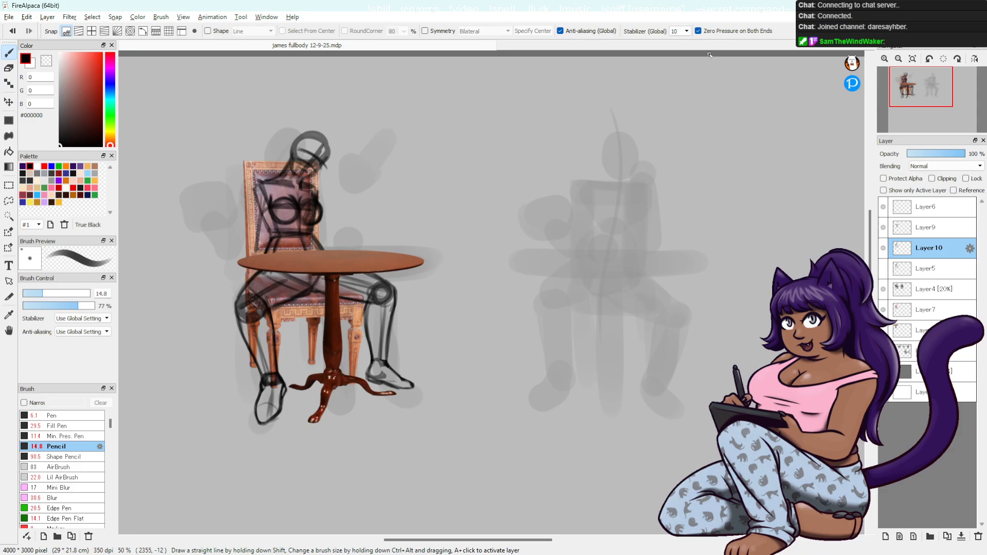
- Show Layer5 and move its seated figure sketch off the chair and table reference into the empty space beside it
left_click(883, 268)
left_click(926, 269)
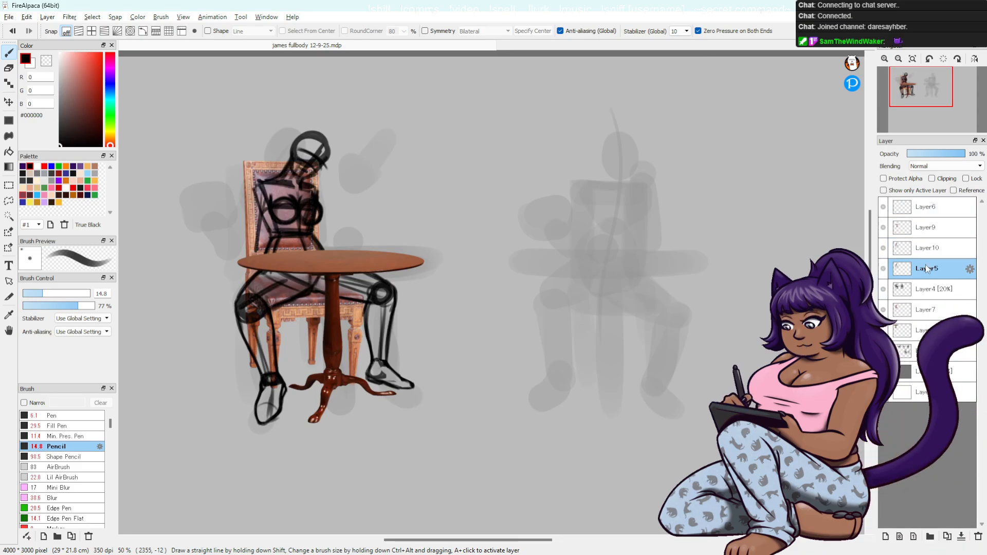
key("v")
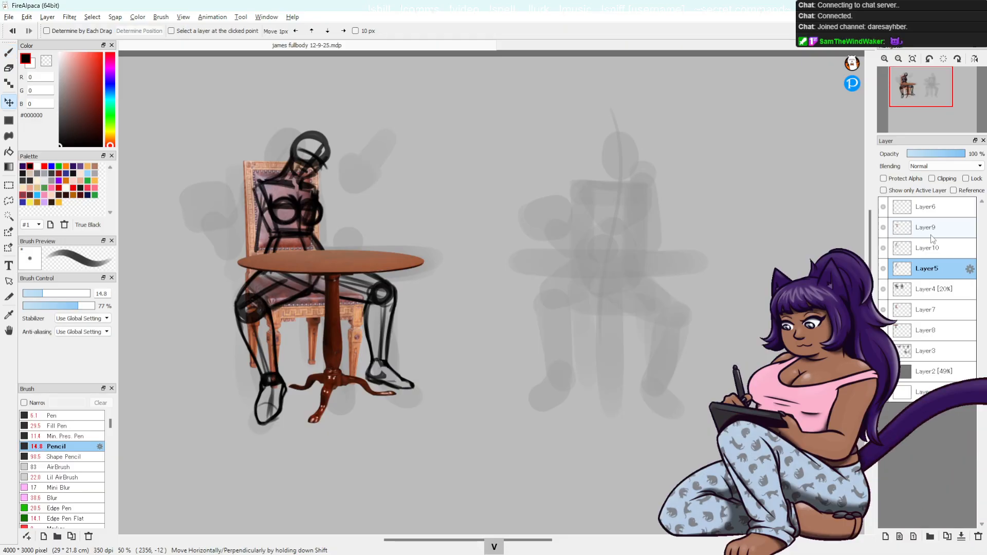
left_click_drag(586, 383, 674, 409)
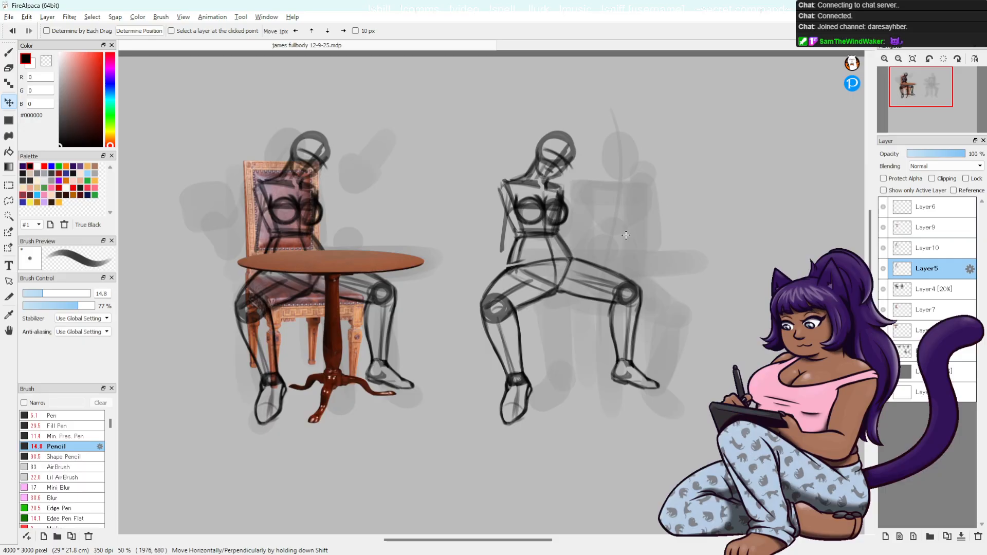
- Lasso the moved figure's head and neck, rotate it upright with Transform and reposition it above the shoulders
key("l")
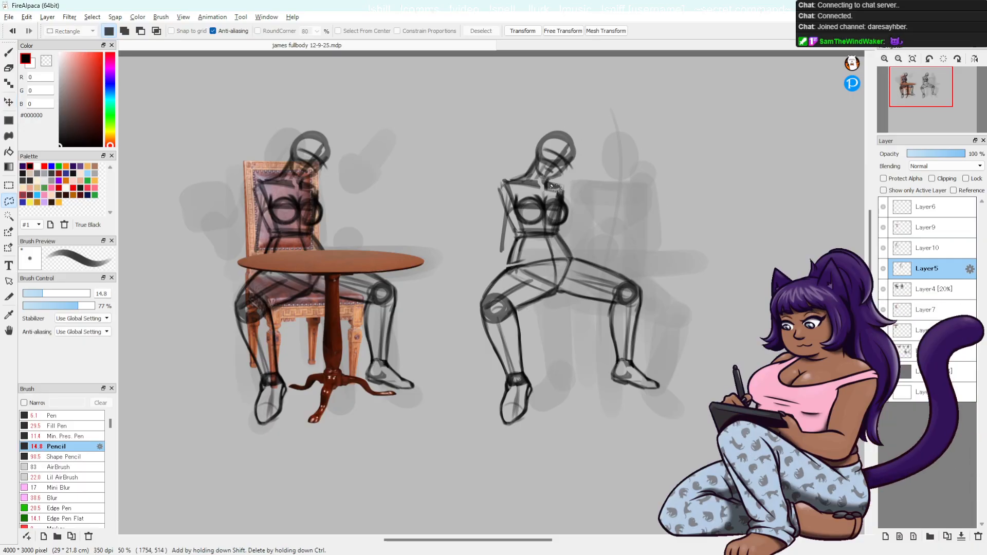
mouse_move(528, 180)
left_mouse_down()
mouse_move(558, 114)
mouse_move(595, 158)
mouse_move(571, 183)
mouse_move(528, 163)
left_mouse_up()
key("ctrl+t")
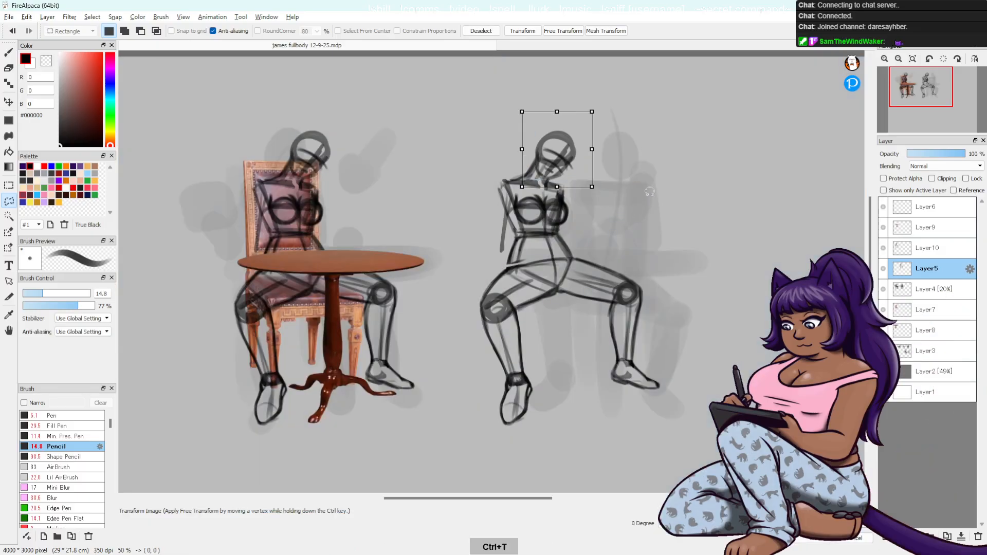
left_click_drag(636, 218, 640, 130)
left_click_drag(587, 161, 561, 154)
left_click(809, 540)
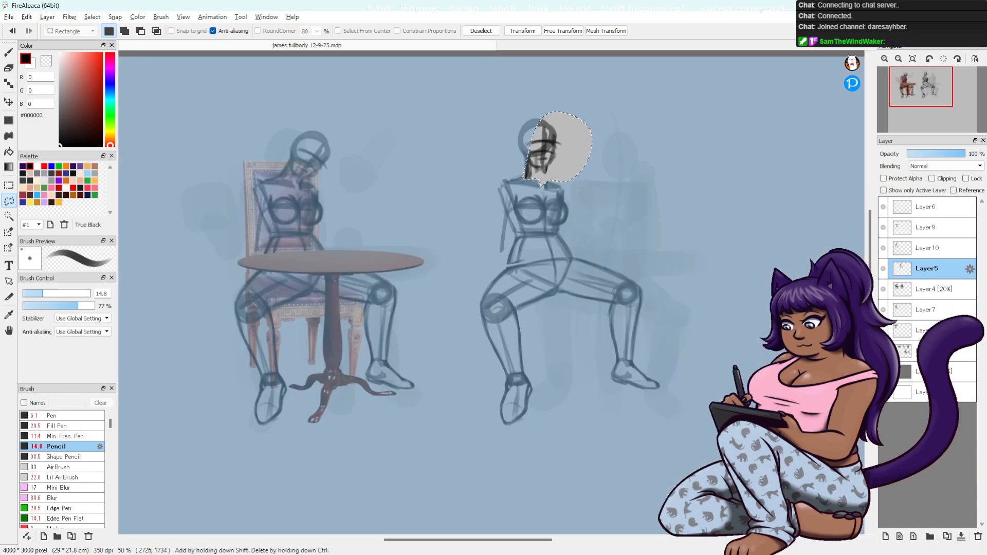
key("ctrl+d")
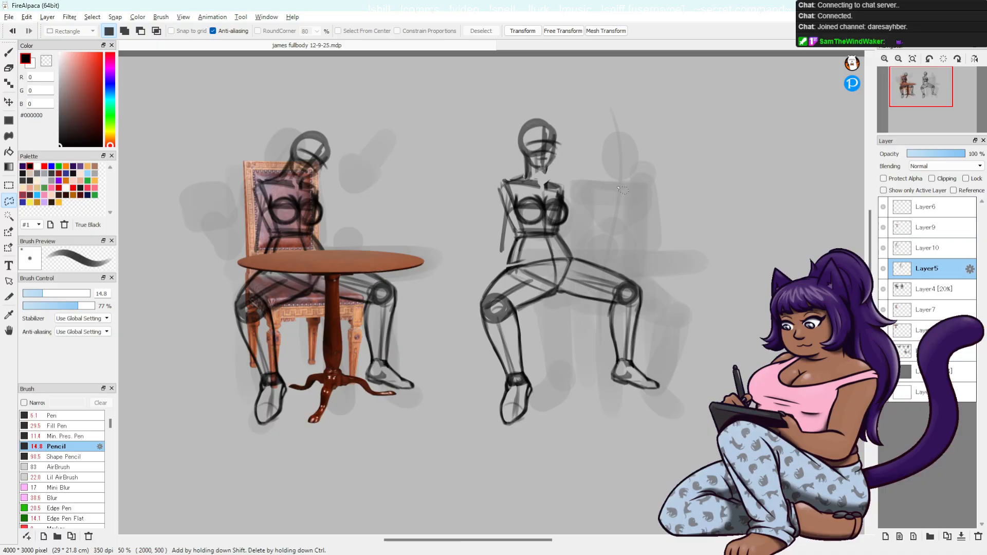
- Sketch a tapered box for an upper torso beside the moved figure with the Pencil, adding a chest line across it
key("b")
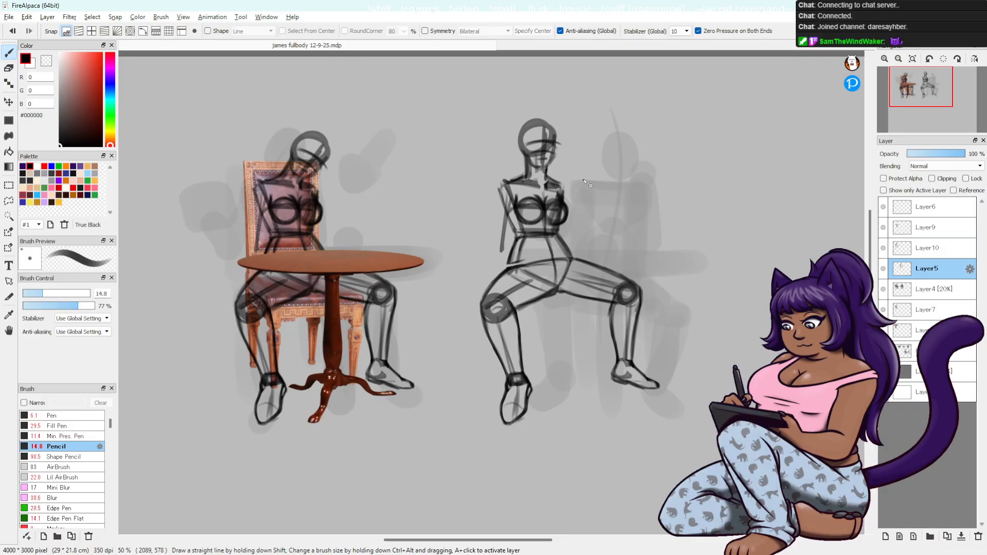
mouse_move(594, 184)
left_mouse_down()
mouse_move(644, 182)
mouse_move(595, 183)
mouse_move(607, 226)
left_mouse_up()
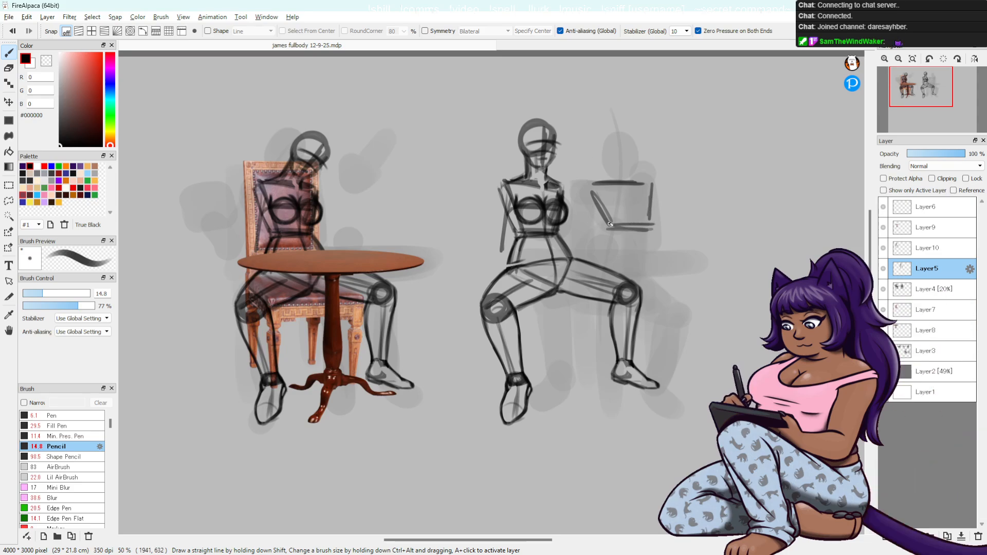
left_click_drag(597, 188, 614, 218)
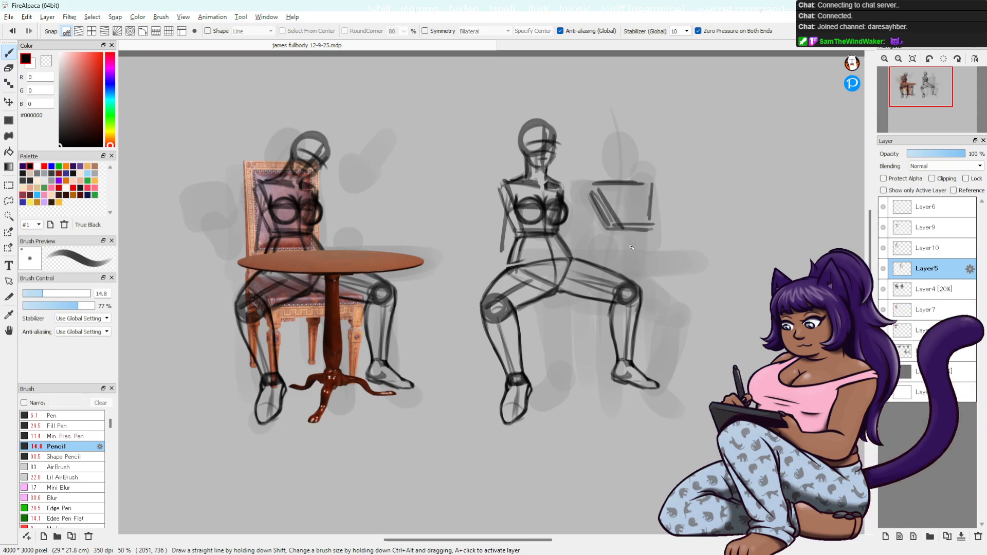
key("ctrl+z")
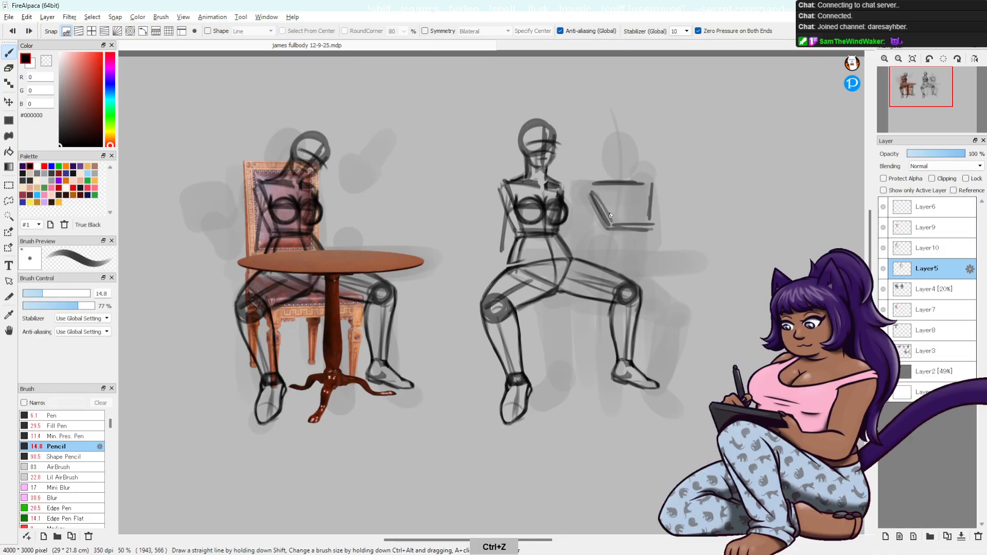
left_click_drag(598, 189, 615, 226)
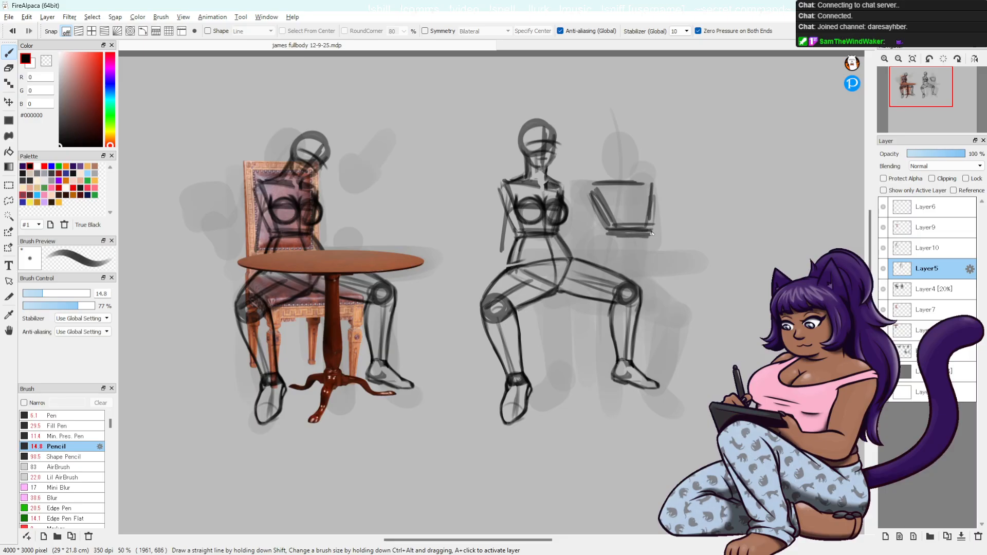
left_click_drag(616, 206, 652, 204)
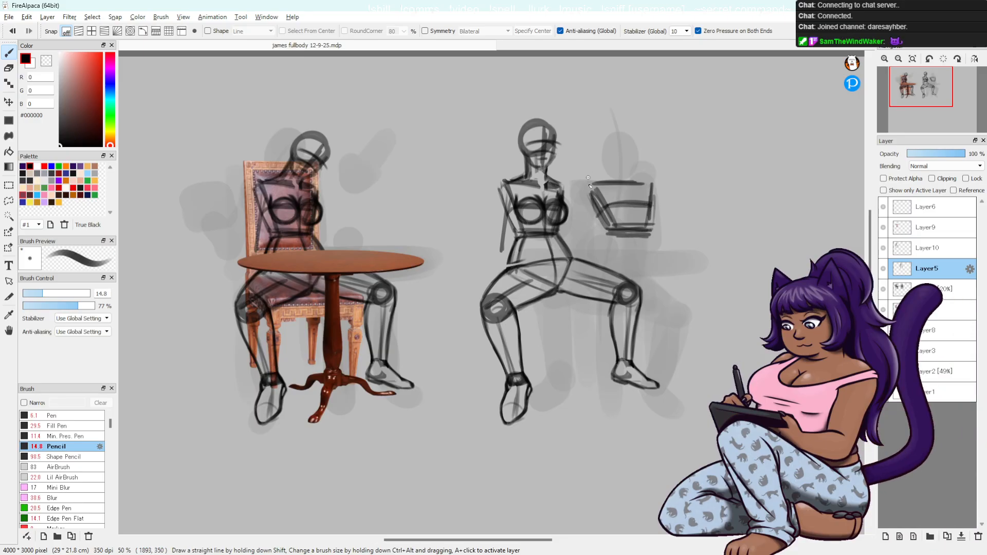
- Clean up the torso box with the Detail Eraser, removing the extra lower line and thinning the chest line
key("e")
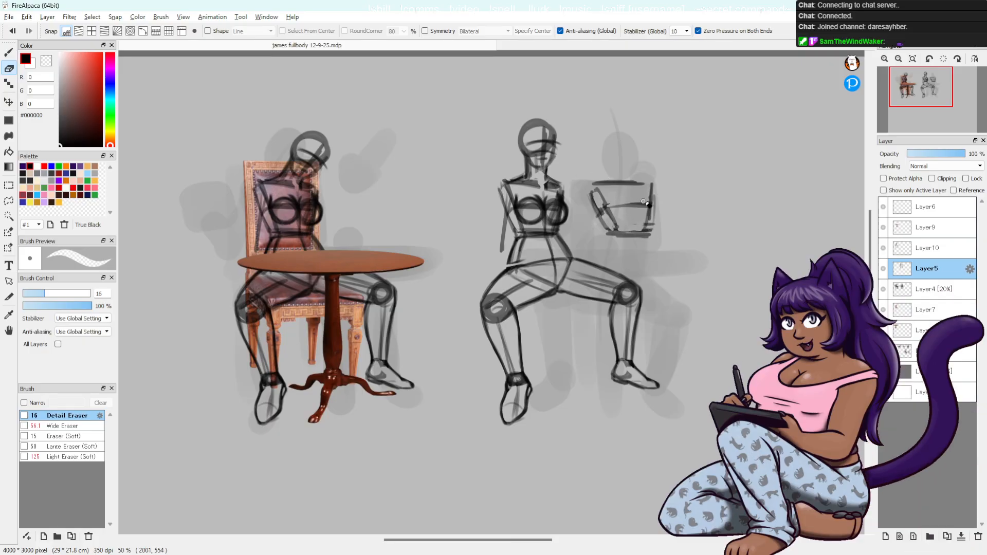
left_click_drag(643, 202, 643, 201)
key("ctrl+z")
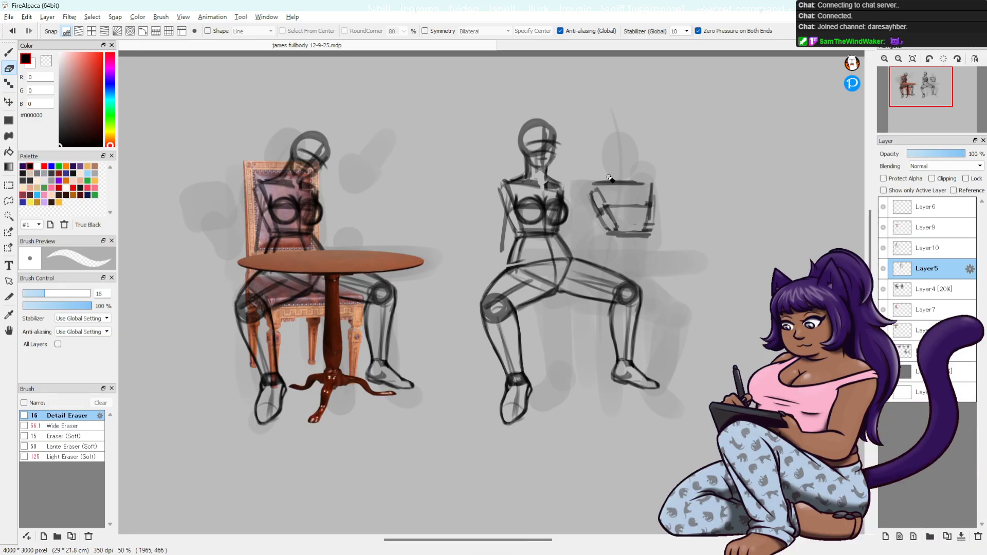
key("b")
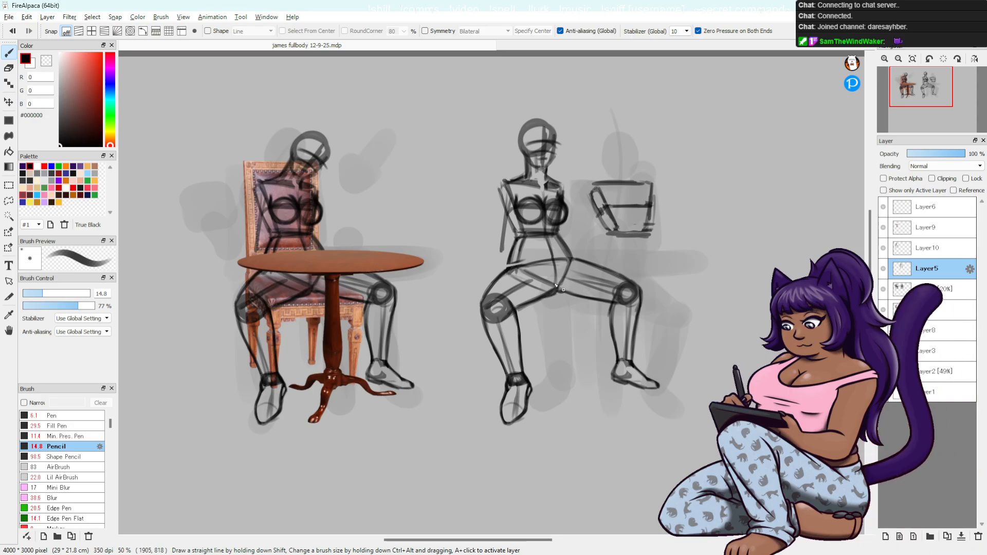
- Lasso the upper torso box, move it slightly upward and clear the selection
key("l")
mouse_move(629, 247)
left_mouse_down()
mouse_move(579, 213)
mouse_move(632, 250)
left_mouse_up()
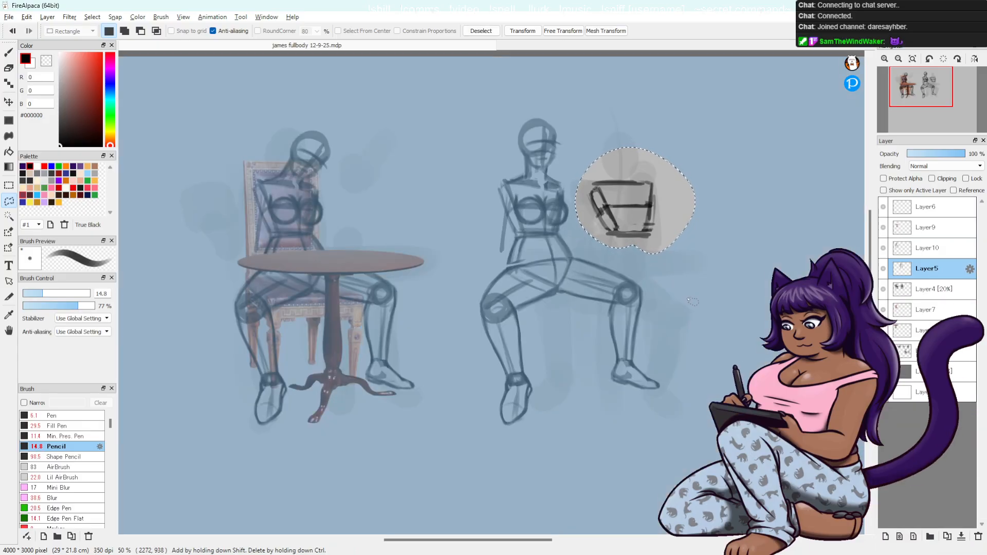
key("v")
left_click_drag(646, 244, 646, 224)
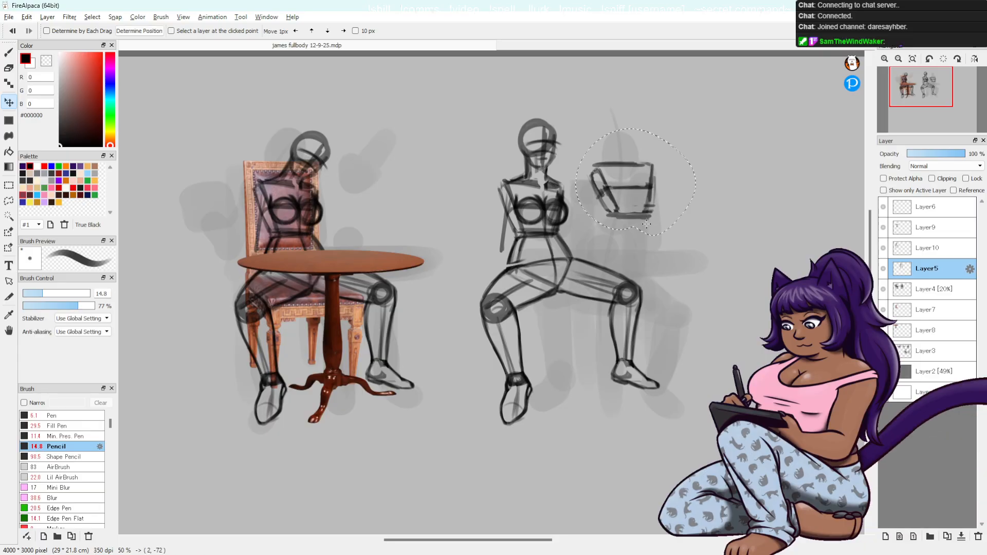
key("ctrl+d")
- Sketch the flared lower torso beneath the chest box with two slanted sides and a base line
key("b")
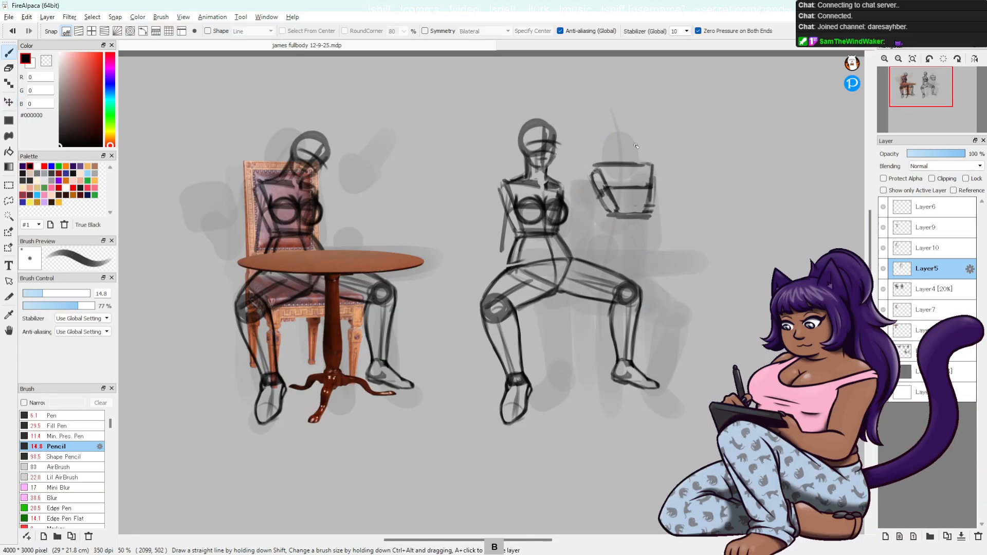
left_click_drag(615, 218, 604, 247)
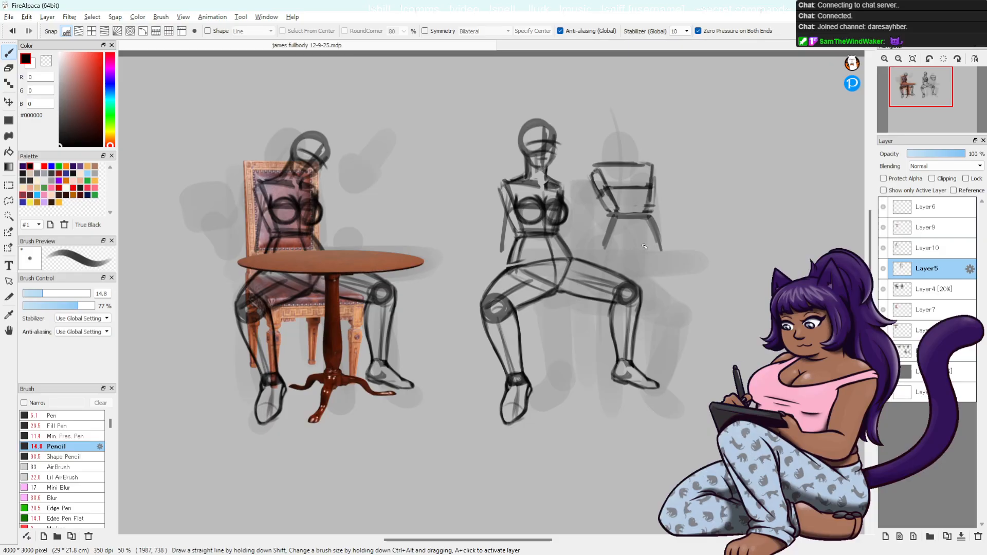
left_click_drag(616, 213, 604, 248)
mouse_move(608, 189)
left_mouse_down()
mouse_move(651, 204)
mouse_move(602, 244)
mouse_move(658, 250)
left_mouse_up()
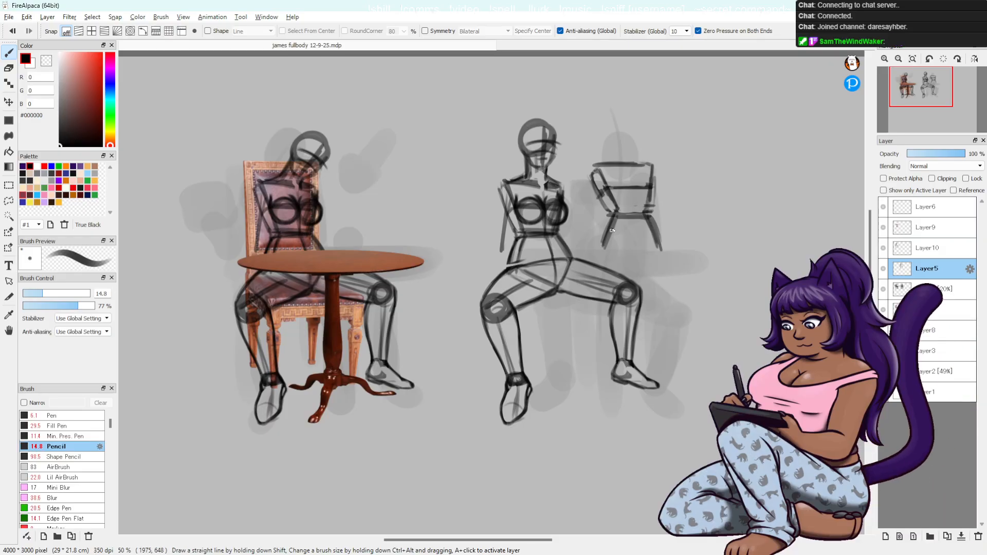
mouse_move(614, 211)
left_mouse_down()
mouse_move(597, 245)
mouse_move(654, 249)
left_mouse_up()
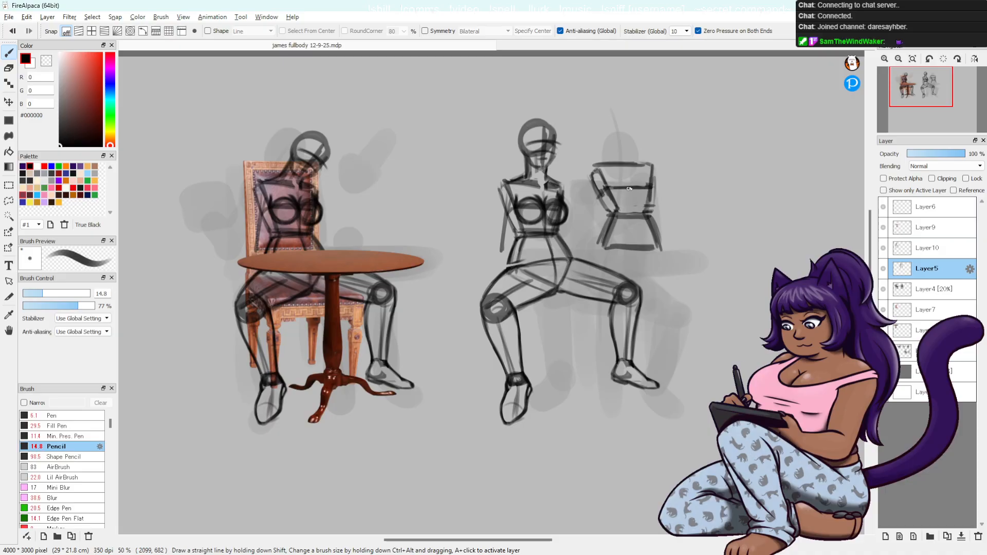
key("ctrl+z")
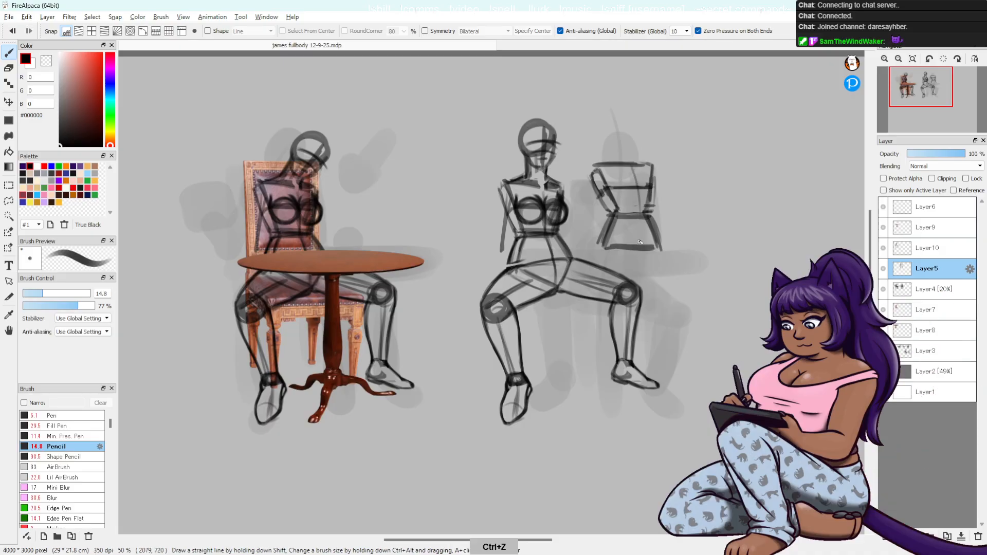
key("ctrl+z")
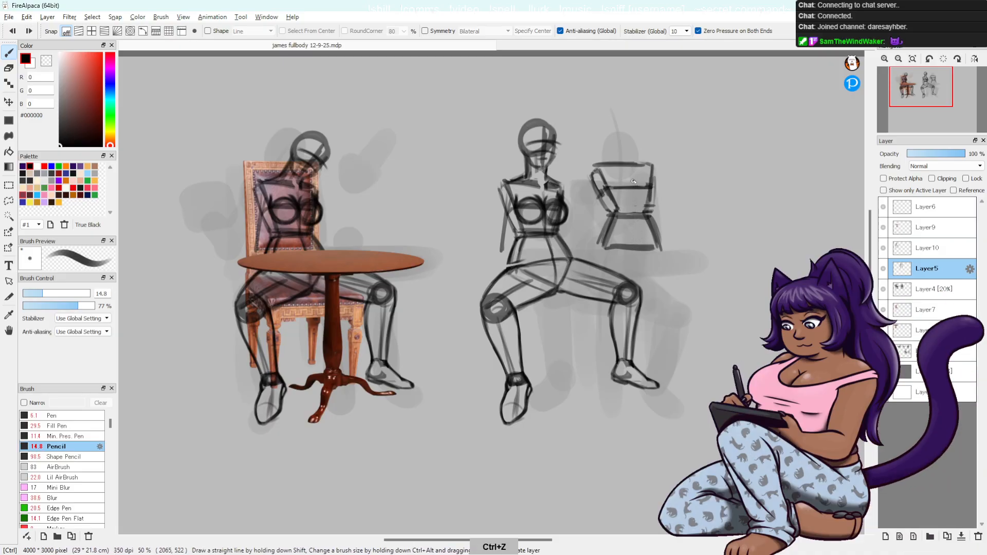
- Draw a curved vertical centre line through the torso and reinforce the lower torso's outline
left_click_drag(631, 165, 638, 242)
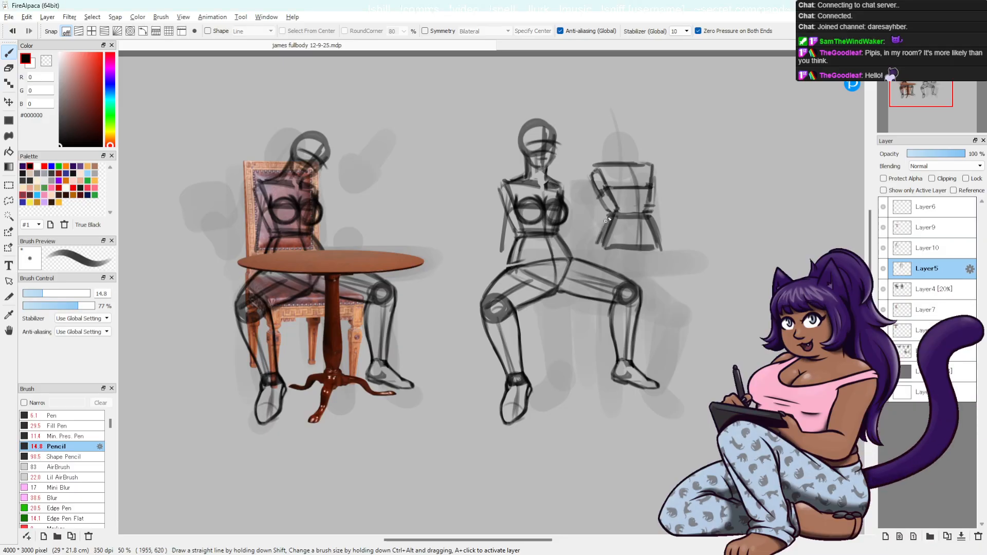
left_click_drag(607, 220, 595, 246)
key("ctrl+z")
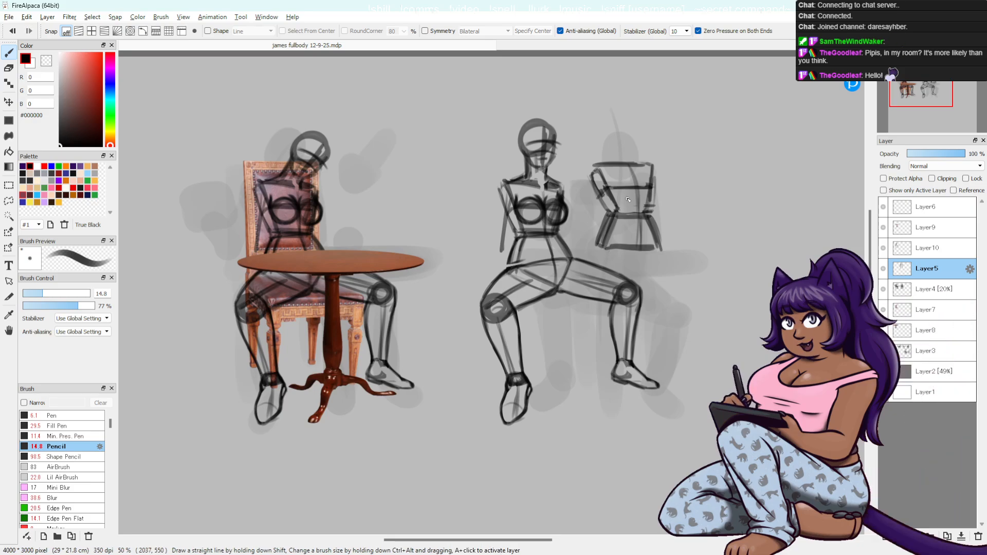
left_click_drag(654, 248, 618, 249)
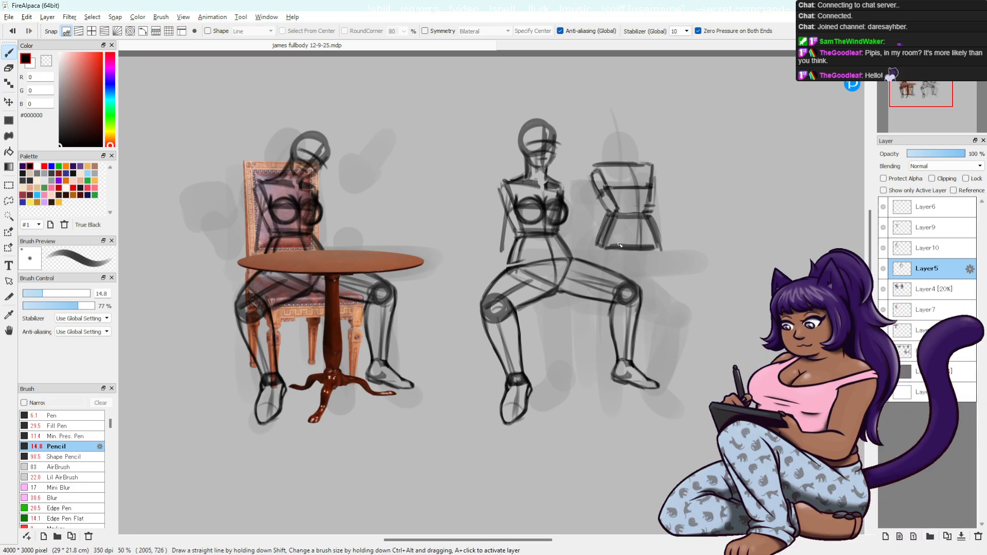
- Lasso the whole torso sketch, move it up level with the neighbouring figure's head and clear the selection
key("l")
mouse_move(584, 235)
left_mouse_down()
mouse_move(689, 230)
mouse_move(643, 265)
mouse_move(585, 238)
left_mouse_up()
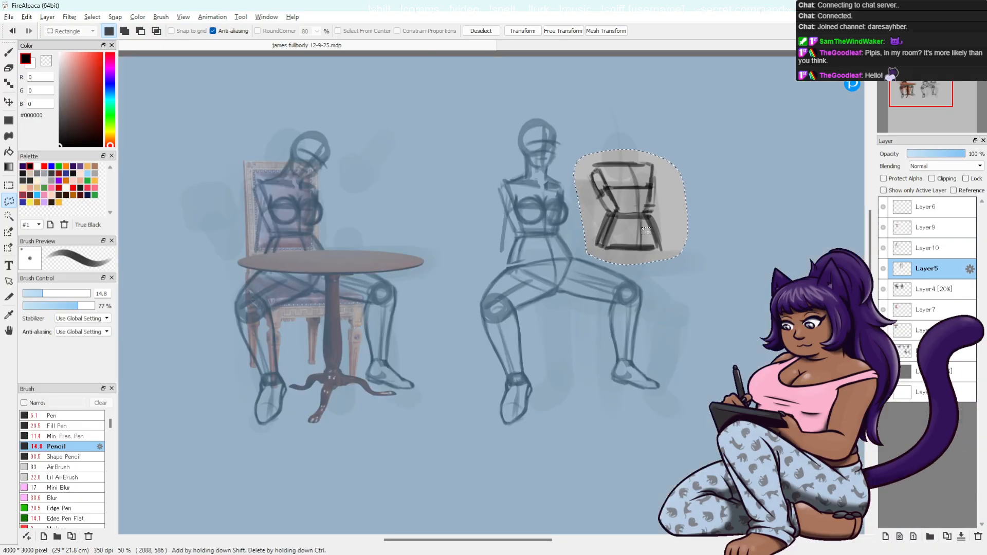
key("v")
left_click_drag(646, 223, 651, 188)
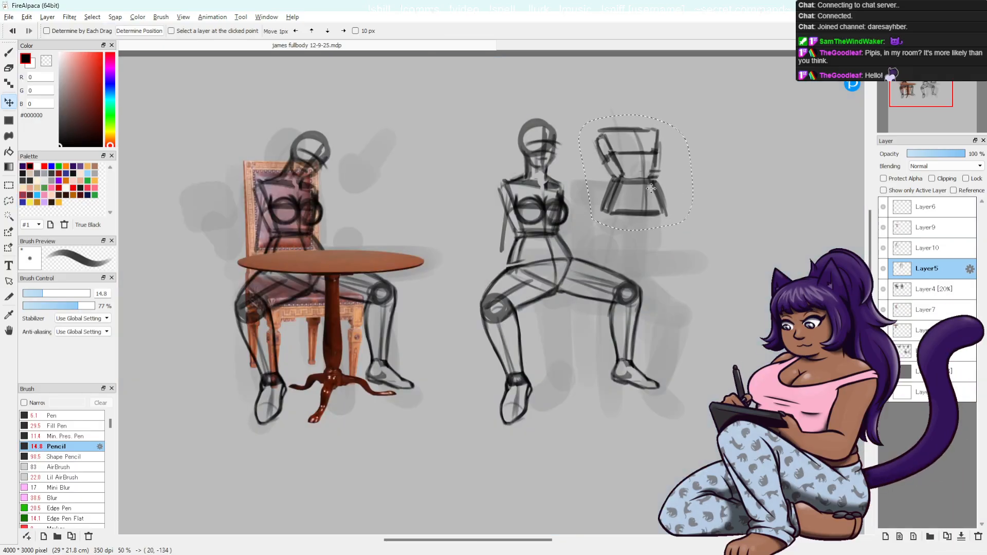
key("ctrl+d")
key("b")
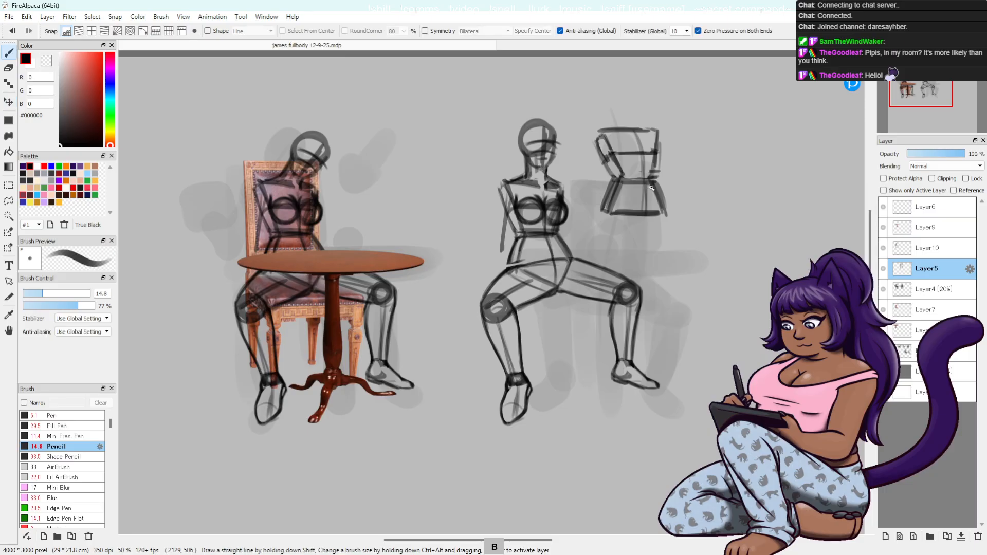
mouse_move(612, 217)
left_mouse_down()
mouse_move(651, 239)
mouse_move(636, 244)
left_mouse_up()
key("ctrl+z")
key("ctrl+z")
key("ctrl+z")
key("ctrl+z")
key("ctrl+z")
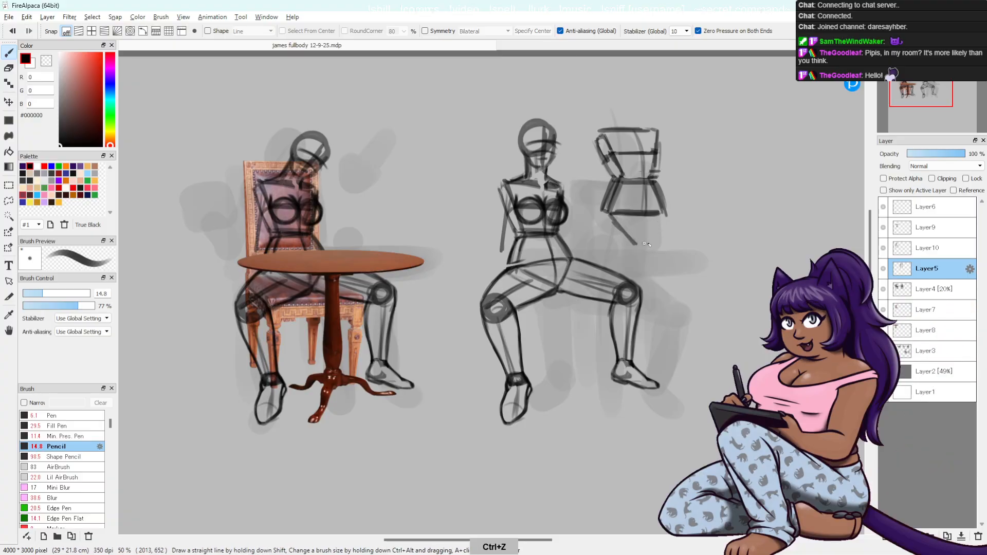
key("ctrl+z")
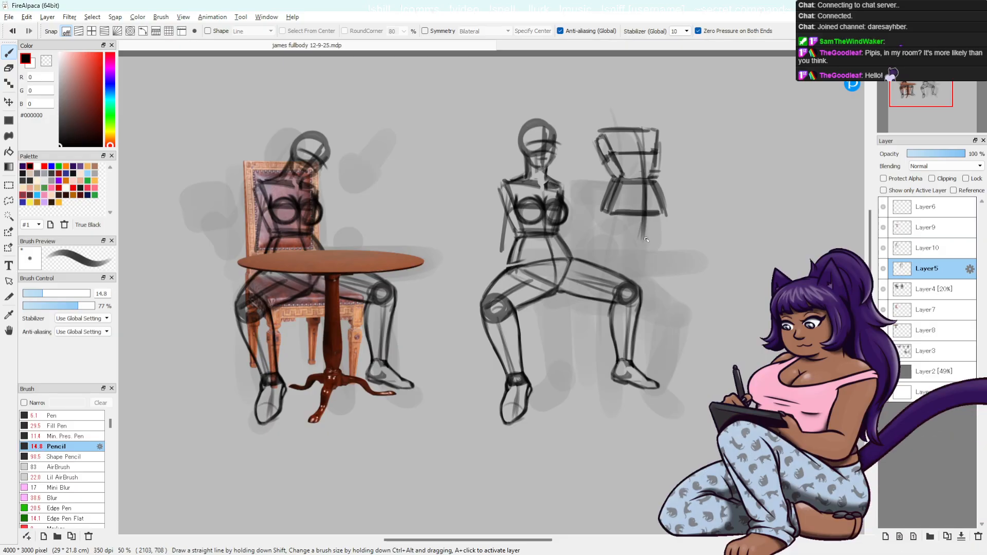
- Extend the torso's centre line below its base as one stroke and trim it with the Detail Eraser
key("ctrl+z")
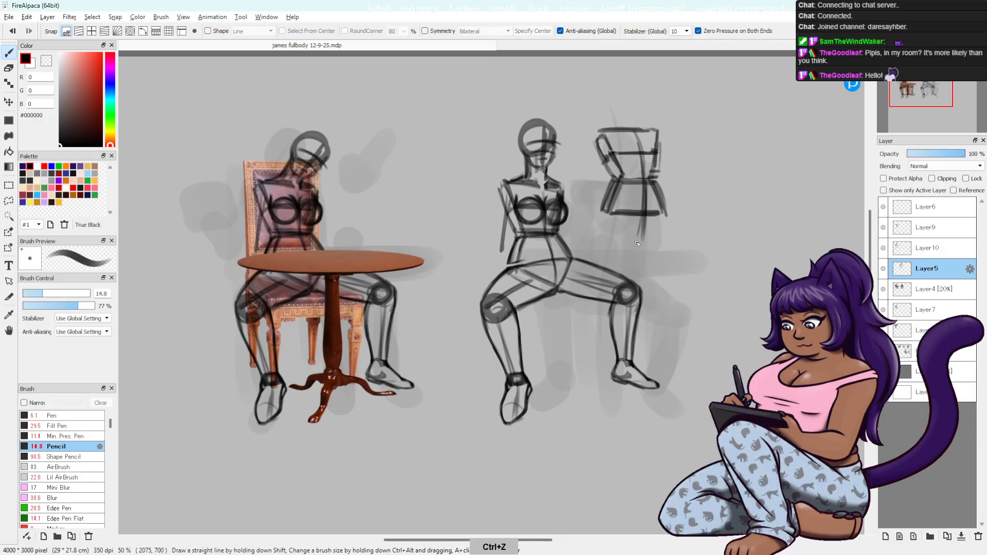
key("e")
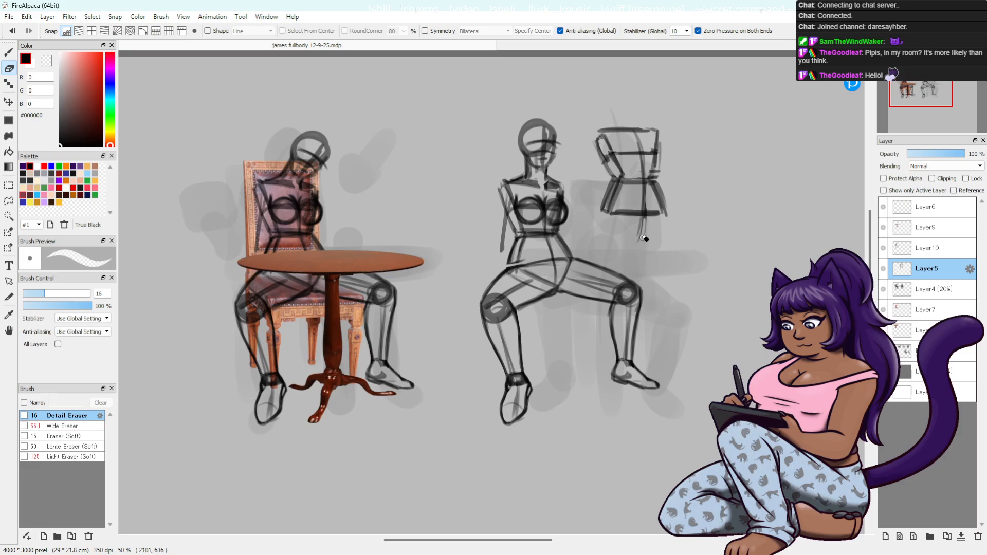
key("b")
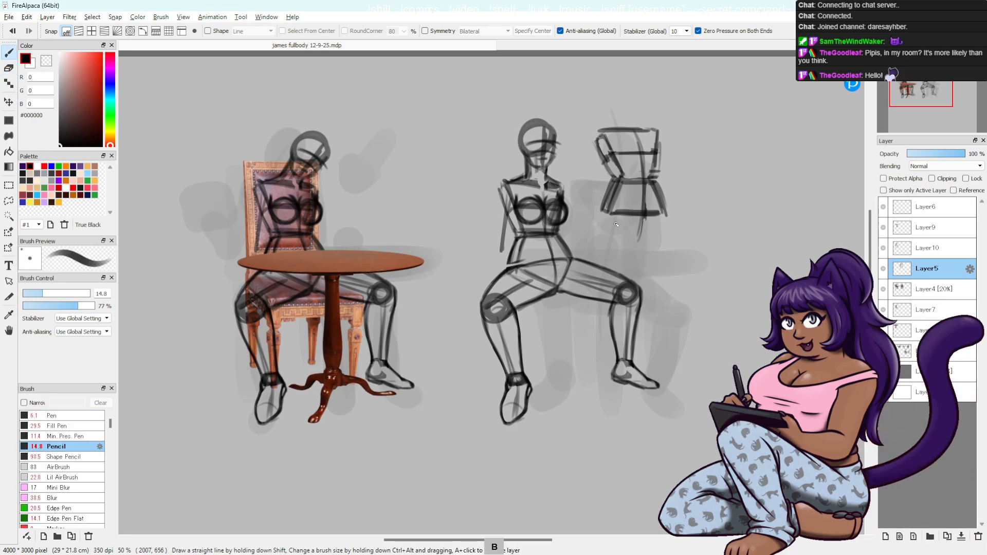
- Sketch a V-shaped pelvis beneath the new torso's base line and tidy its edges with the Detail Eraser
left_click_drag(656, 229, 666, 213)
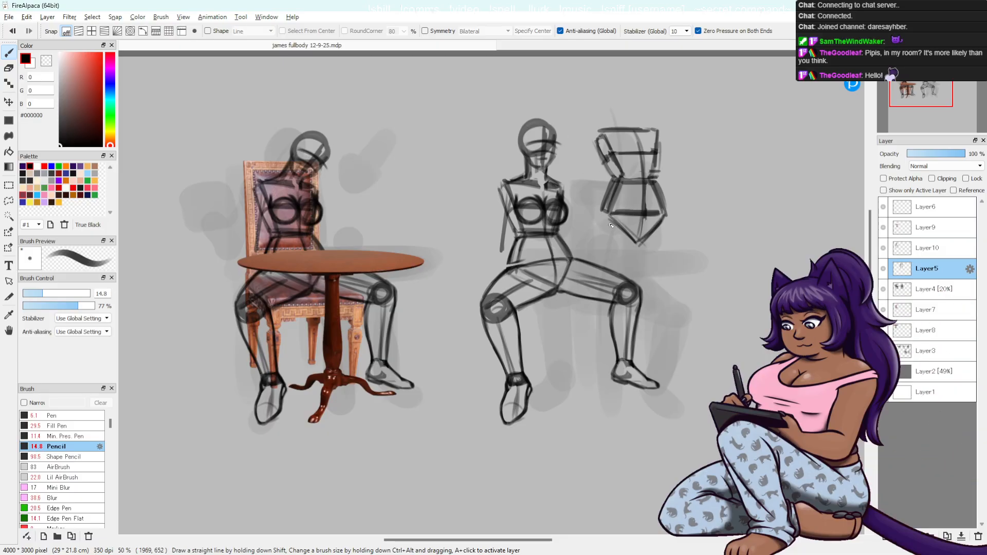
key("ctrl+z")
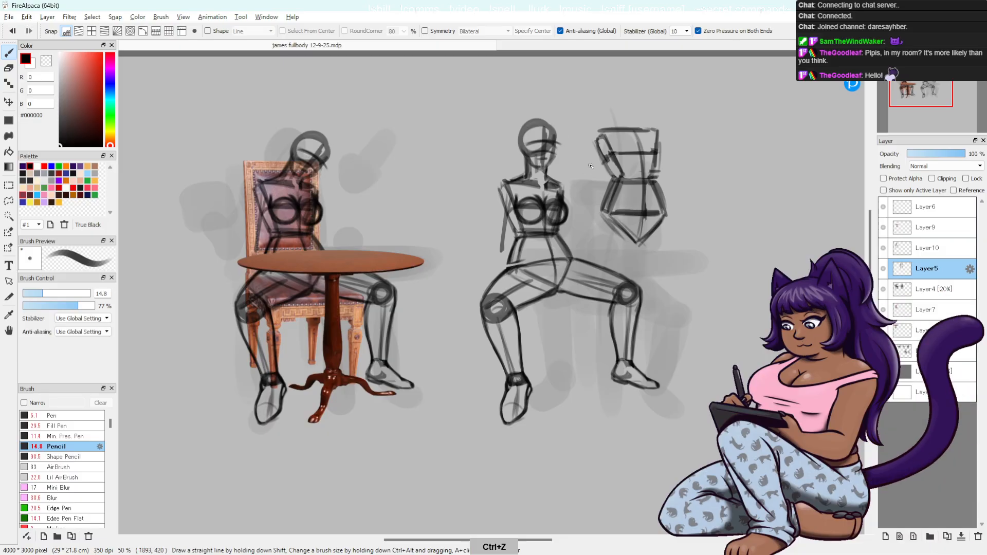
key("e")
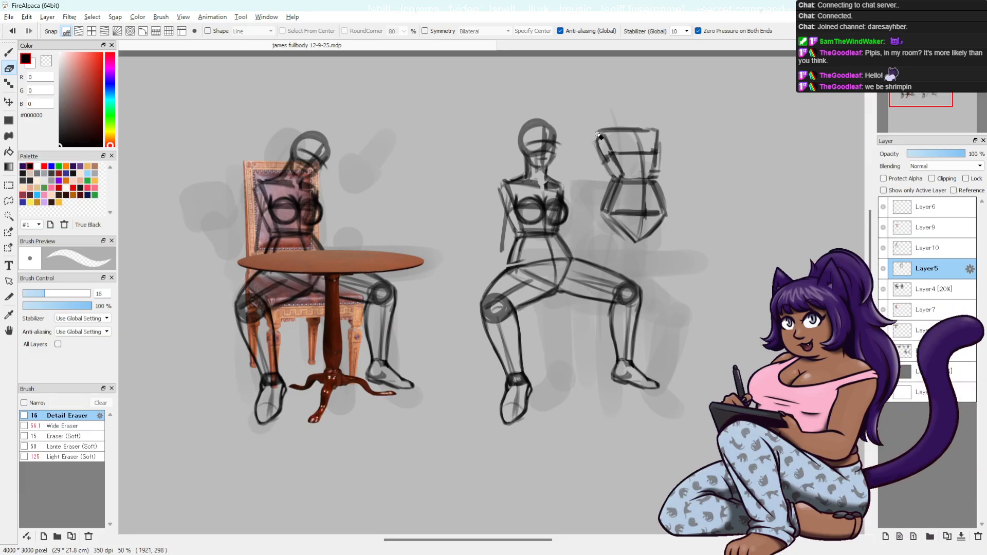
- Lasso the old torso of the figure without the chair, delete it and clear the selection
key("l")
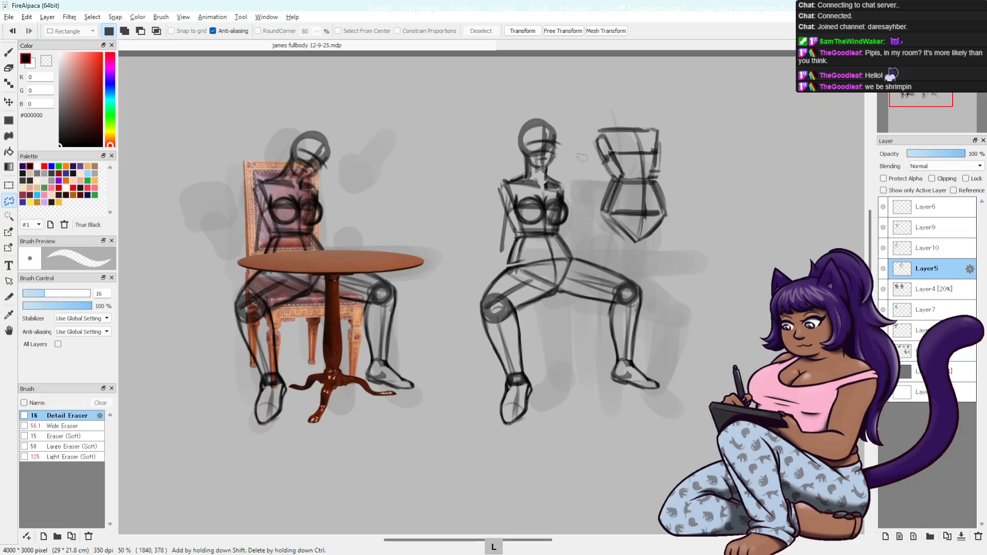
left_click_drag(544, 179, 568, 186)
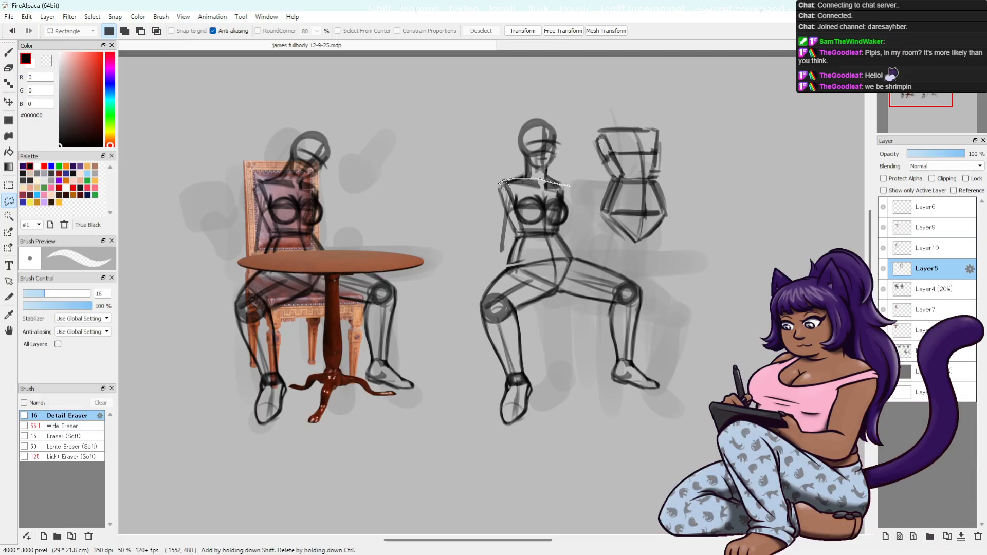
mouse_move(517, 265)
left_mouse_down()
mouse_move(581, 251)
mouse_move(569, 185)
left_mouse_up()
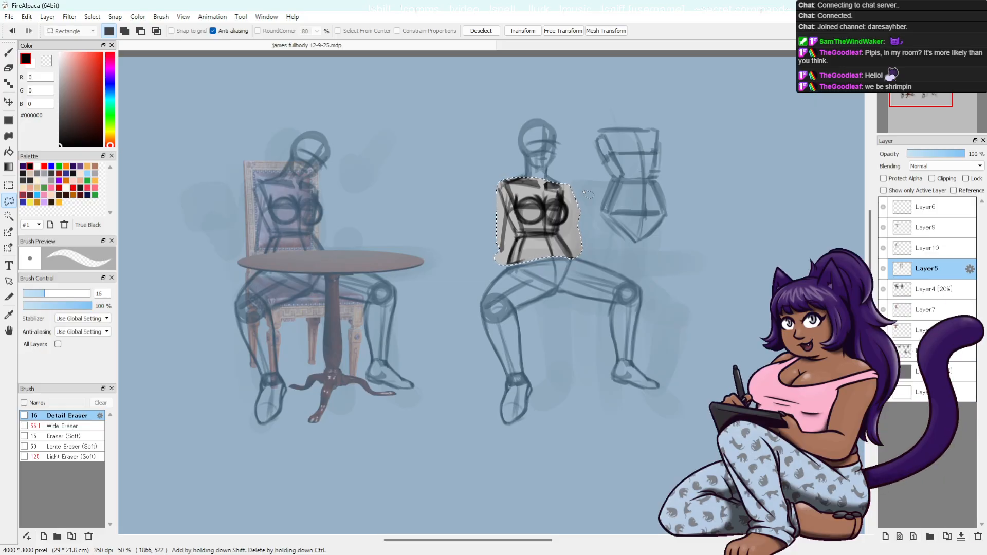
key("Delete")
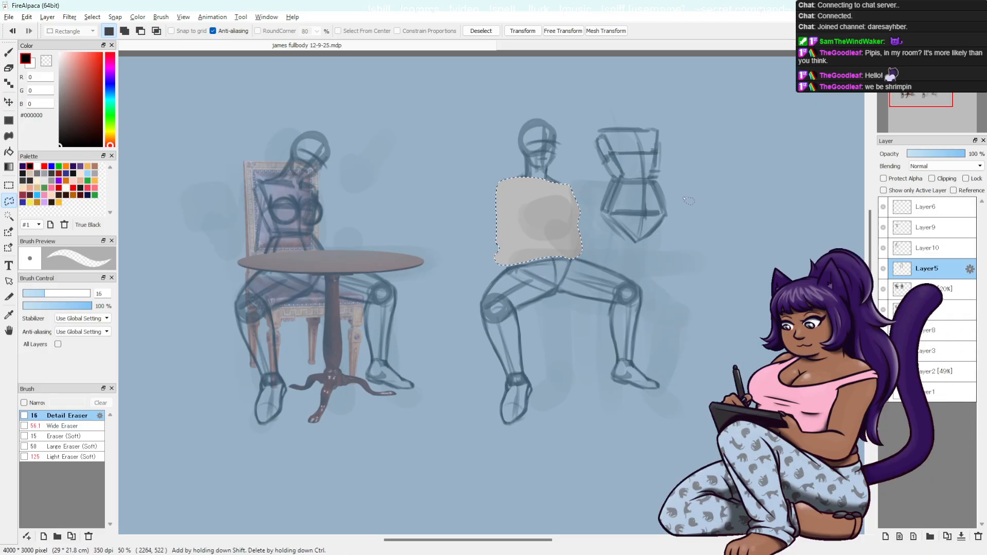
key("ctrl+d")
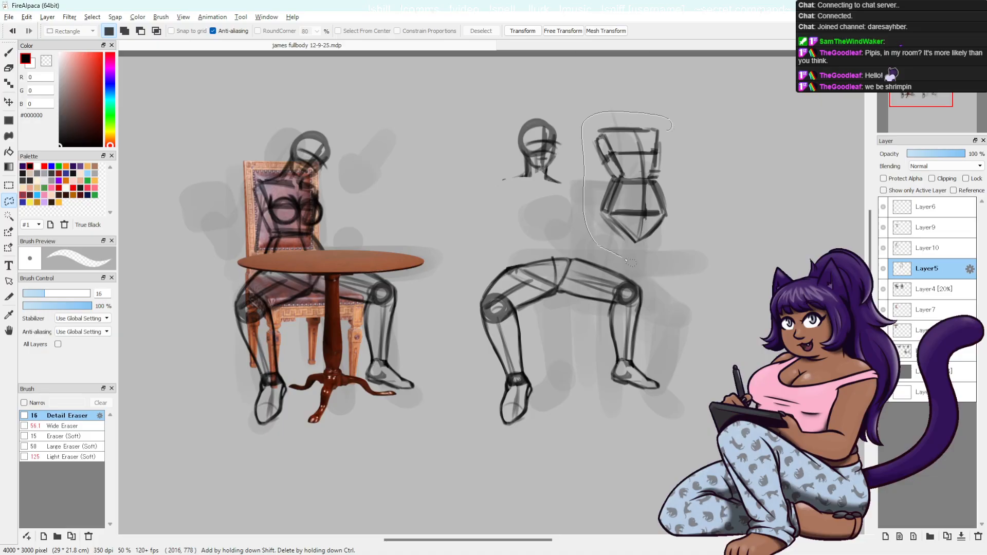
- Lasso the new torso sketch, transform it to sit closer to the neighbouring head and clear the selection
left_click_drag(630, 262, 631, 261)
key("ctrl+t")
mouse_move(657, 190)
left_mouse_down()
mouse_move(570, 226)
mouse_move(616, 196)
mouse_move(567, 241)
mouse_move(641, 185)
left_mouse_up()
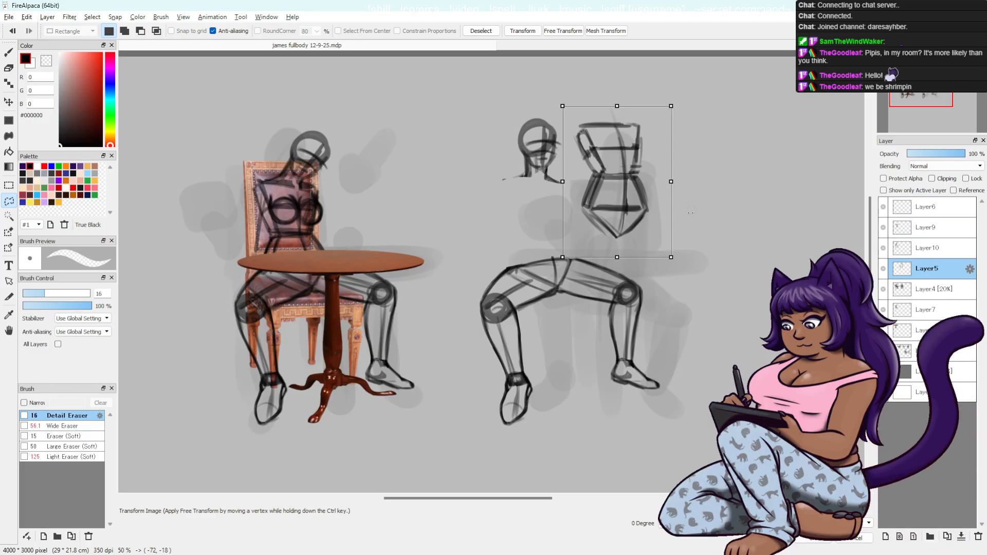
left_click(814, 538)
key("ctrl+d")
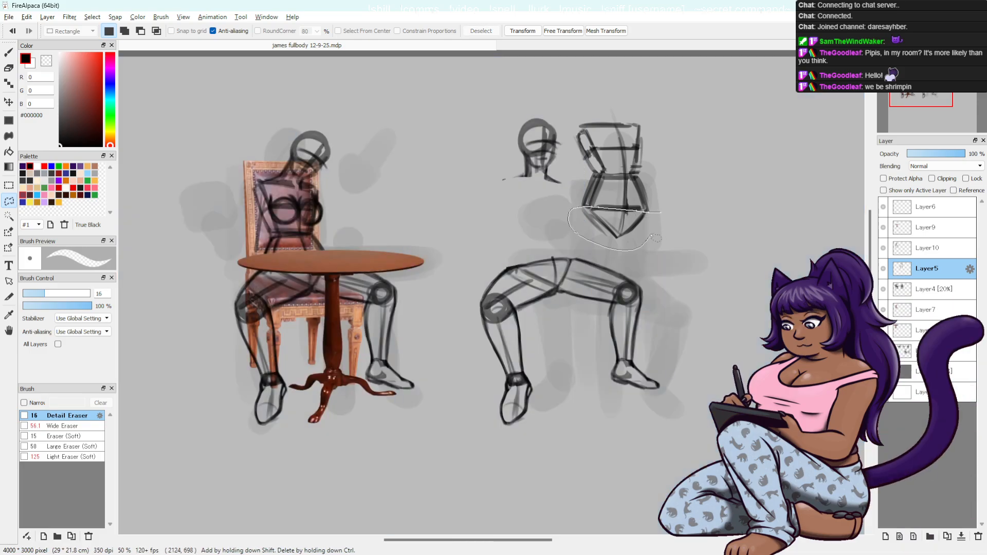
- Lasso the V-shaped pelvis under the new torso, delete it and clear the selection
left_click_drag(656, 238, 659, 230)
key("Delete")
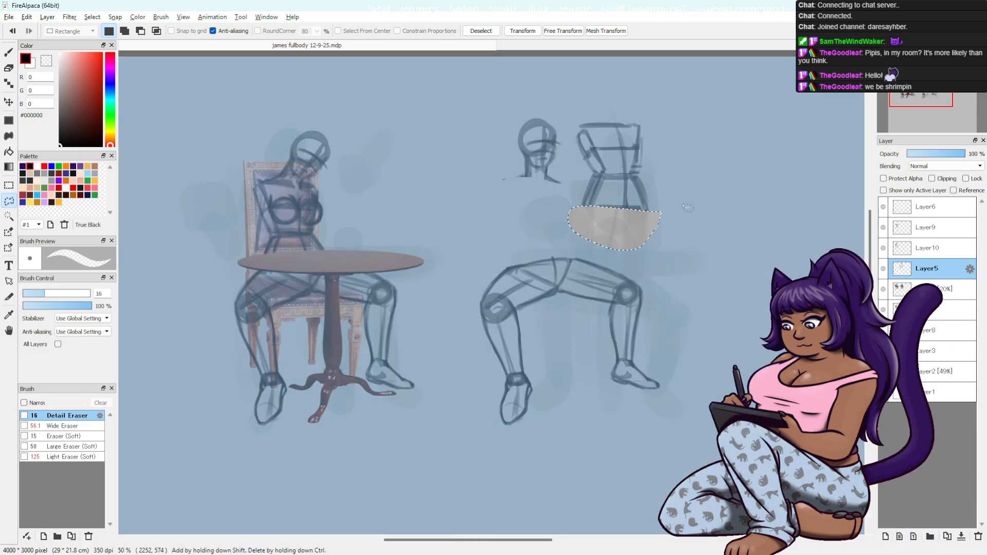
key("ctrl+d")
key("v")
key("ctrl+z")
key("ctrl+z")
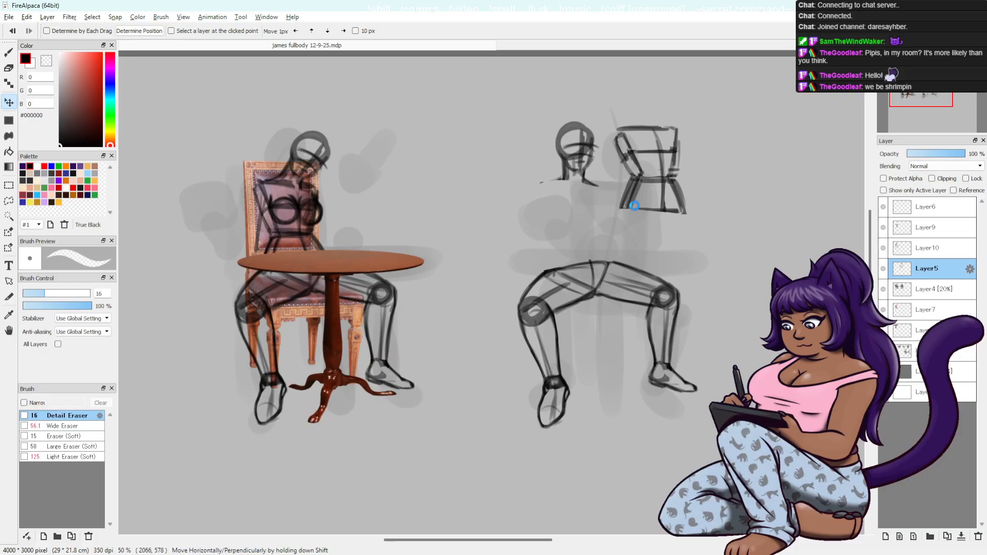
- Firm up the new torso's base line, then lasso the torso and move it between the figure's head and legs
key("b")
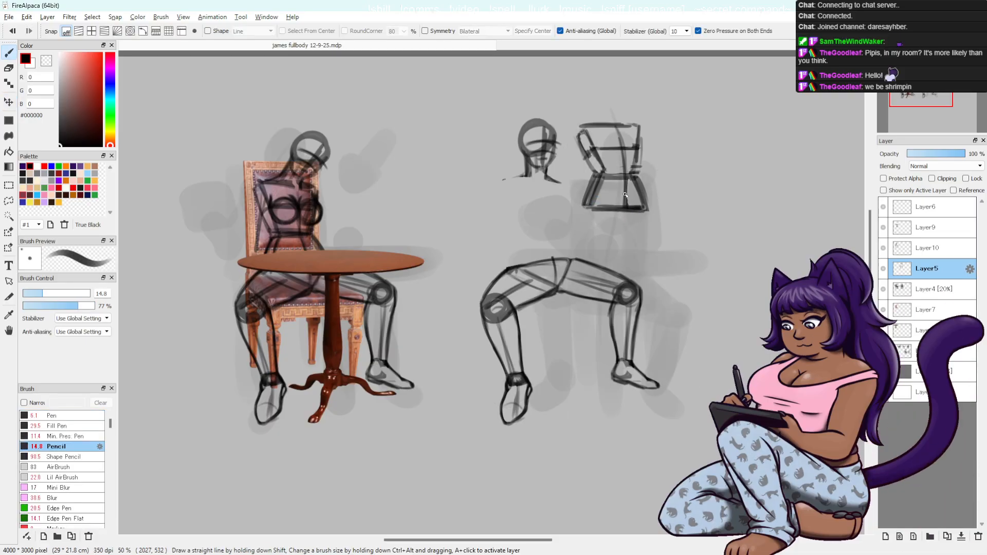
key("l")
mouse_move(650, 109)
left_mouse_down()
mouse_move(664, 209)
mouse_move(663, 154)
mouse_move(574, 223)
left_mouse_up()
key("v")
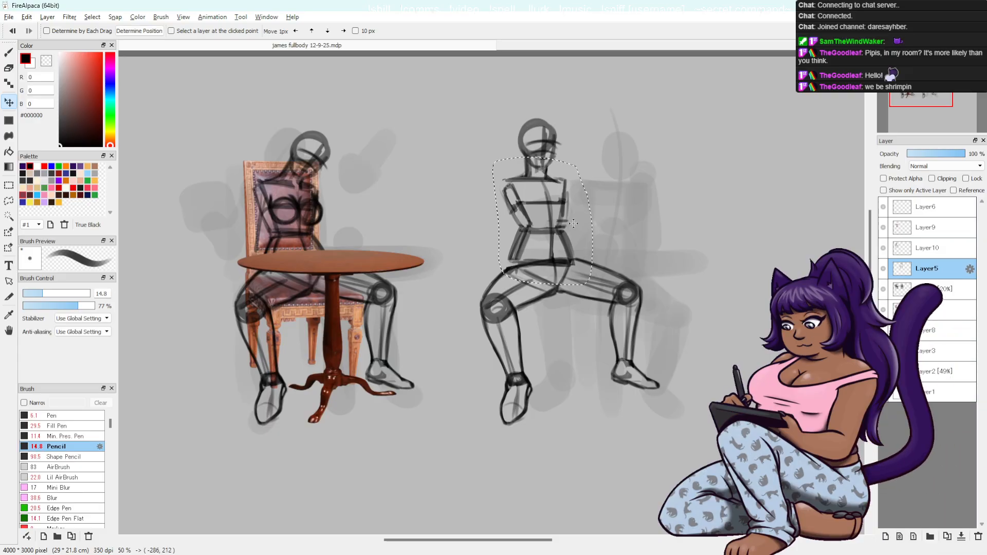
key("l")
key("ctrl+d")
- Blend the torso into the neck and hips with alternating Pencil and Detail Eraser strokes, cleaning overlapping lines at the waist and hip
key("b")
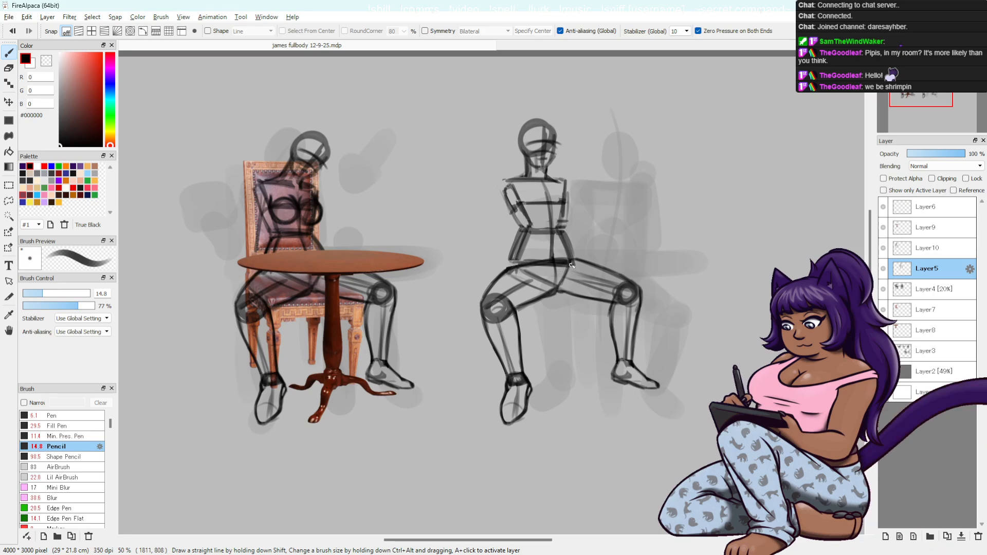
key("e")
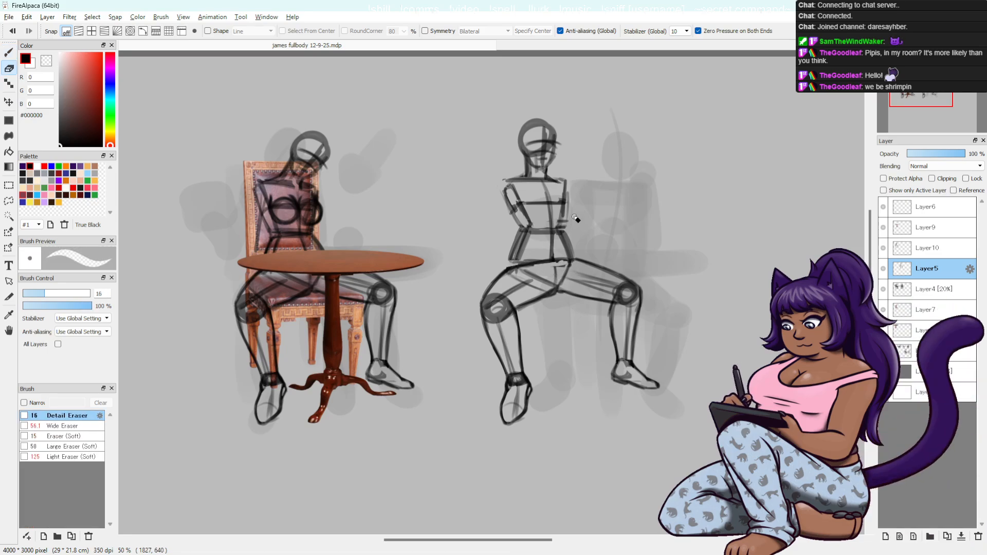
key("b")
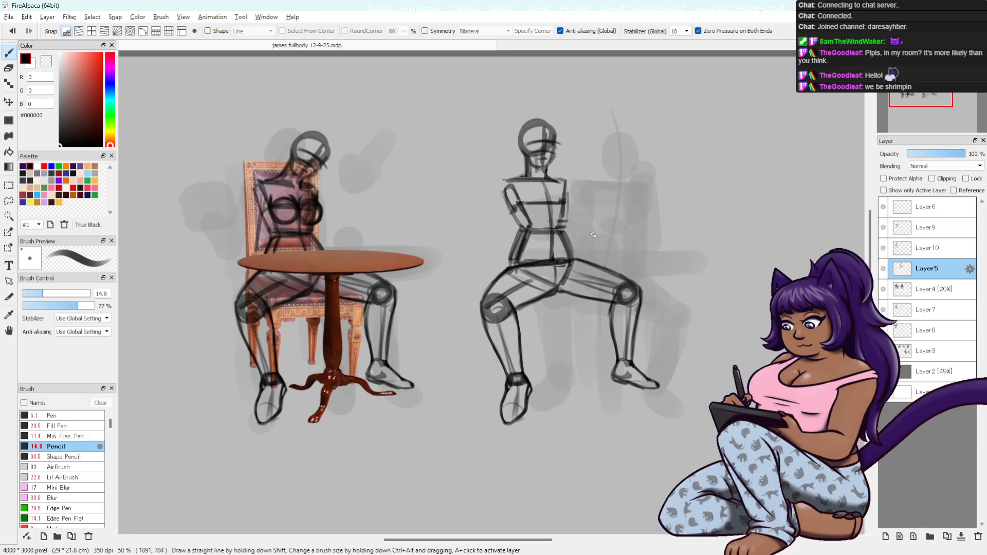
key("e")
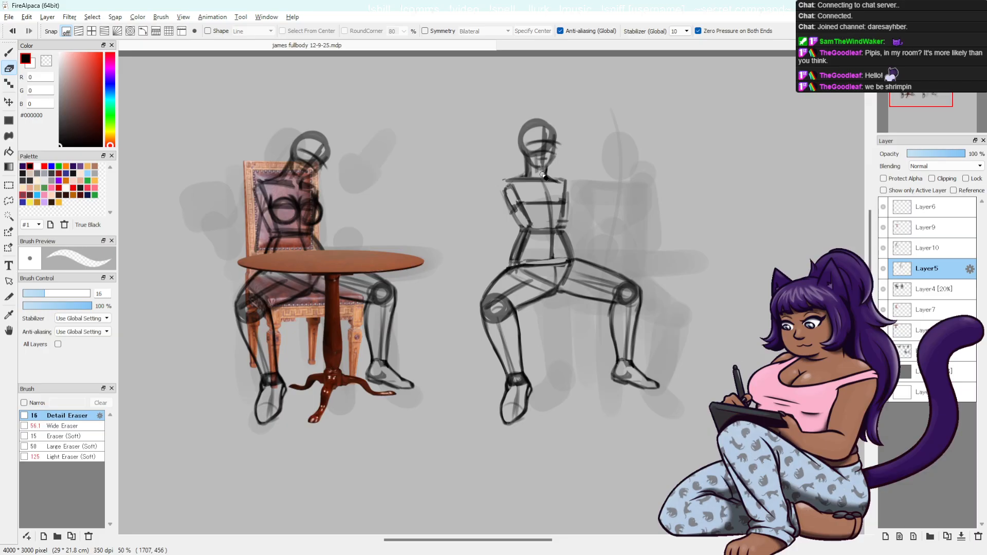
key("b")
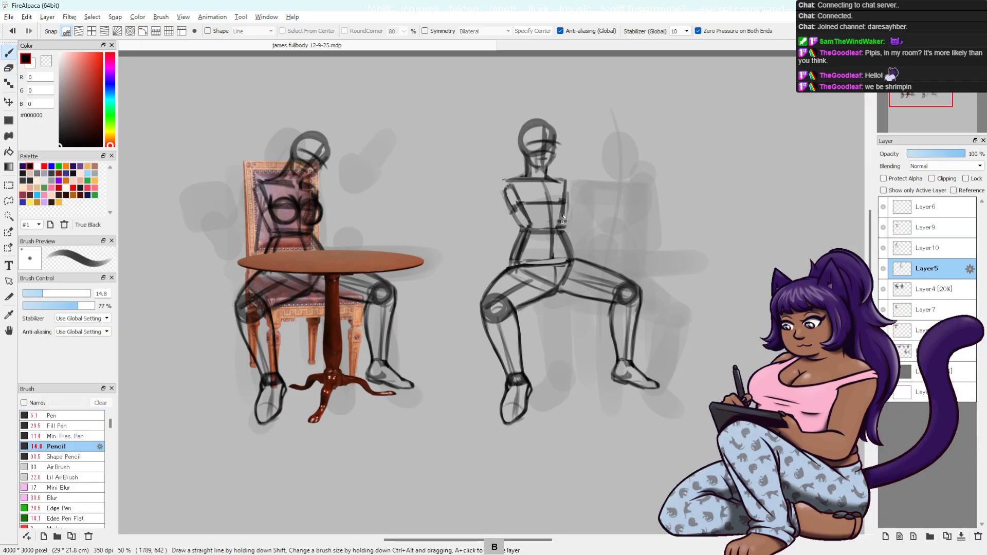
key("e")
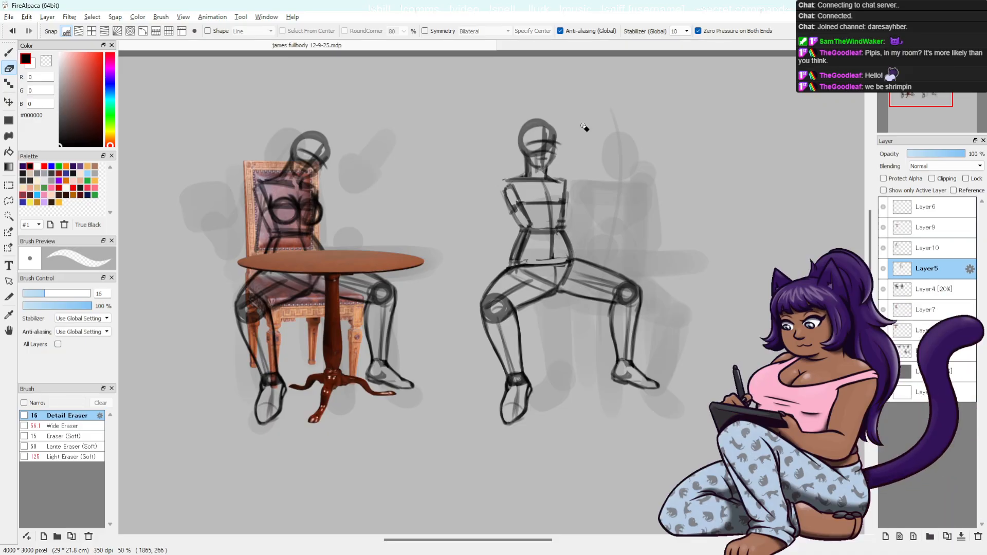
- Draw a small arrow pointing at each figure's head and undo it
key("b")
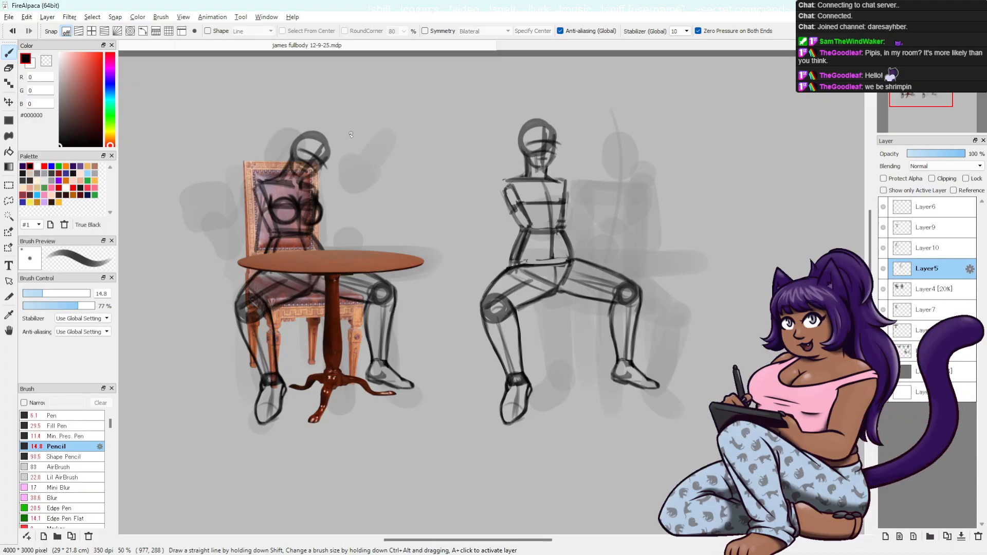
left_click_drag(346, 138, 363, 134)
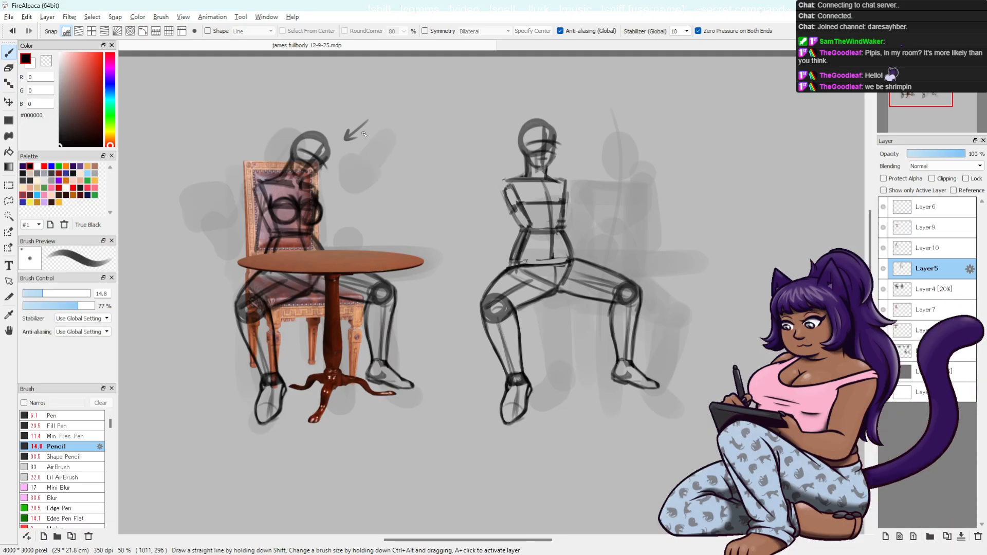
key("ctrl+z")
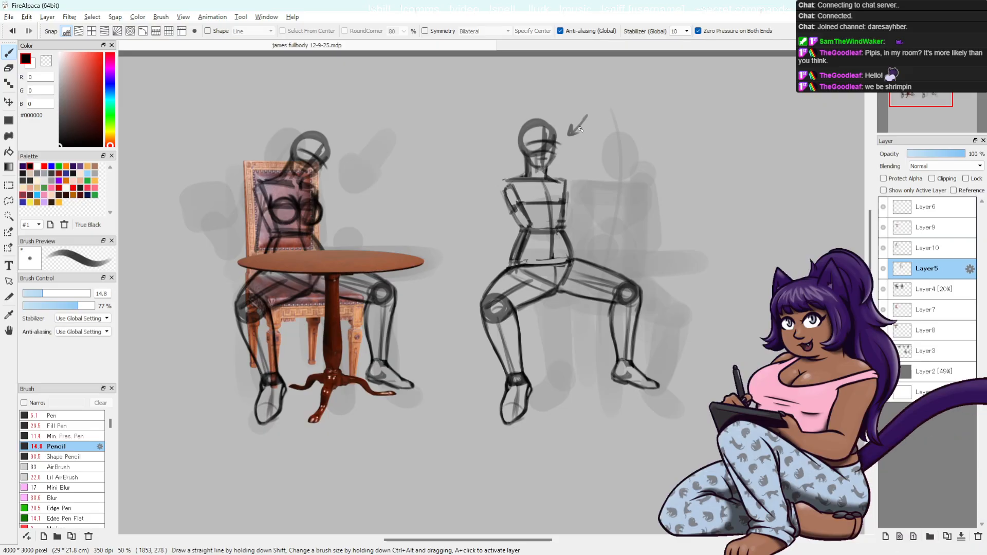
key("ctrl+z")
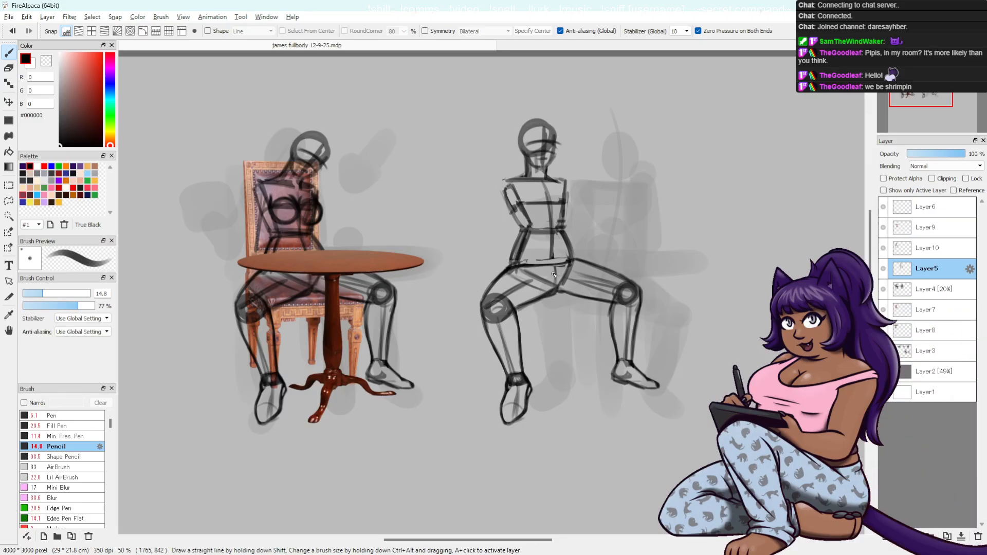
- Lasso the lower leg with the knee and foot under the shaded knee circle, shift it inward and clear the selection
key("l")
mouse_move(523, 317)
left_mouse_down()
mouse_move(499, 289)
mouse_move(475, 315)
mouse_move(488, 433)
mouse_move(544, 347)
mouse_move(522, 369)
mouse_move(549, 356)
left_mouse_up()
key("v")
key("ctrl+z")
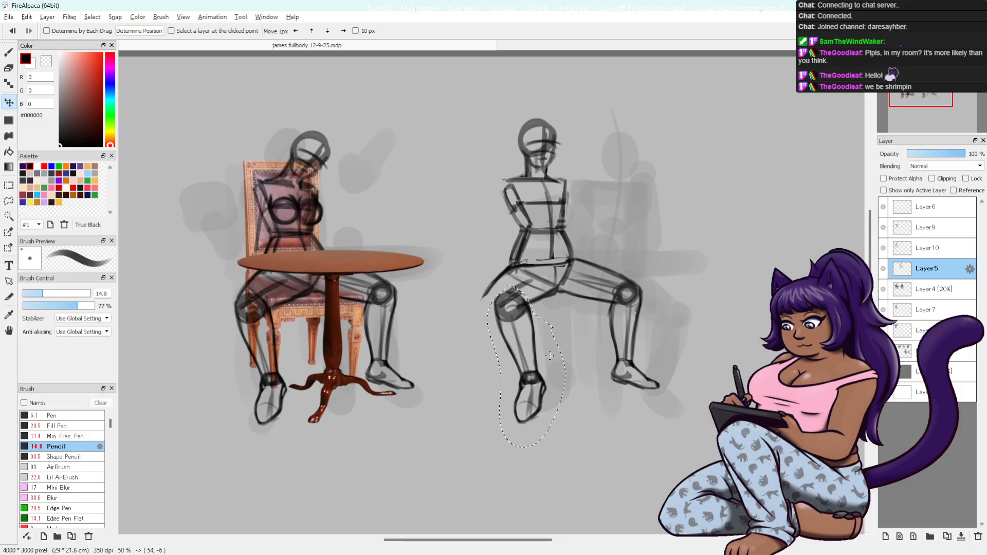
key("l")
key("ctrl+d")
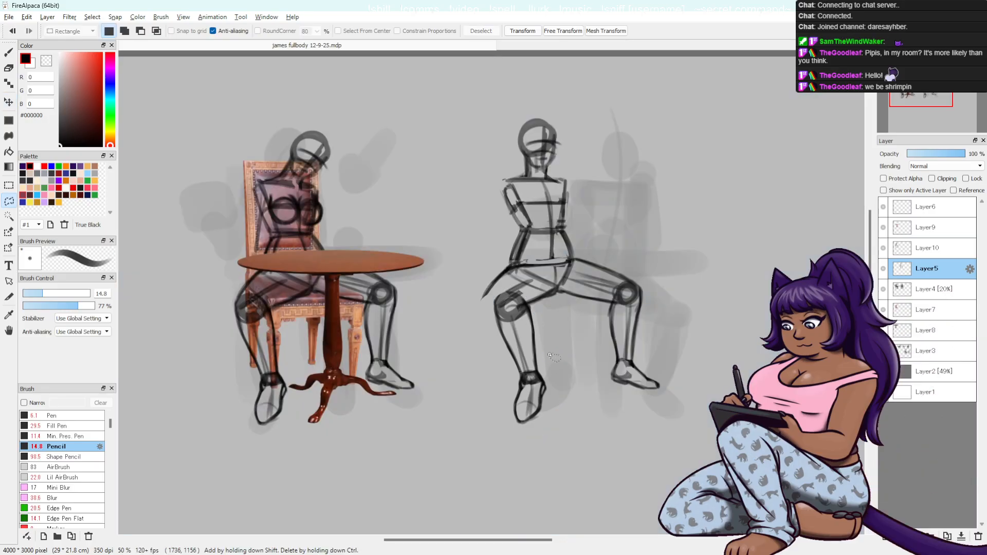
- Erase the old thigh lines and redraw the thigh shorter so it meets the shifted knee
key("e")
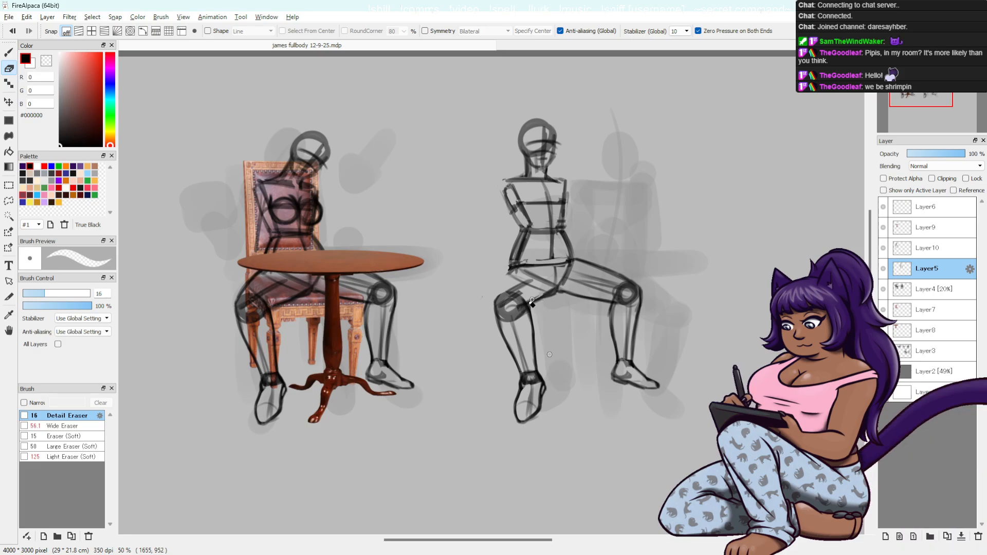
key("b")
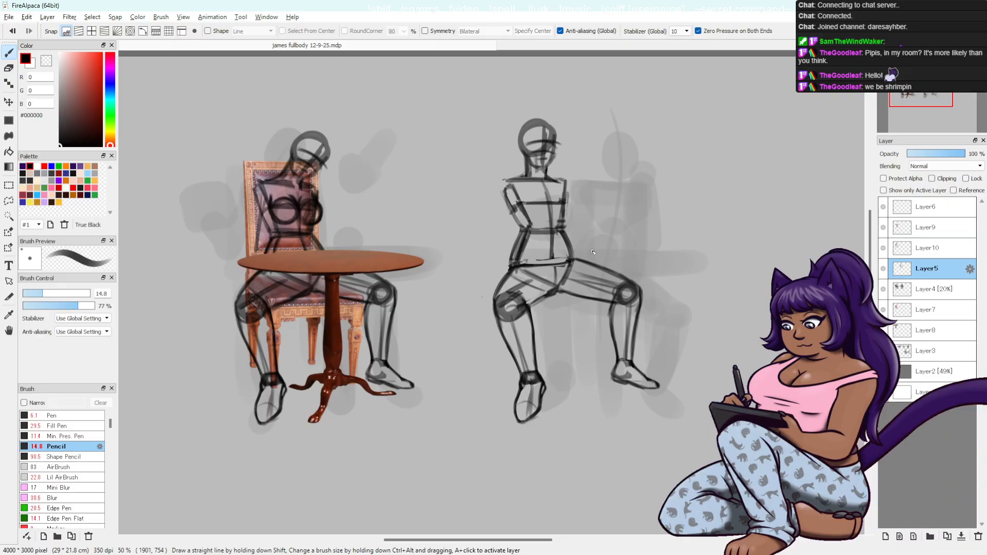
- Sketch two rounded breast forms across the new torso's chest, undoing unwanted strokes and darkening their outlines
left_click_drag(531, 217, 549, 216)
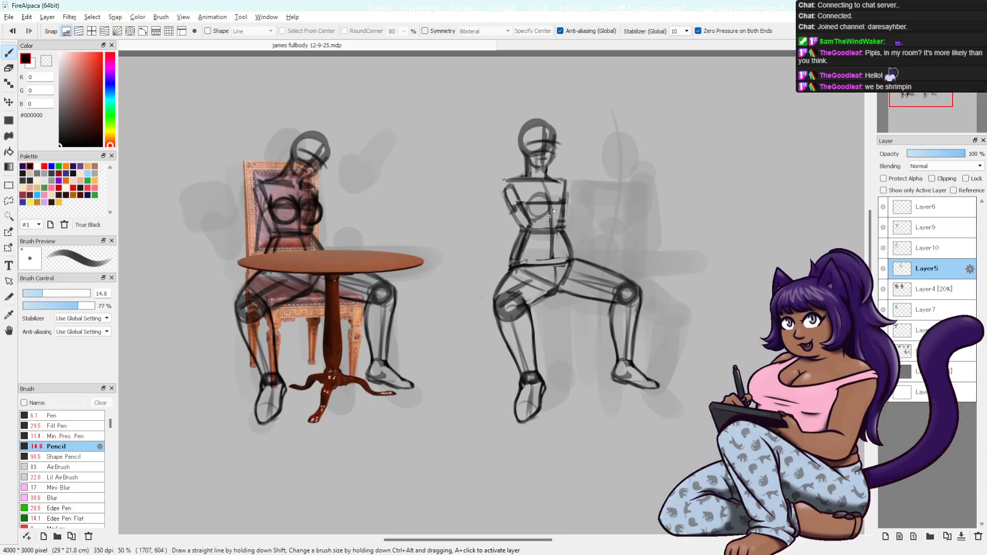
key("ctrl+z")
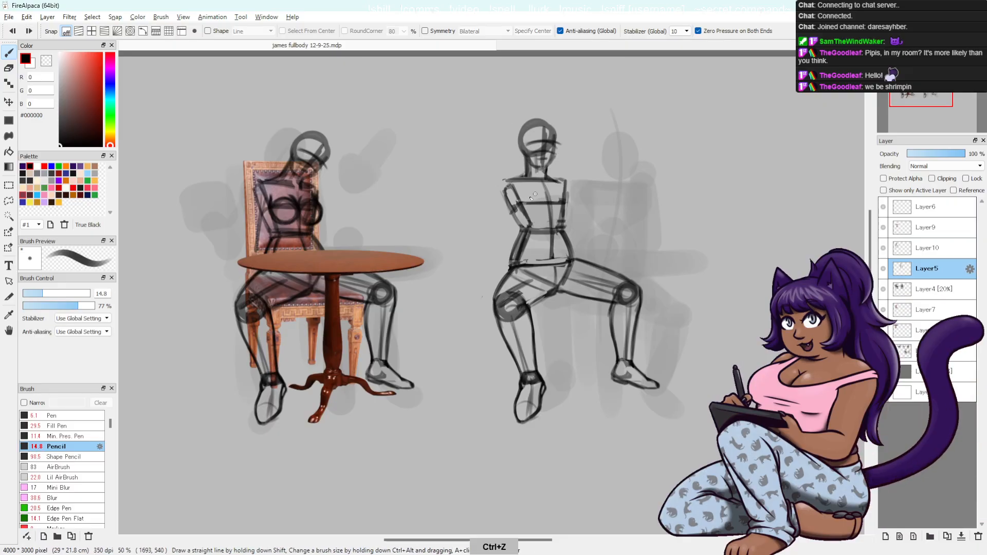
mouse_move(524, 198)
left_mouse_down()
mouse_move(547, 220)
mouse_move(563, 202)
mouse_move(573, 207)
mouse_move(565, 192)
mouse_move(551, 214)
mouse_move(551, 202)
mouse_move(575, 215)
left_mouse_up()
key("ctrl+z")
key("ctrl+z")
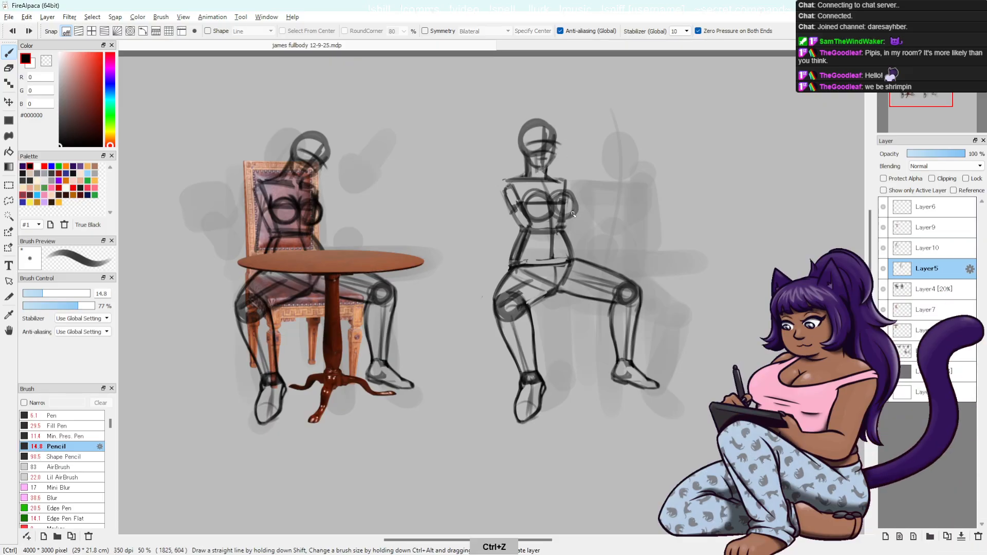
key("ctrl+z")
key("ctrl+z")
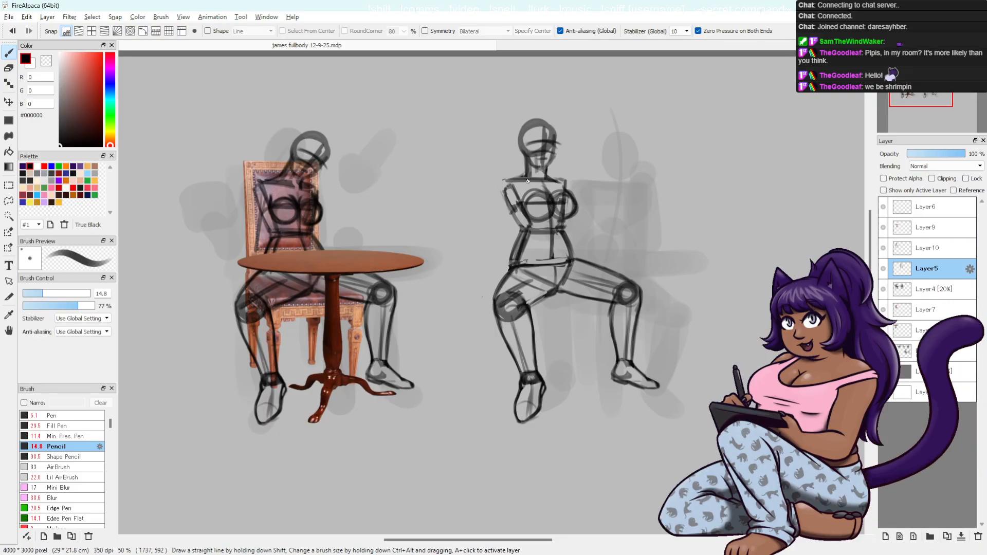
key("ctrl+z")
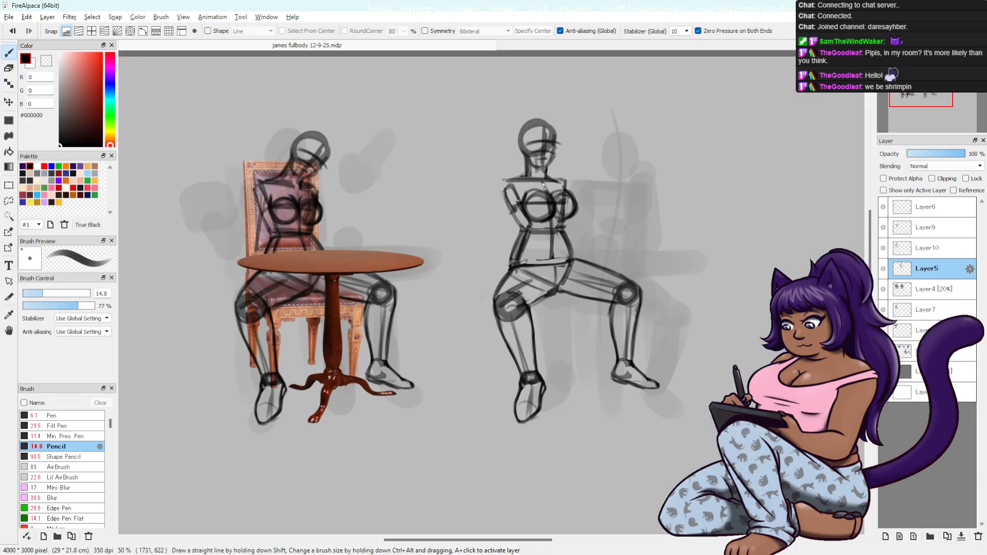
key("e")
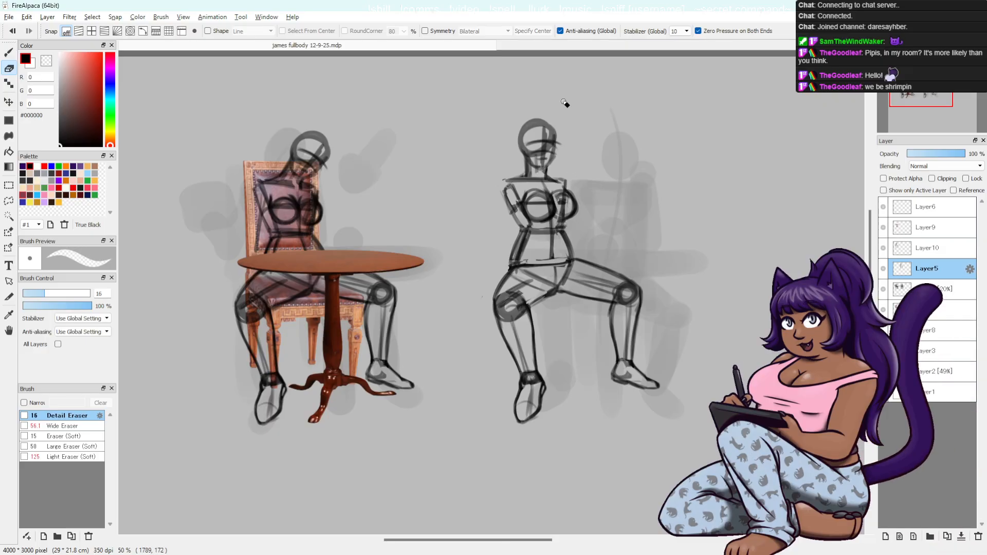
key("ctrl+z")
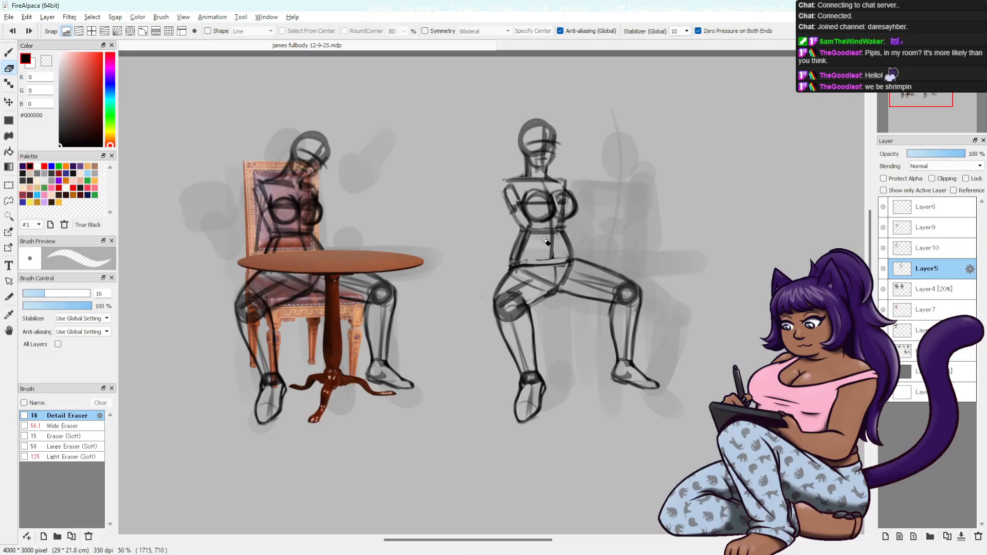
- Duplicate the table and chair layers, Layer9 and Layer7, using Clipboard with Multiple Layers and move the copies onto the second figure
key("b")
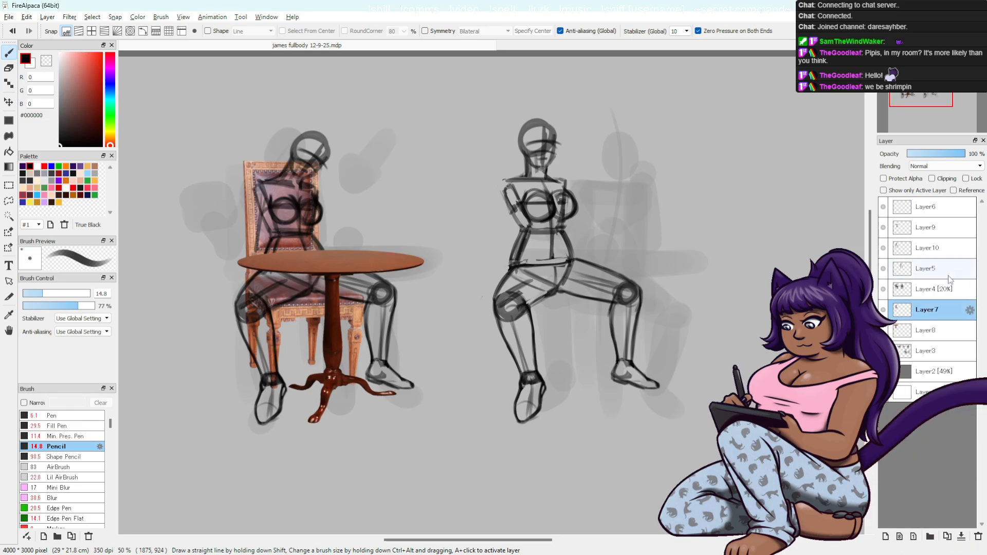
left_click(920, 315, "shift")
left_click(925, 230, "shift")
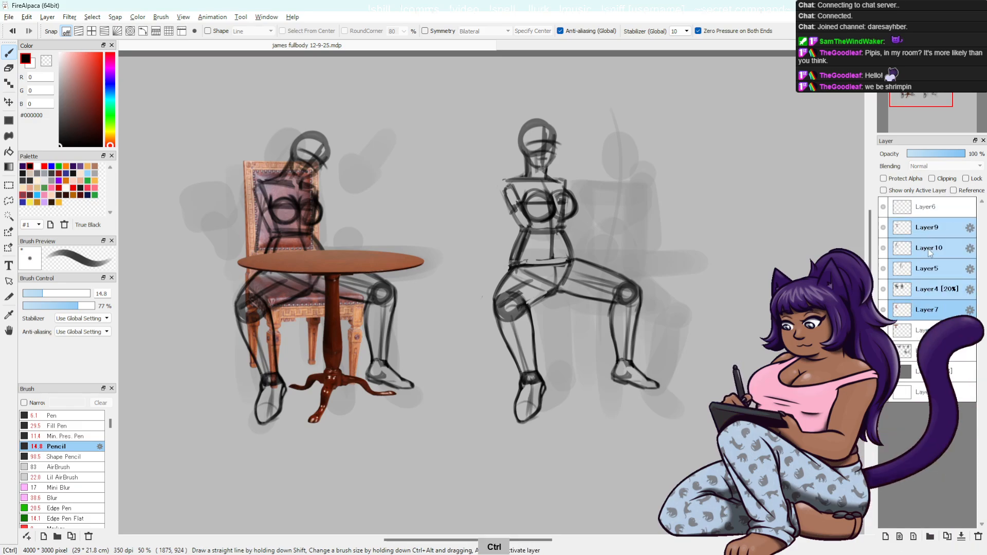
left_click(927, 248, "ctrl")
left_click(927, 269, "ctrl")
left_click(928, 290, "ctrl")
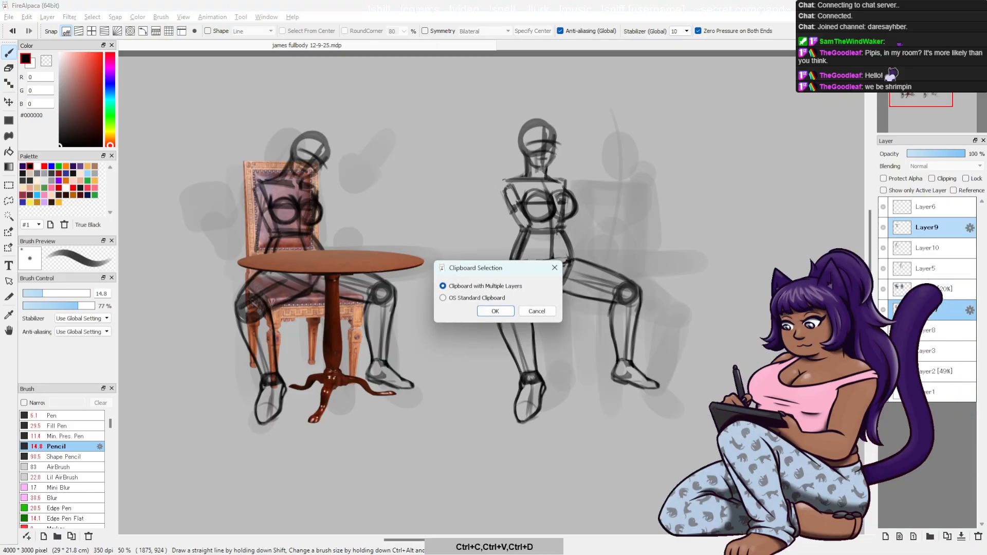
left_click(504, 314)
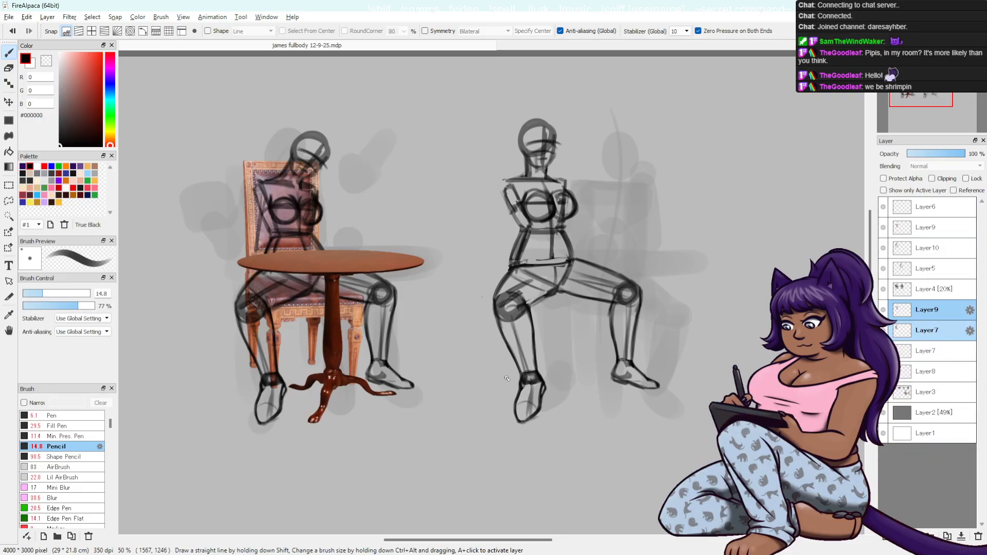
key("v")
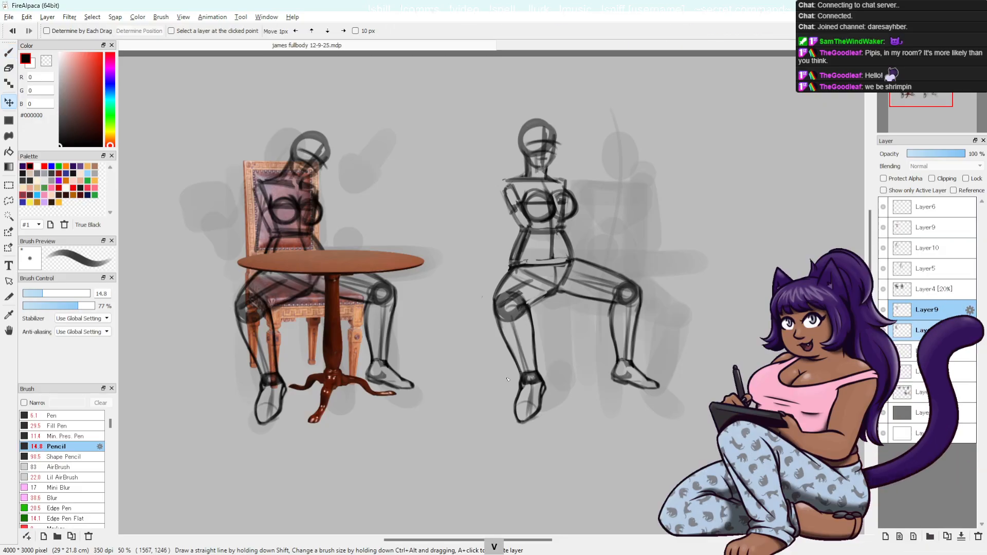
left_click_drag(377, 358, 622, 361)
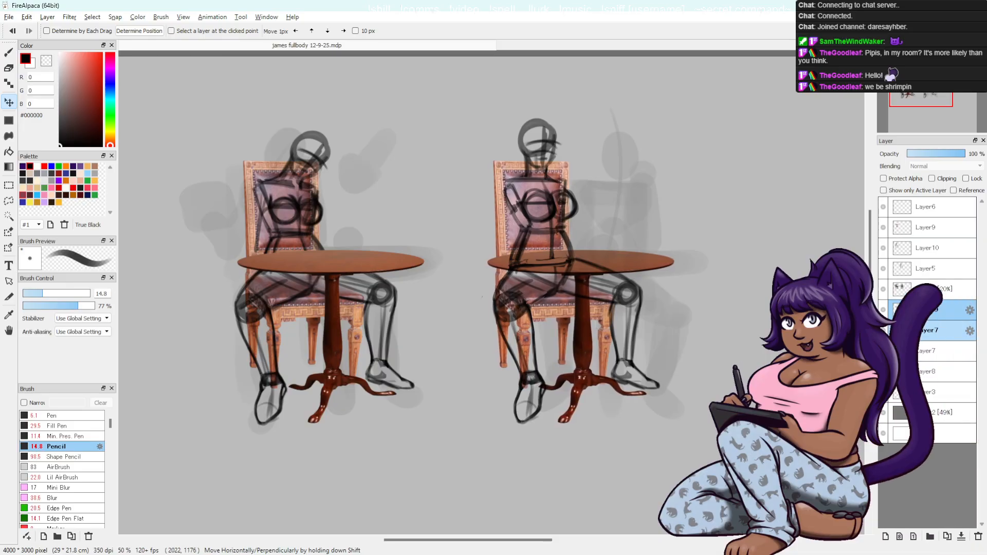
- Place the copied table layer above Layer5 so it covers the second figure's sketch, and nudge the table slightly left
left_click(915, 308)
left_click_drag(916, 308, 905, 275)
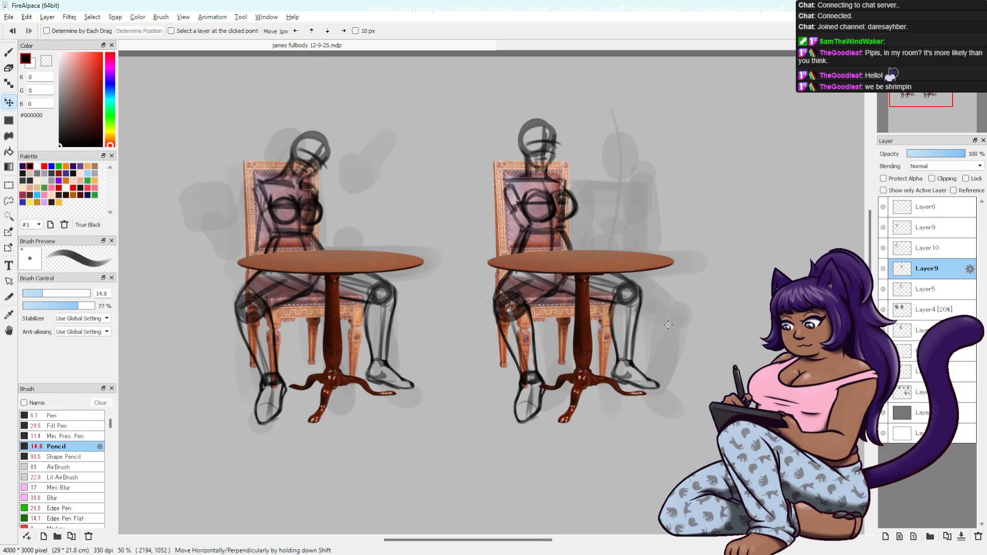
key("v")
left_click_drag(681, 353, 678, 352)
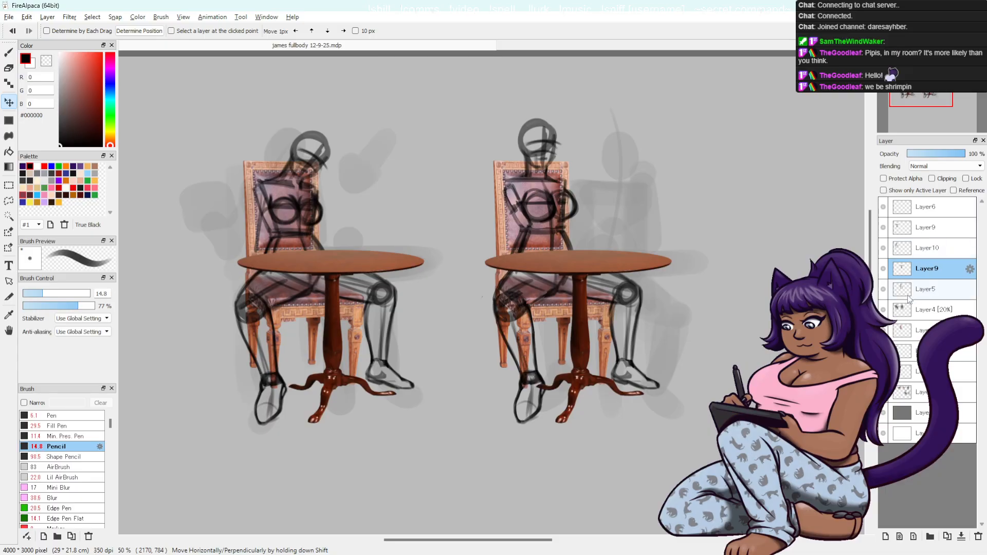
- Toggle the visibility of Layer5 to check the second figure's sketch against the copied chair and table
left_click(908, 300)
key("b")
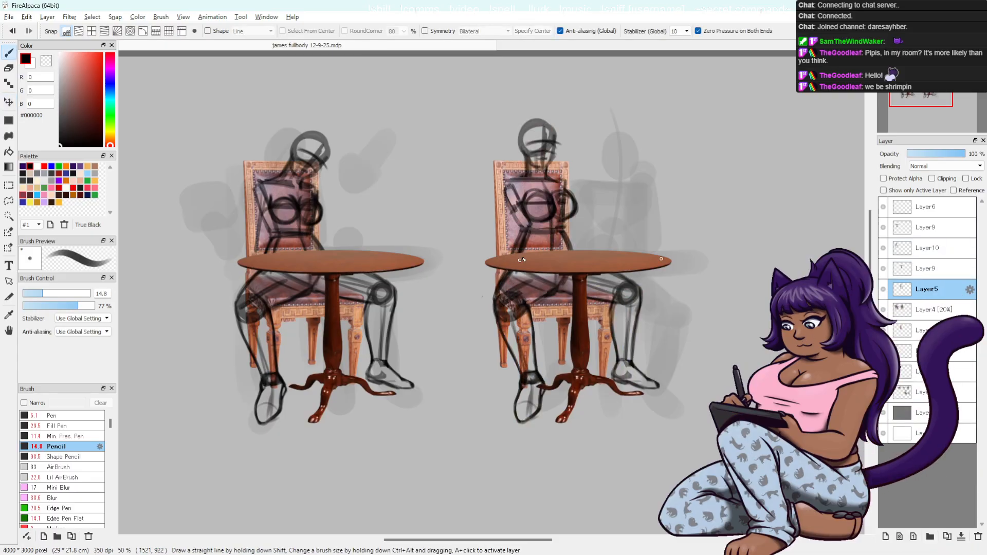
key("e")
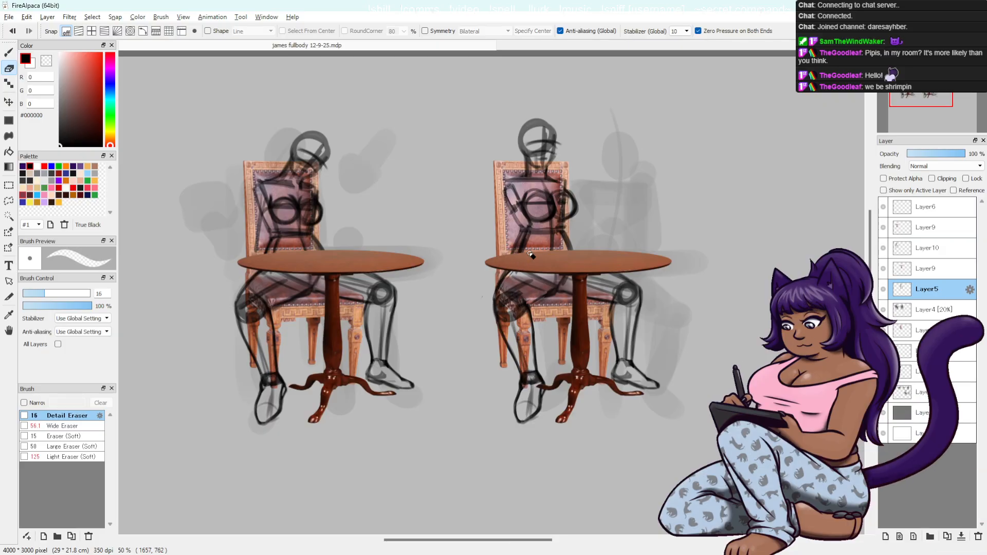
key("b")
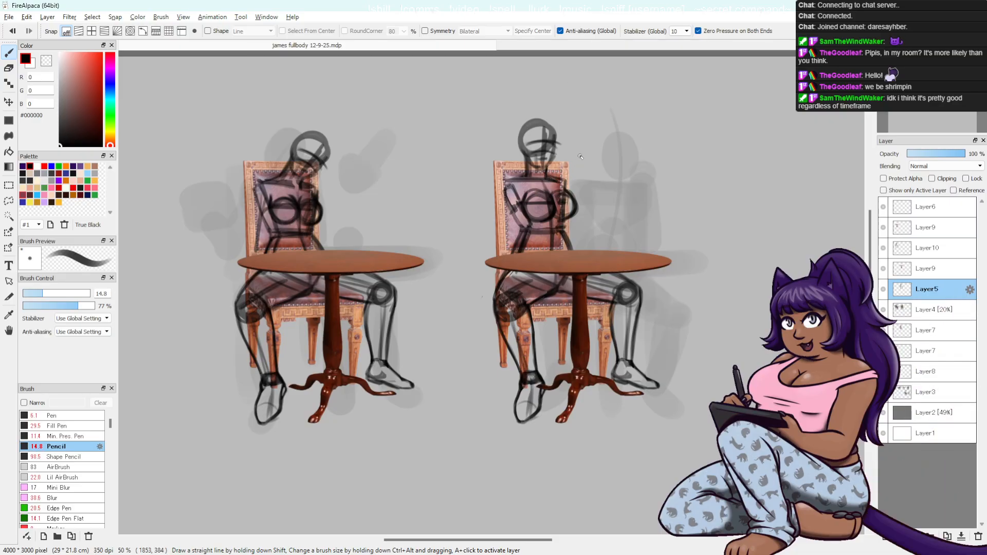
left_click(884, 290)
left_click(883, 289)
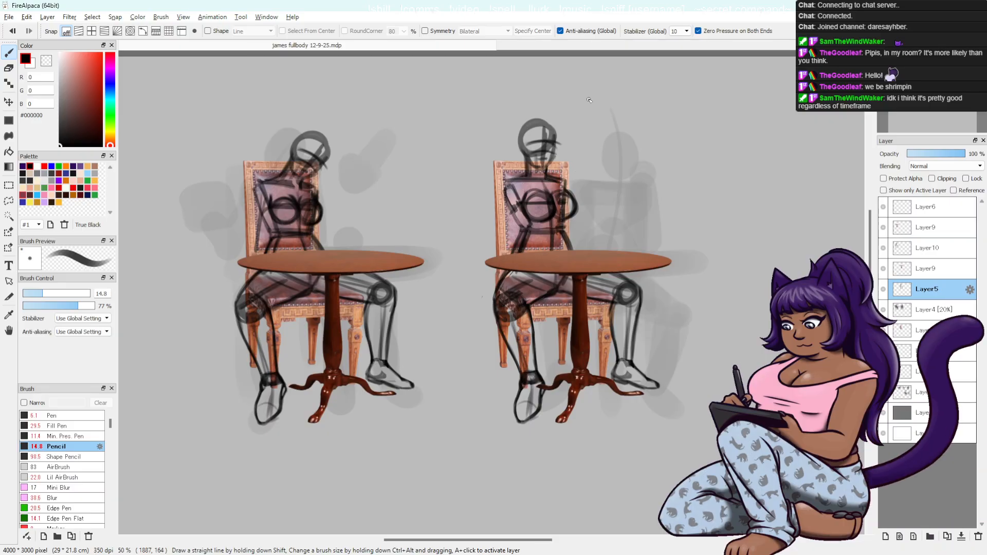
key("e")
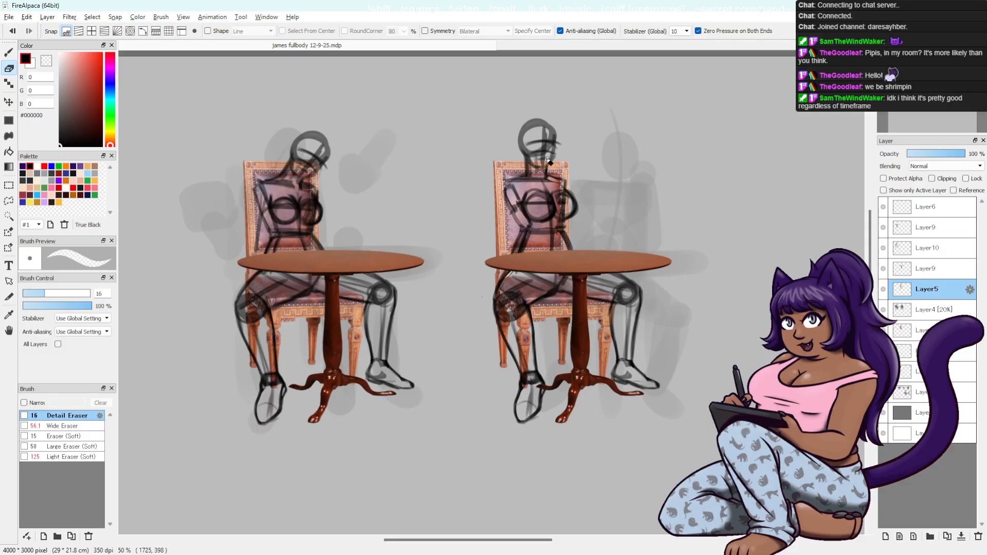
key("b")
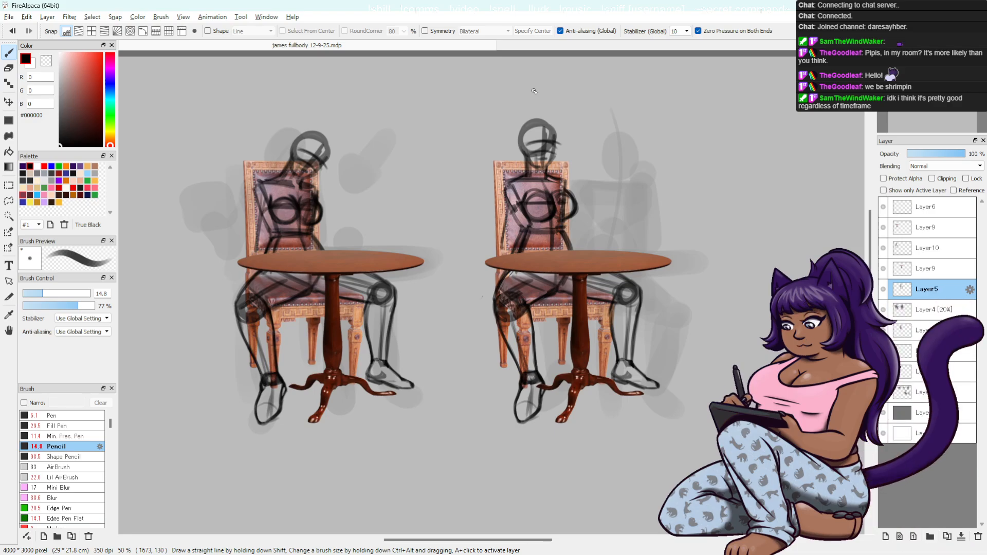
- Try a rounded shoulder and upper-arm outline on the second figure with the Pencil and undo it
left_click(925, 268)
left_click(928, 229, "ctrl")
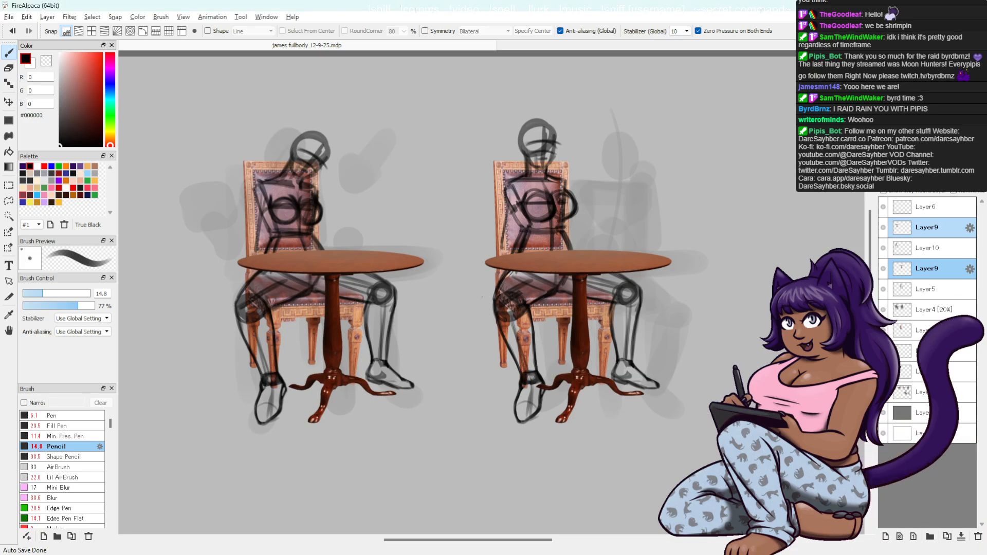
key("ctrl+plus")
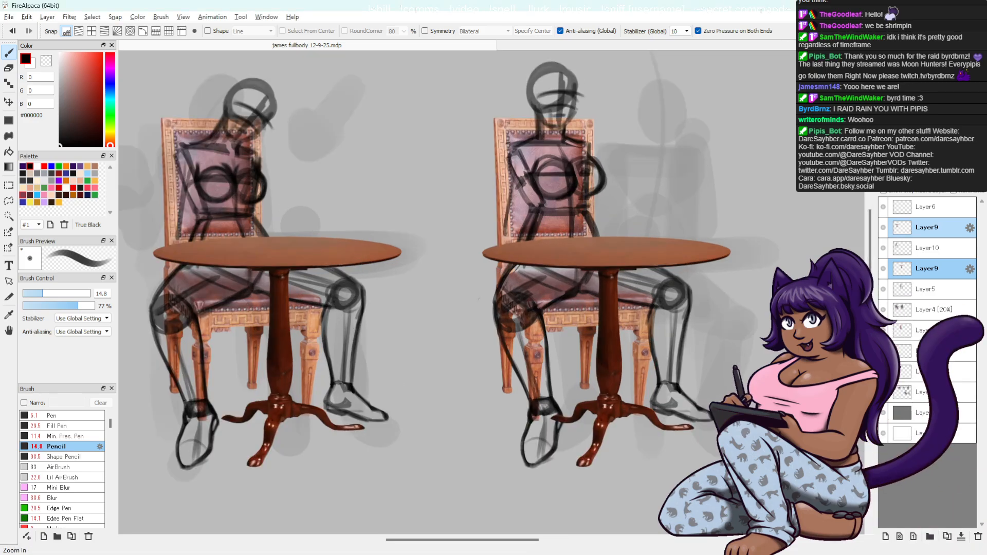
left_click_drag(629, 247, 661, 263)
left_click_drag(725, 224, 702, 211)
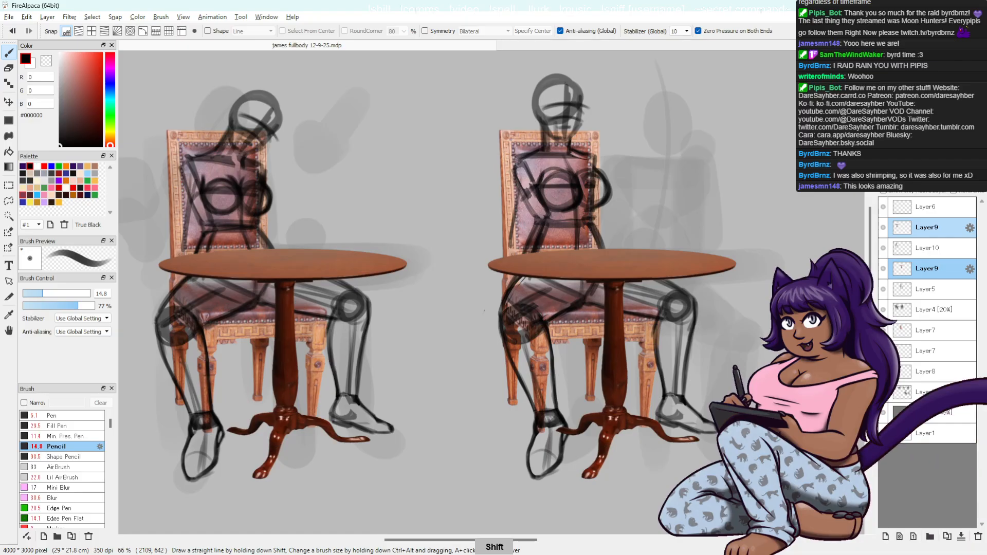
key("shift")
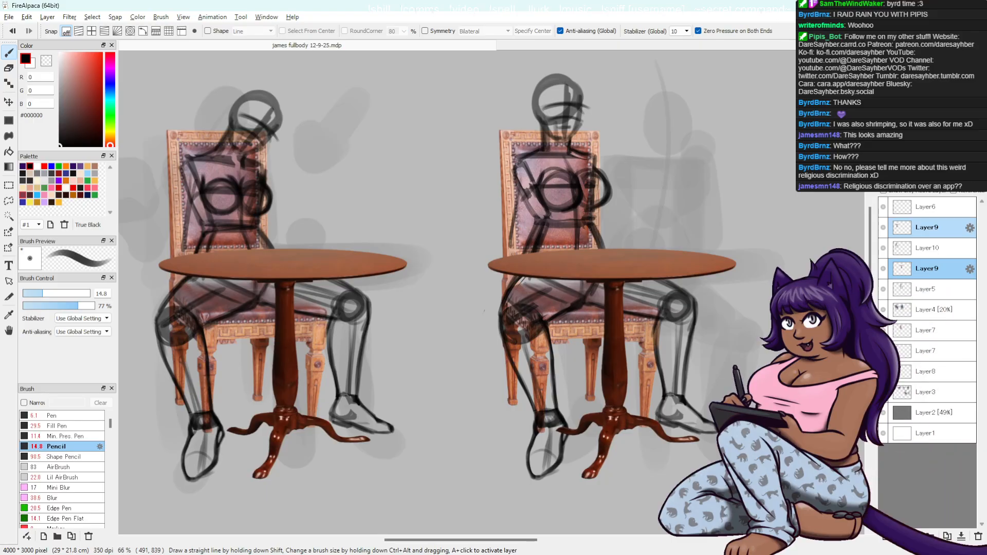
left_click_drag(635, 254, 640, 261)
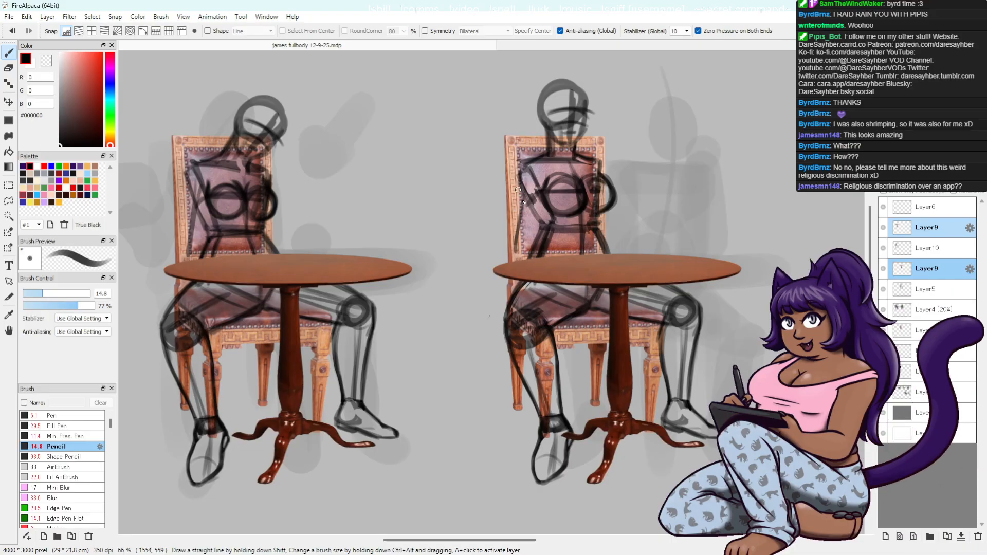
left_click_drag(520, 221, 521, 205)
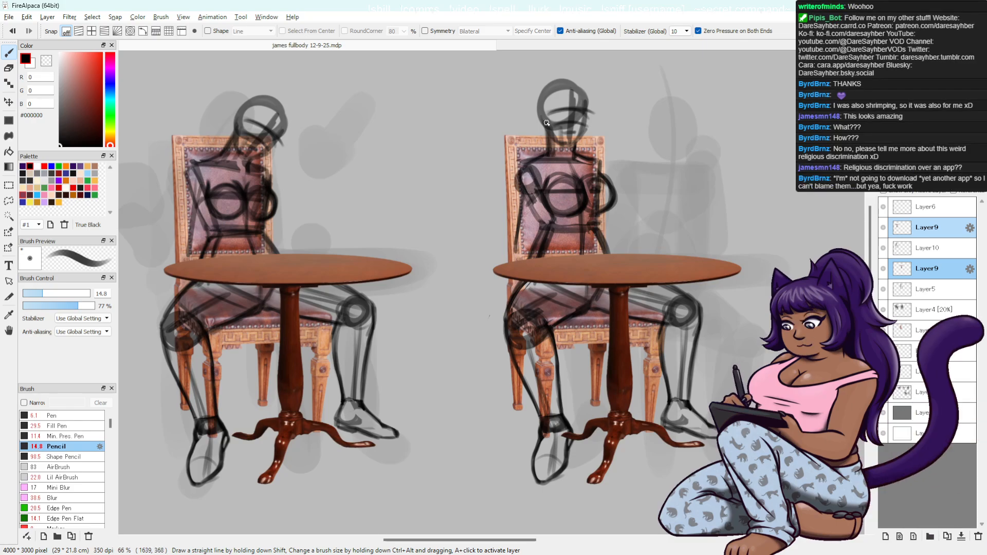
key("ctrl+z")
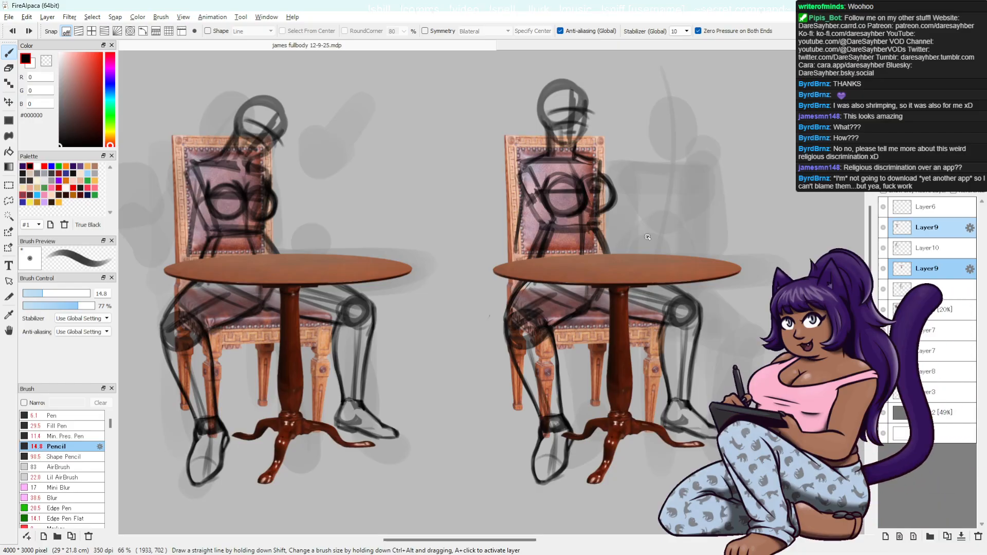
- Hide the faint grey silhouettes on Layer4, and briefly hide and restore the second figure's chair
key("ctrl+minus")
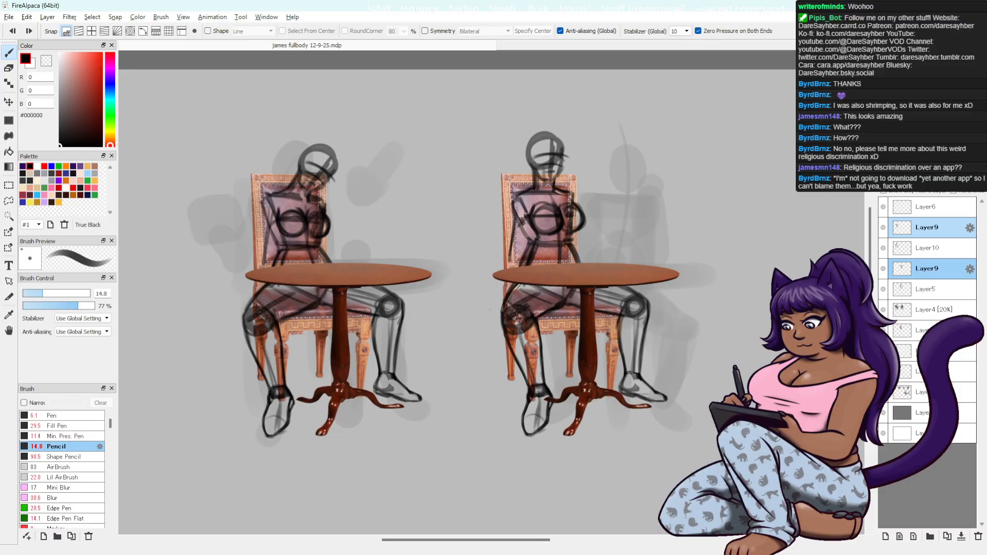
key("space")
mouse_move(644, 248)
left_mouse_down()
mouse_move(654, 264)
mouse_move(628, 254)
left_mouse_up()
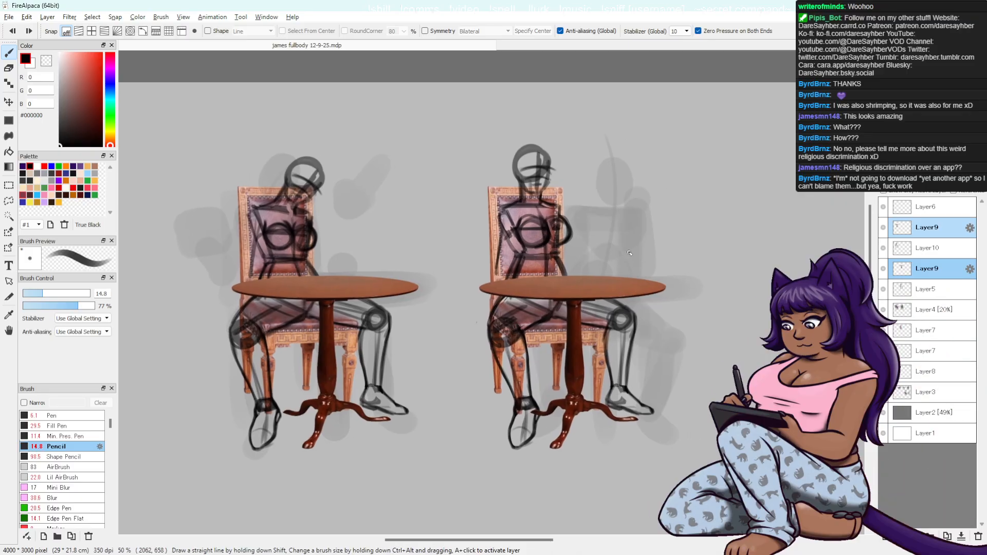
left_click(883, 309)
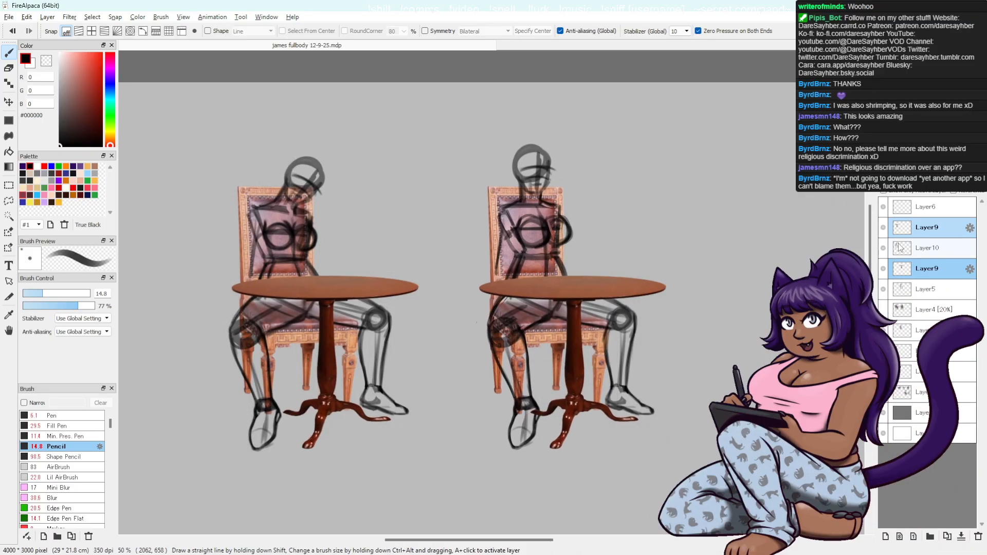
left_click(883, 330)
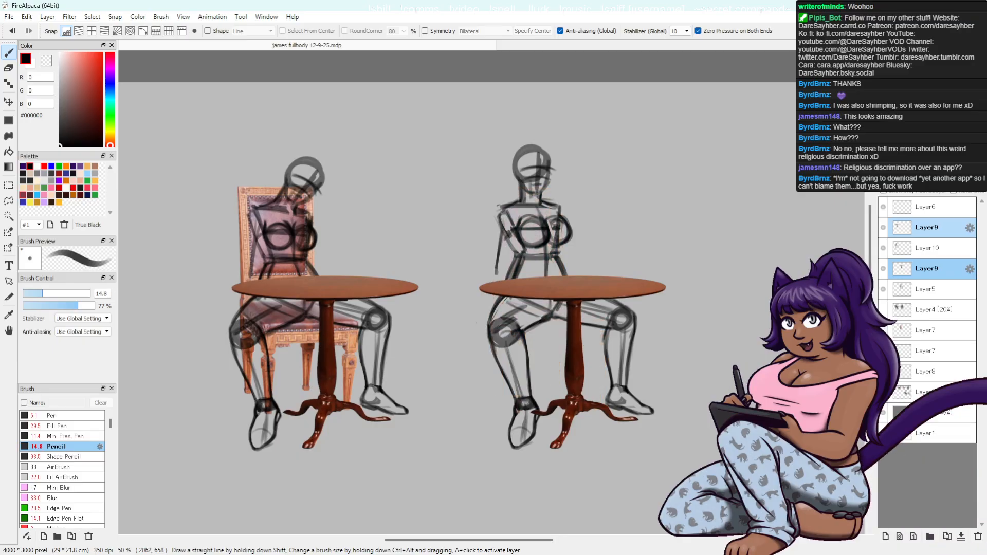
key("ctrl+z")
- Move both chair layers named Layer7 above Layer4 in the layer order
left_click(925, 330)
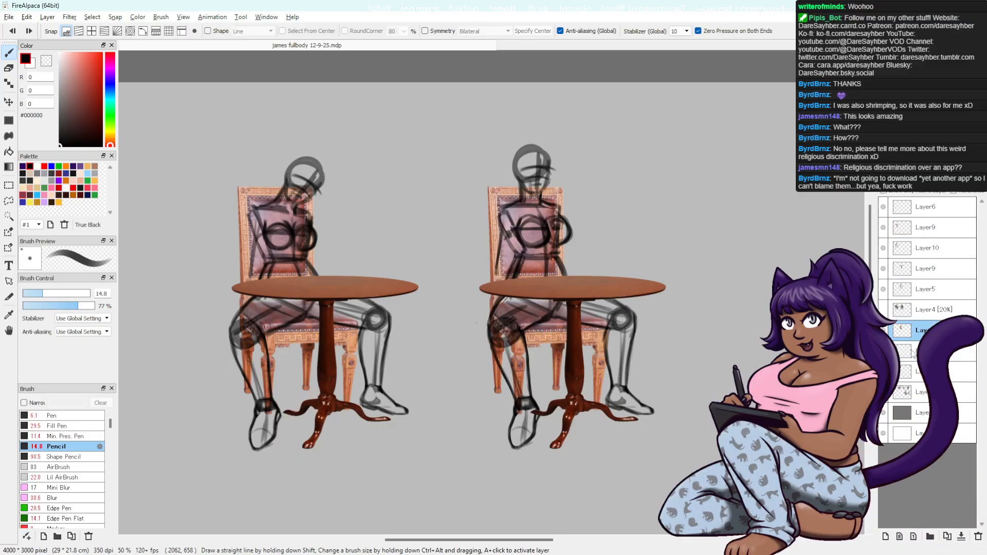
left_click(925, 351, "shift")
left_click_drag(925, 350, 924, 308)
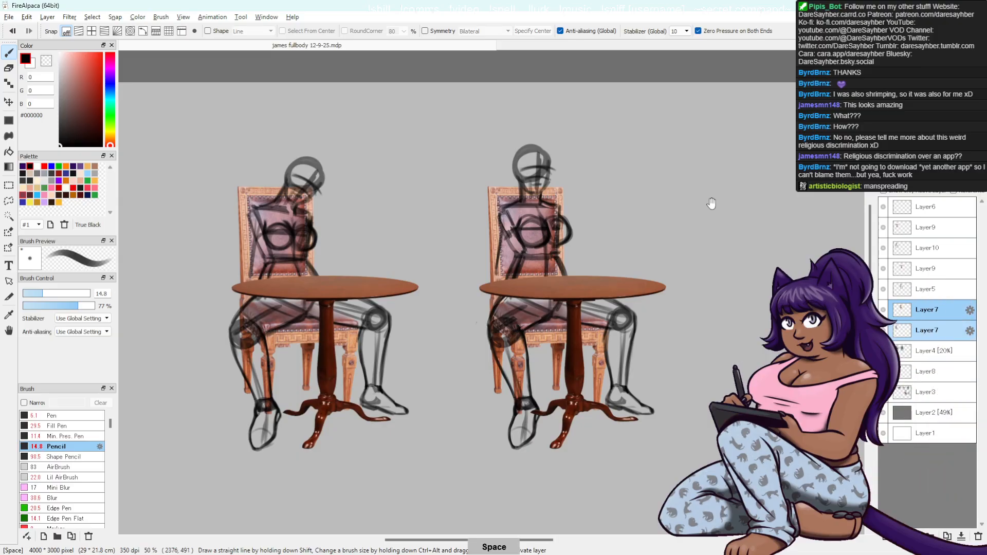
- Sketch small arrows pointing at the heads of the two seated figures, undoing each one
key("space")
left_click_drag(709, 203, 731, 191)
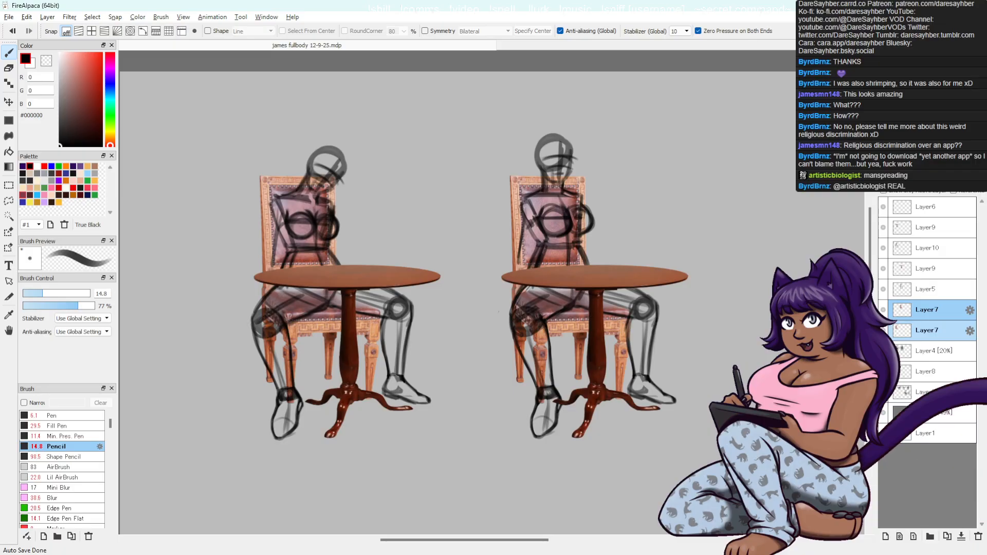
left_click_drag(387, 132, 375, 150)
key("ctrl+z")
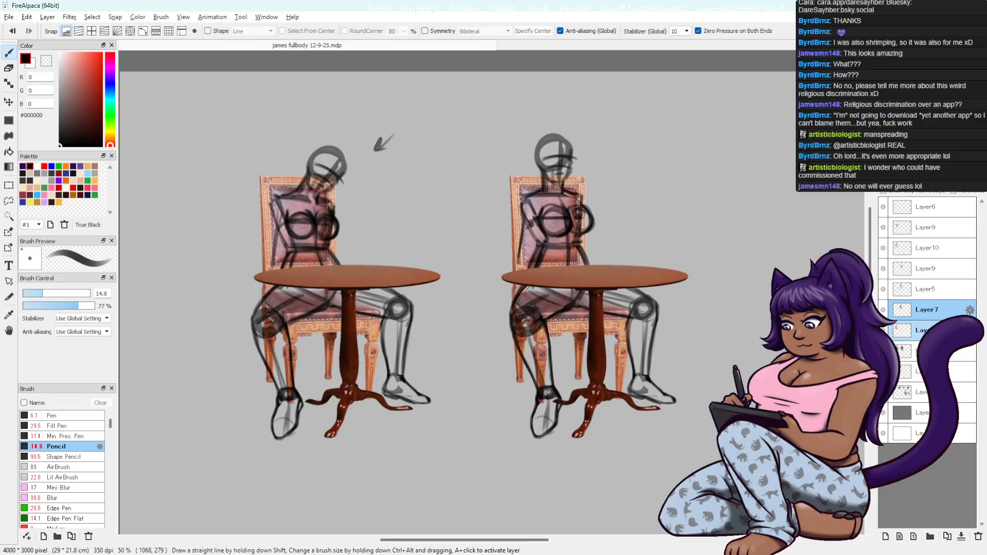
key("ctrl+z")
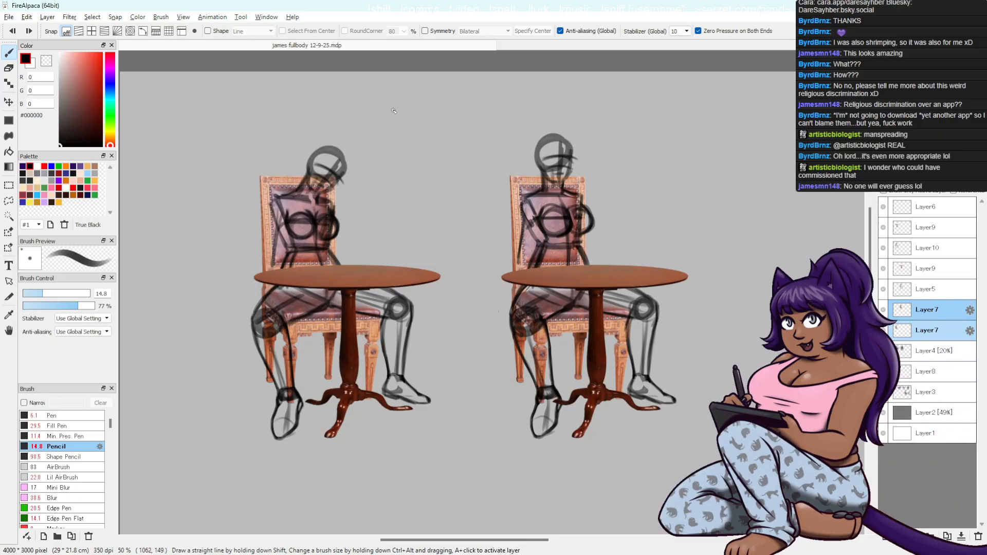
left_click_drag(387, 137, 373, 153)
key("ctrl+z")
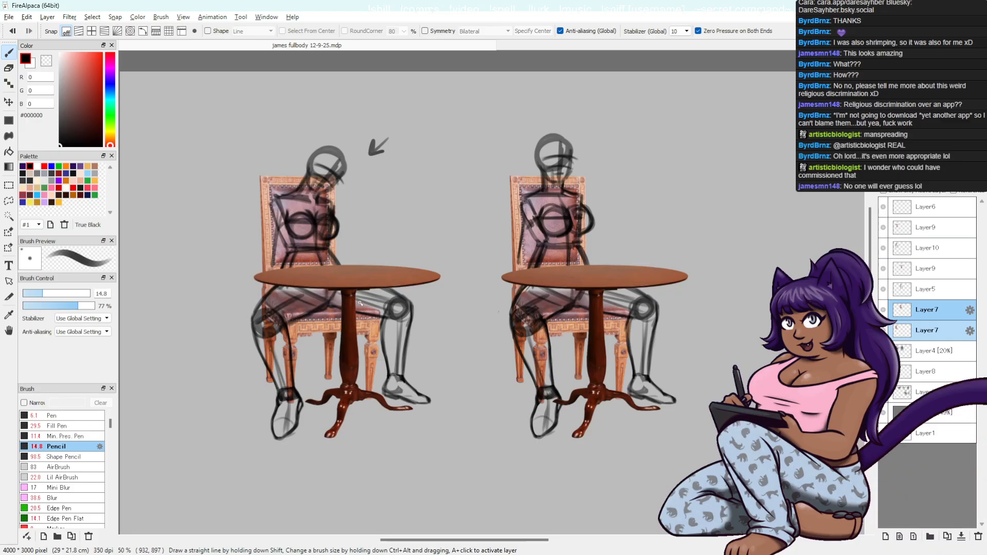
key("ctrl+z")
left_click_drag(624, 127, 597, 144)
left_click_drag(599, 135, 609, 142)
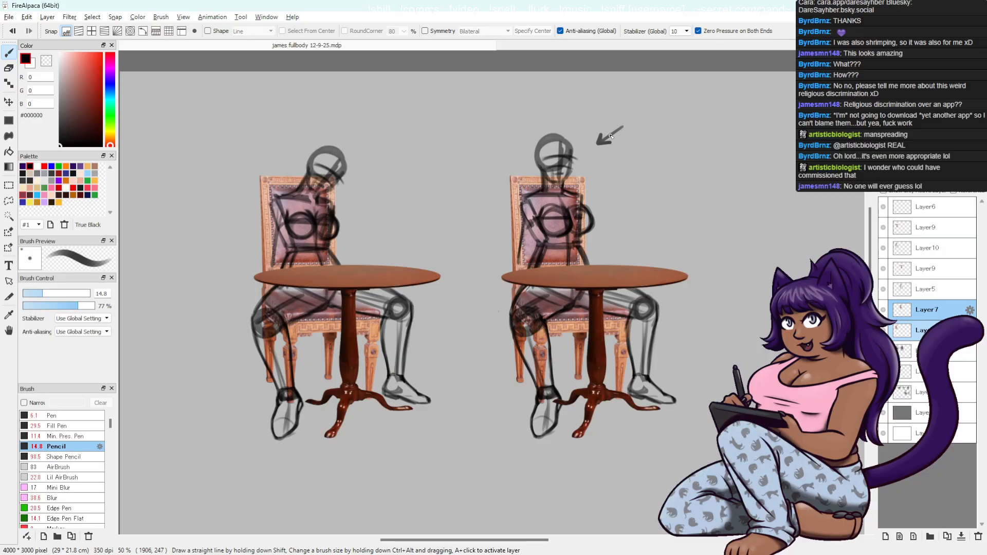
key("ctrl+z")
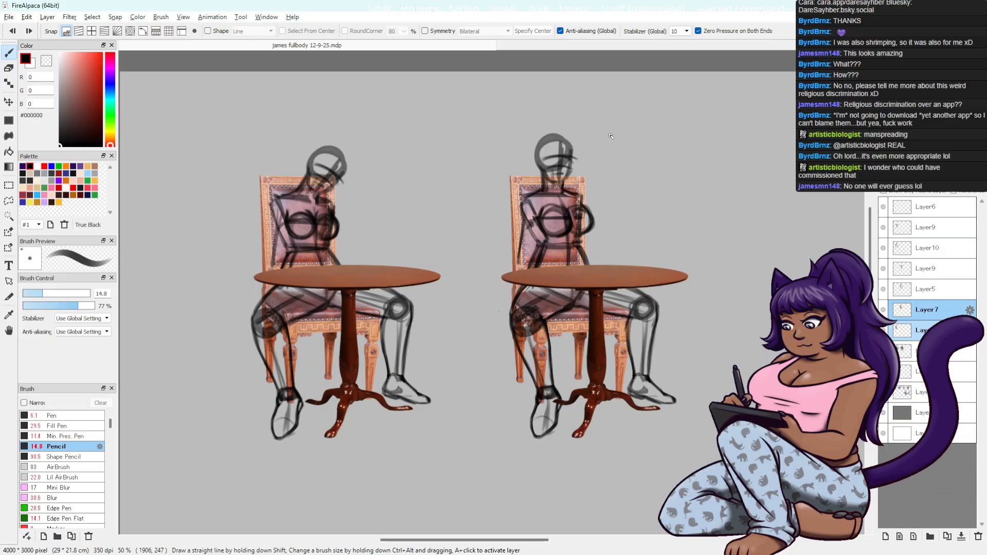
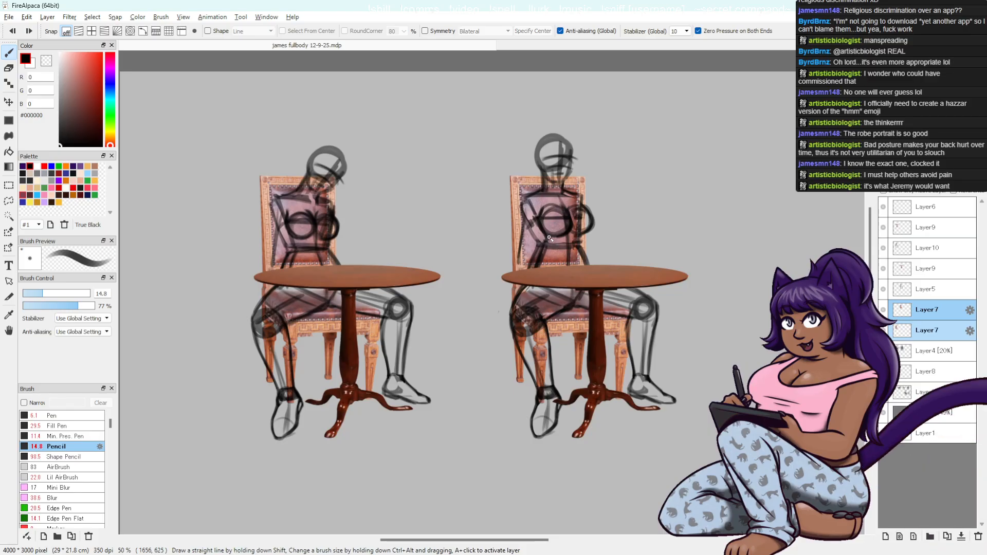
key("space")
left_click_drag(471, 278, 535, 277)
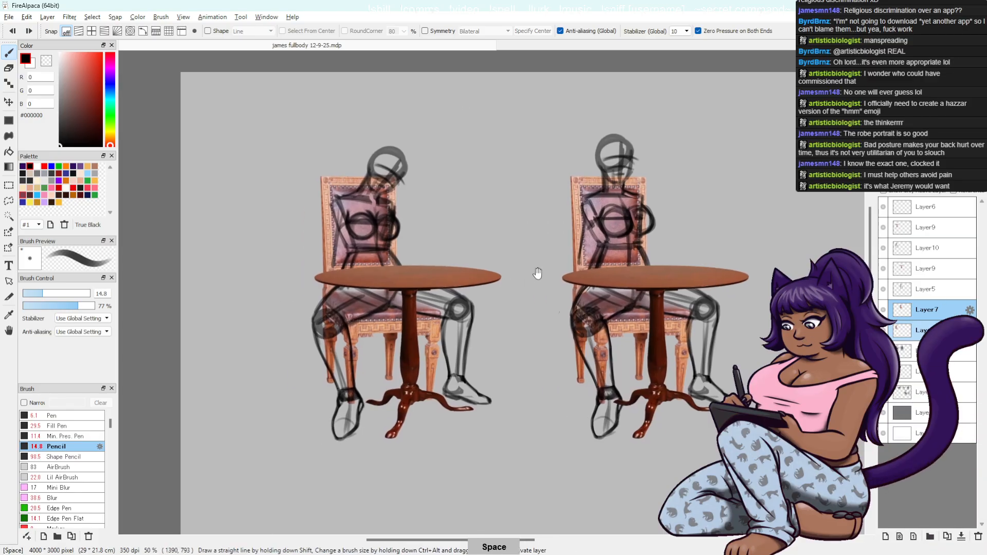
- Sketch a loose tilted ellipse in the empty space between the two figures' heads and undo it
scroll(652, 119, "up", 2)
left_click_drag(651, 119, 675, 124)
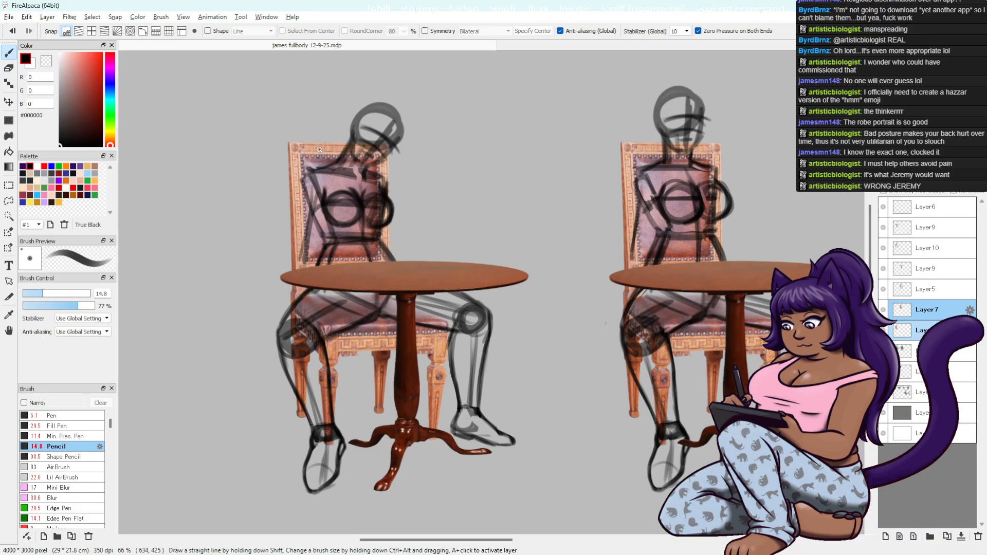
scroll(483, 175, "down", 1)
key("space")
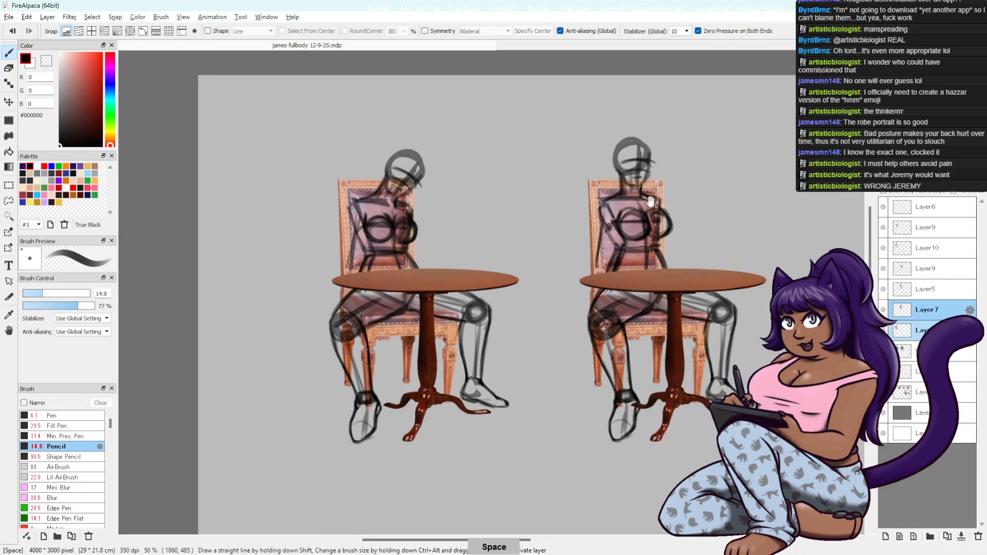
left_click_drag(522, 275, 516, 279)
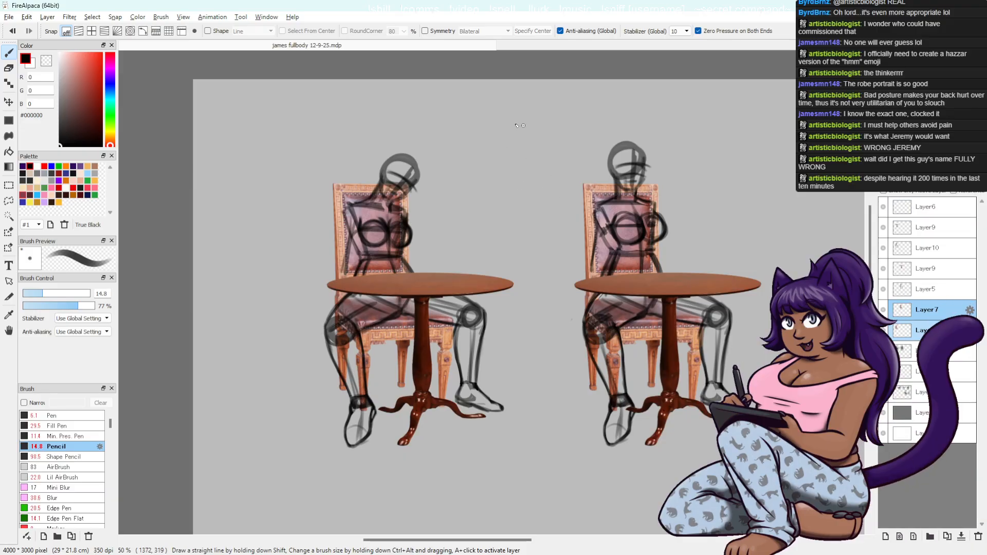
mouse_move(532, 196)
left_mouse_down()
mouse_move(549, 153)
mouse_move(465, 204)
left_mouse_up()
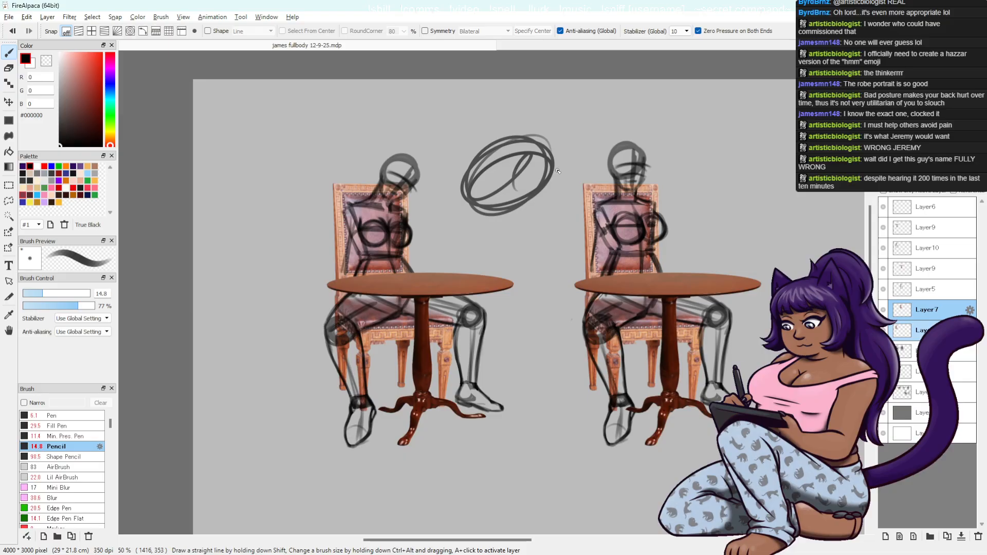
key("ctrl+z")
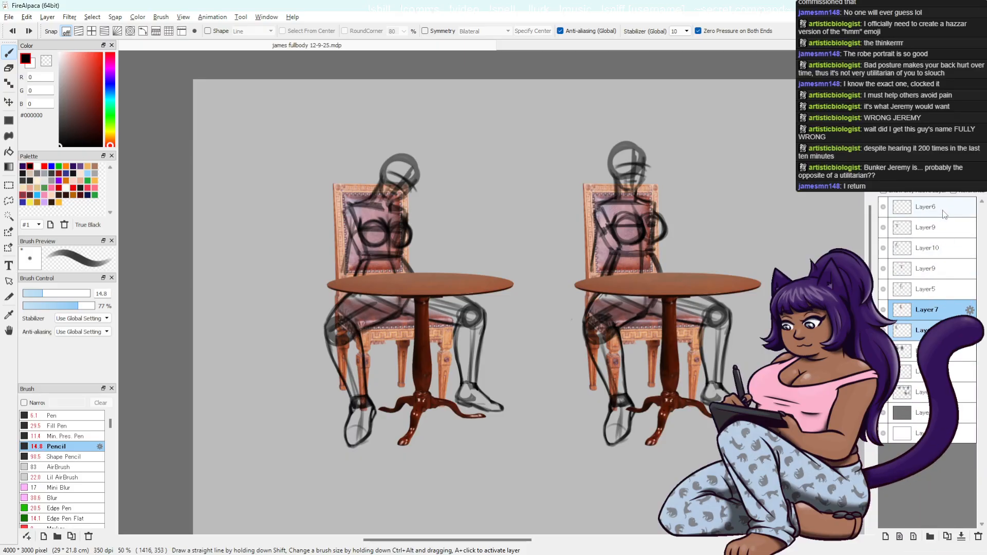
- Bring the two table layers named Layer9 together and merge them, and merge the two chair layers named Layer7
left_click(936, 270)
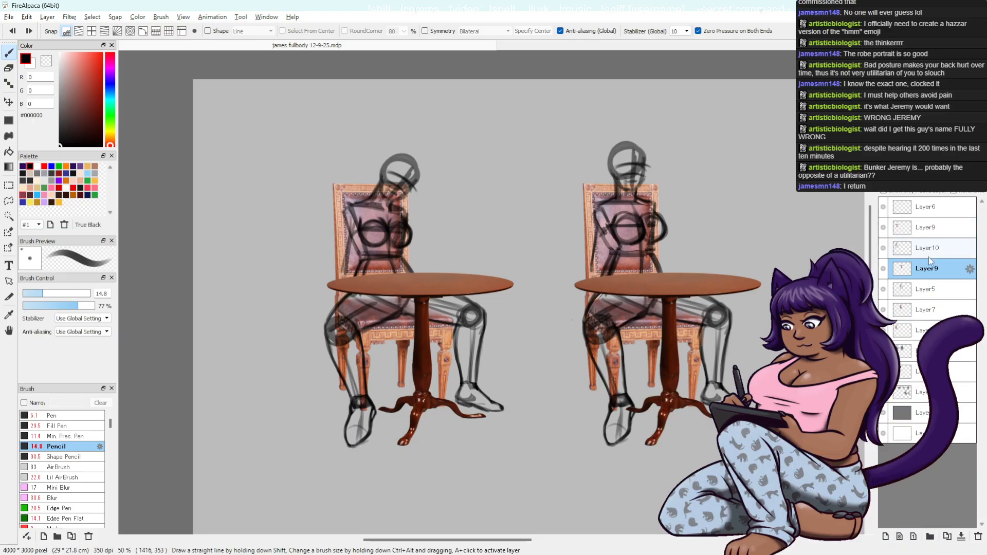
left_click_drag(927, 269, 930, 225)
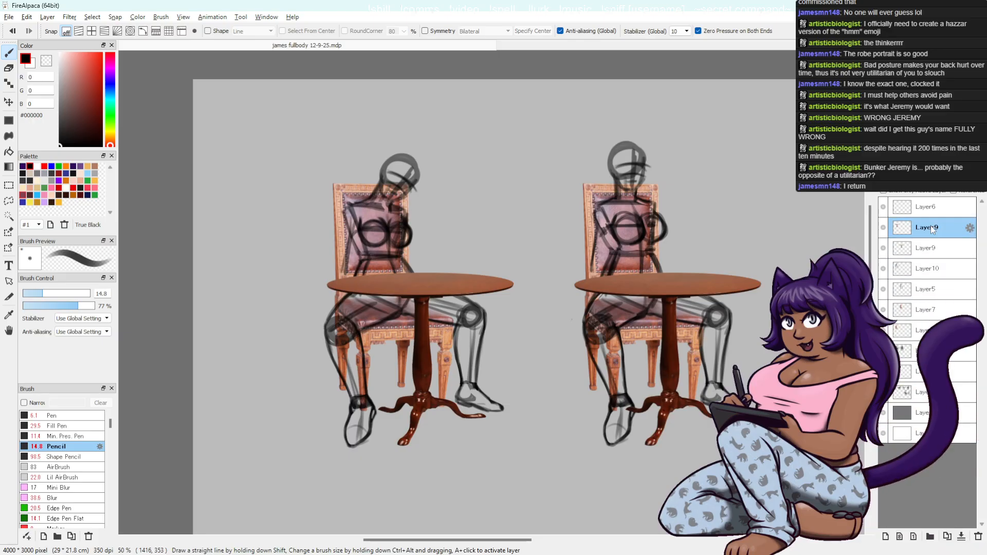
left_click(960, 536)
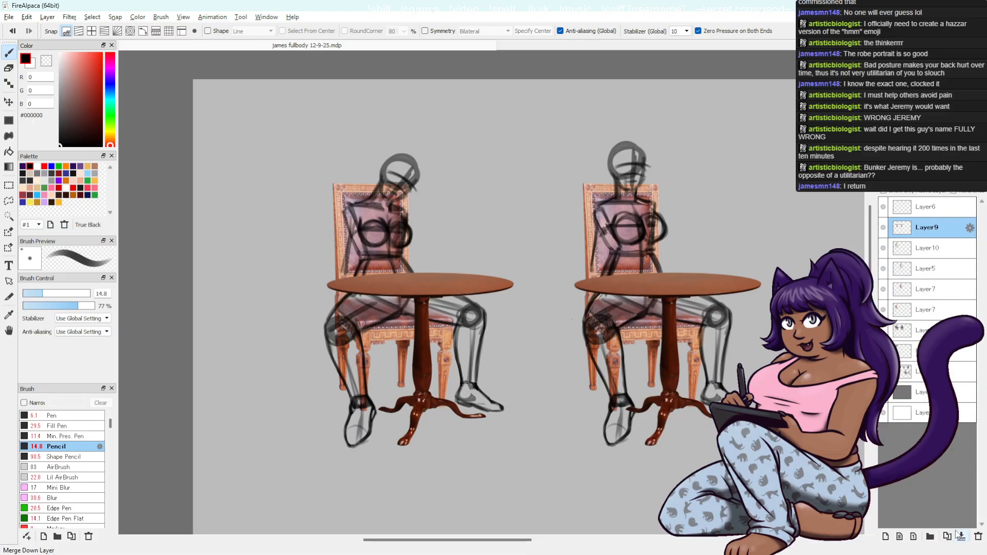
left_click(921, 292)
key("ctrl+e")
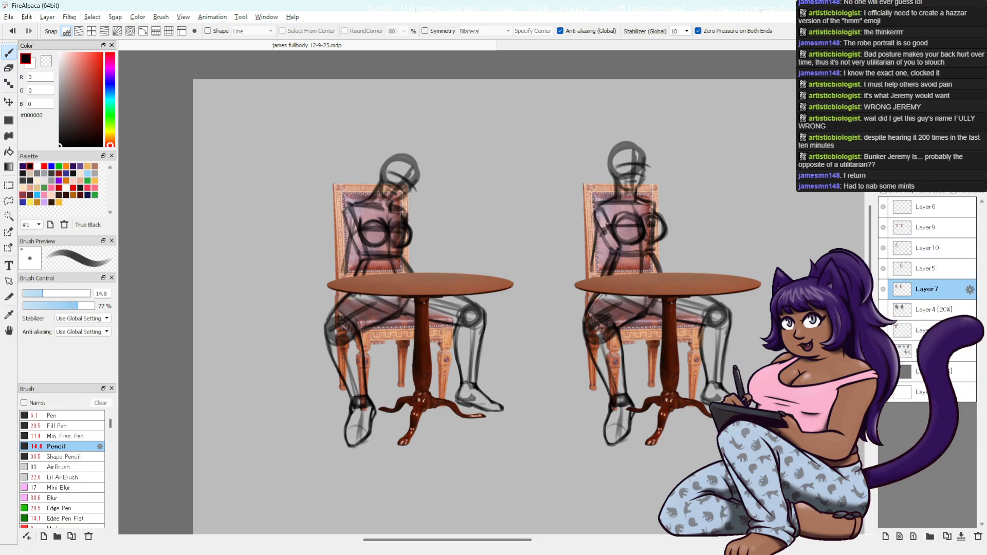
- Lower the opacity of the chairs on Layer7 and the tables on Layer9 to 50% each
right_click(929, 153)
left_click(952, 209)
left_click(931, 227)
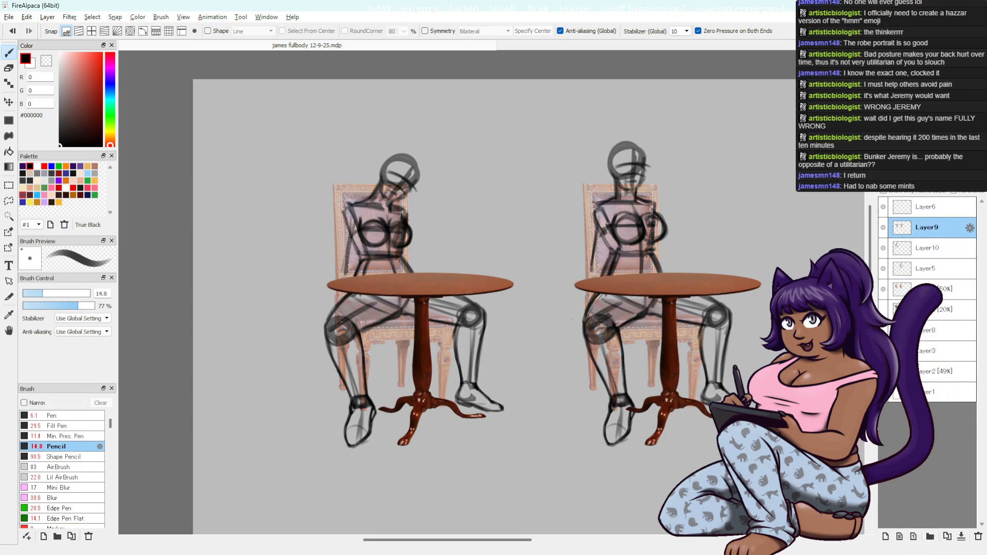
right_click(930, 152)
left_click(953, 210)
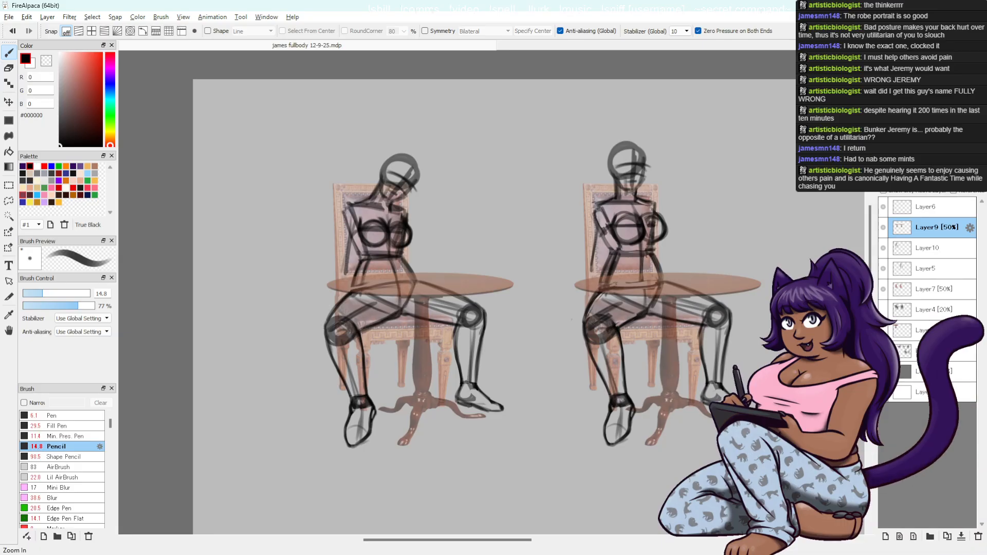
- On Layer10, sketch a rounded shoulder joint on the first figure's outer arm with the Pencil, undoing unsatisfactory strokes
key("ctrl+plus")
key("space")
mouse_move(533, 310)
left_mouse_down()
mouse_move(554, 305)
mouse_move(547, 301)
left_mouse_up()
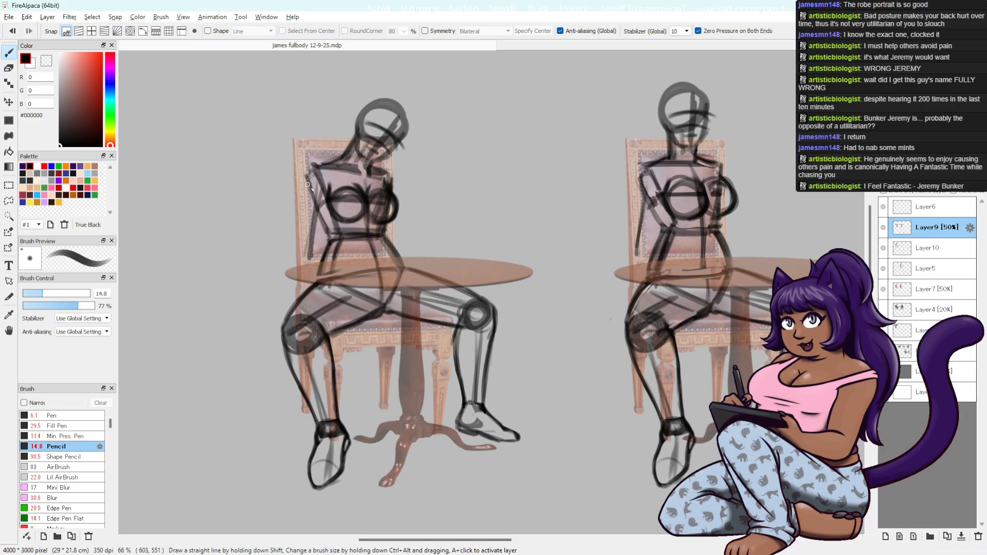
key("ctrl+z")
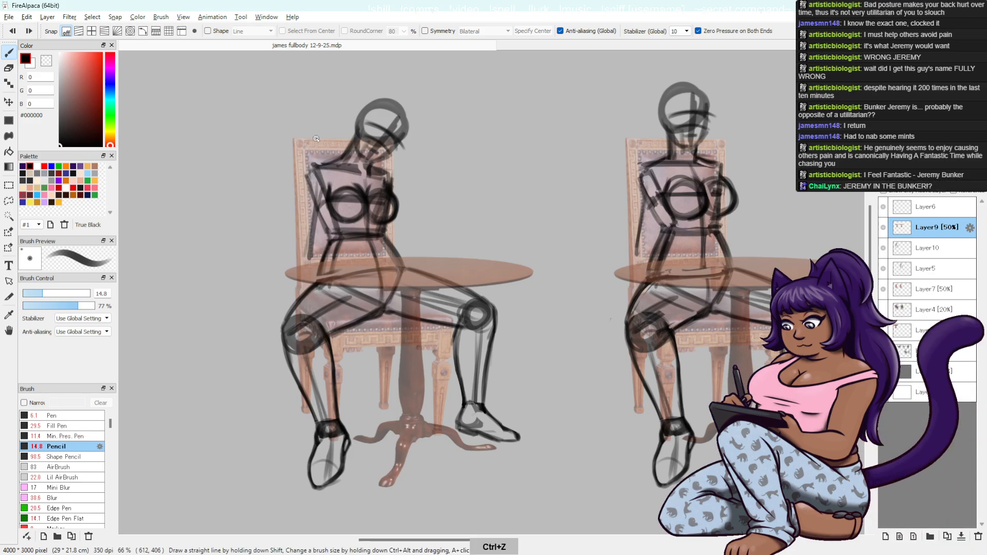
left_click(920, 249)
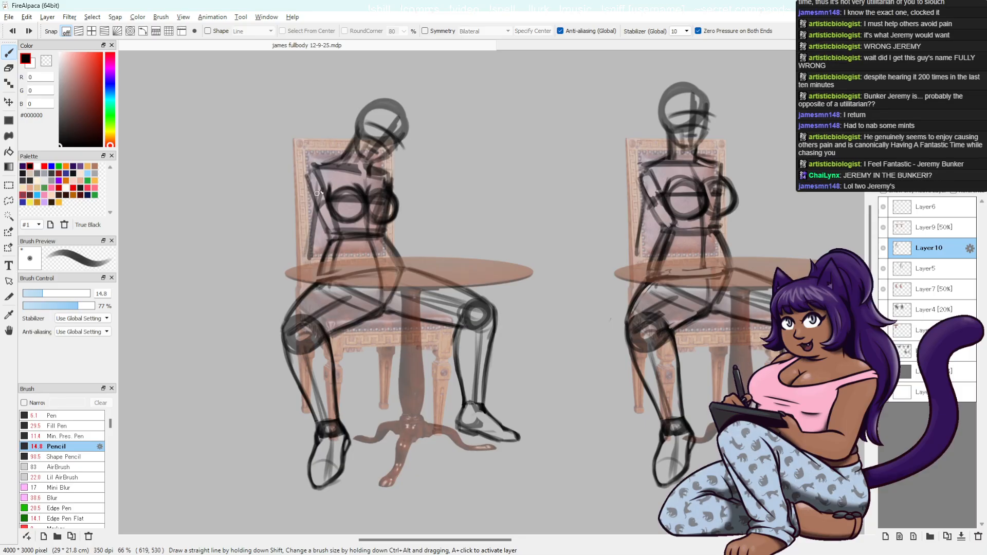
left_click_drag(310, 173, 323, 195)
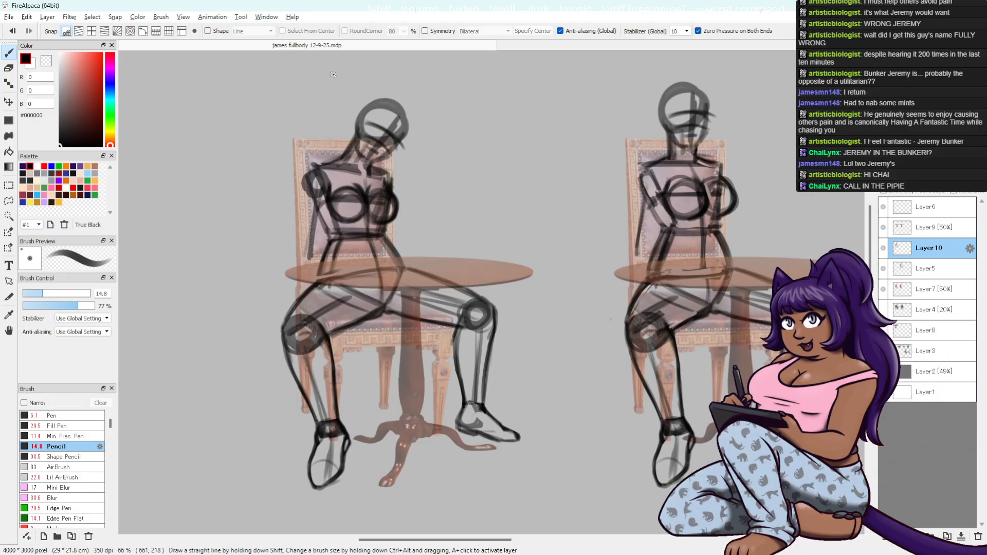
key("ctrl+z")
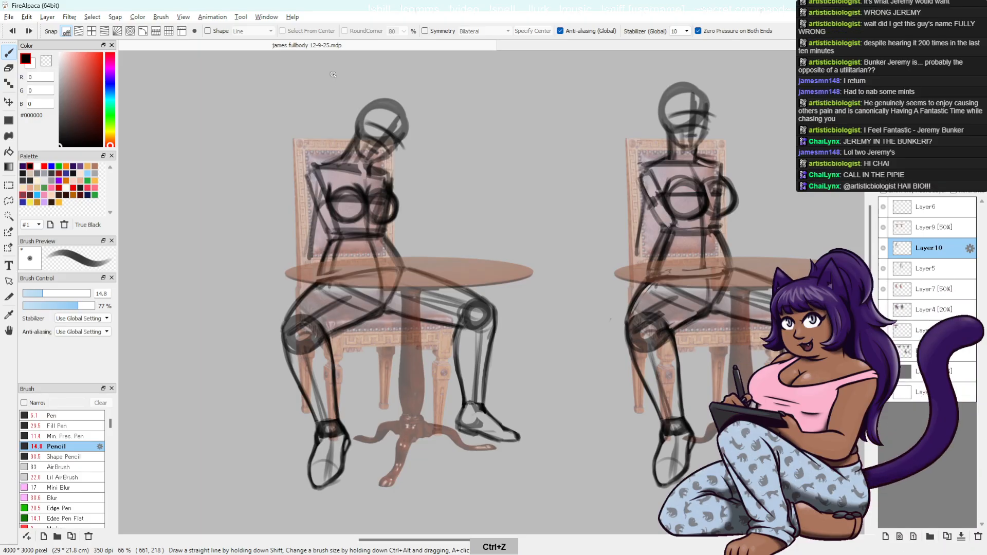
mouse_move(324, 172)
left_mouse_down()
mouse_move(308, 189)
mouse_move(327, 180)
mouse_move(317, 193)
mouse_move(308, 186)
left_mouse_up()
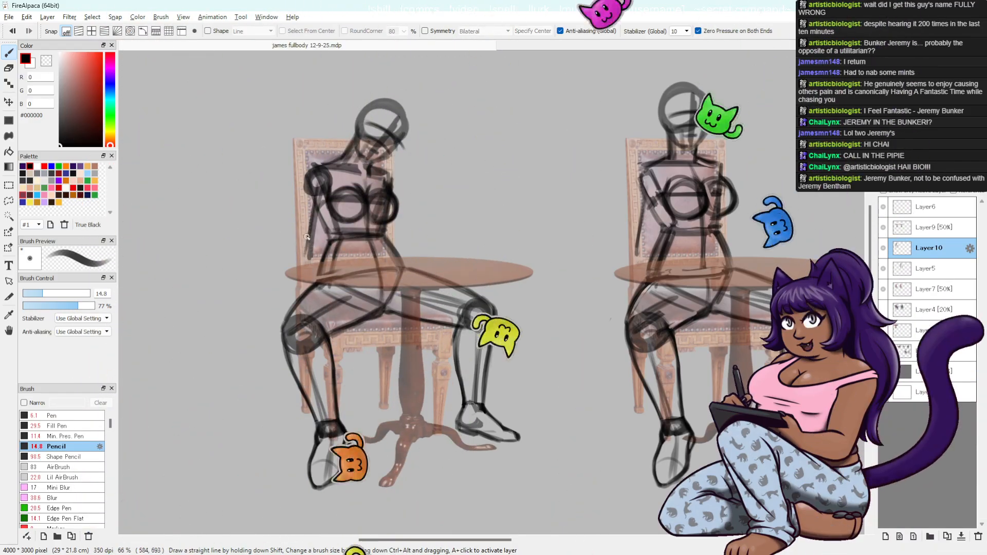
key("ctrl+z")
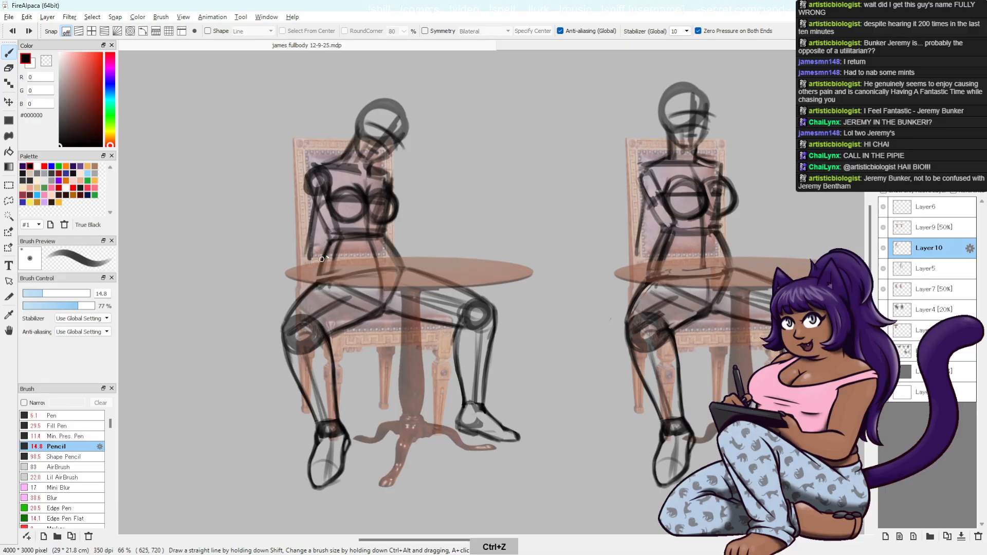
left_click_drag(323, 243, 315, 260)
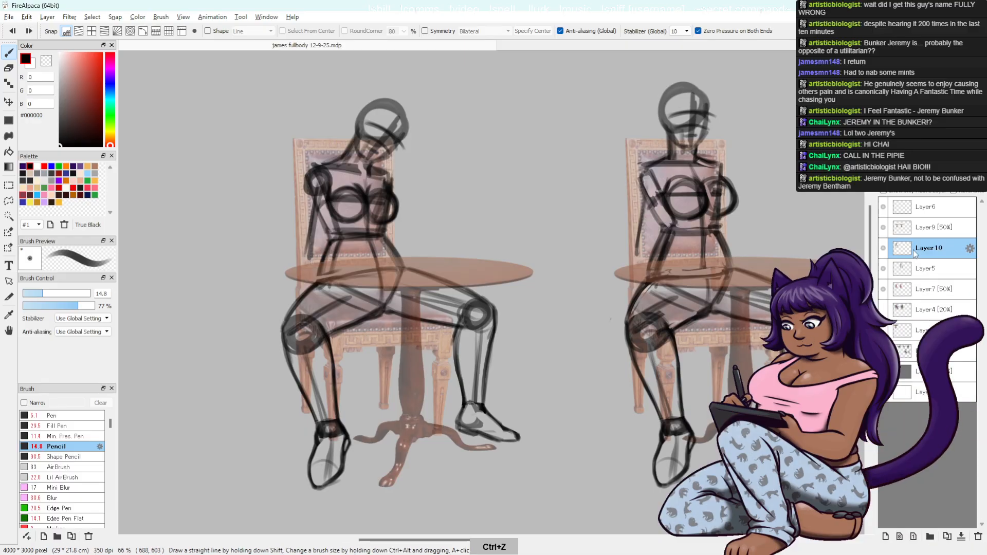
key("ctrl+z")
- Move both tables on Layer9 slightly up and to the left, comparing trial positions by undoing and redoing the moves
left_click(938, 228)
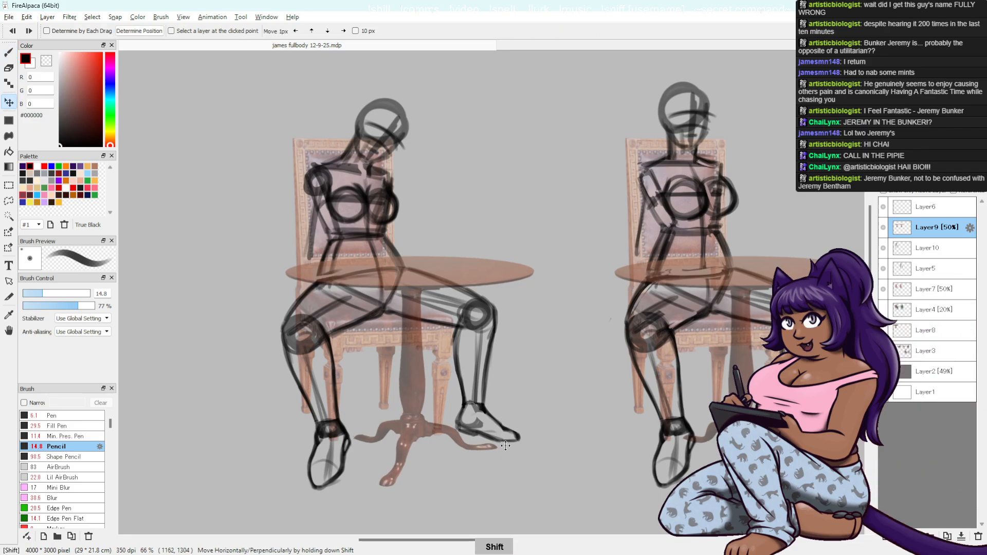
left_click_drag(503, 424, 503, 437)
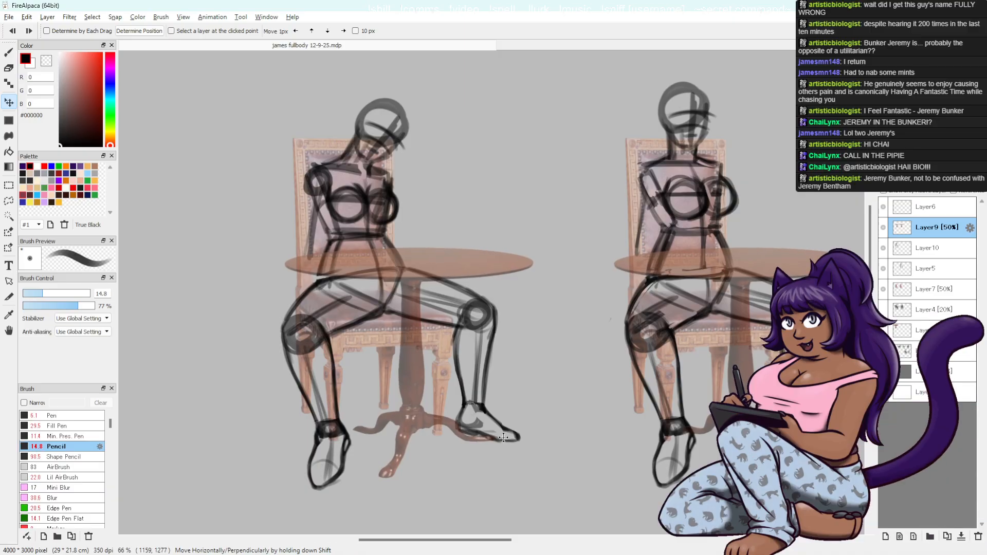
left_click_drag(470, 367, 470, 370)
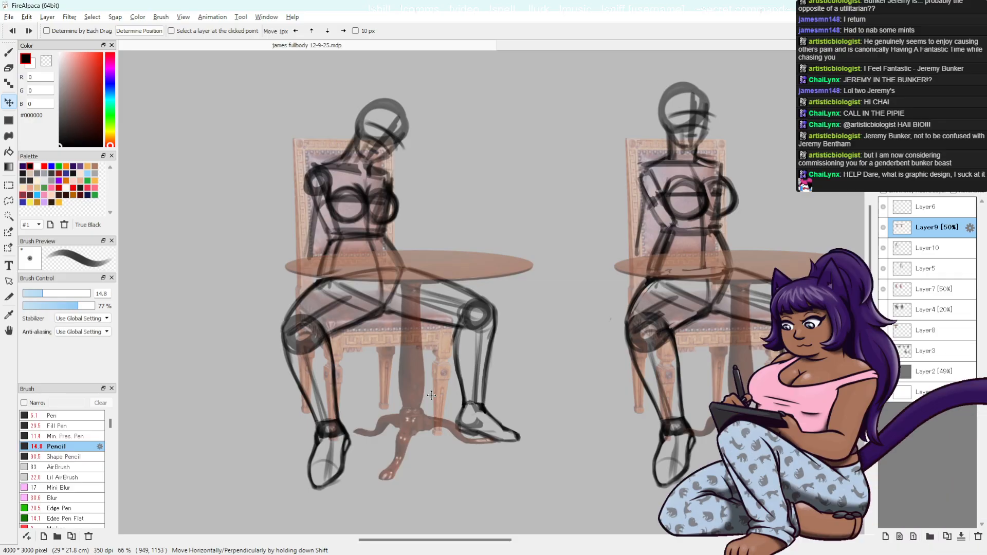
left_click_drag(498, 458, 493, 452)
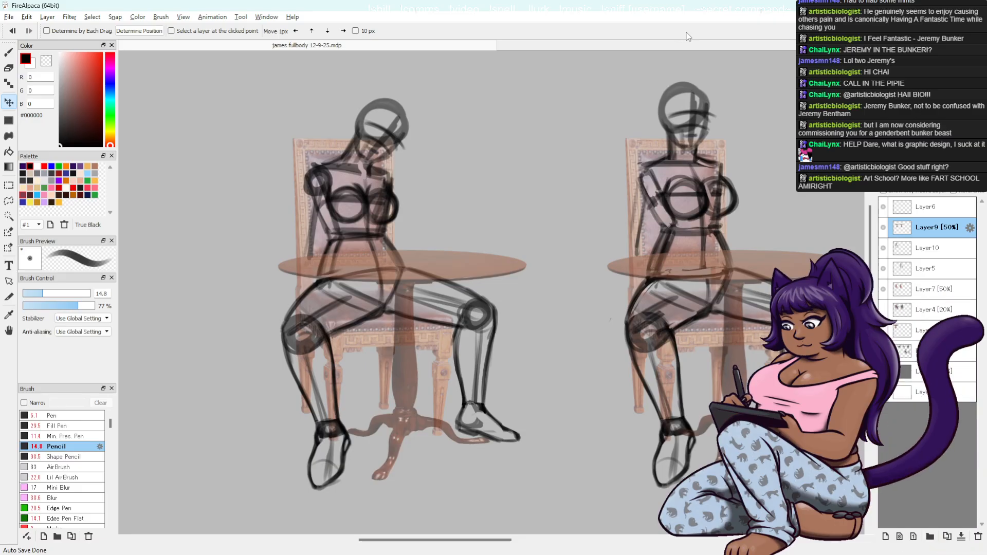
left_click_drag(312, 247, 319, 247)
key("b")
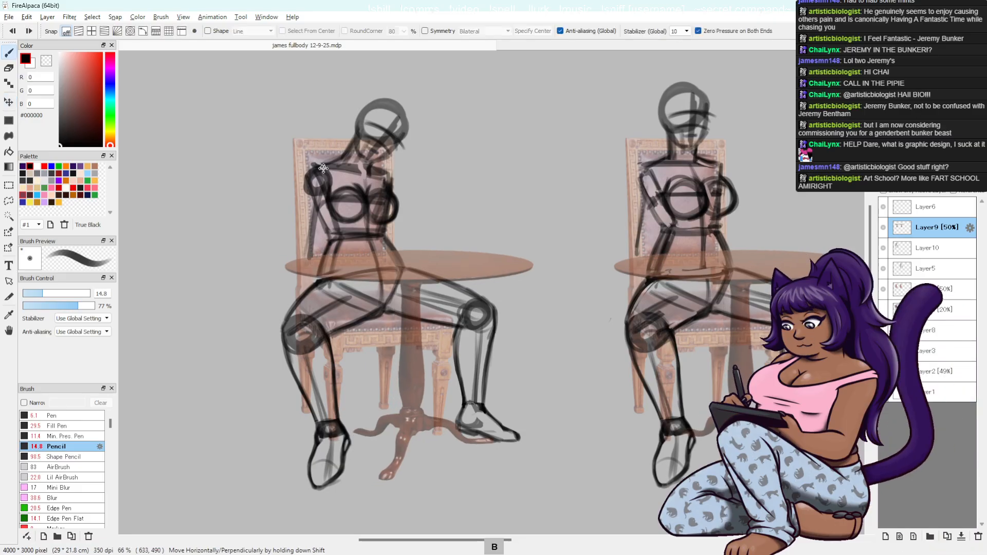
key("ctrl+z")
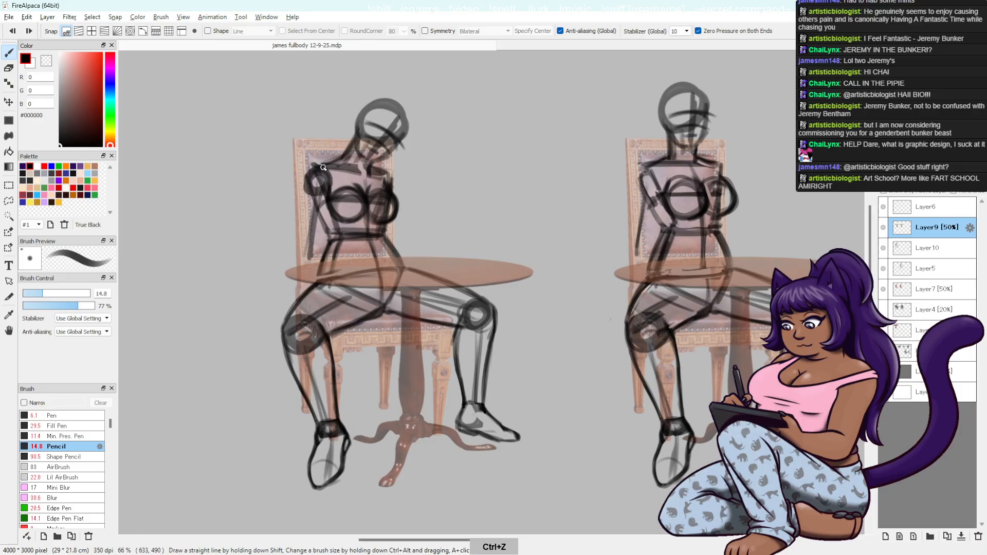
key("ctrl+z")
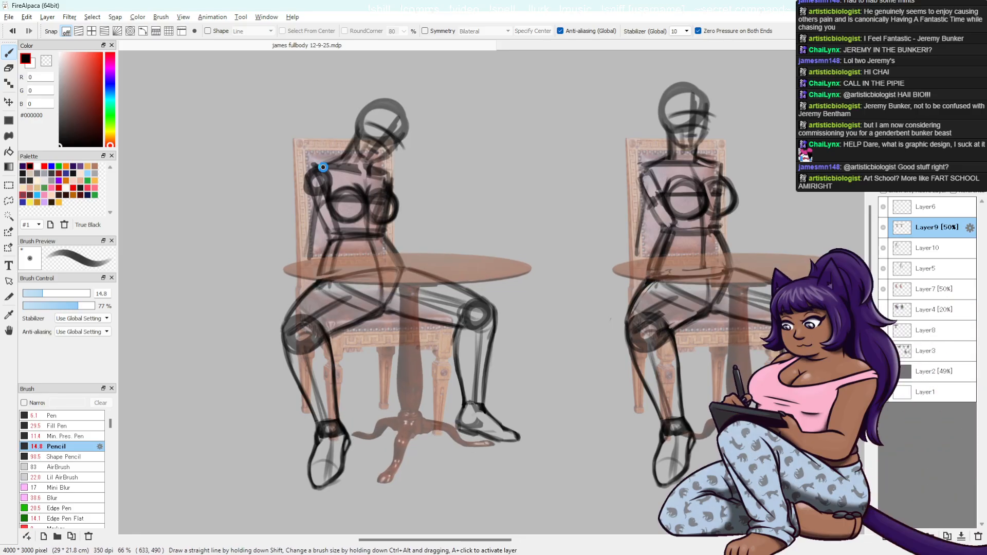
key("ctrl+z")
key("ctrl+z")
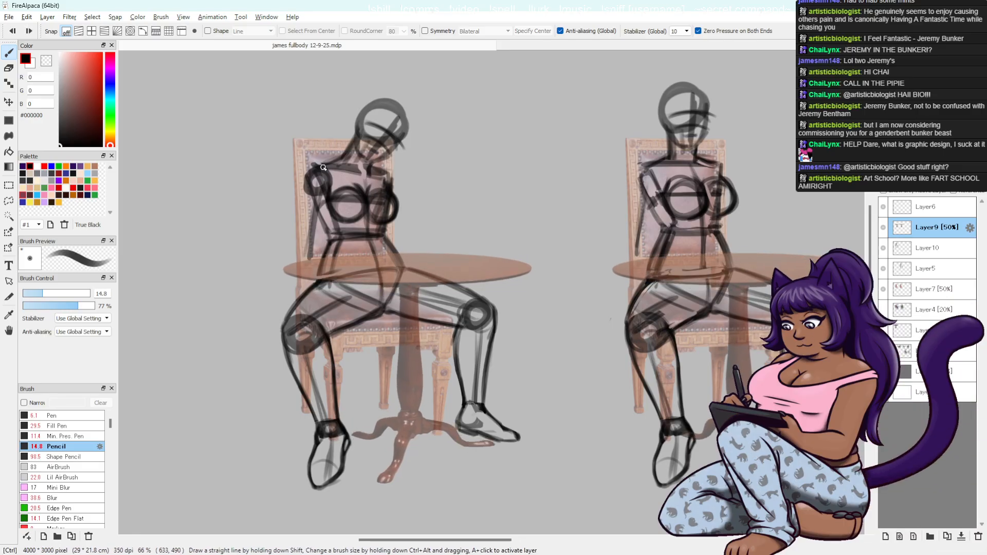
key("ctrl+y")
- On Layer10, sketch the first figure's elbow joint, raised forearm and open hand beside the chair
left_click(924, 248)
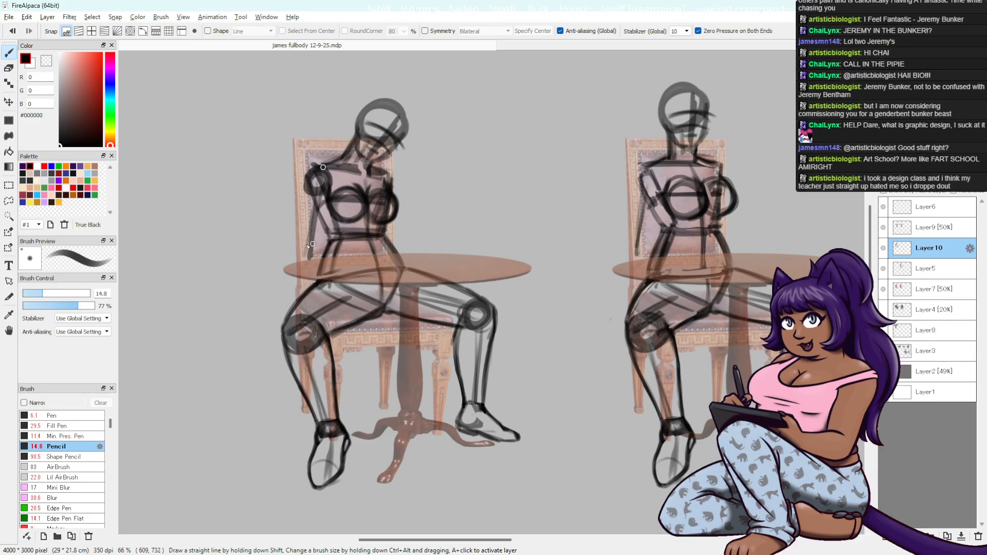
key("ctrl+z")
mouse_move(310, 237)
left_mouse_down()
mouse_move(324, 251)
mouse_move(310, 258)
mouse_move(314, 236)
left_mouse_up()
key("ctrl+z")
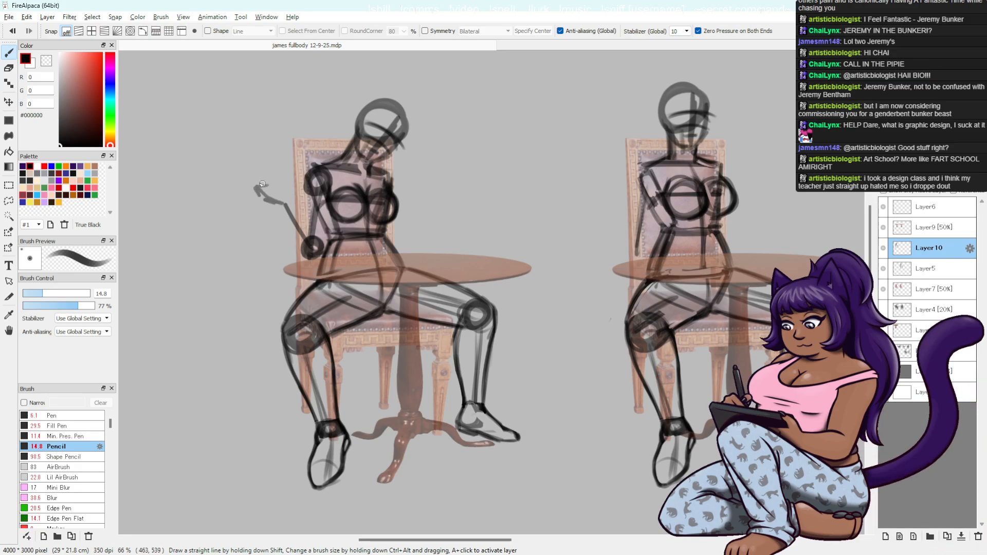
mouse_move(255, 186)
left_mouse_down()
mouse_move(290, 195)
mouse_move(254, 184)
mouse_move(291, 201)
mouse_move(281, 183)
mouse_move(299, 243)
left_mouse_up()
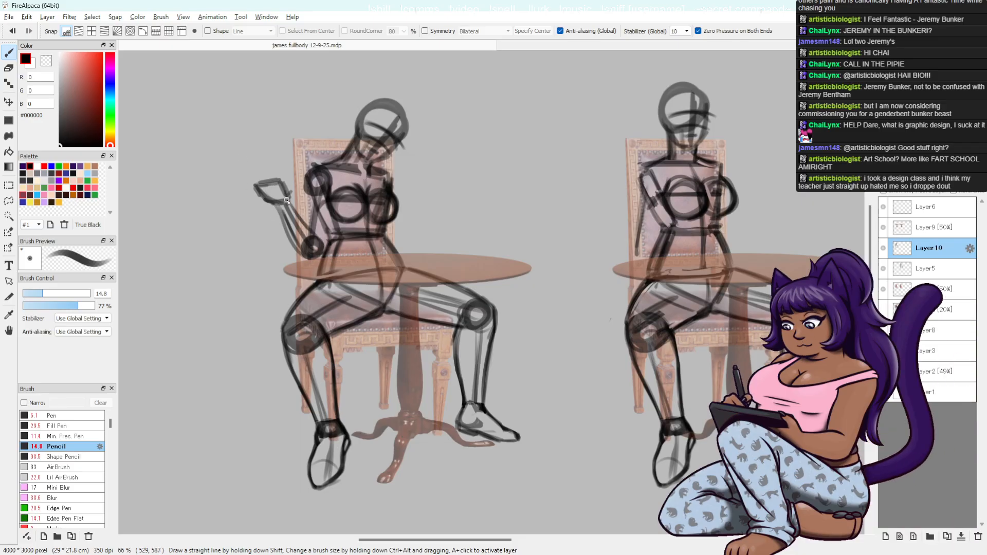
left_click_drag(287, 202, 318, 241)
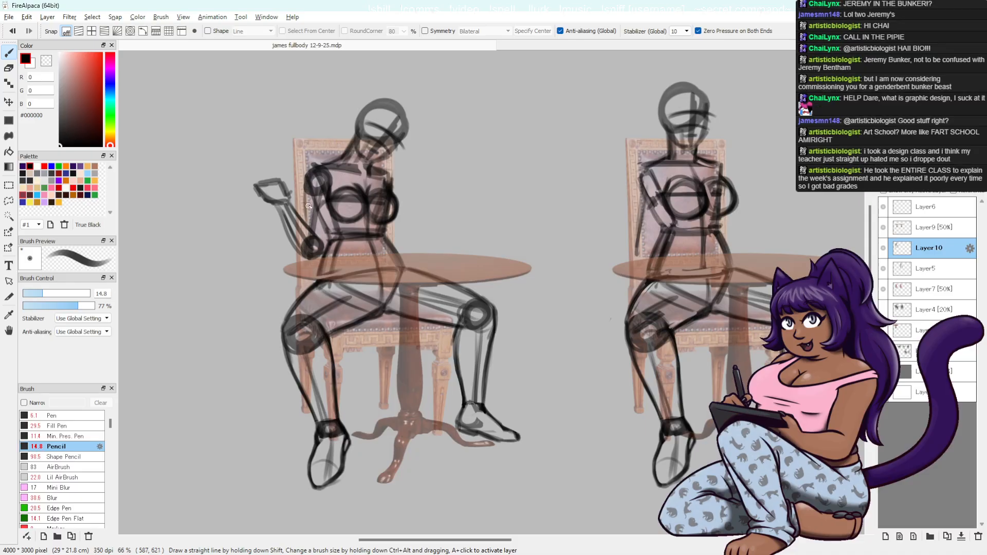
- Draw the upper-arm outline joining the first figure's shoulder to the elbow, undoing stray strokes
key("ctrl+z")
left_click_drag(306, 205, 308, 240)
left_click_drag(301, 219, 299, 229)
mouse_move(306, 186)
left_mouse_down()
mouse_move(301, 216)
mouse_move(330, 195)
mouse_move(323, 249)
left_mouse_up()
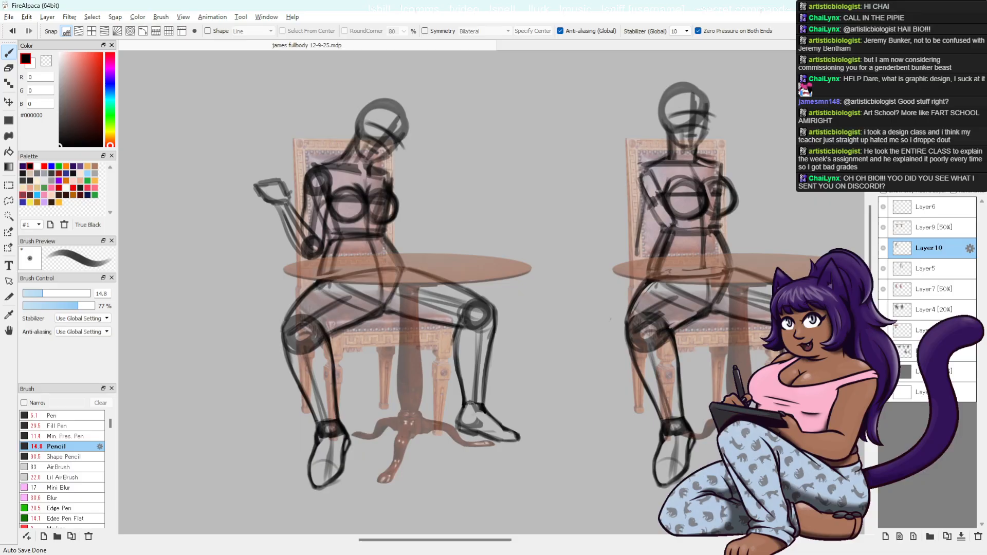
key("ctrl+z")
- Restore the tables on Layer9 to full opacity and make Layer10 the active layer again
left_click(935, 227)
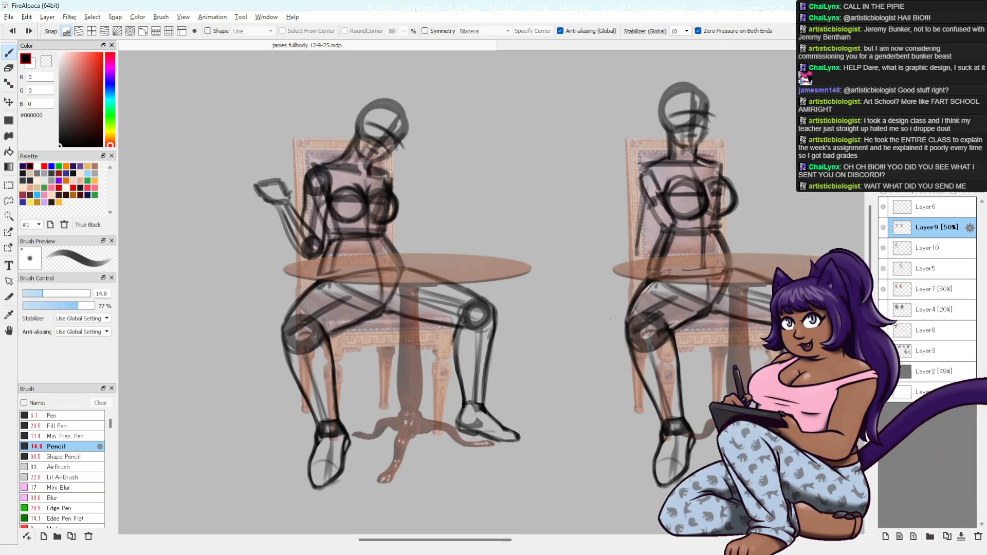
left_click(966, 153)
left_click(955, 262)
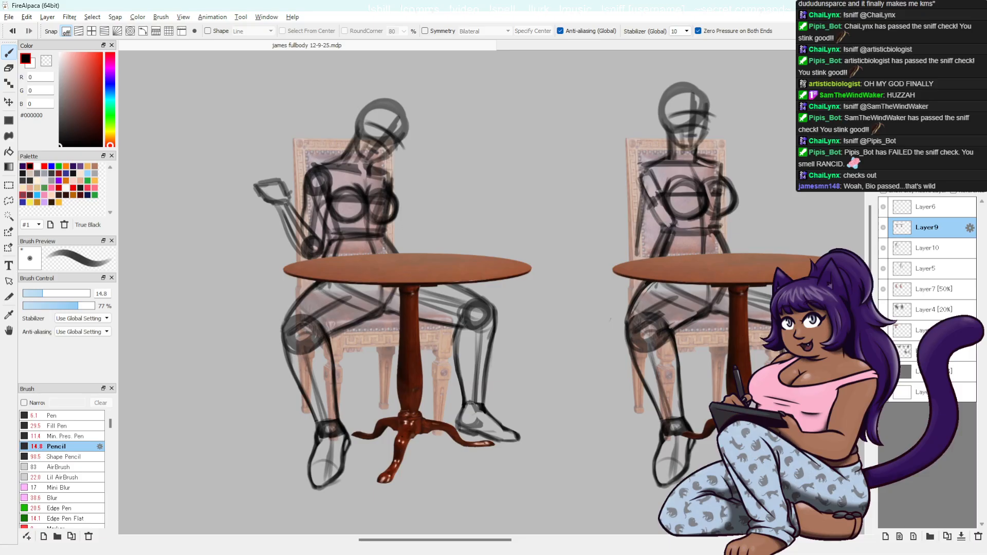
left_click(959, 246)
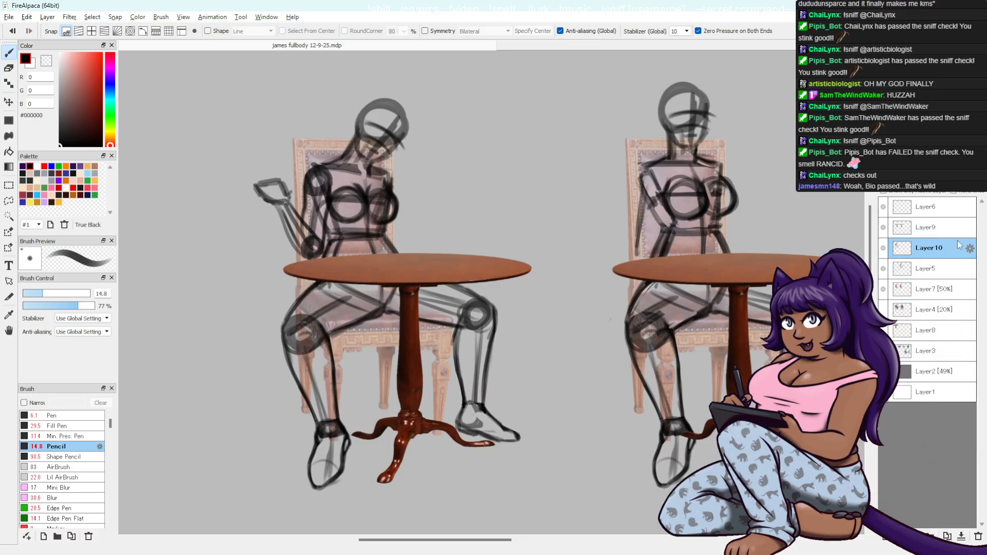
- Move the sketches on Layer10 and Layer5 together slightly downward, leaving only Layer10 selected
left_click(932, 268, "ctrl")
key("b")
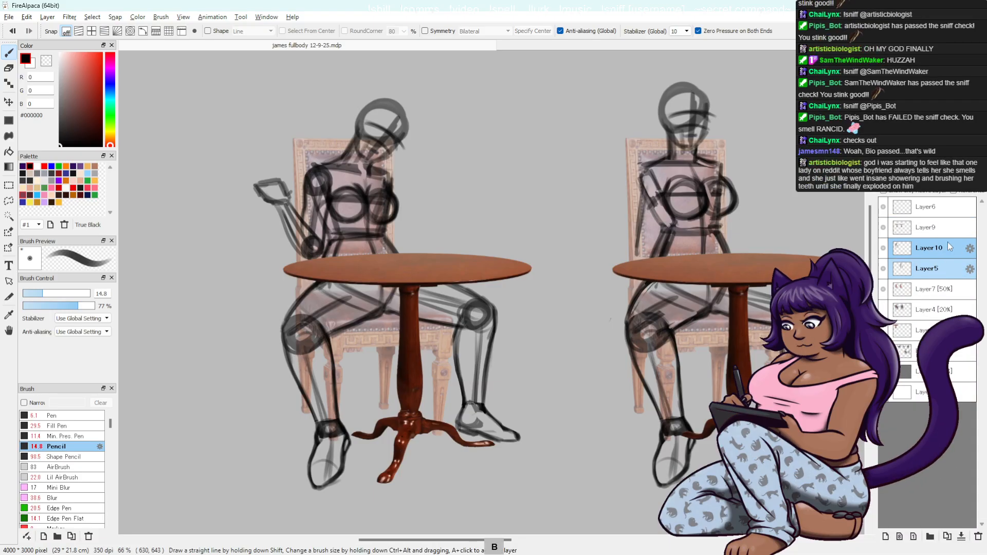
key("v")
left_click_drag(693, 323, 693, 327)
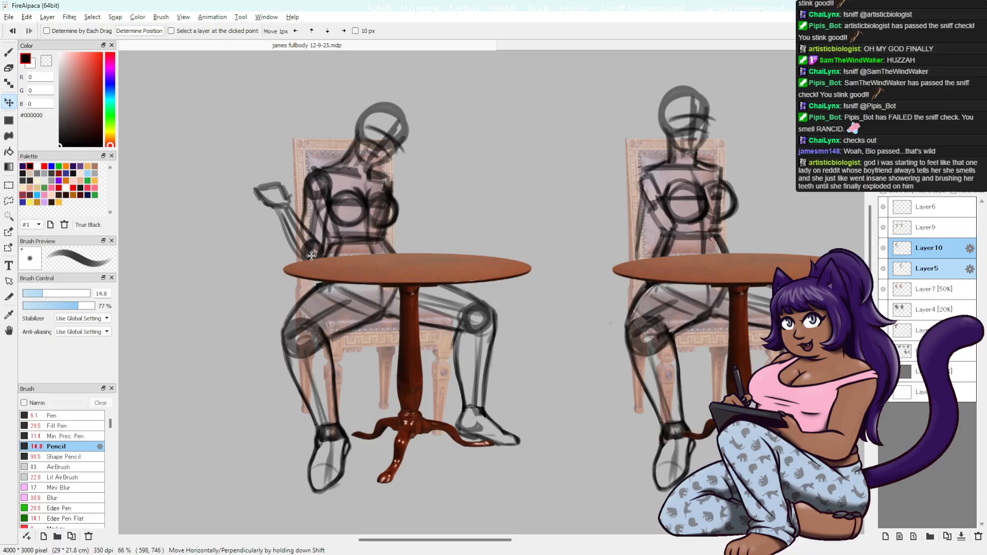
left_click(930, 247)
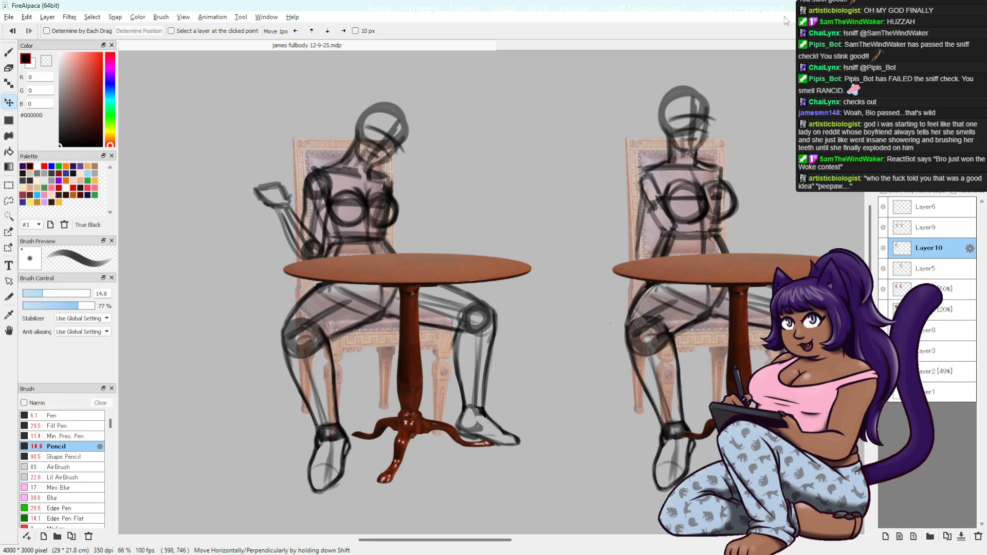
- Set the tables on Layer9 to 50% opacity and merge Layer10 down into Layer5
left_click(928, 231)
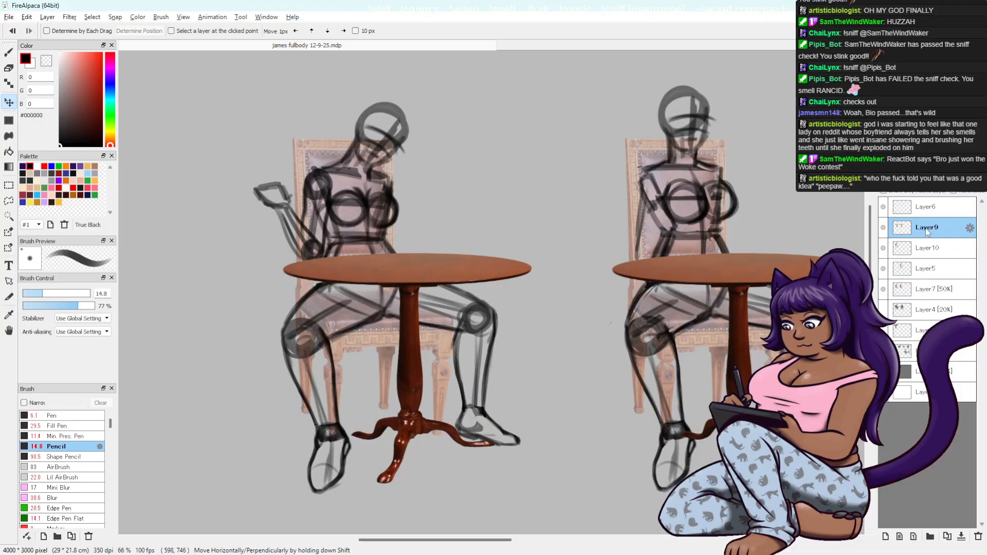
left_click(953, 210)
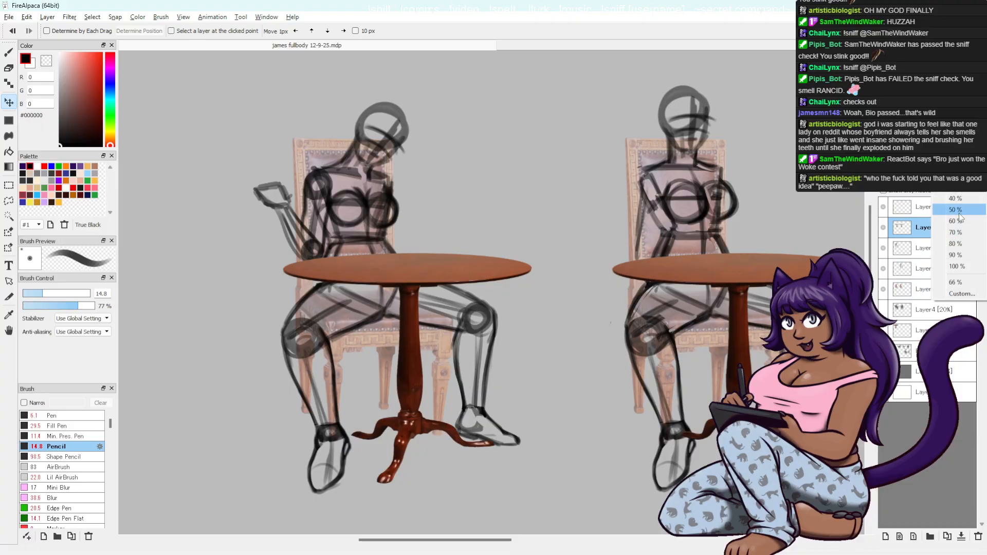
left_click(923, 251)
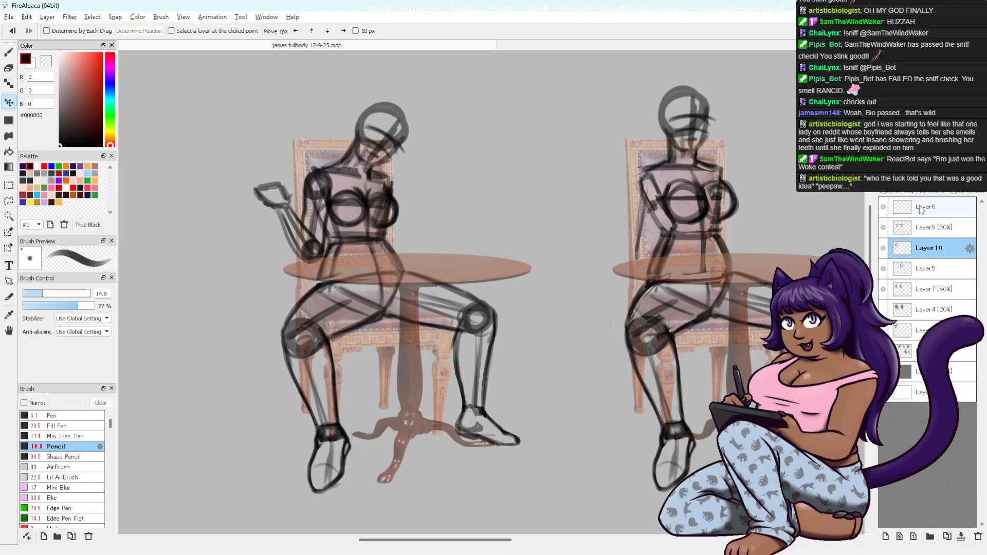
left_click(961, 536)
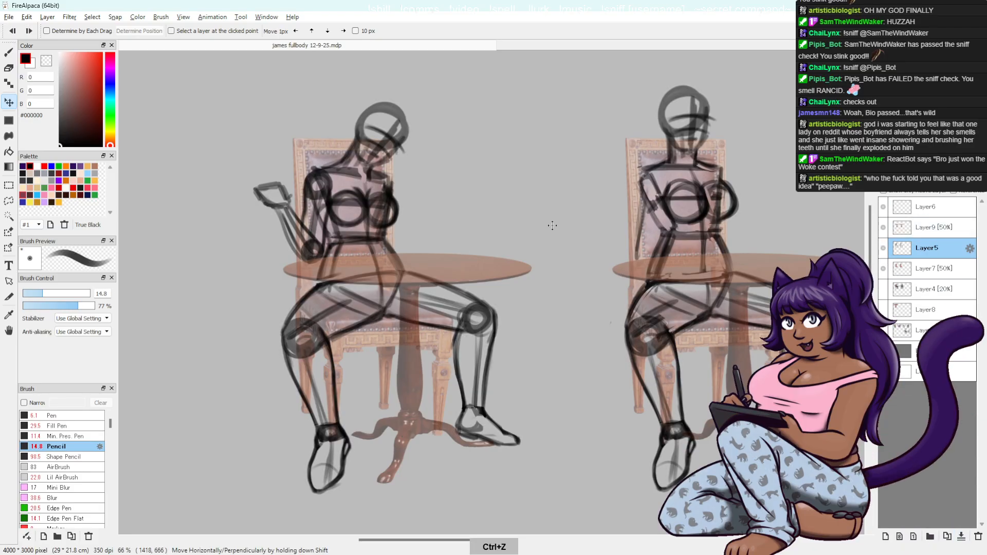
- On Layer5, rough in the first figure's second arm with an upper-arm guideline and shade its elbow and the opposite shoulder joint
key("e")
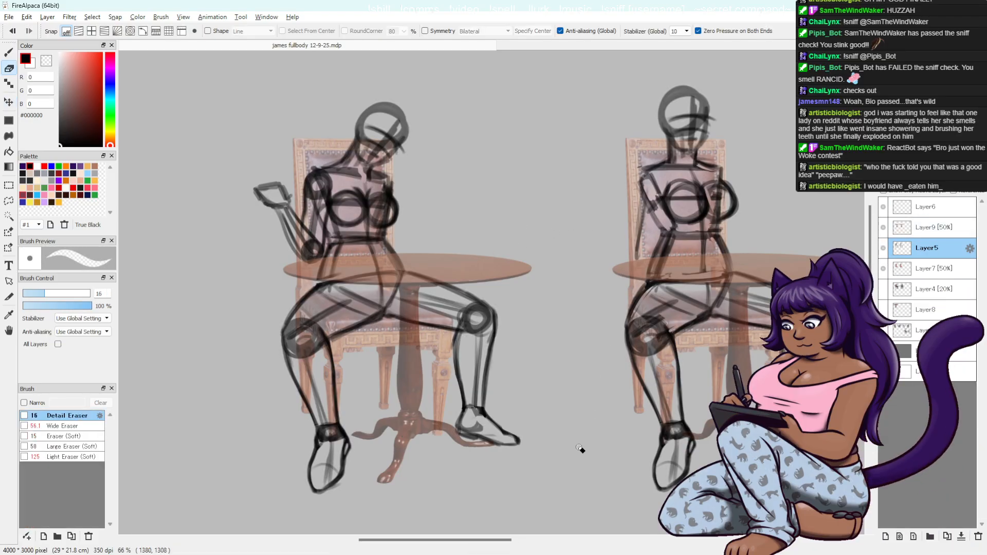
key("b")
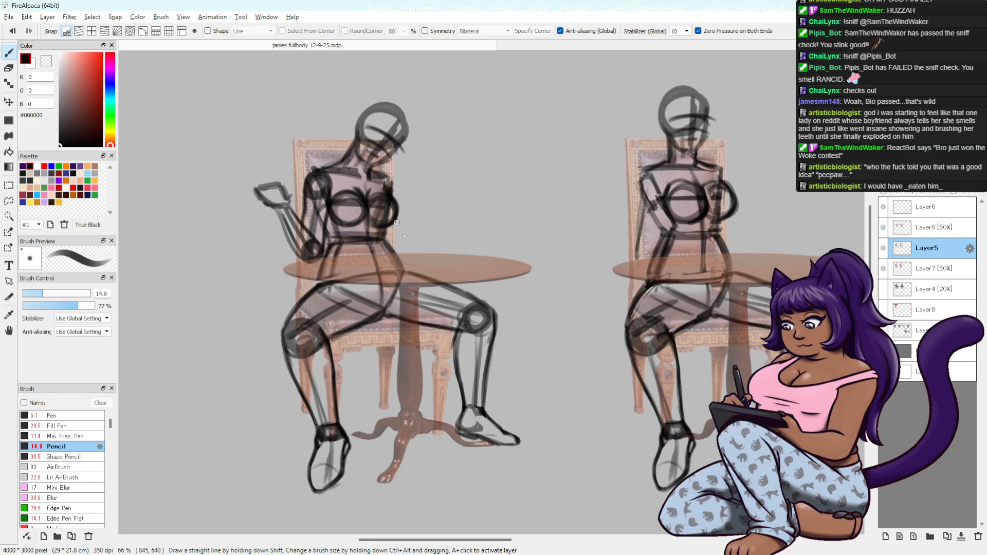
left_click_drag(396, 218, 413, 252)
mouse_move(389, 274)
left_mouse_down()
mouse_move(414, 256)
mouse_move(402, 259)
left_mouse_up()
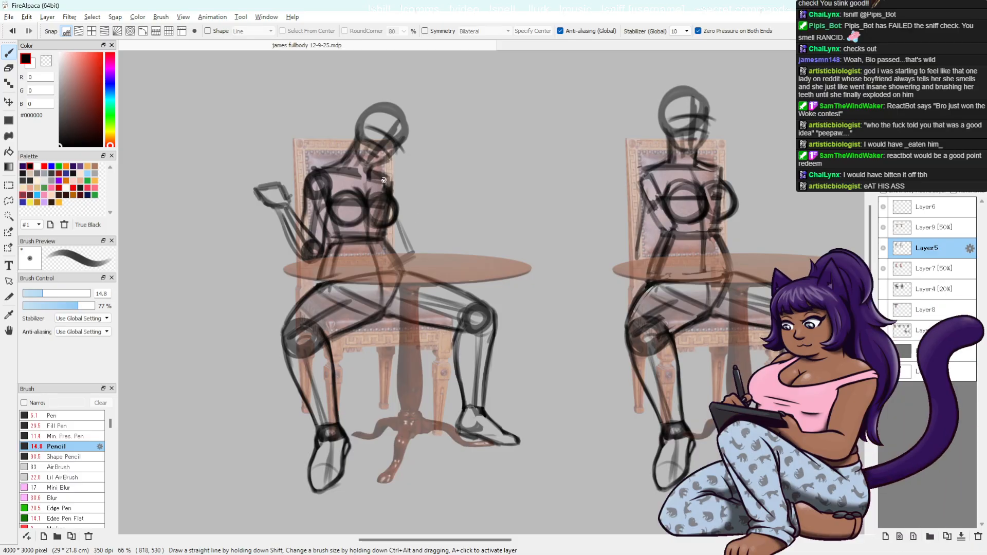
key("e")
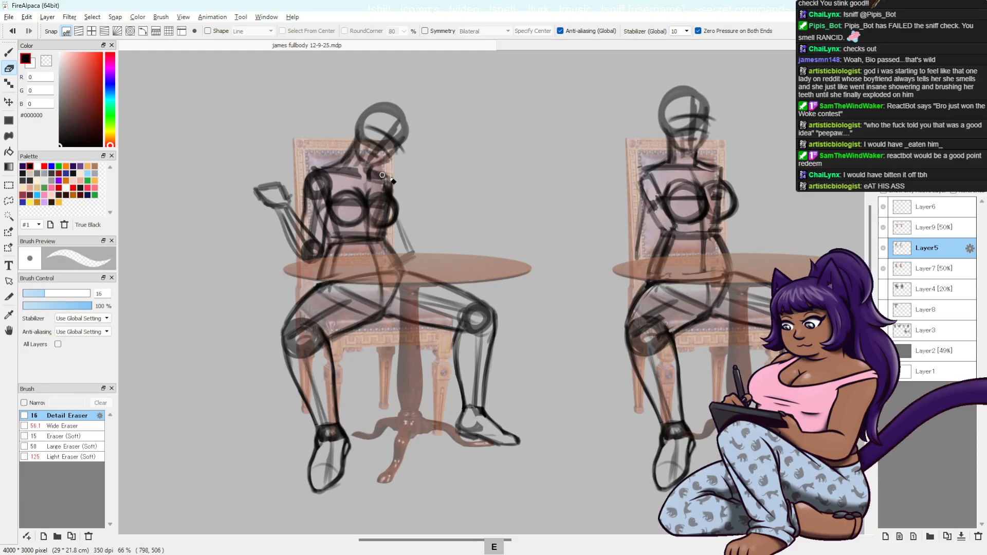
left_click_drag(304, 177, 321, 162)
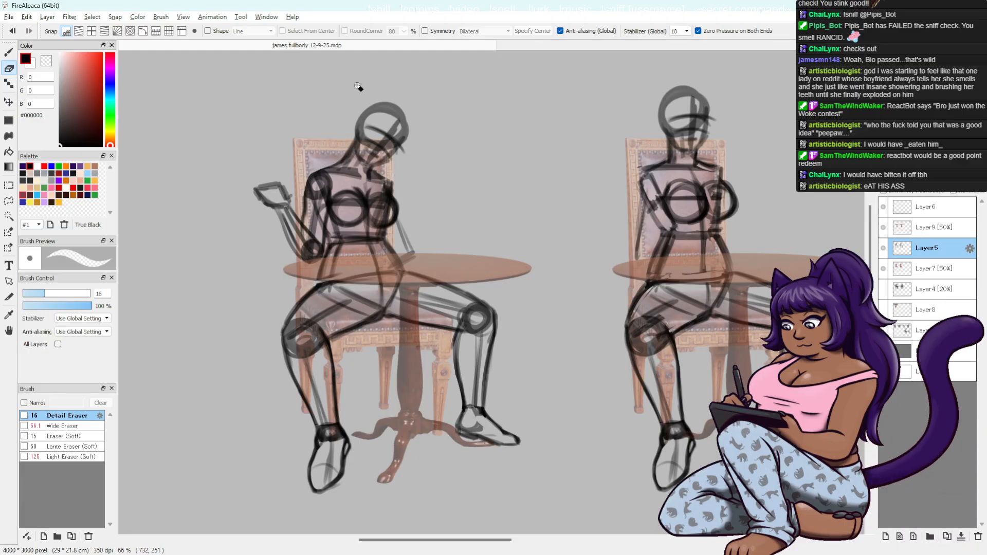
key("b")
mouse_move(312, 198)
left_mouse_down()
mouse_move(322, 180)
mouse_move(319, 192)
left_mouse_up()
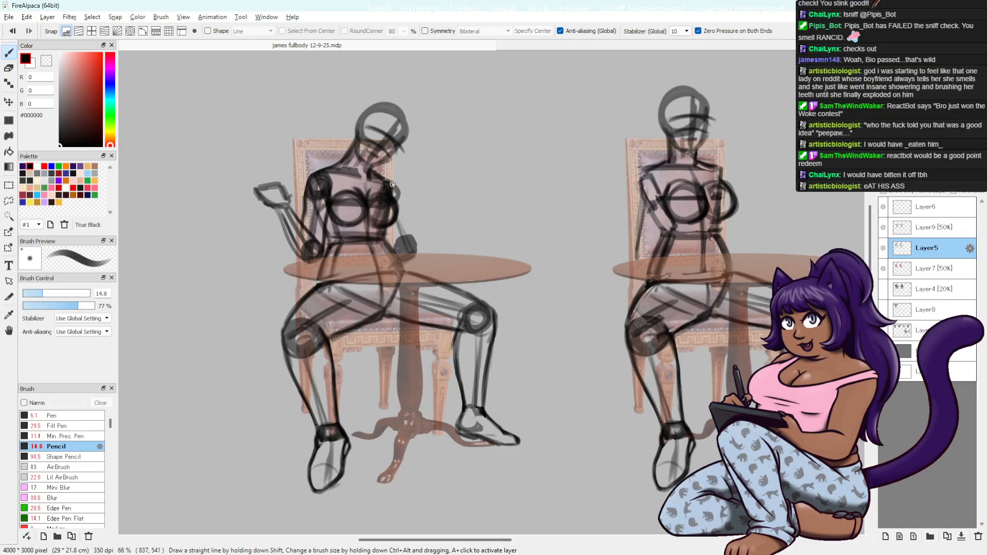
- Outline the second upper arm from the shoulder to the elbow and start its forearm, undoing stray strokes
key("ctrl+z")
left_click_drag(397, 189, 414, 252)
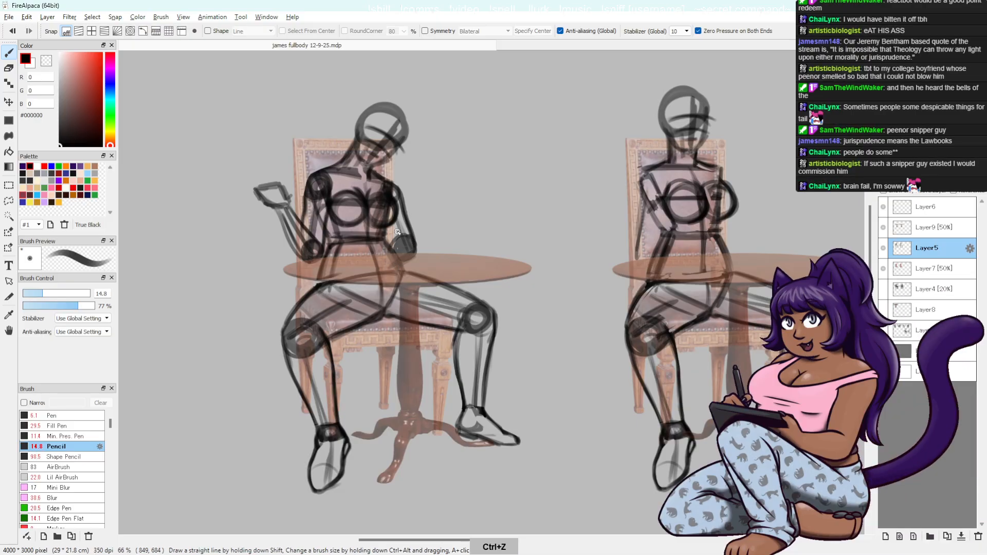
key("ctrl+z")
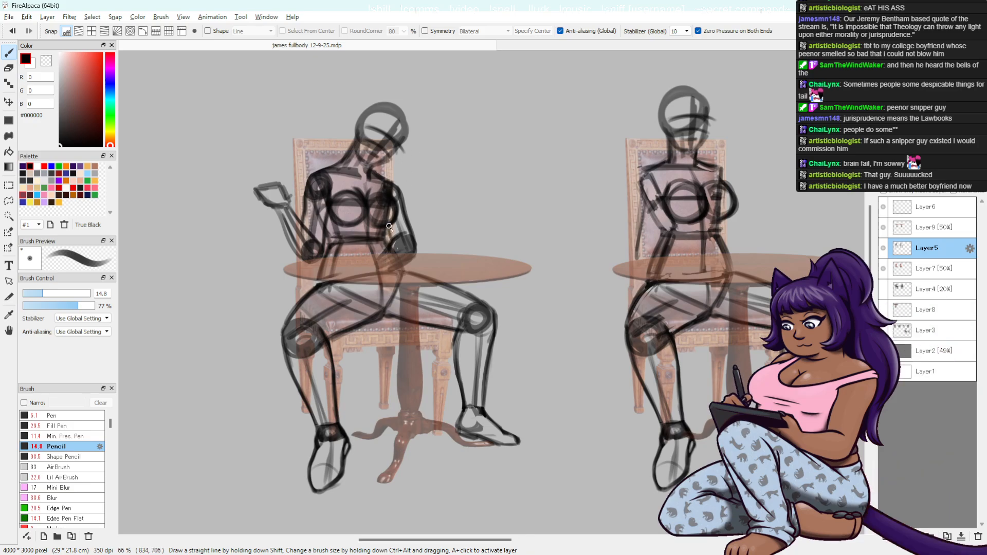
- Add a new layer above Layer5 and erase the second arm's elbow and forearm strokes from Layer5
key("e")
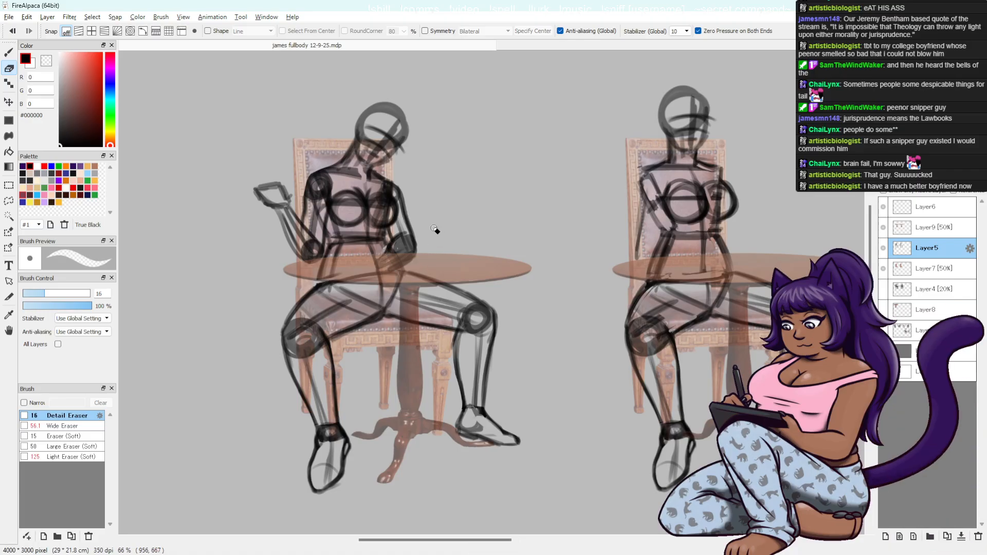
key("ctrl+shift+n")
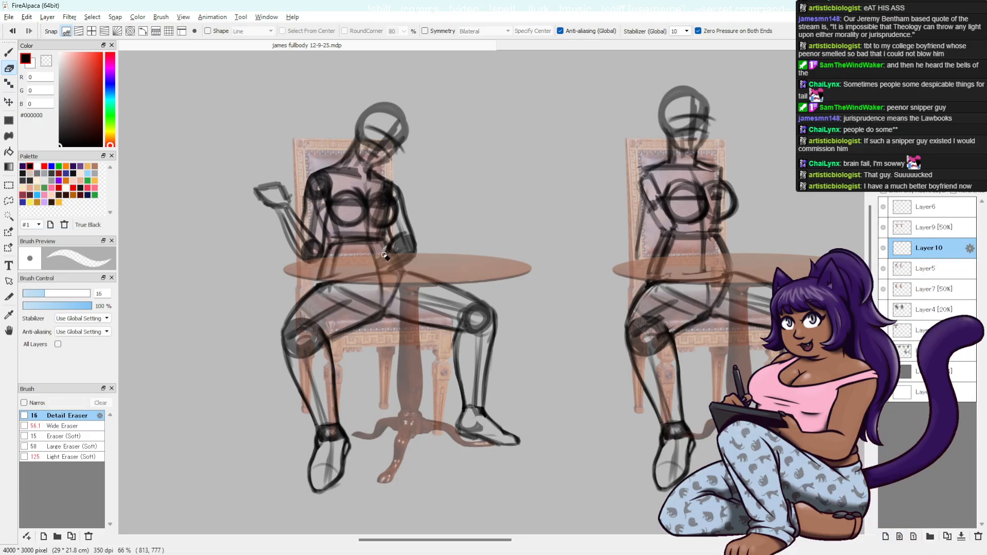
left_click(921, 264)
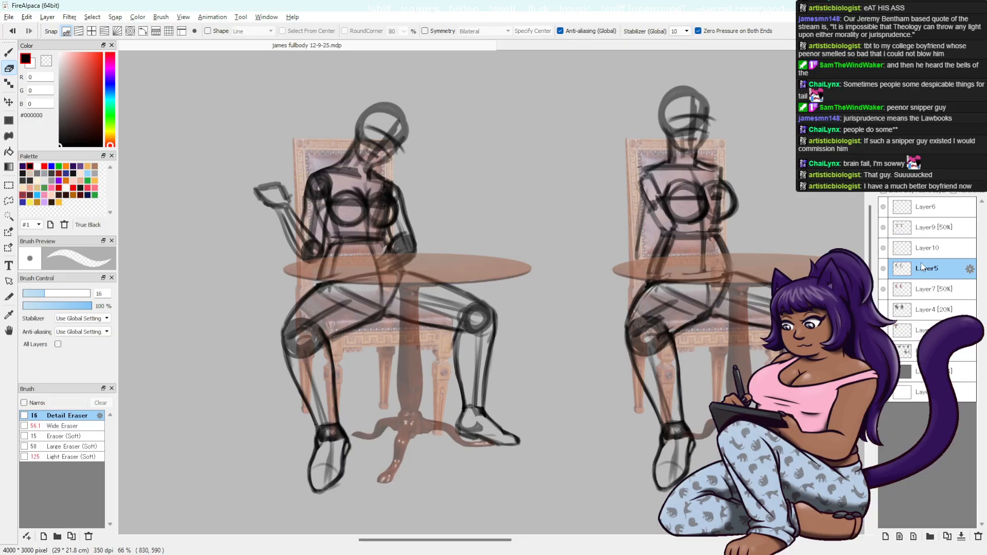
mouse_move(381, 263)
left_mouse_down()
mouse_move(389, 243)
mouse_move(403, 249)
mouse_move(386, 240)
mouse_move(410, 265)
mouse_move(406, 243)
mouse_move(412, 257)
mouse_move(402, 239)
left_mouse_up()
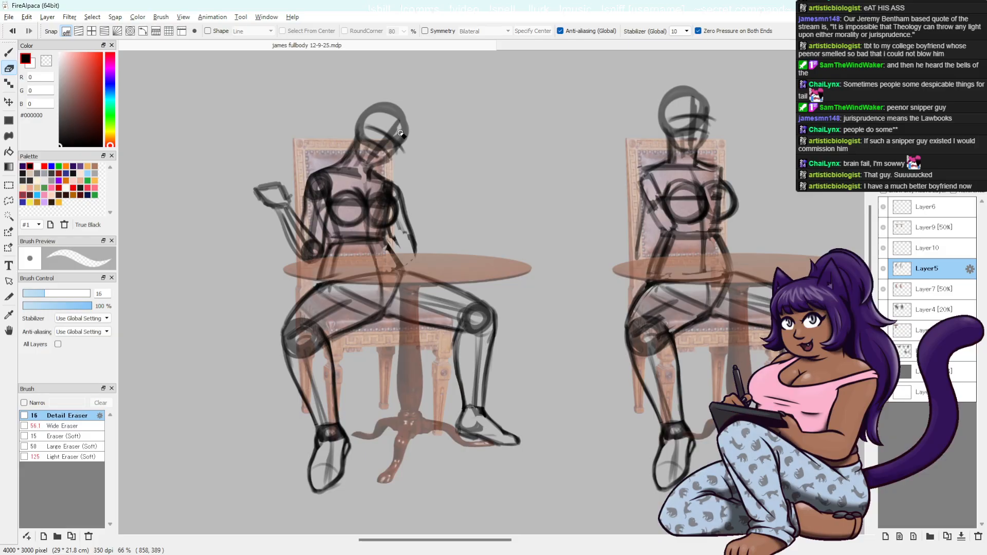
key("b")
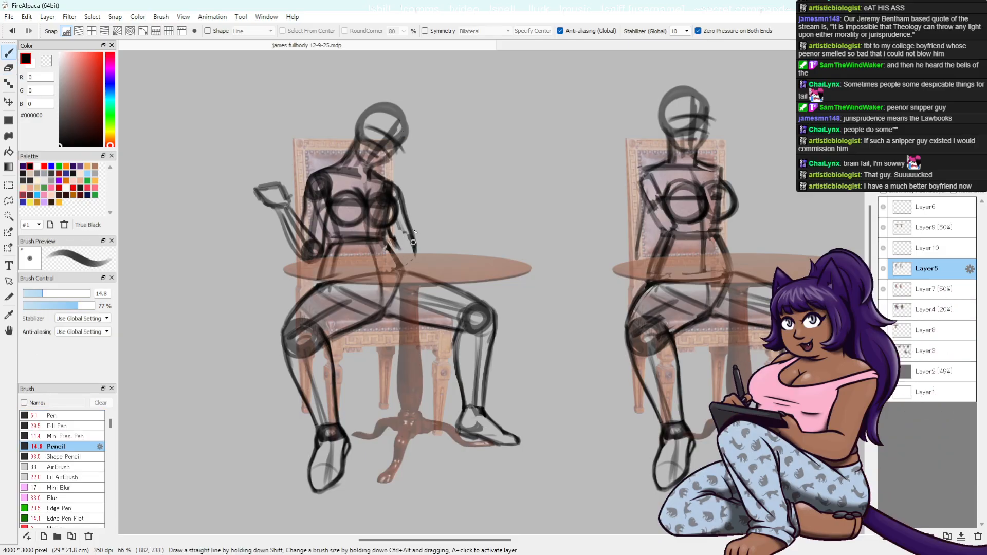
key("e")
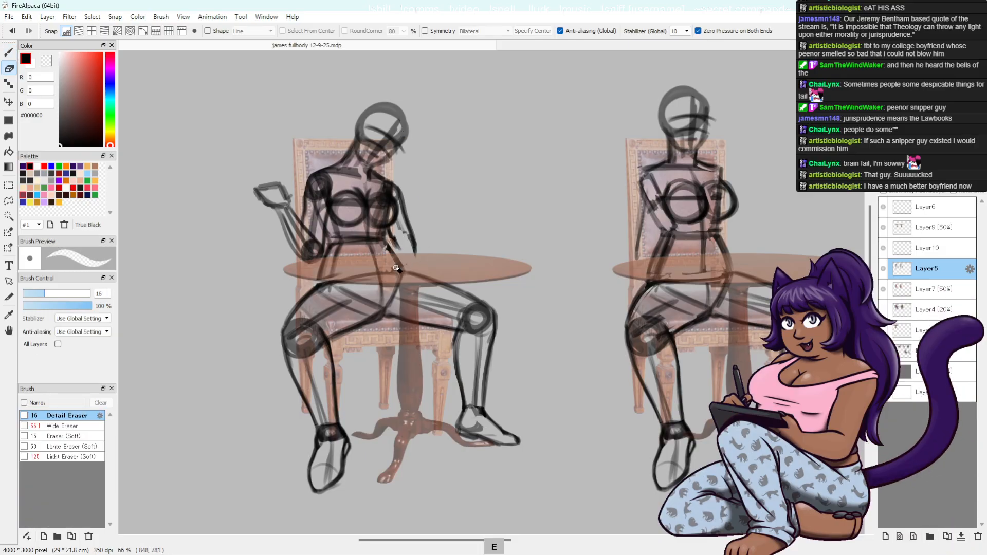
left_click(920, 252)
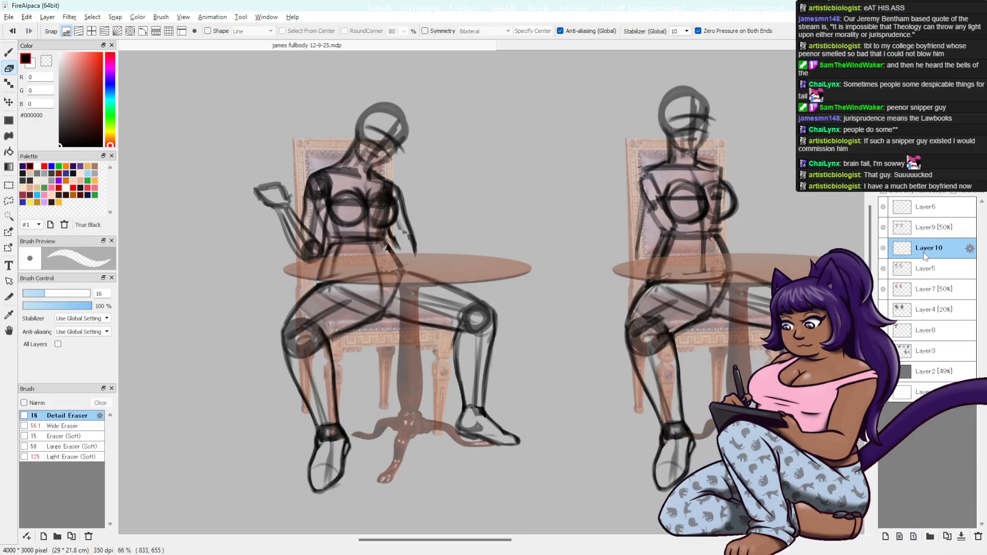
left_click(925, 272)
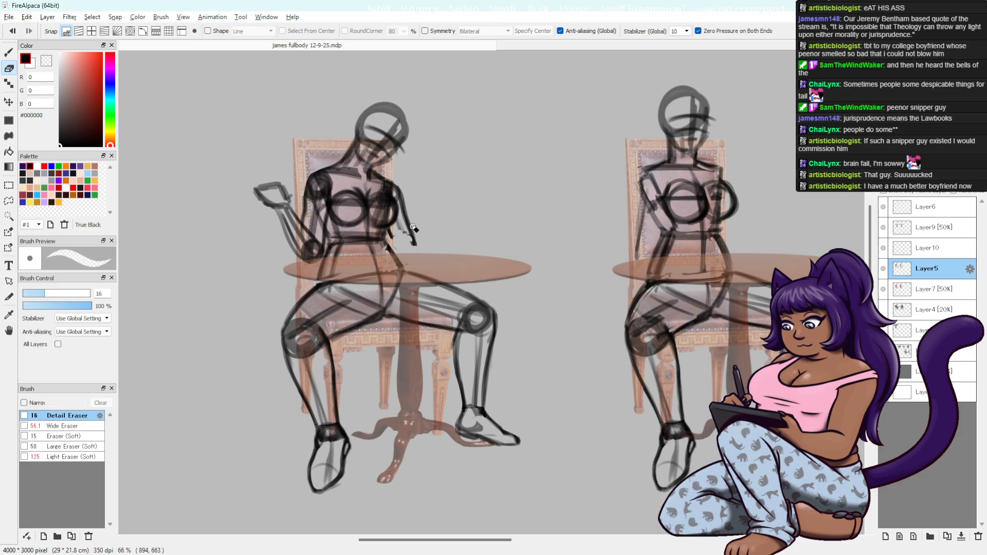
- On Layer10, sketch the thumb of the first figure's raised open hand, undoing stray strokes
key("b")
left_click(929, 248)
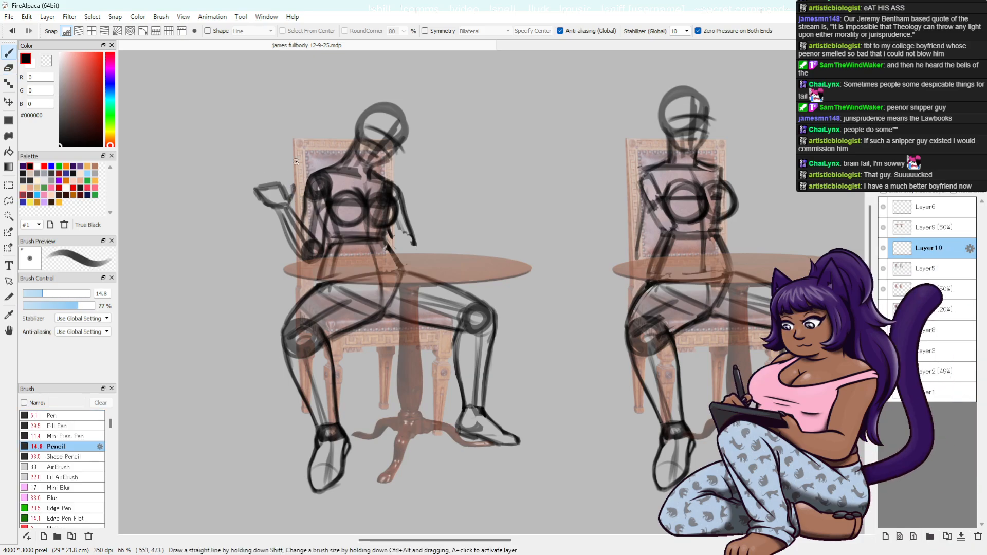
key("ctrl+z")
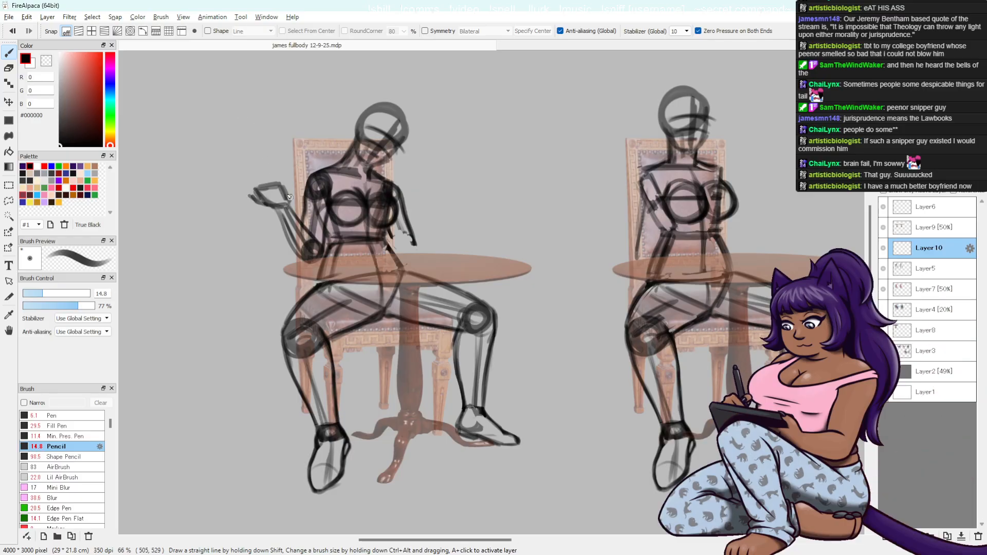
key("ctrl+z")
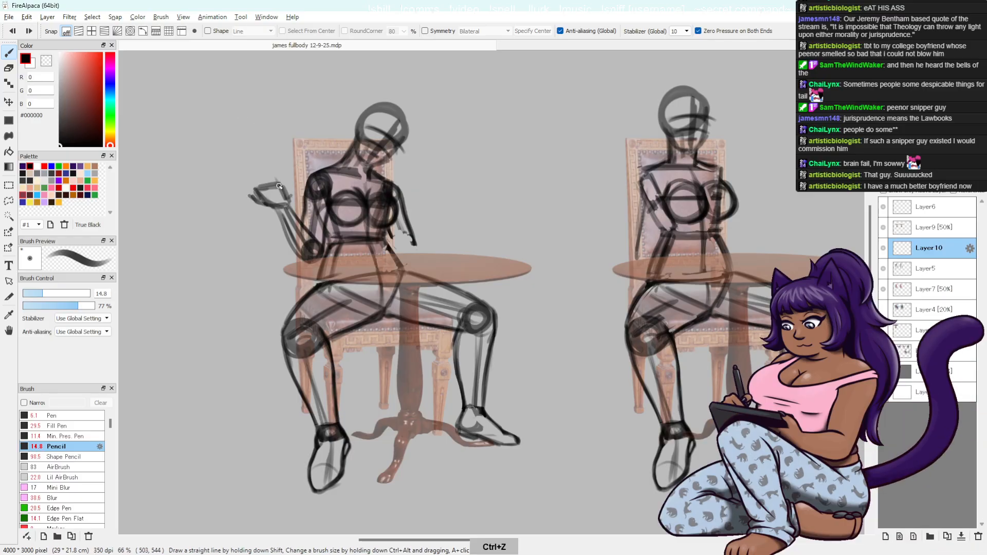
- Try sketching upright fingers on the raised open hand and undo the strokes
mouse_move(261, 170)
left_mouse_down()
mouse_move(257, 192)
mouse_move(251, 175)
mouse_move(262, 168)
mouse_move(264, 187)
mouse_move(275, 185)
mouse_move(275, 165)
left_mouse_up()
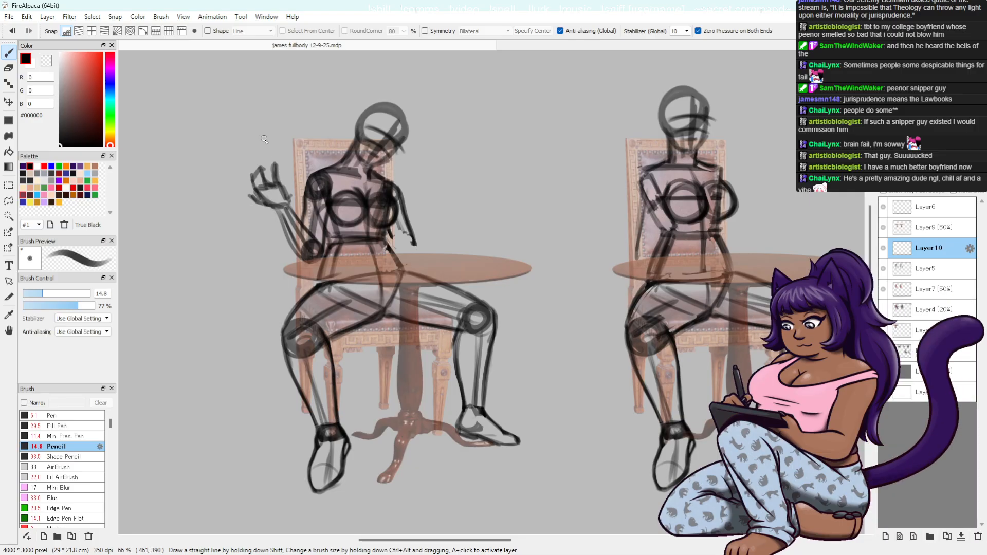
key("ctrl+z")
key("ctrl+z")
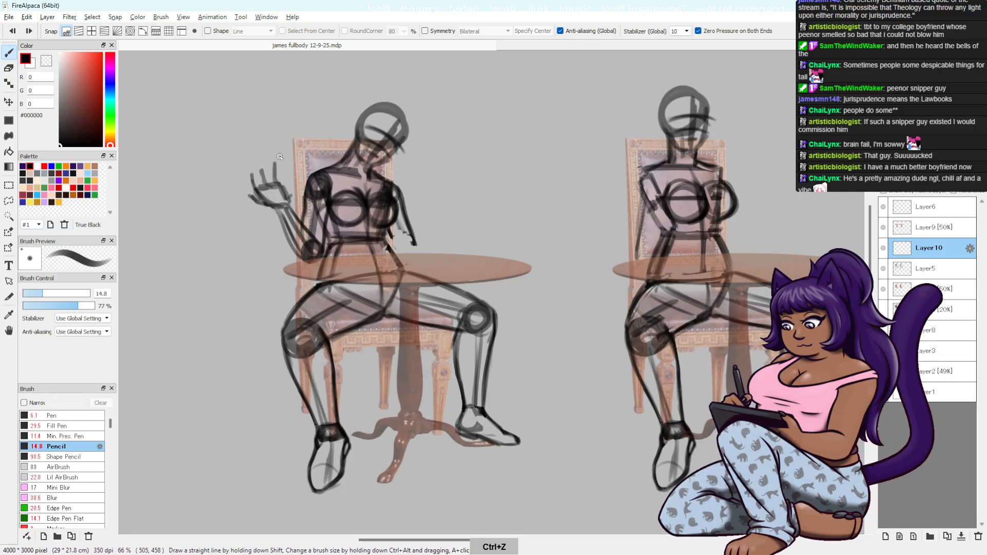
key("ctrl+z")
key("ctrl+z")
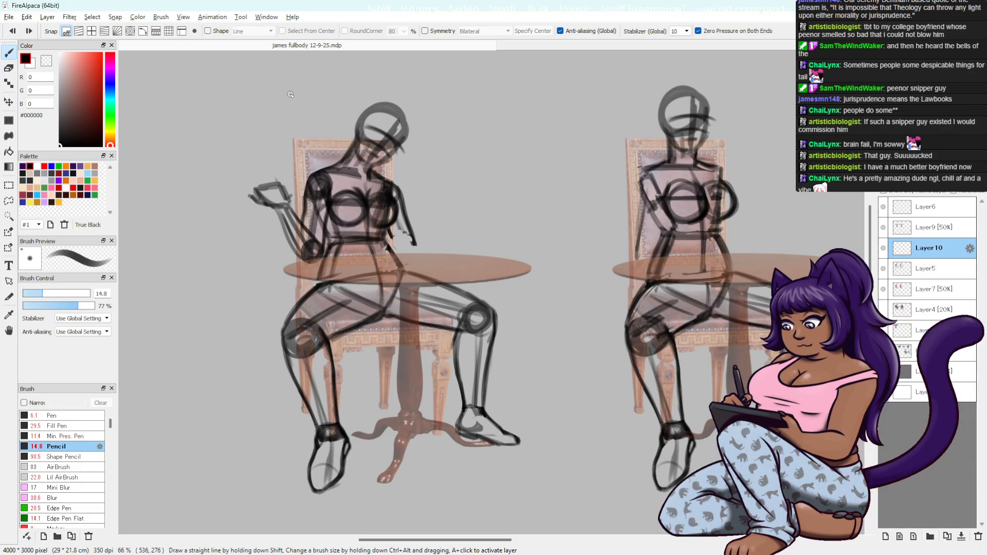
- Redraw the second arm's elbow and bent forearm on Layer10 and move that layer above Layer9
key("ctrl+z")
mouse_move(397, 238)
left_mouse_down()
mouse_move(413, 249)
mouse_move(399, 245)
left_mouse_up()
key("ctrl+z")
left_click(882, 248)
key("ctrl+z")
left_click_drag(892, 252, 923, 218)
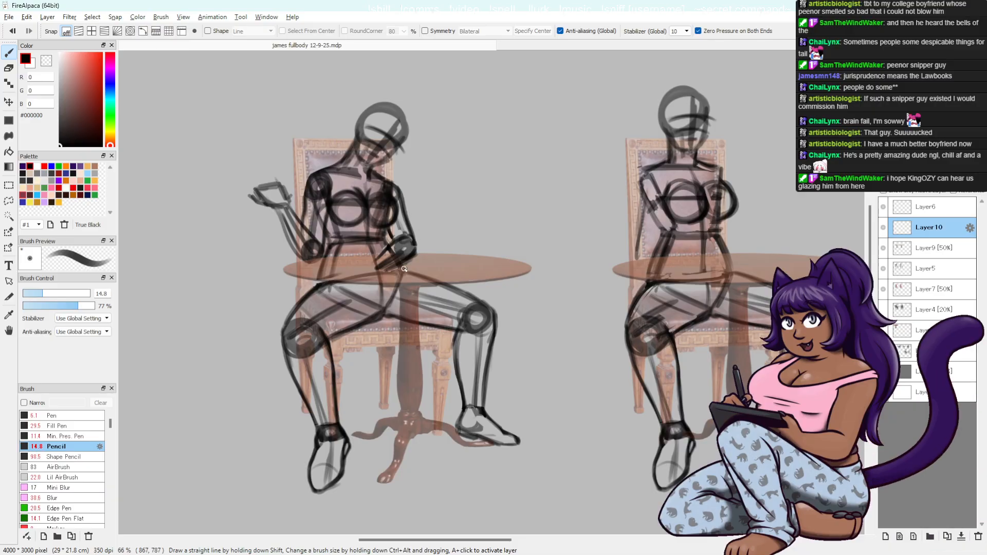
- Erase the shaded elbow and heavy forearm strokes on Layer10 and redraw the forearm's lower edge, undoing a stray stroke
key("e")
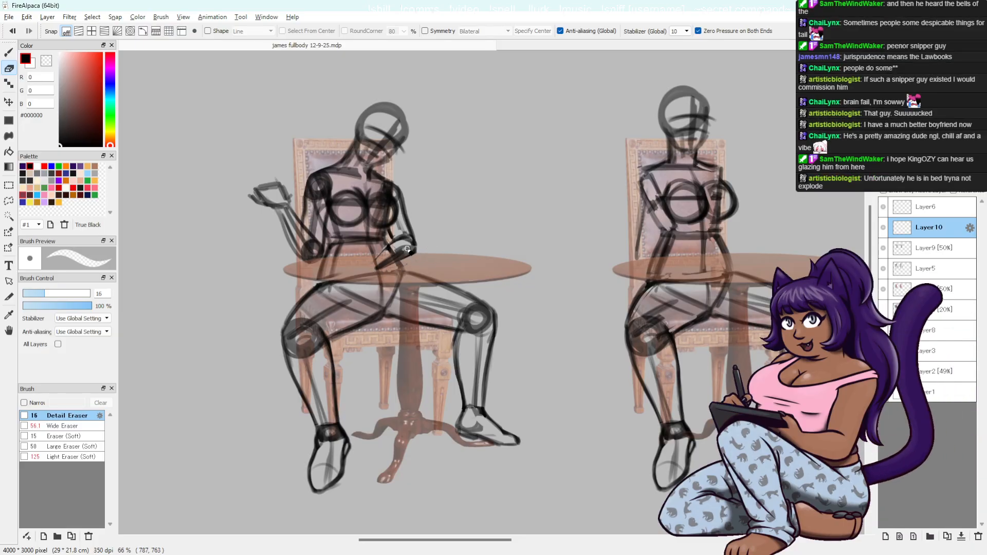
left_click_drag(377, 265, 406, 249)
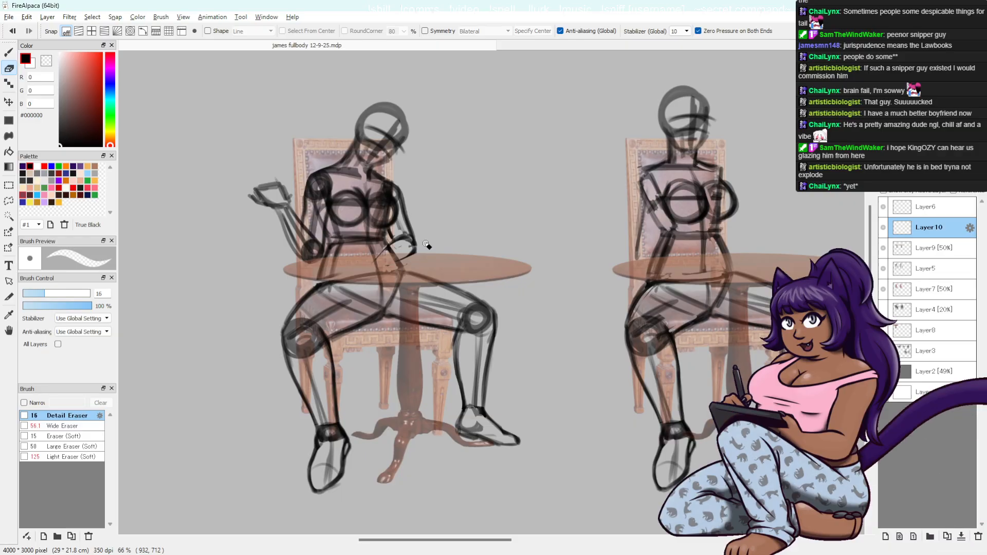
key("b")
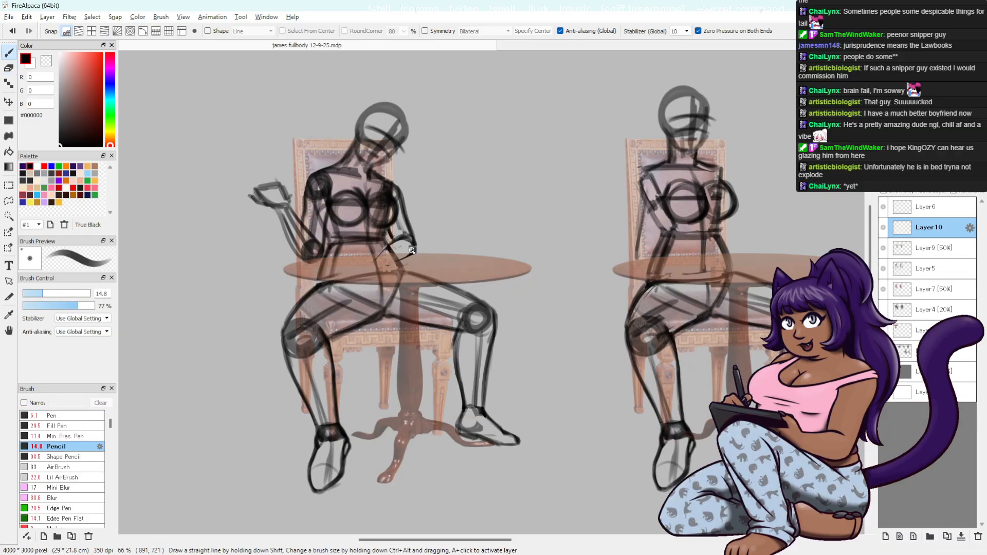
left_click_drag(414, 251, 399, 262)
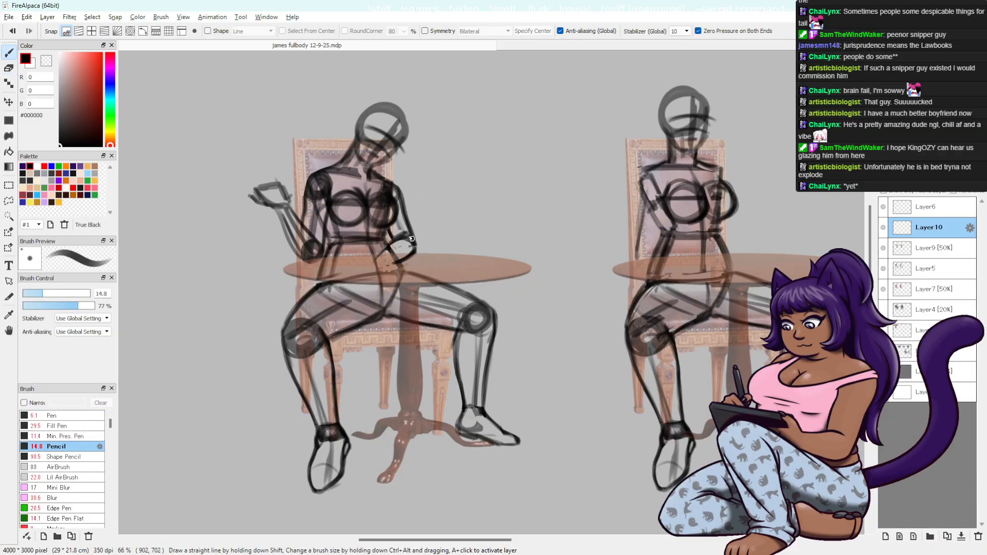
key("ctrl+z")
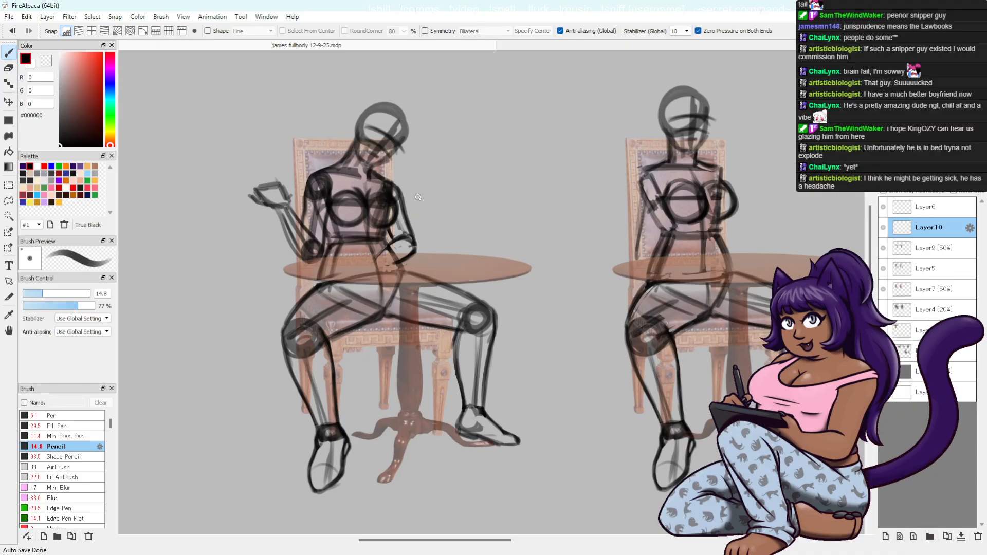
- Undo the latest forearm strokes and erase the second arm's bent elbow and forearm on Layer10 with the Wide Eraser
key("ctrl+z")
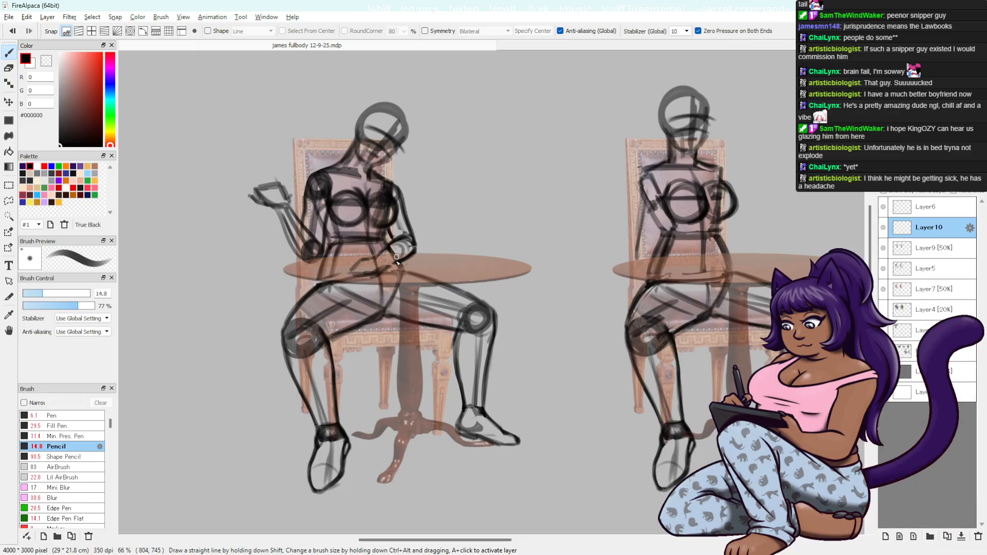
key("ctrl+z")
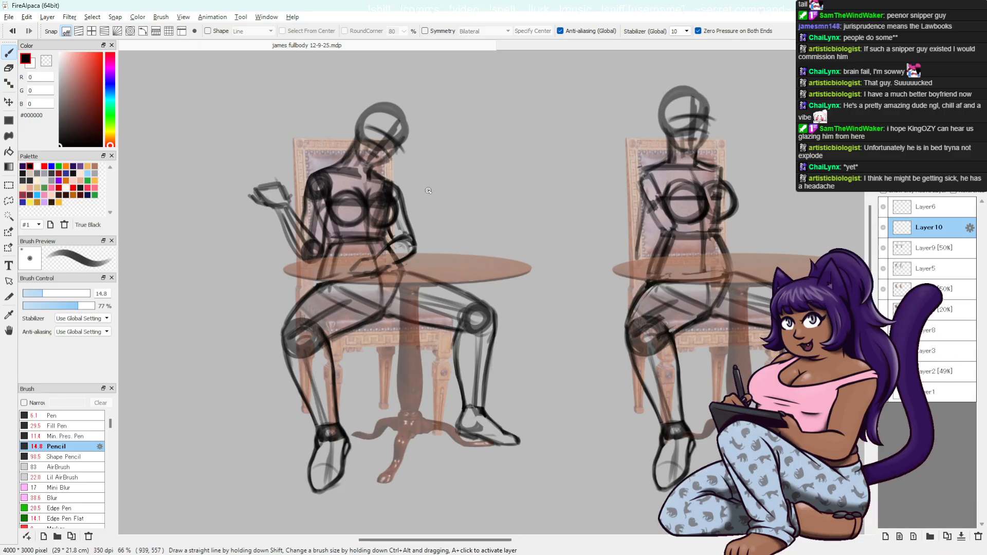
key("e")
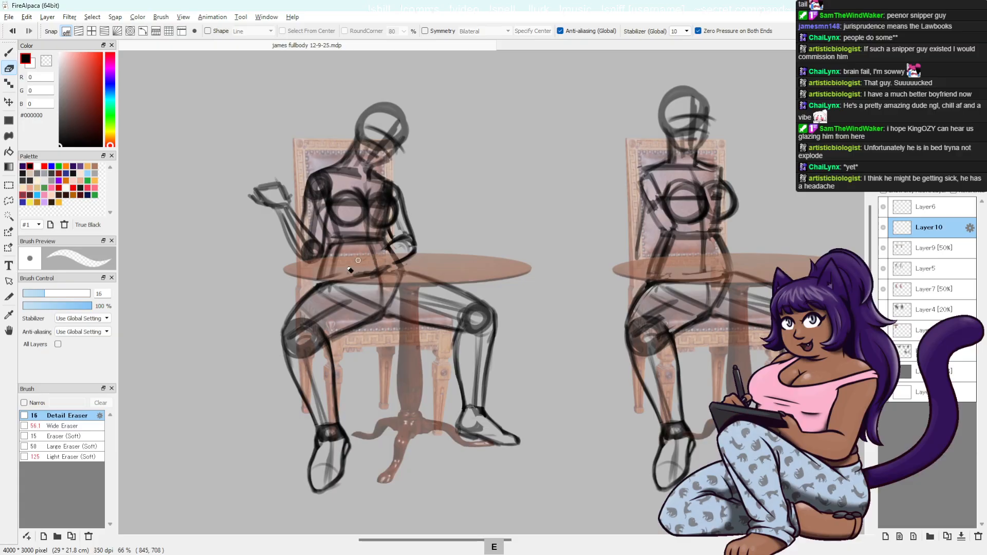
left_click(61, 426)
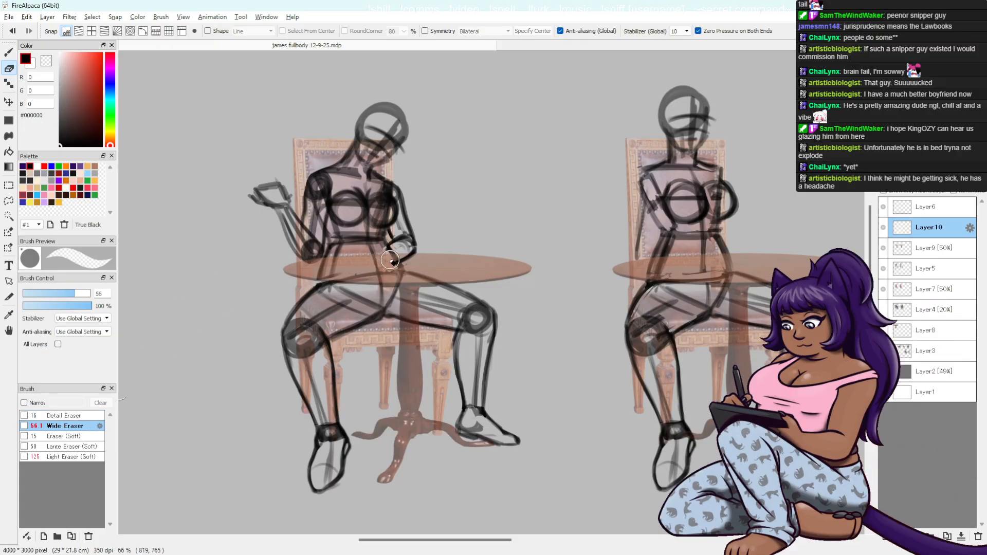
mouse_move(390, 260)
left_mouse_down()
mouse_move(411, 245)
mouse_move(450, 262)
left_mouse_up()
- Redraw the second arm's elbow joint and forearm on Layer10 reaching outward over the table, and trim the forearm's end
key("b")
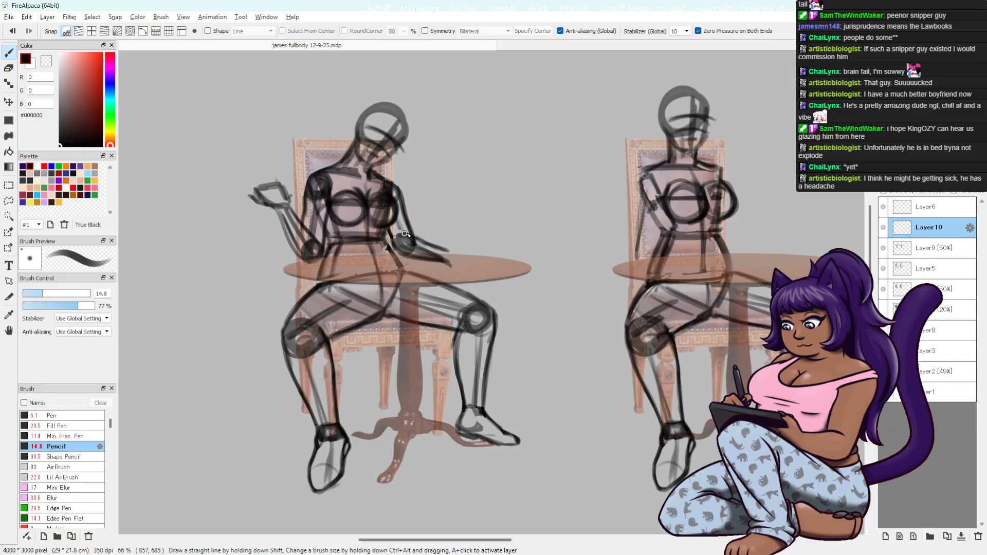
left_click_drag(409, 236, 435, 246)
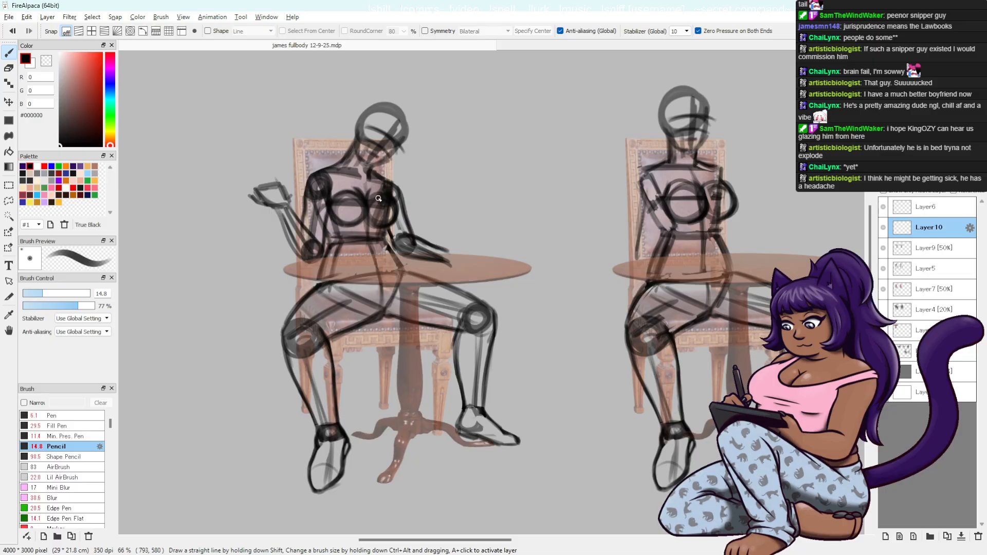
key("e")
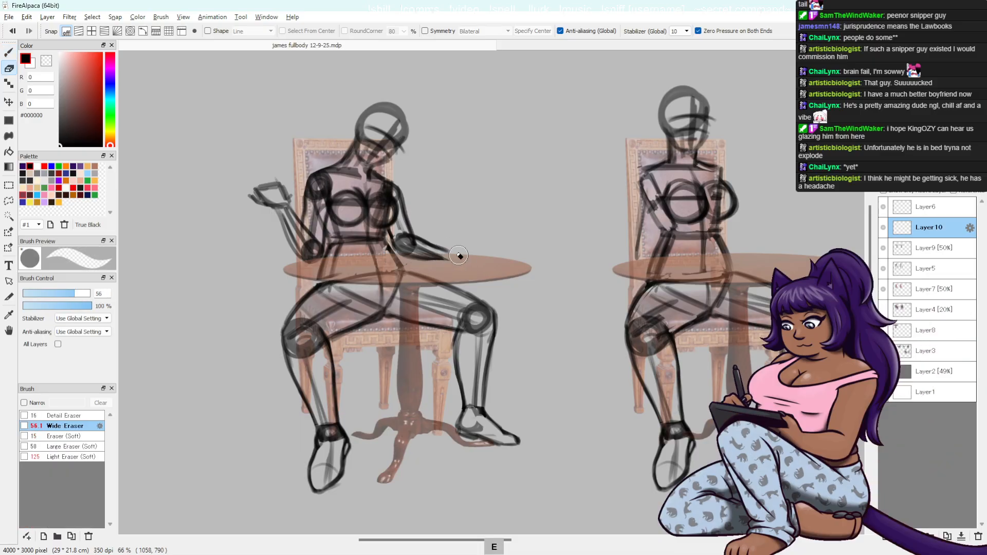
key("ctrl+z")
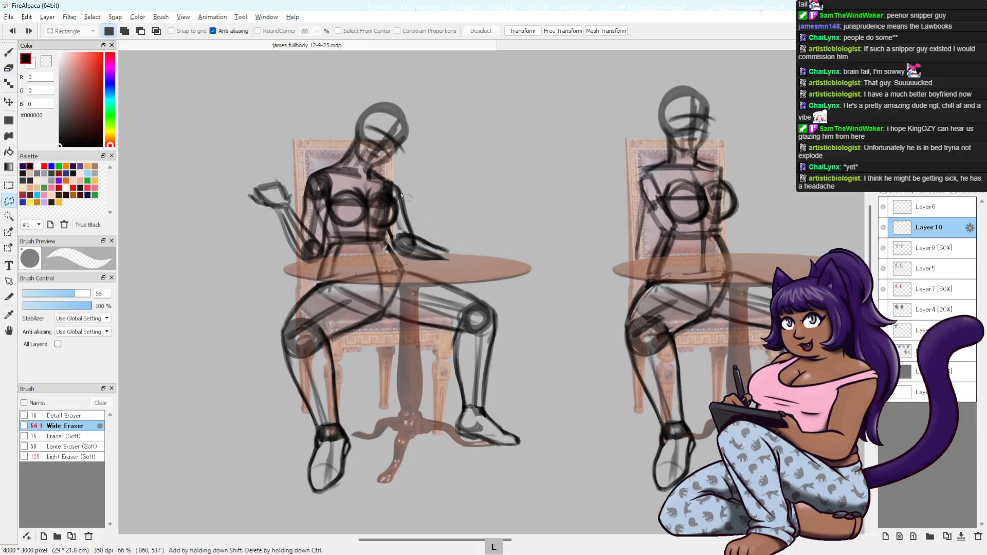
- Lasso the first figure's second arm, shift it slightly outward from the torso on Layer10 and Layer5, and clear the selection
key("l")
mouse_move(395, 183)
left_mouse_down()
mouse_move(482, 249)
mouse_move(418, 271)
left_mouse_up()
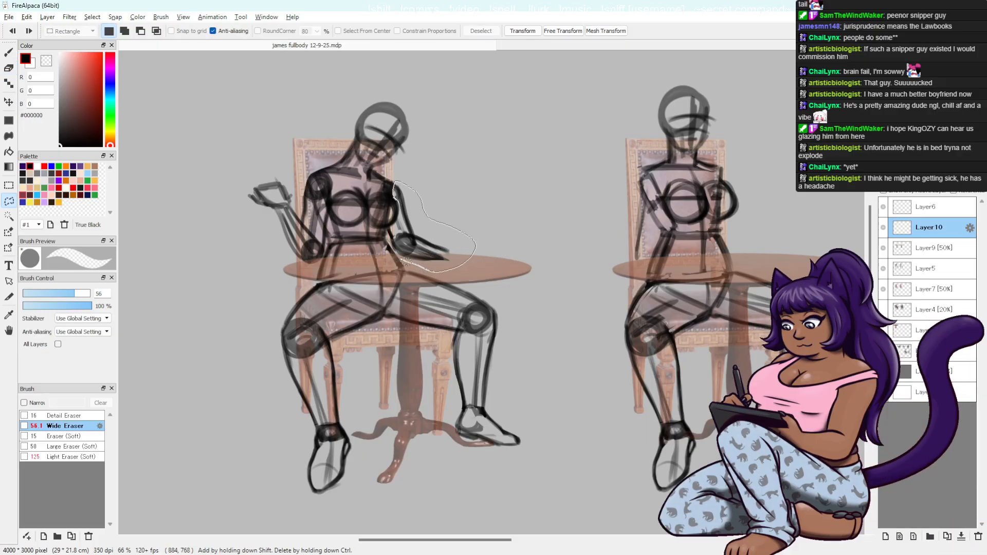
left_click_drag(385, 226, 387, 228)
key("v")
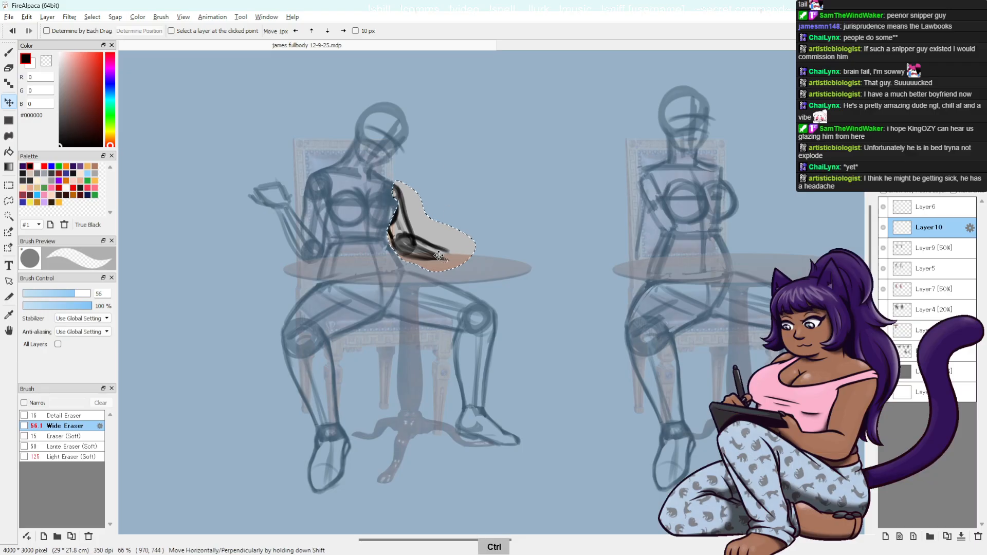
left_click_drag(453, 255, 464, 257)
key("ctrl+c")
left_click(927, 275, "ctrl")
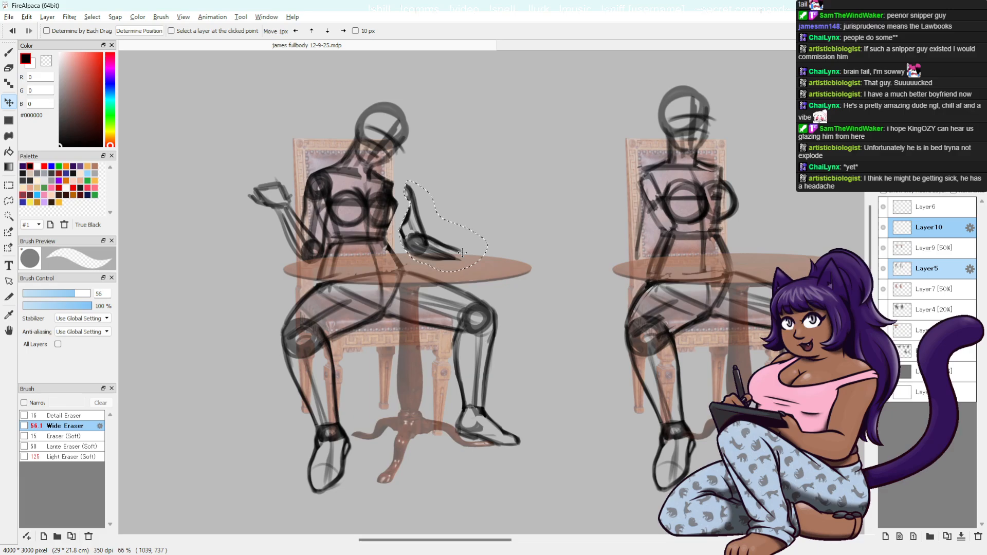
key("l")
key("ctrl+d")
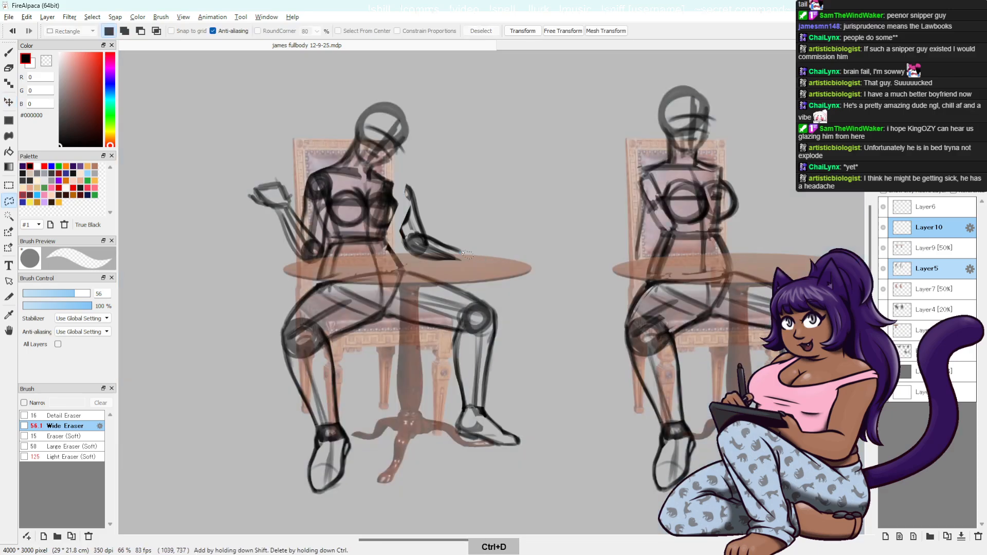
- On Layer5, erase excess strokes around the moved upper arm, undoing unwanted erasing
left_click(930, 271)
key("e")
left_click_drag(423, 225, 421, 215)
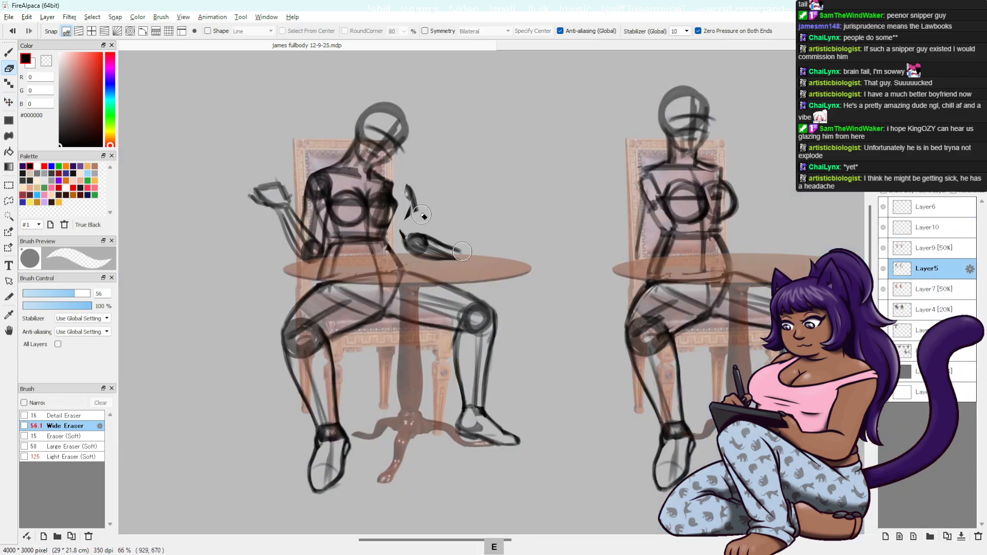
key("ctrl+z")
key("ctrl+z")
key("ctrl+z")
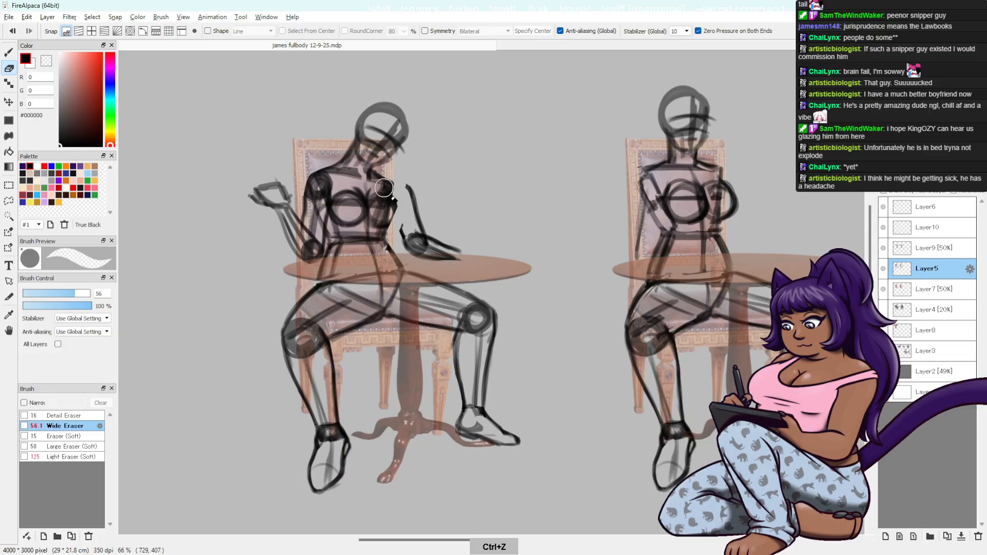
- Redraw the upper arm's outer contour from the shoulder to the elbow on Layer5 and erase stray marks beside it
key("b")
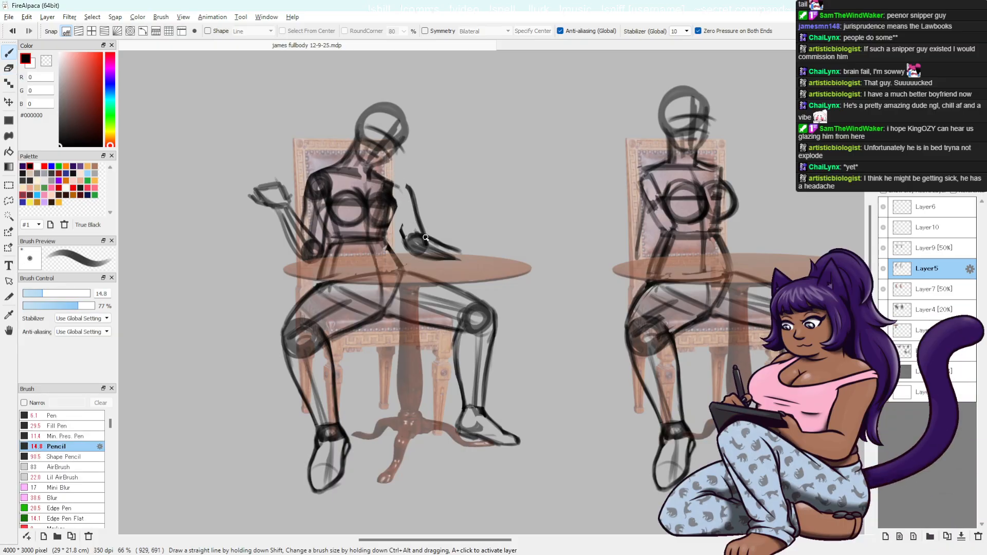
key("ctrl+z")
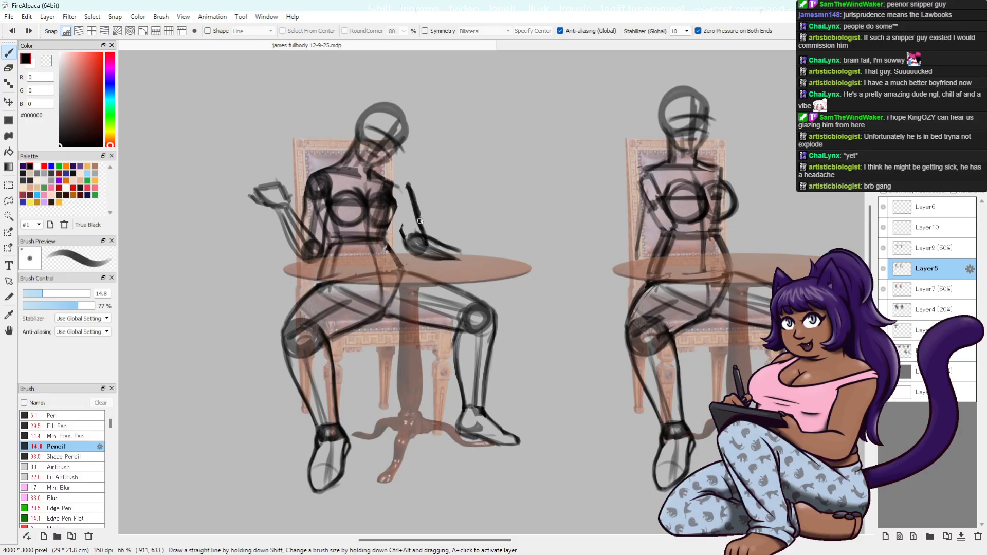
key("ctrl+z")
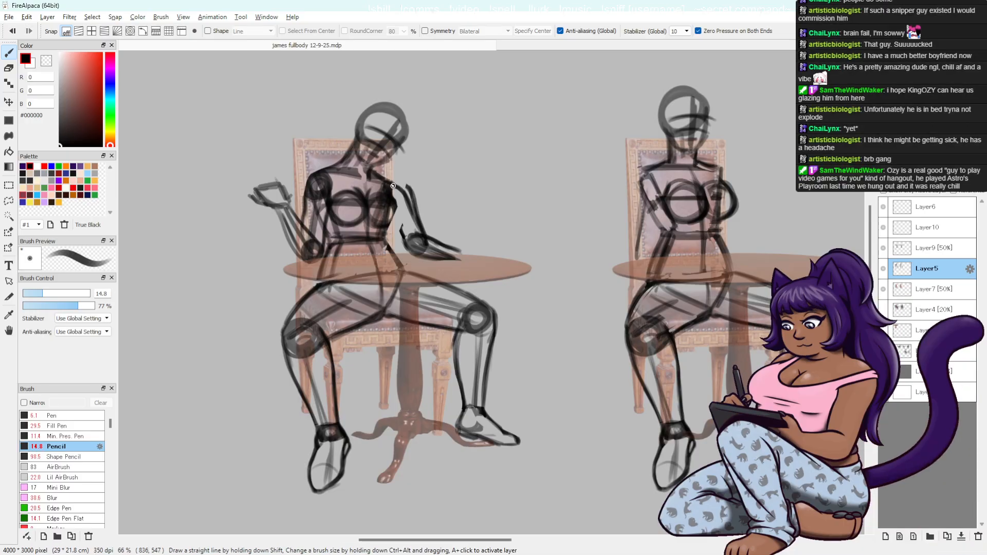
key("e")
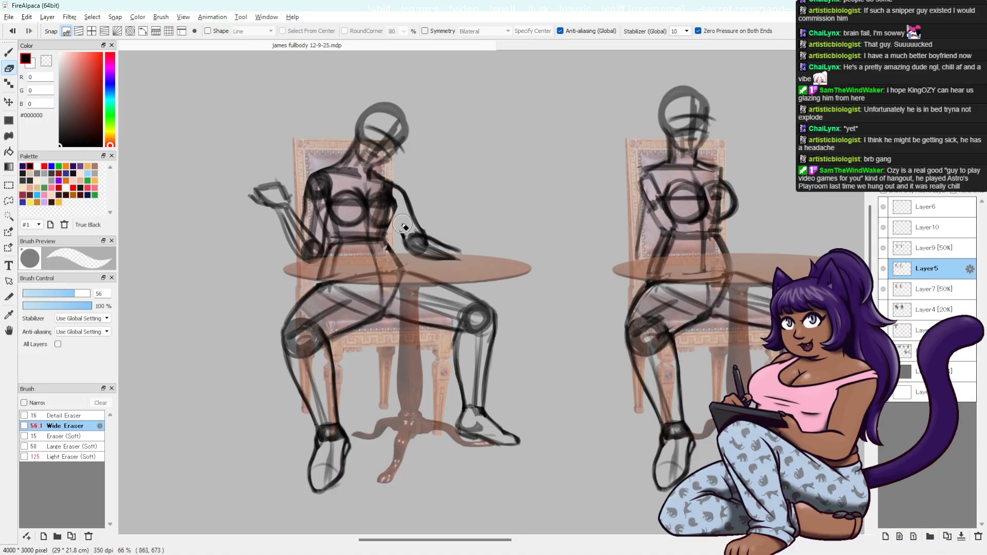
- Clean up the arm with the Detail Eraser and draw the upper arm's inner contour down to the elbow, undoing stray strokes
key("b")
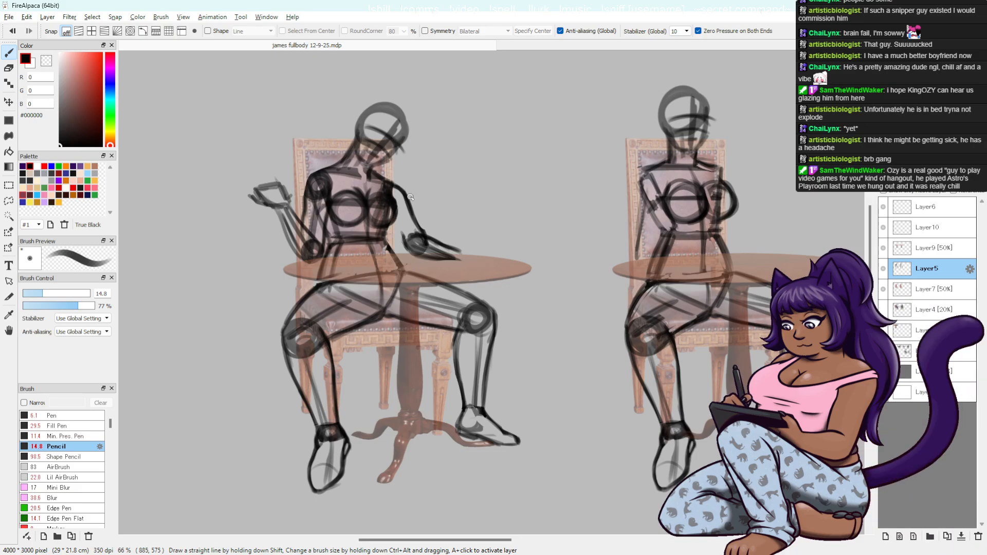
key("e")
key("ctrl+z")
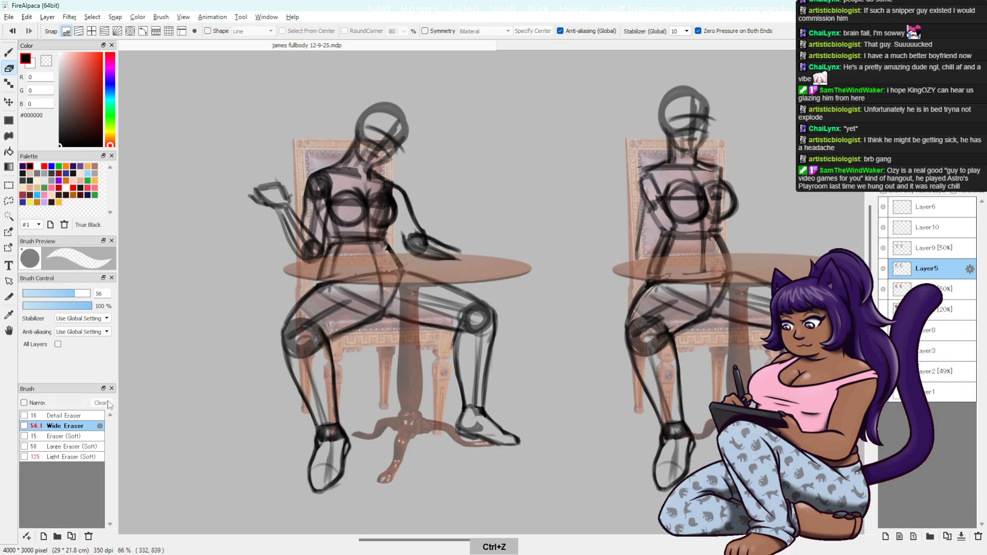
left_click(68, 416)
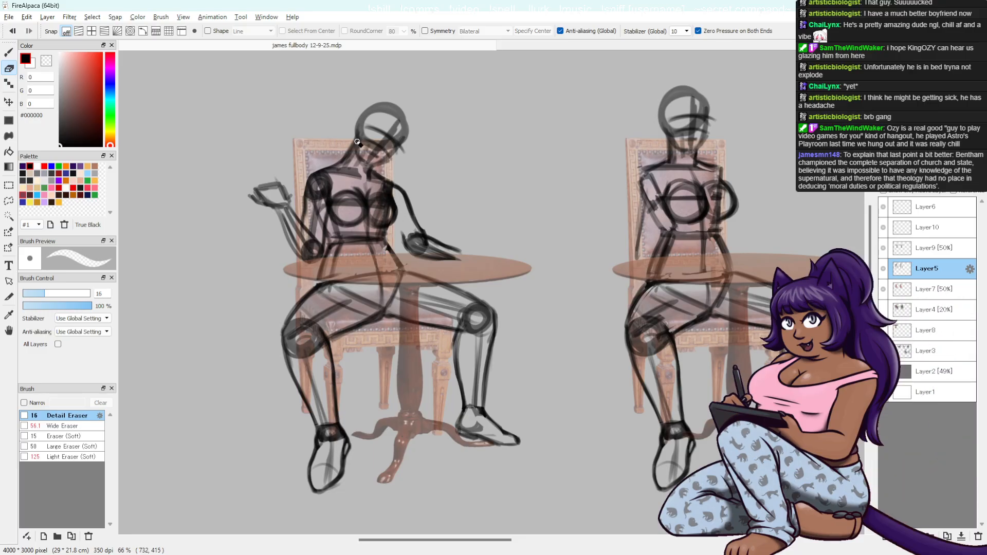
key("b")
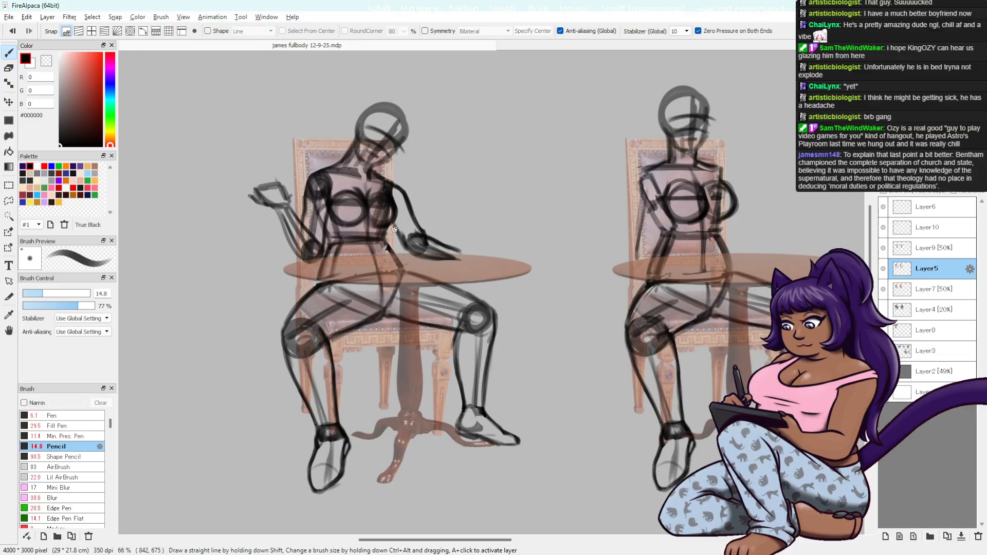
key("ctrl+z")
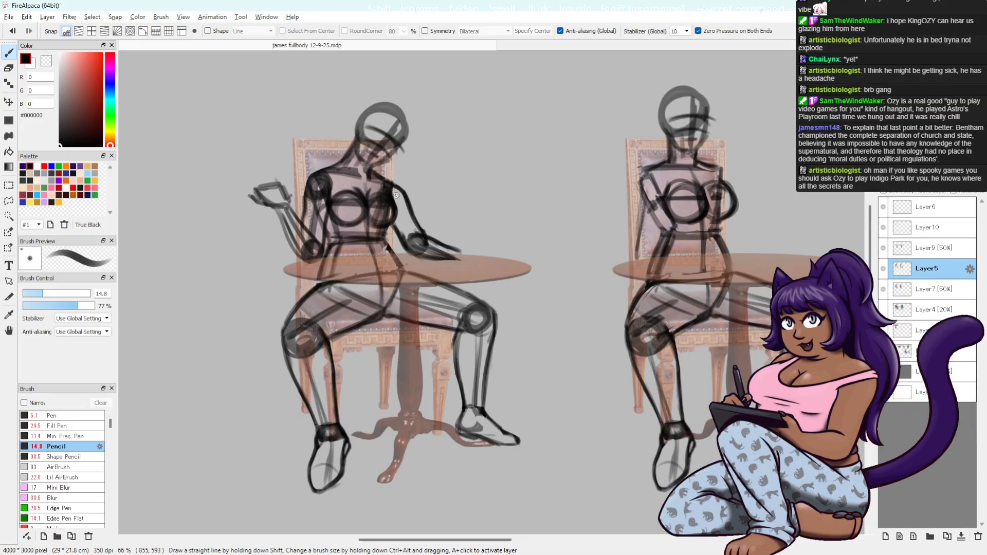
mouse_move(391, 188)
left_mouse_down()
mouse_move(381, 201)
mouse_move(416, 240)
left_mouse_up()
- Tidy the wrist and sketch the first figure's hand resting flat on the tabletop on Layer5, undoing misplaced strokes
key("e")
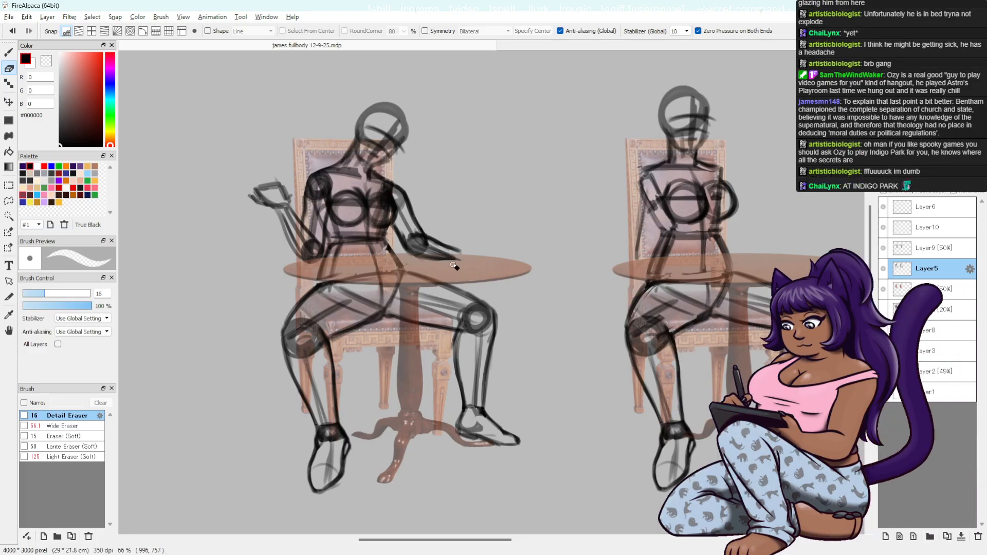
key("b")
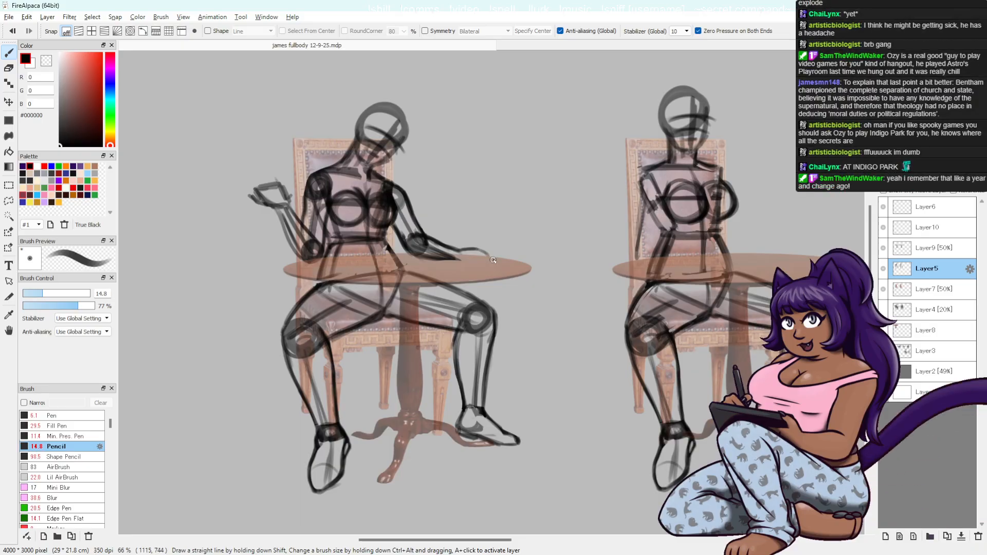
left_click_drag(462, 251, 496, 259)
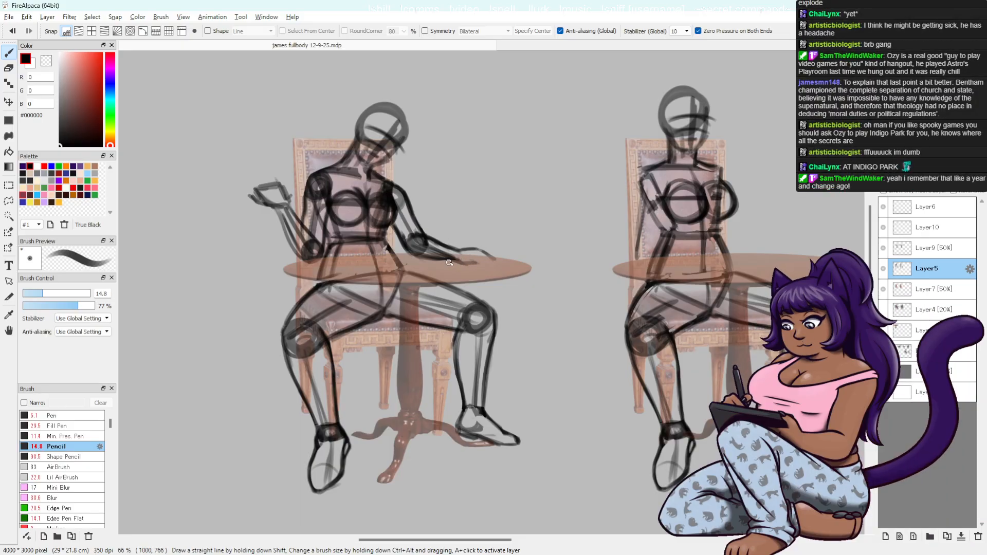
key("ctrl+z")
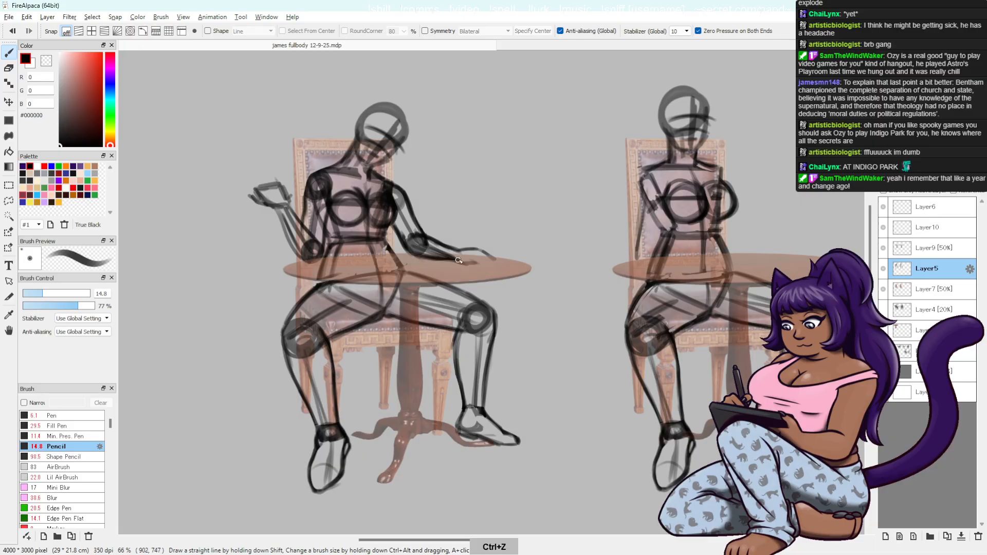
mouse_move(458, 259)
left_mouse_down()
mouse_move(489, 264)
mouse_move(460, 260)
left_mouse_up()
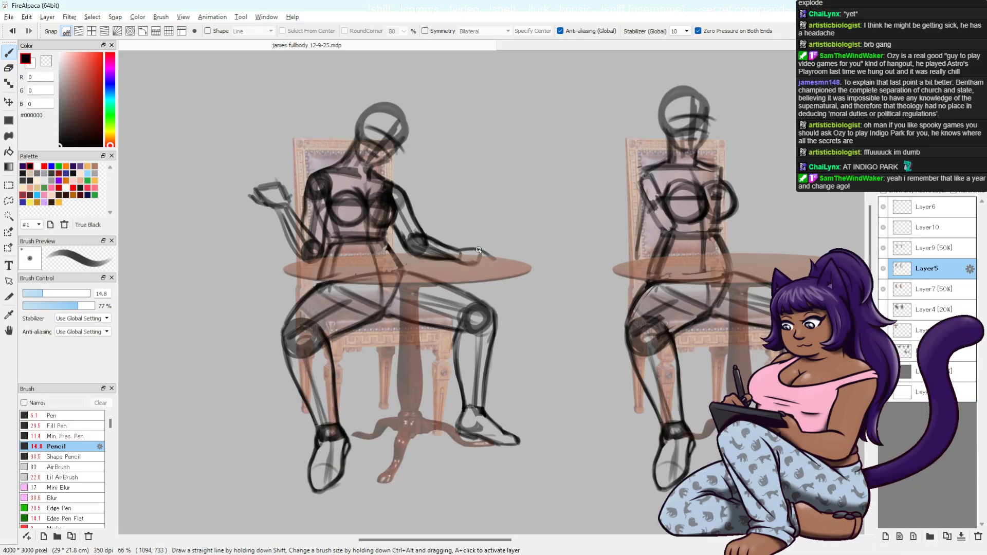
key("ctrl+z")
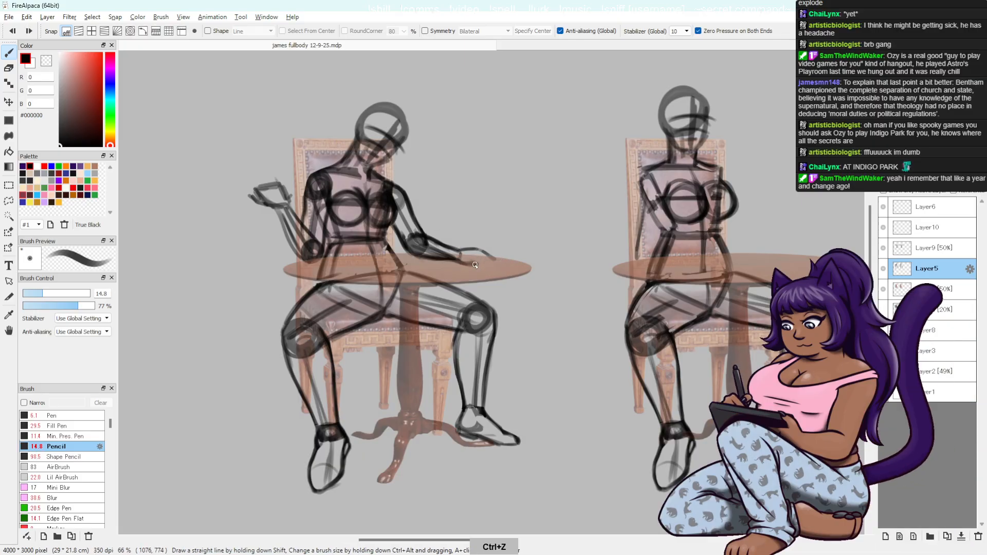
left_click_drag(471, 264, 479, 250)
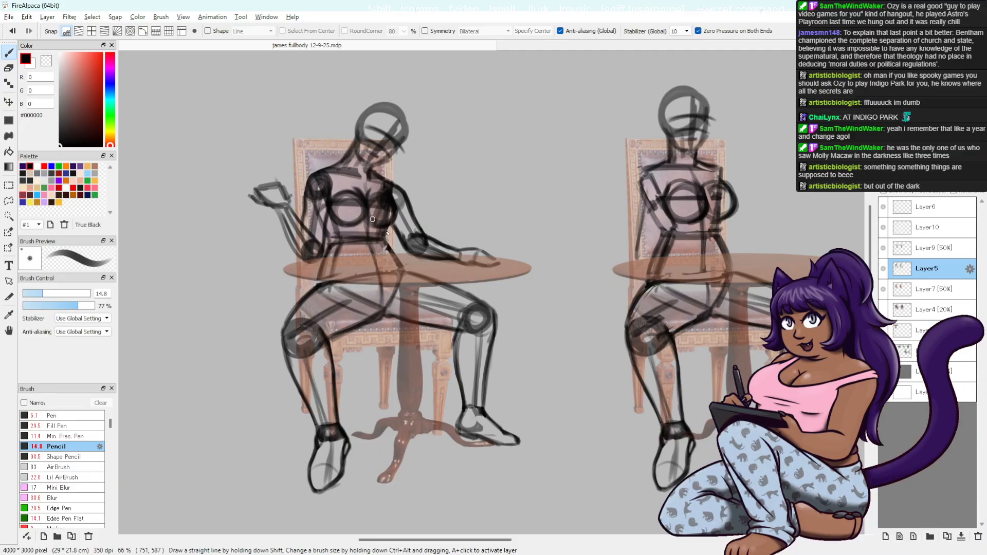
key("e")
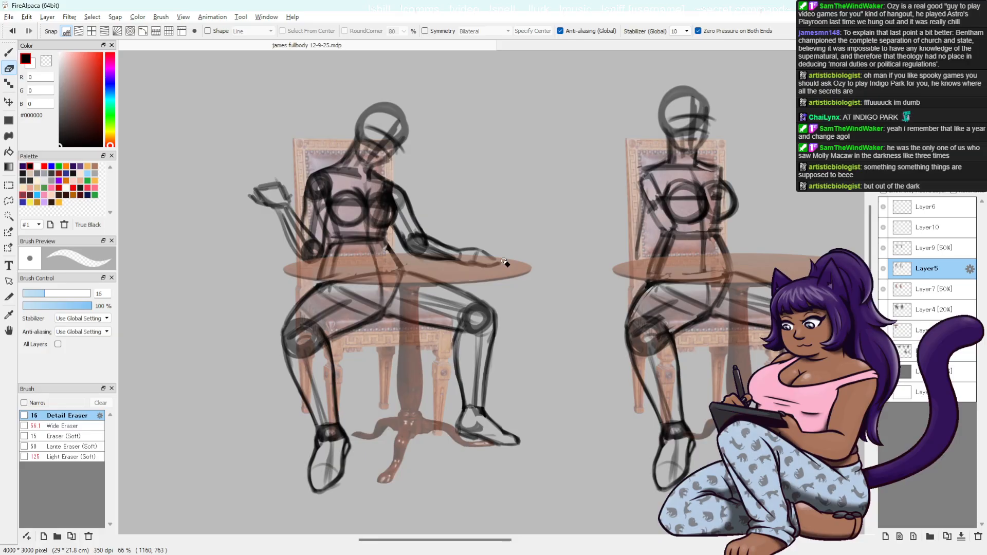
left_click(883, 269)
key("ctrl+z")
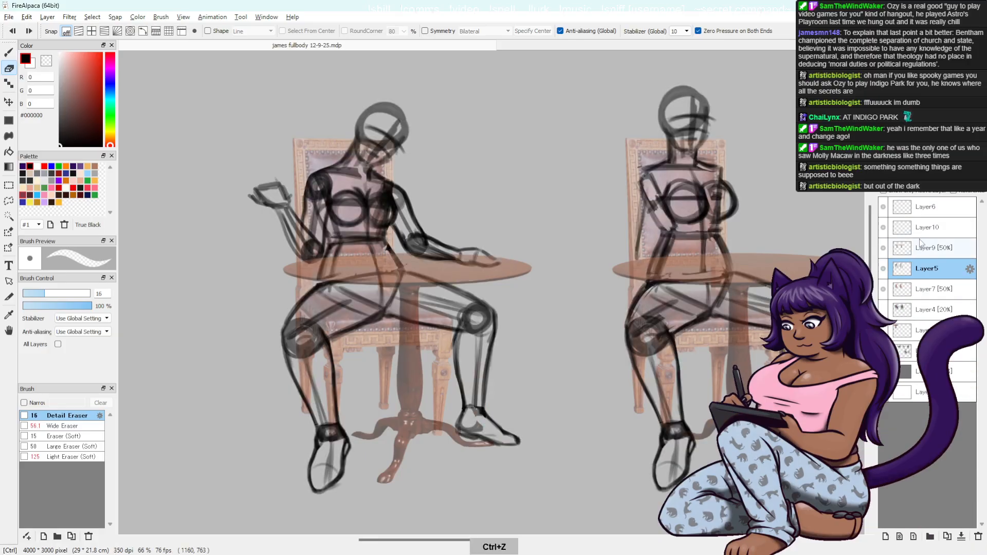
- On Layer10, sketch the first two finger lines of the first figure's raised hand with the Pencil and clean up their edges
left_click(925, 227)
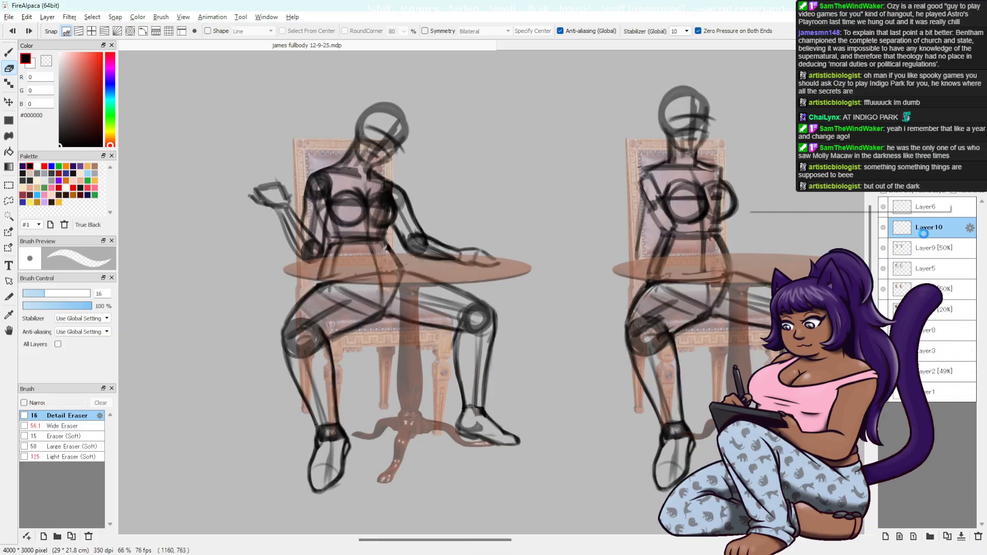
key("b")
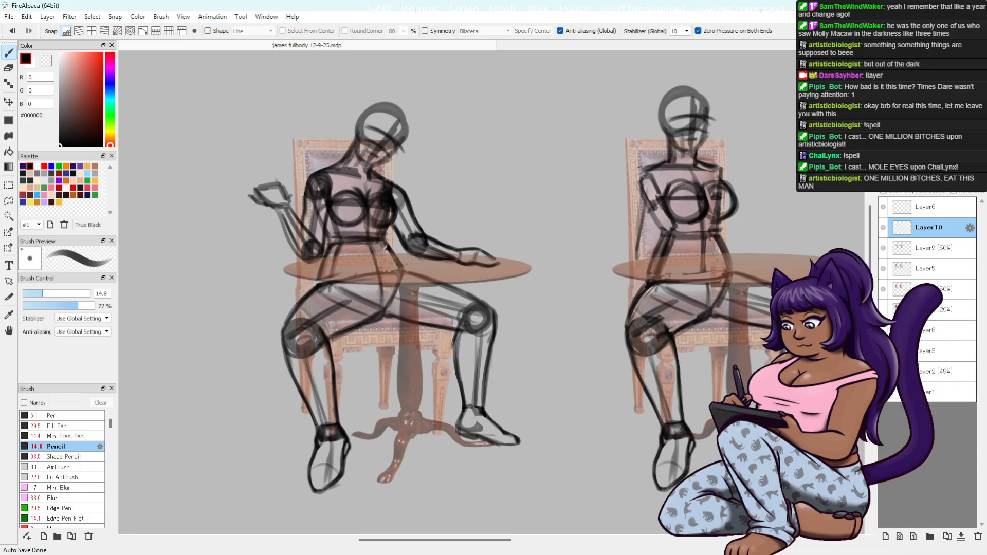
key("space")
left_click_drag(738, 350, 528, 370)
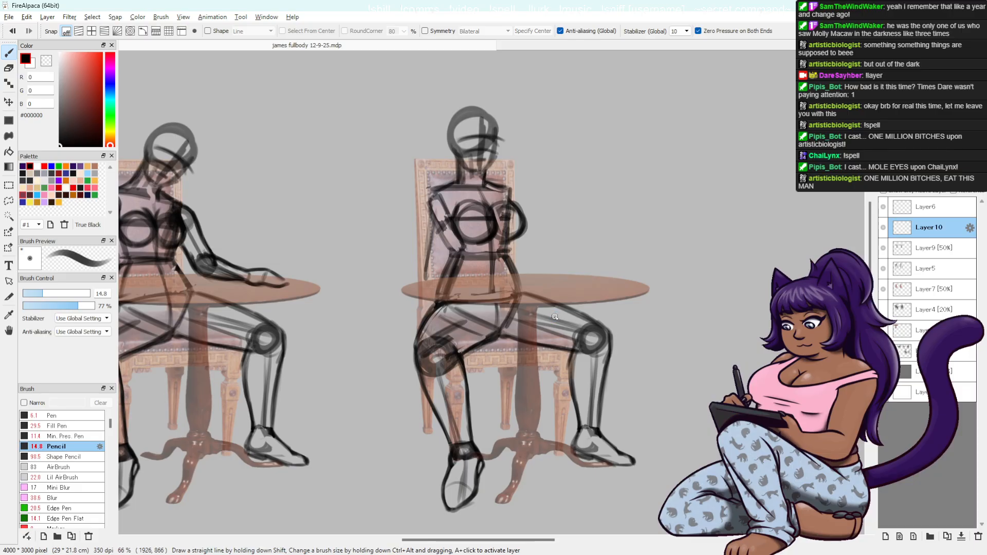
mouse_move(554, 315)
left_mouse_down()
mouse_move(637, 321)
mouse_move(673, 336)
left_mouse_up()
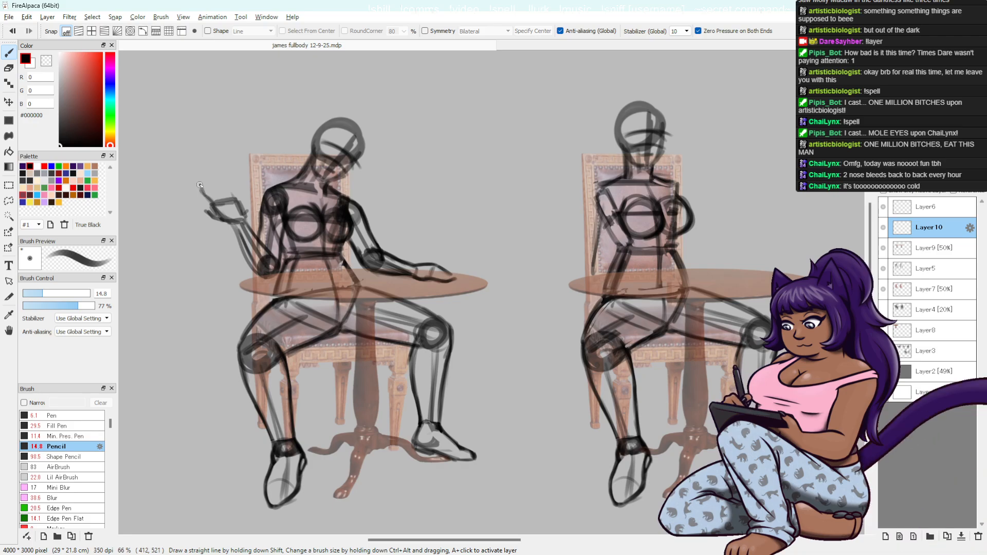
mouse_move(206, 200)
left_mouse_down()
mouse_move(198, 181)
mouse_move(215, 192)
left_mouse_up()
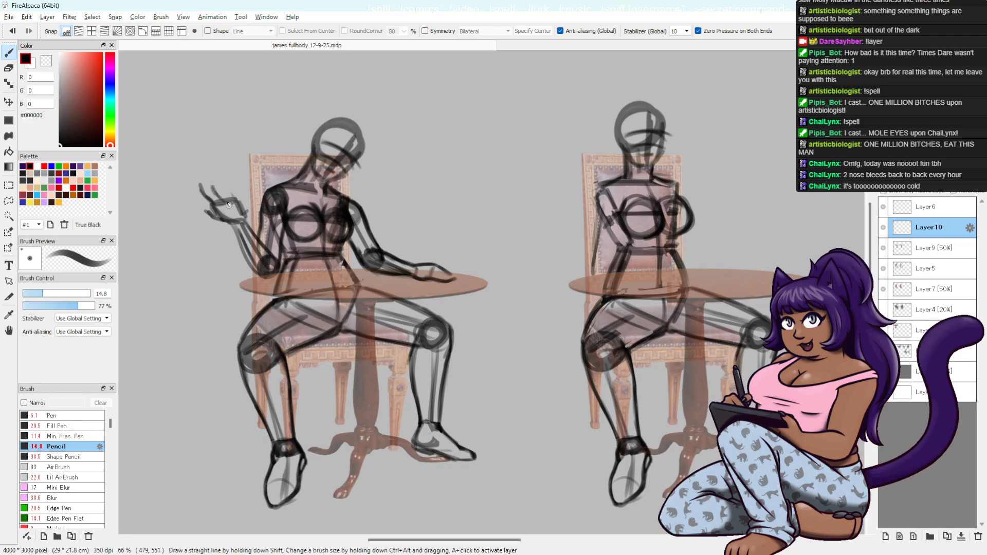
key("e")
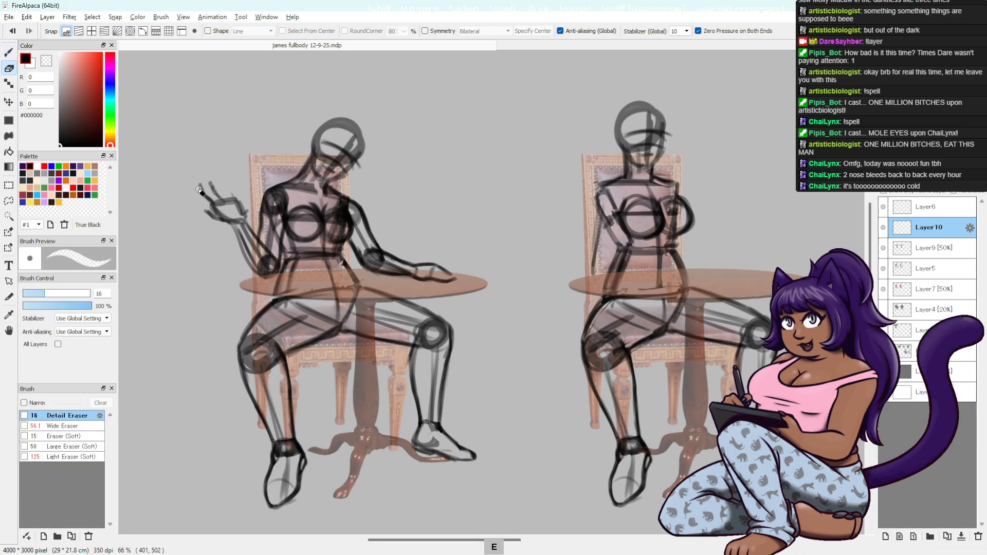
key("b")
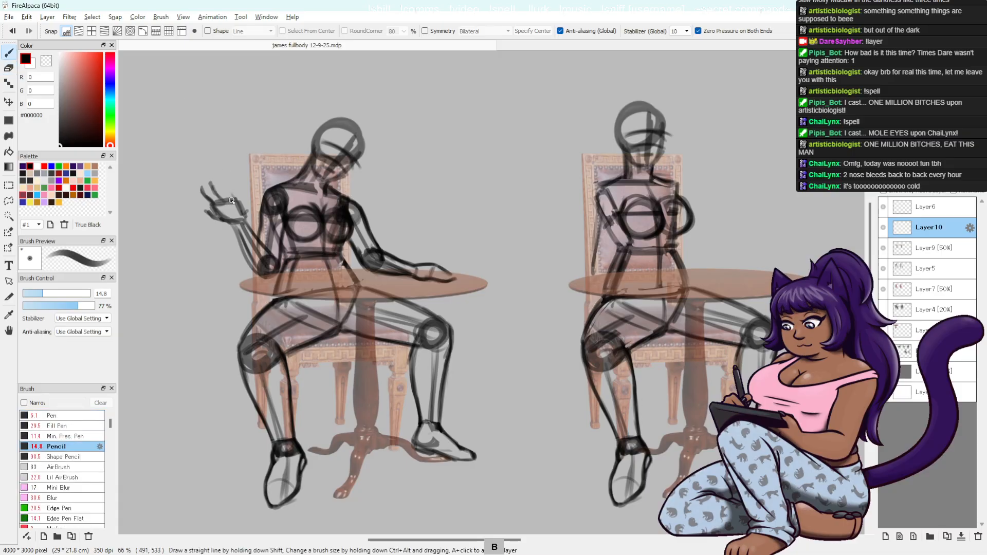
- Sketch the remaining curled fingers above the raised hand's palm on Layer10, undoing a misplaced stroke
mouse_move(210, 183)
left_mouse_down()
mouse_move(233, 198)
mouse_move(213, 197)
mouse_move(223, 204)
left_mouse_up()
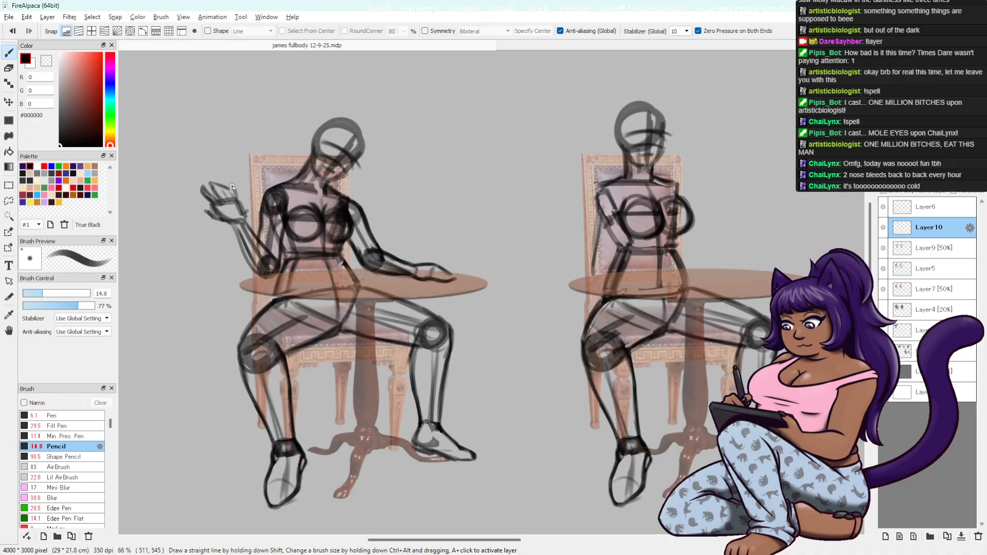
key("ctrl+z")
left_click_drag(211, 183, 228, 190)
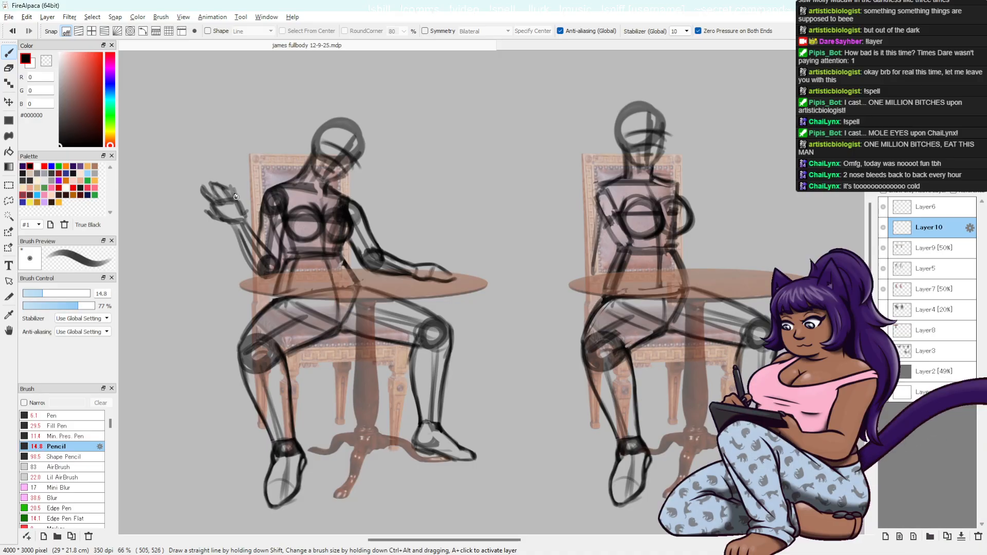
left_click_drag(238, 199, 230, 185)
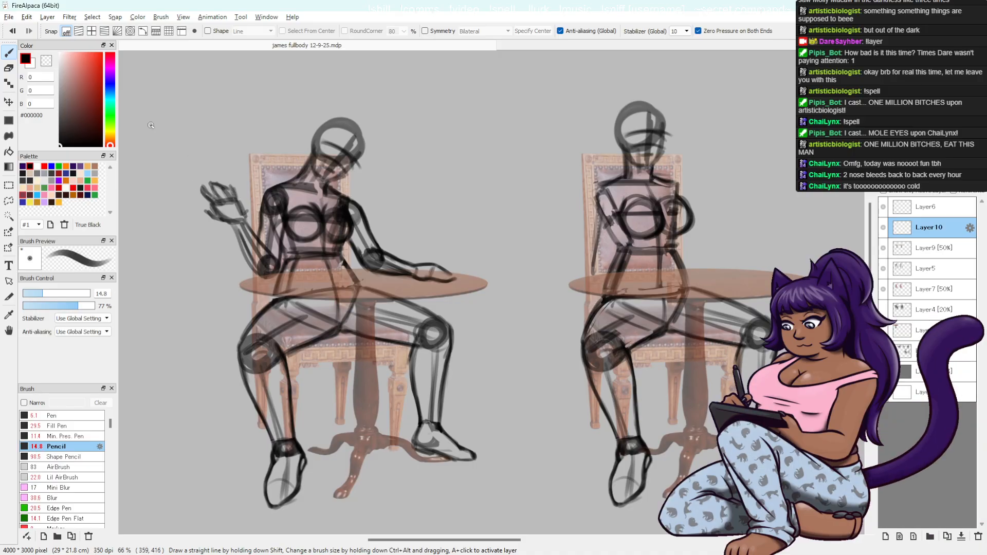
key("e")
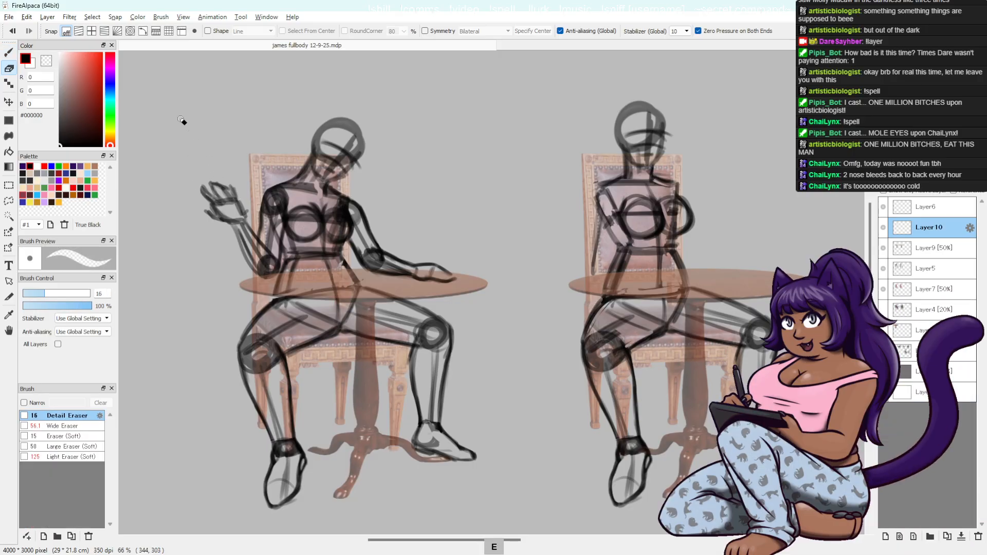
key("ctrl+t")
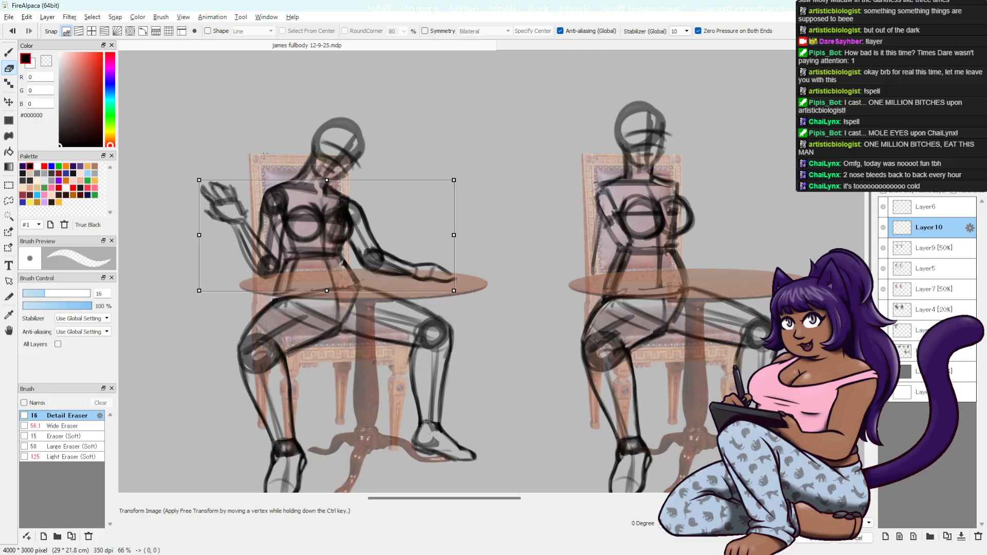
key("ctrl+d")
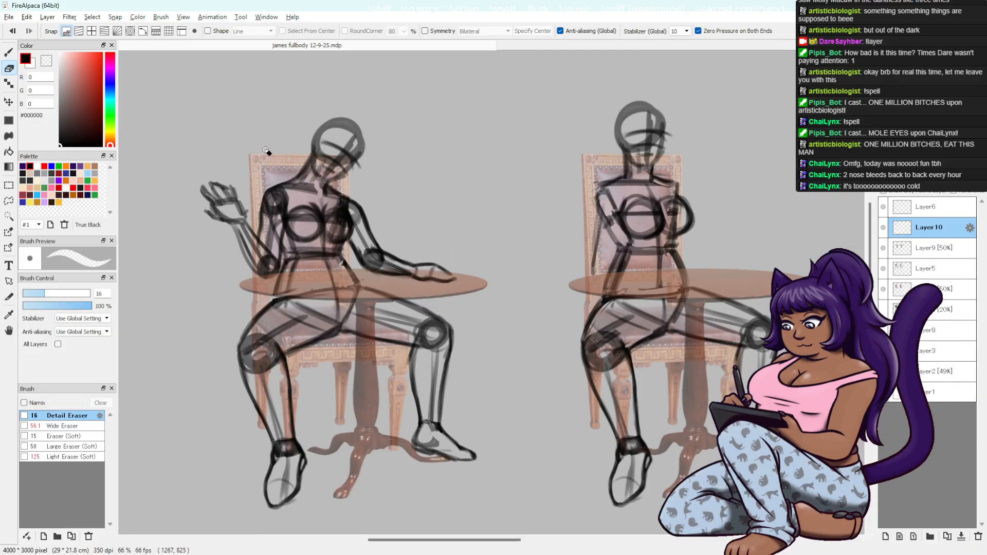
key("l")
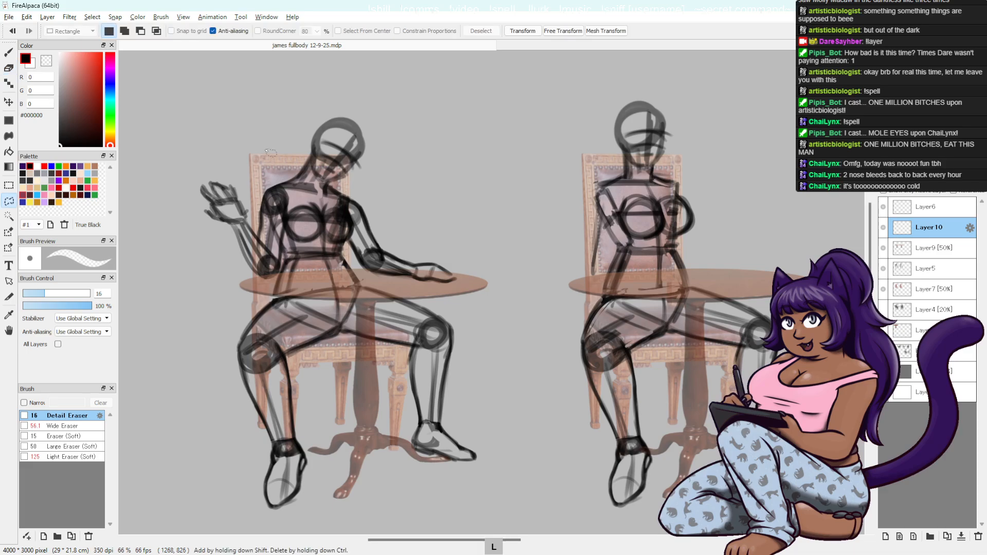
mouse_move(245, 196)
left_mouse_down()
mouse_move(216, 202)
mouse_move(190, 185)
mouse_move(235, 179)
mouse_move(254, 200)
left_mouse_up()
left_click(247, 196)
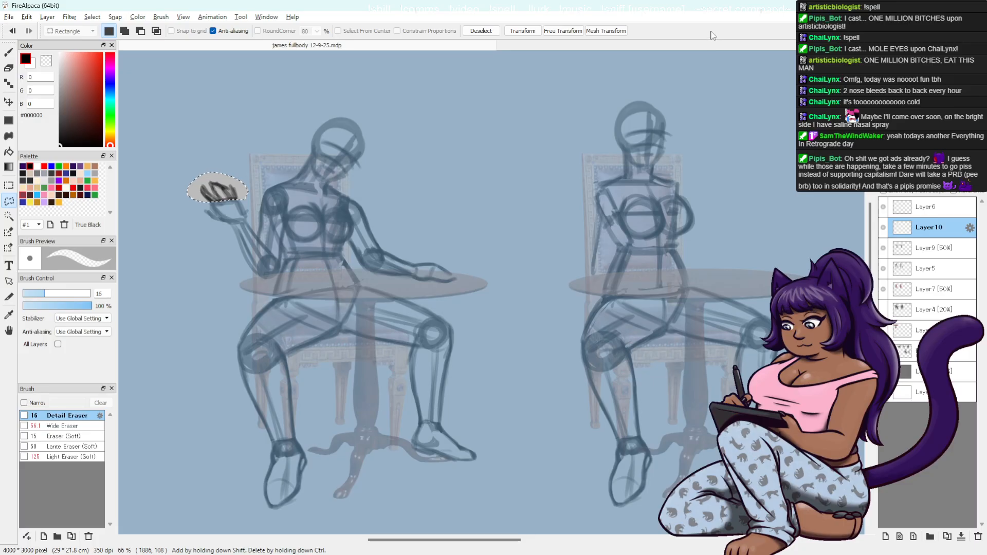
left_click(882, 229)
left_click(882, 228)
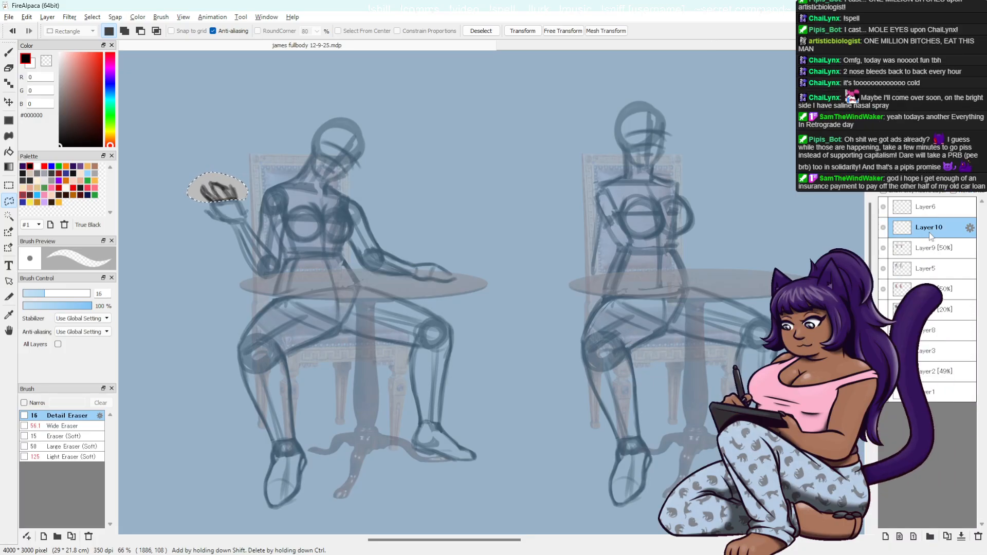
- Select the whole raised hand across Layer10 and Layer5 and transform it to a shorter, flatter shape
left_click(926, 269, "ctrl")
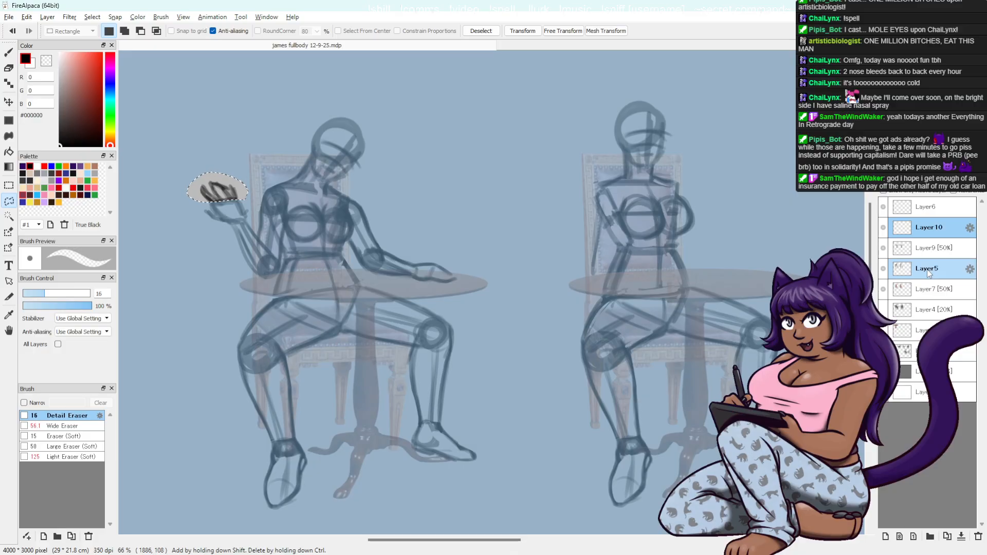
key("l")
left_click_drag(228, 230, 198, 215)
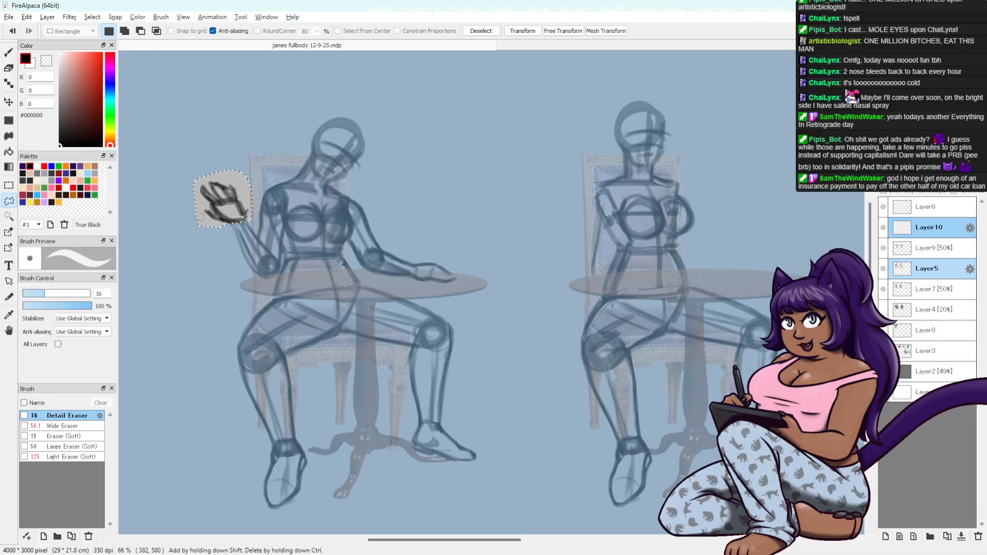
key("ctrl+t")
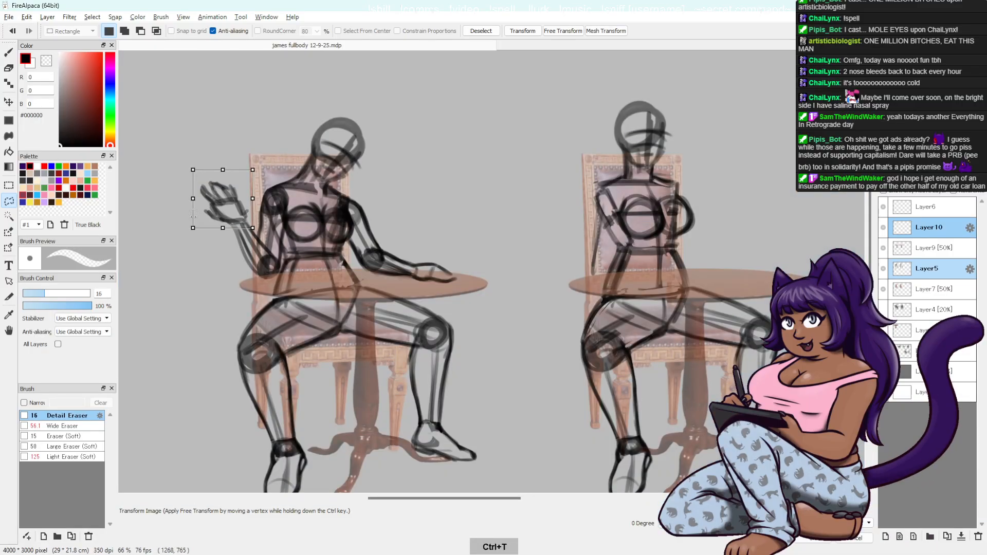
mouse_move(223, 170)
left_mouse_down()
mouse_move(223, 188)
mouse_move(244, 206)
left_mouse_up()
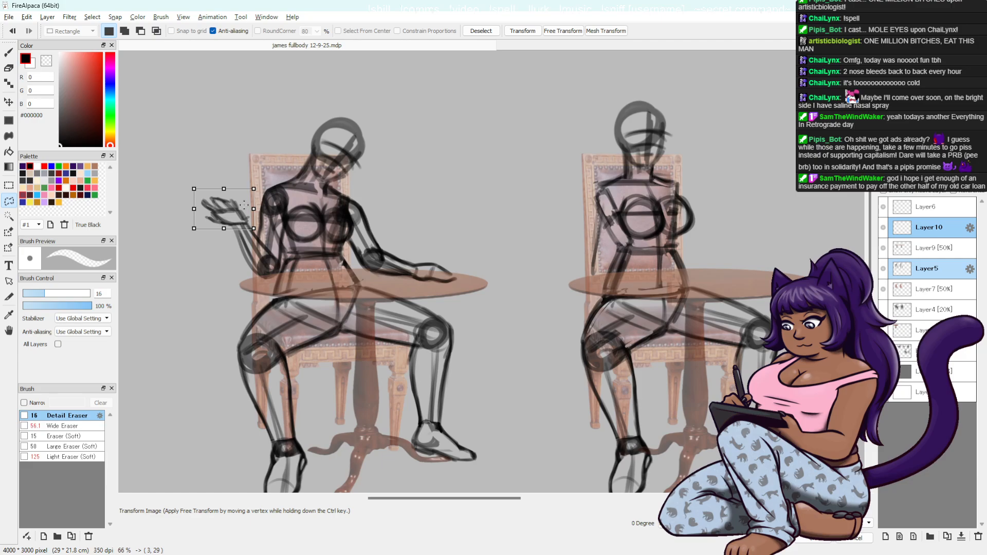
key("Return")
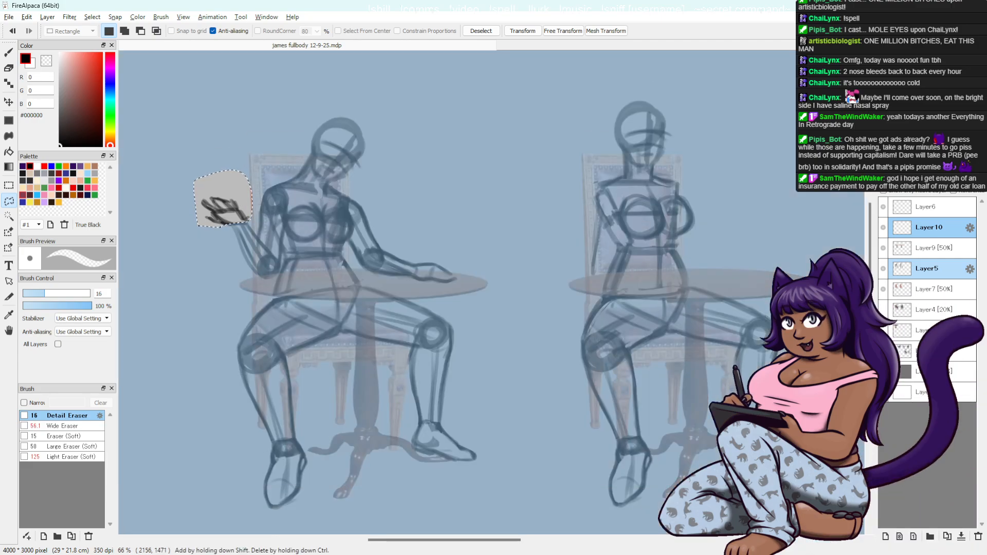
key("ctrl+d")
- Erase the curled upper fingers and leftover specks above the raised hand, undoing an unwanted change
key("b")
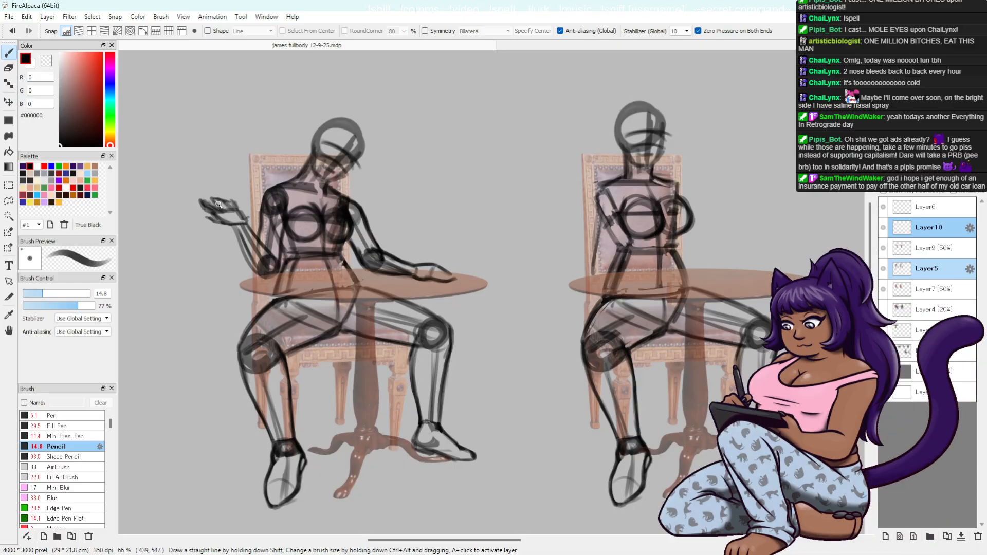
key("e")
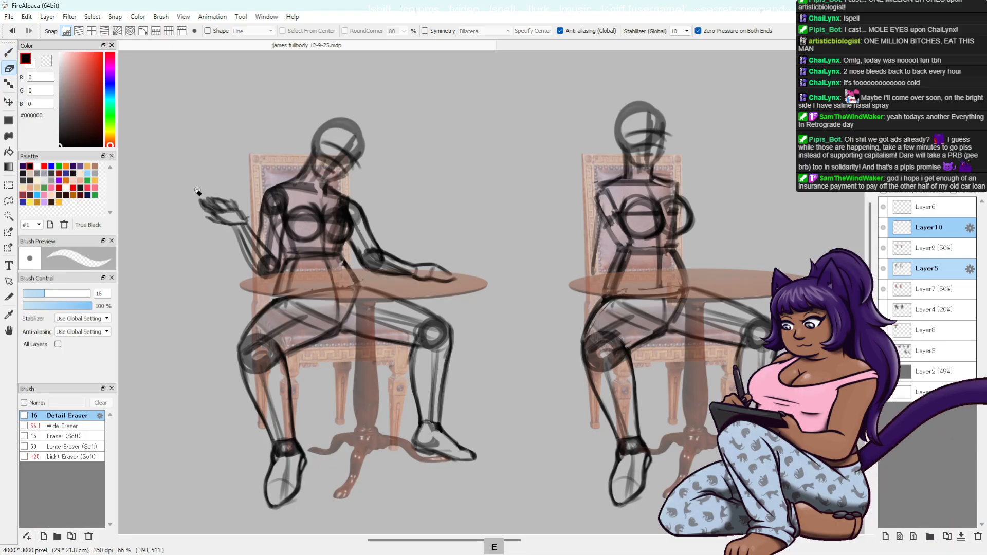
key("ctrl+z")
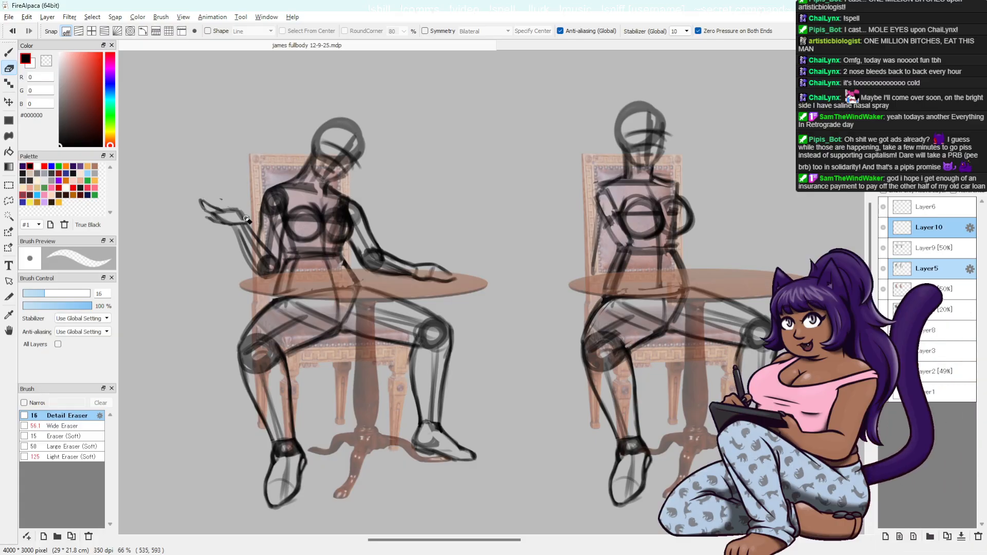
key("b")
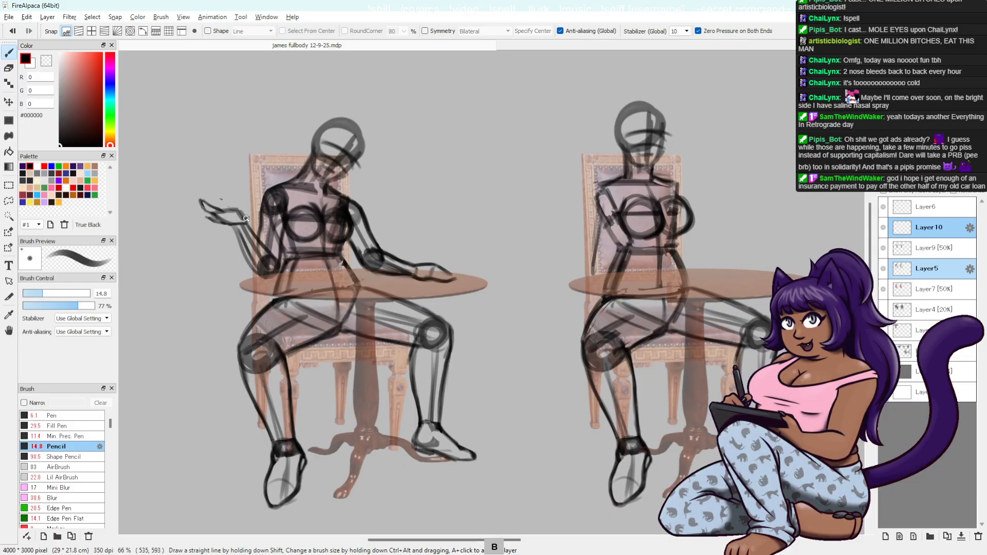
key("e")
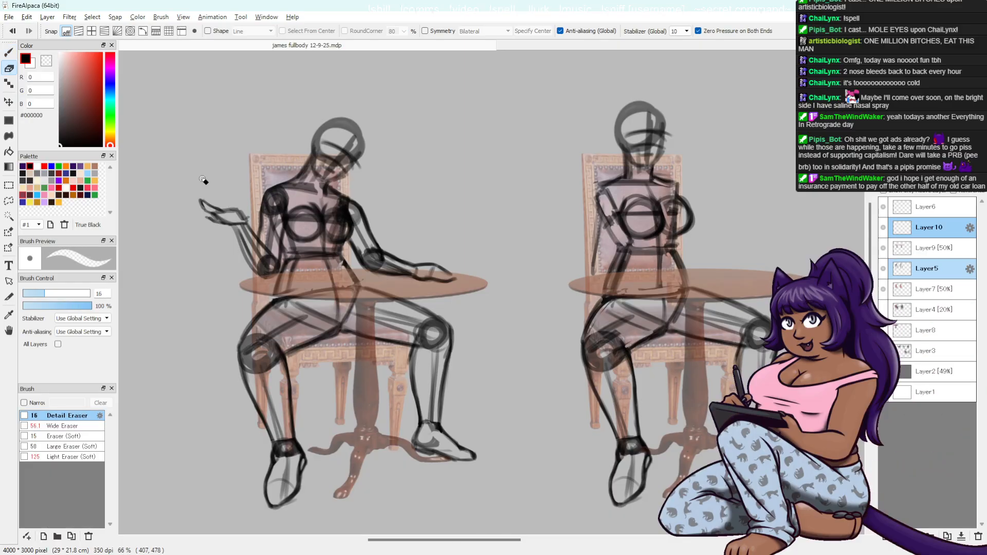
- Rework the raised hand's underside and erase its outstretched fingertips with the Detail Eraser, leaving a compact palm shape
key("b")
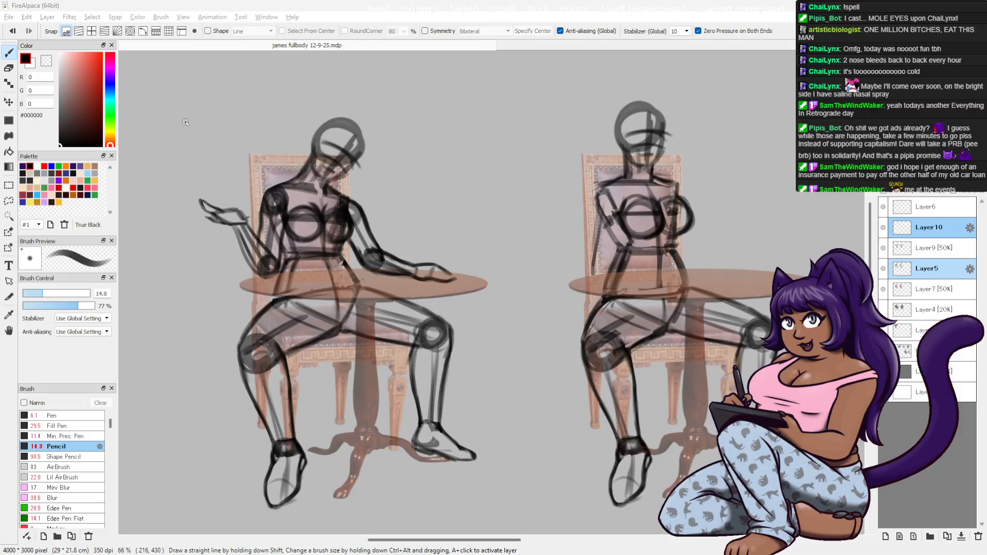
key("ctrl+z")
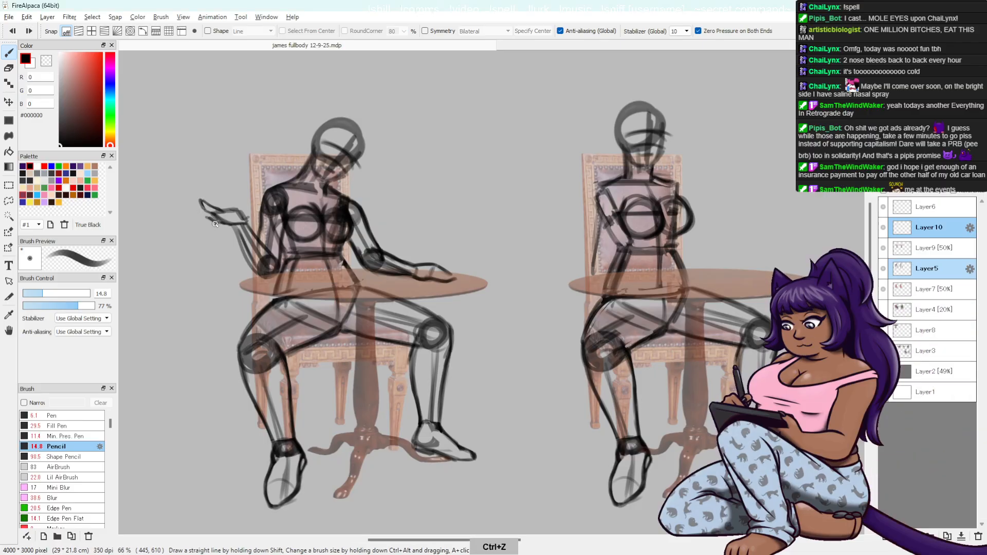
key("e")
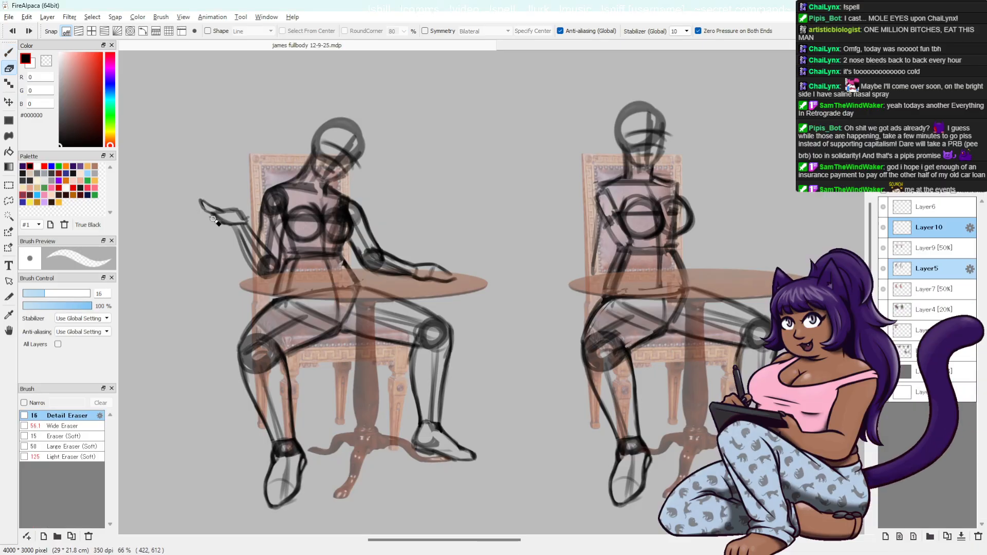
key("b")
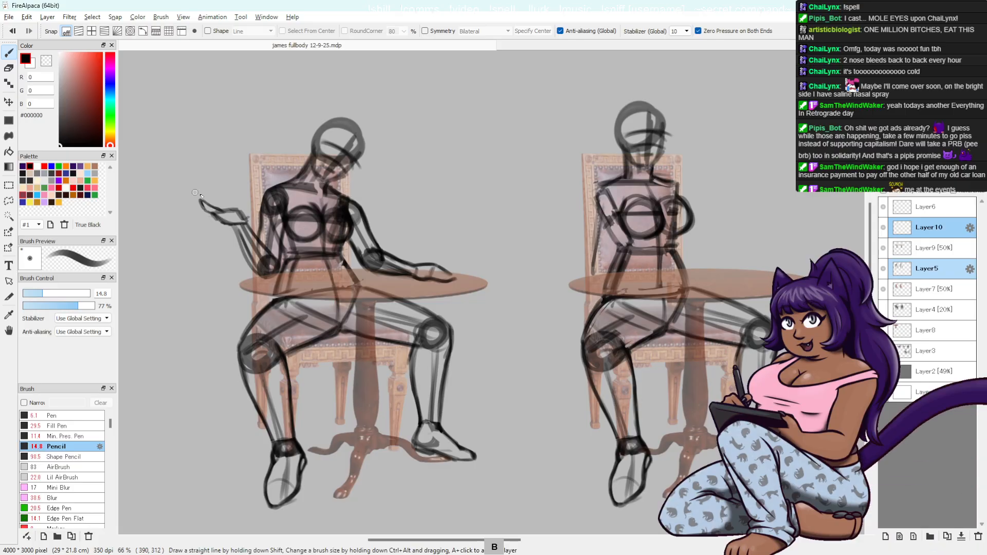
key("e")
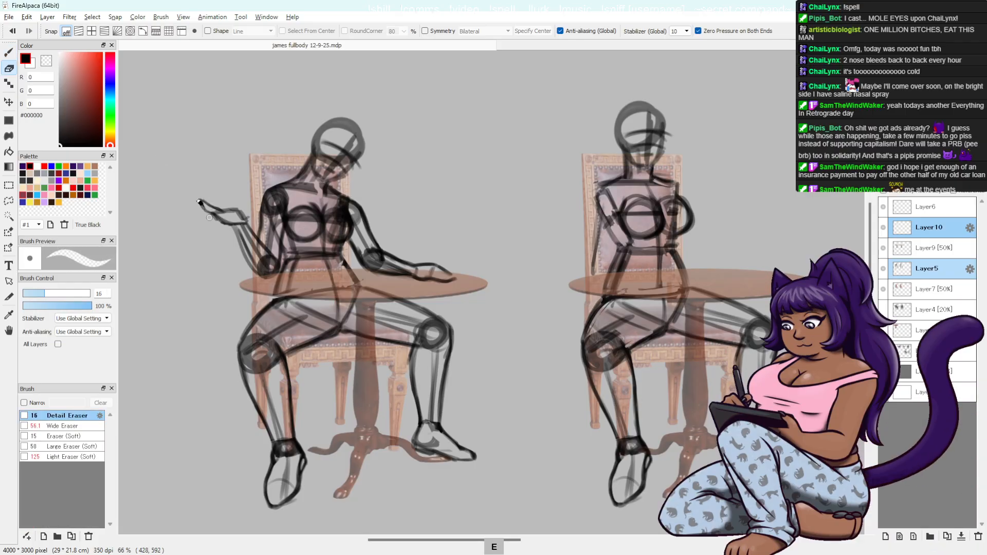
left_click_drag(198, 200, 207, 203)
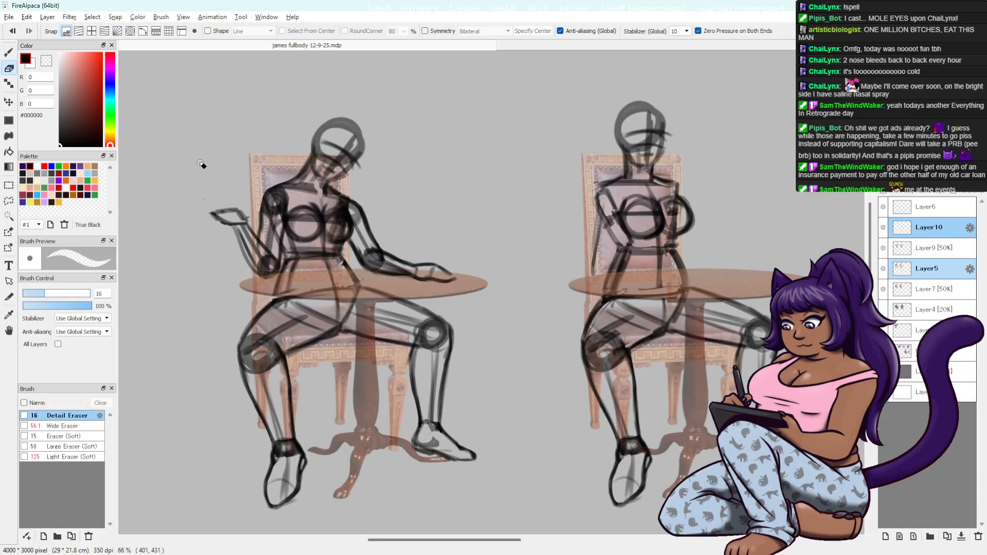
key("b")
key("e")
key("b")
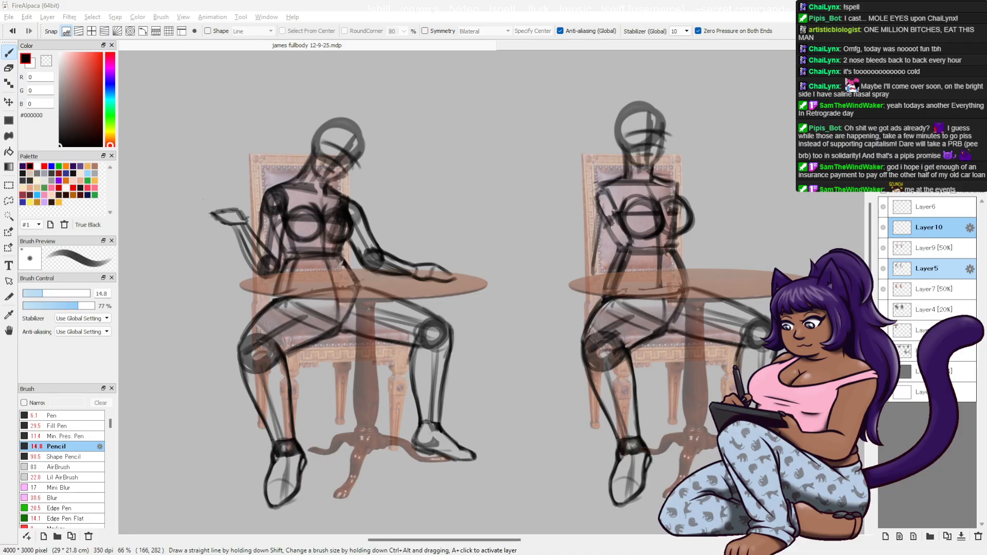
- Sketch the outline of an open book resting on the first figure's raised hand on Layer10, undoing a misplaced stroke
left_click(914, 230)
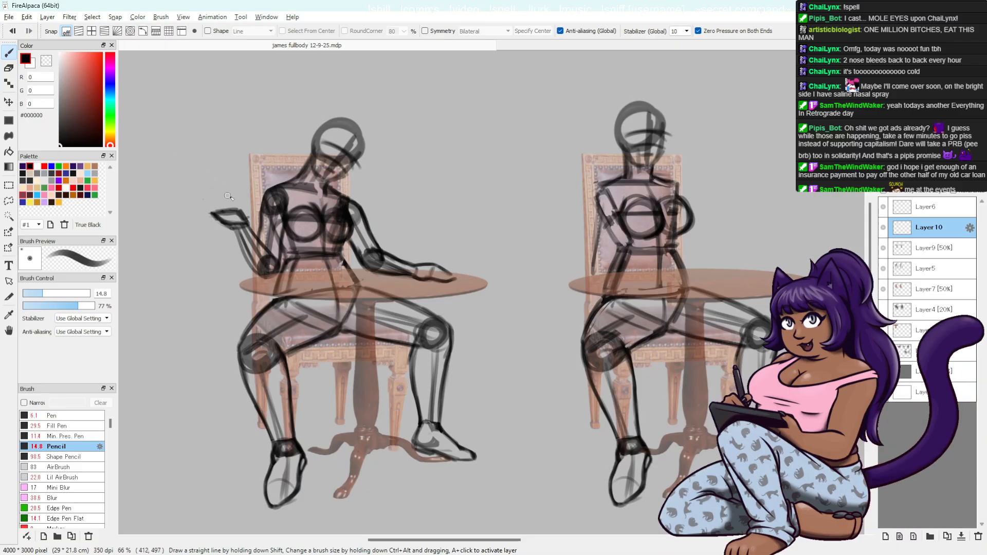
left_click_drag(226, 194, 186, 174)
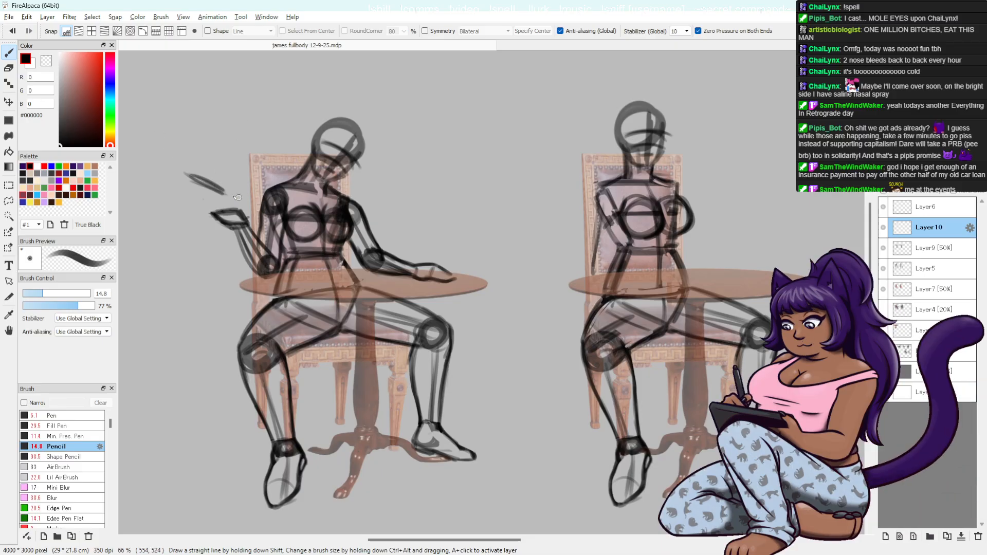
left_click_drag(226, 192, 259, 180)
key("ctrl+z")
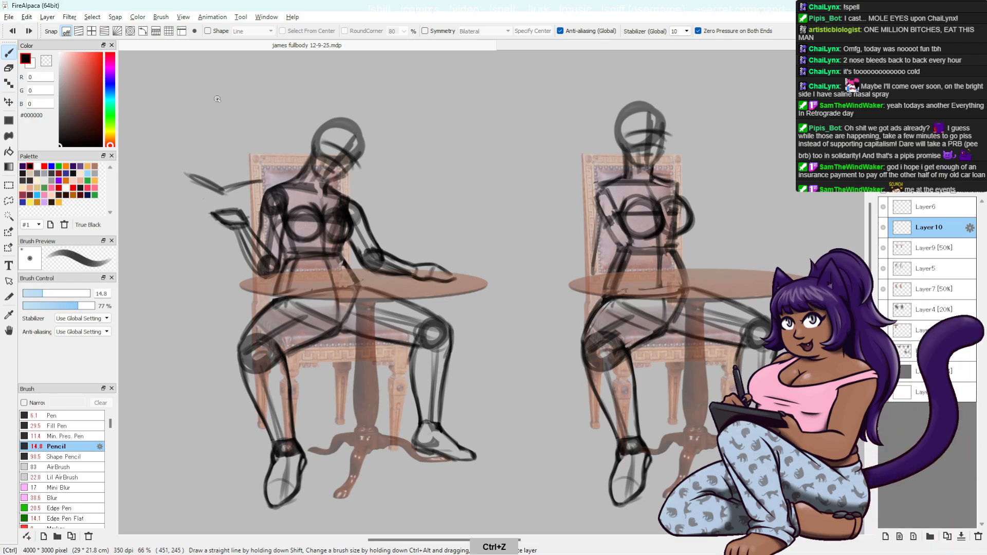
mouse_move(211, 190)
left_mouse_down()
mouse_move(185, 179)
mouse_move(250, 175)
left_mouse_up()
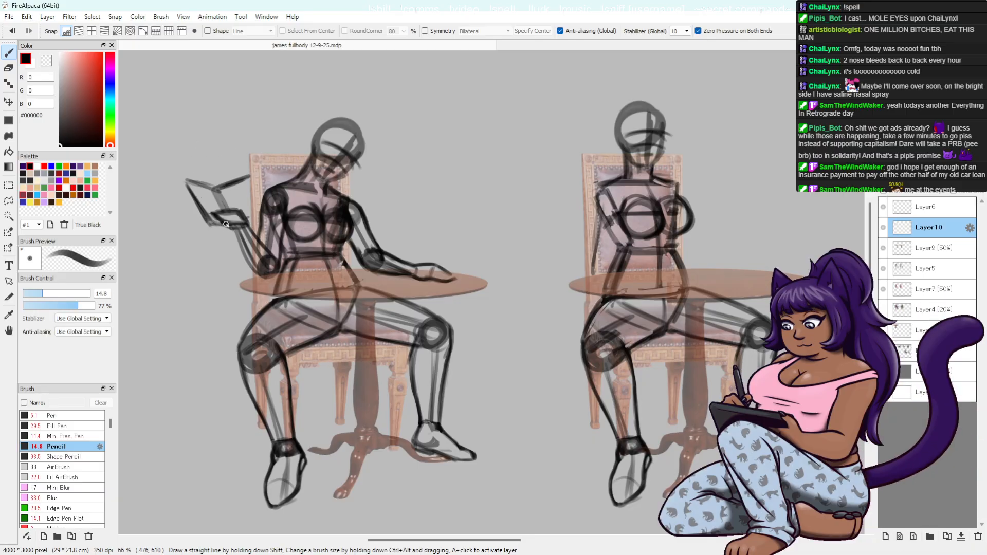
- Refine the open book's cover edges and spine above the raised hand, alternating the Detail Eraser and Pencil
key("e")
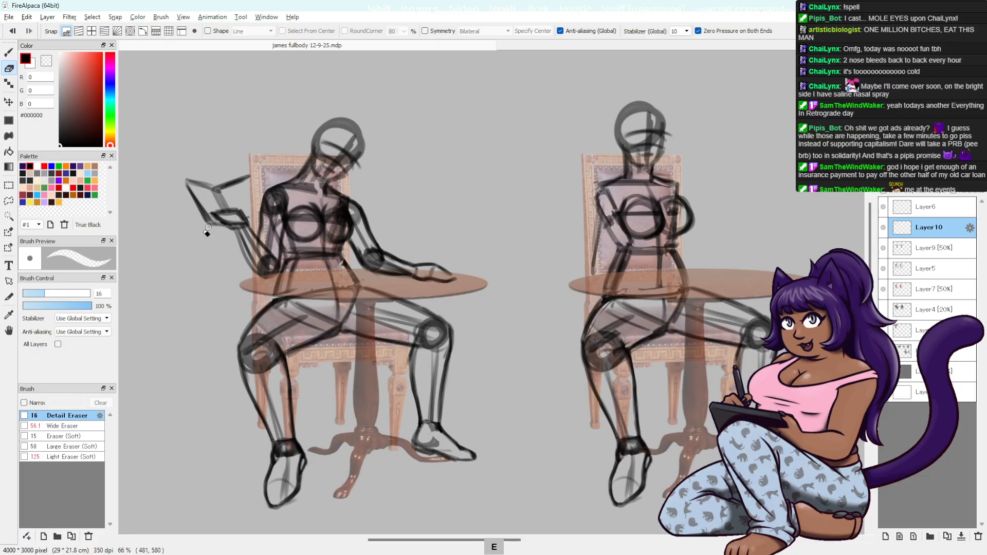
left_click_drag(188, 189, 205, 212)
key("b")
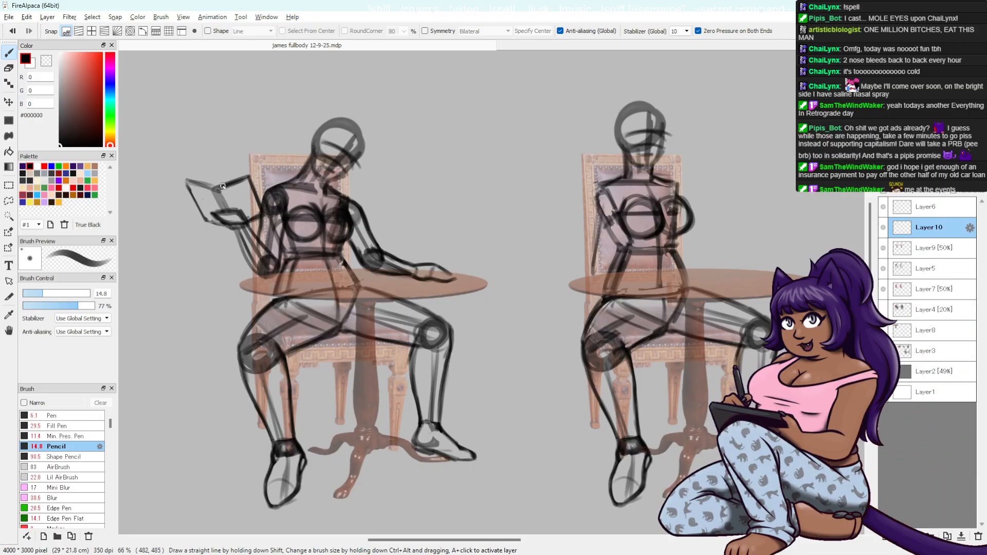
key("e")
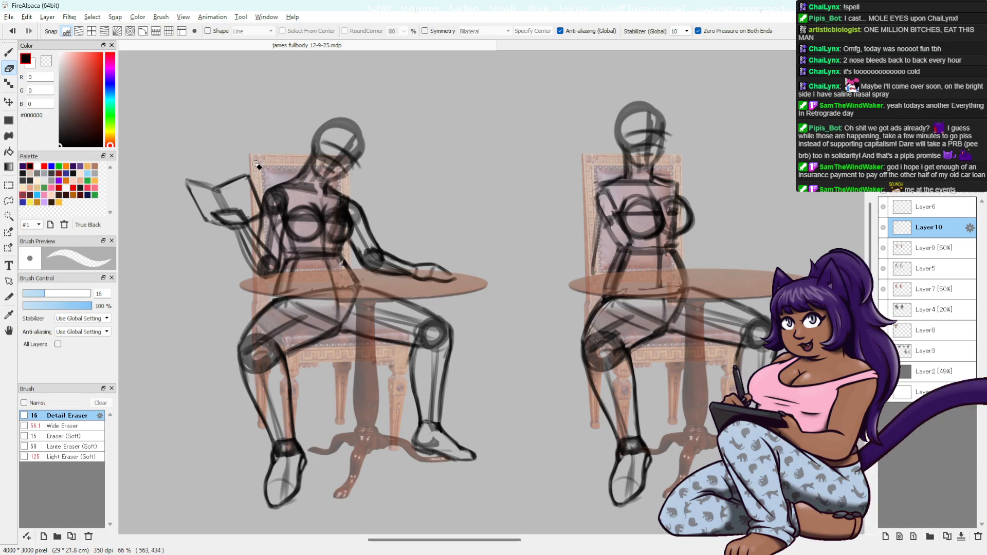
key("b")
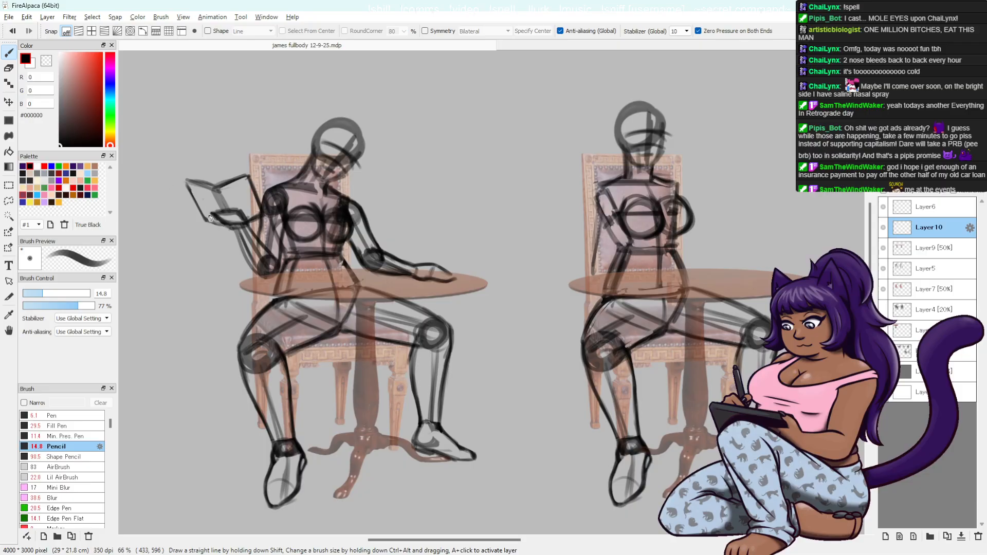
key("e")
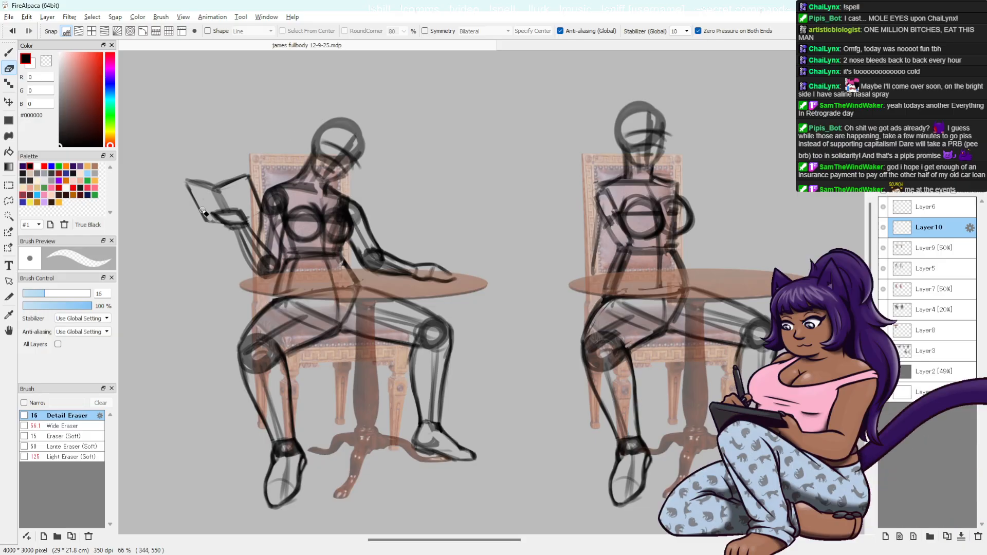
key("b")
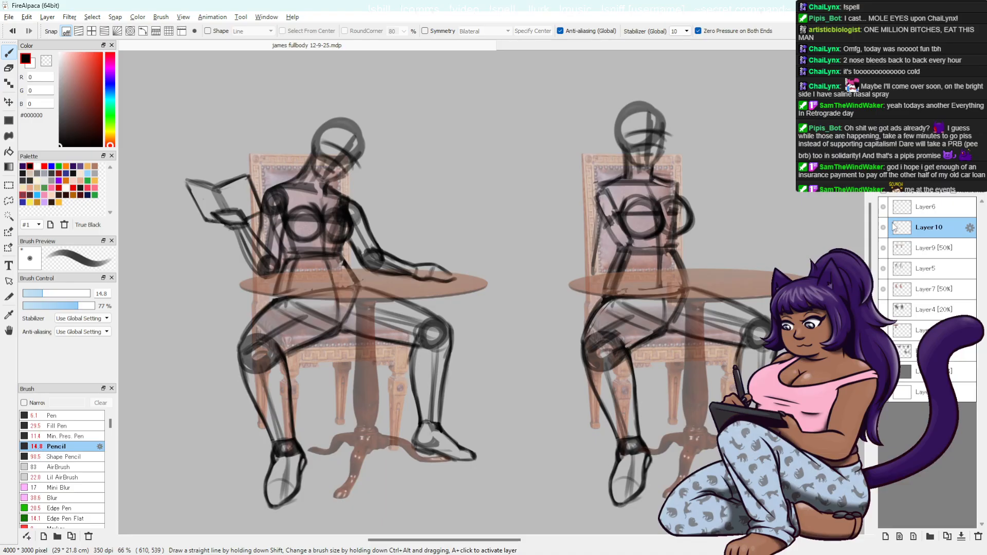
- Cut the book and raised-hand strokes from Layer10 onto a new layer, place it above Layer5 and merge it down
key("l")
mouse_move(251, 246)
left_mouse_down()
mouse_move(175, 165)
mouse_move(270, 257)
left_mouse_up()
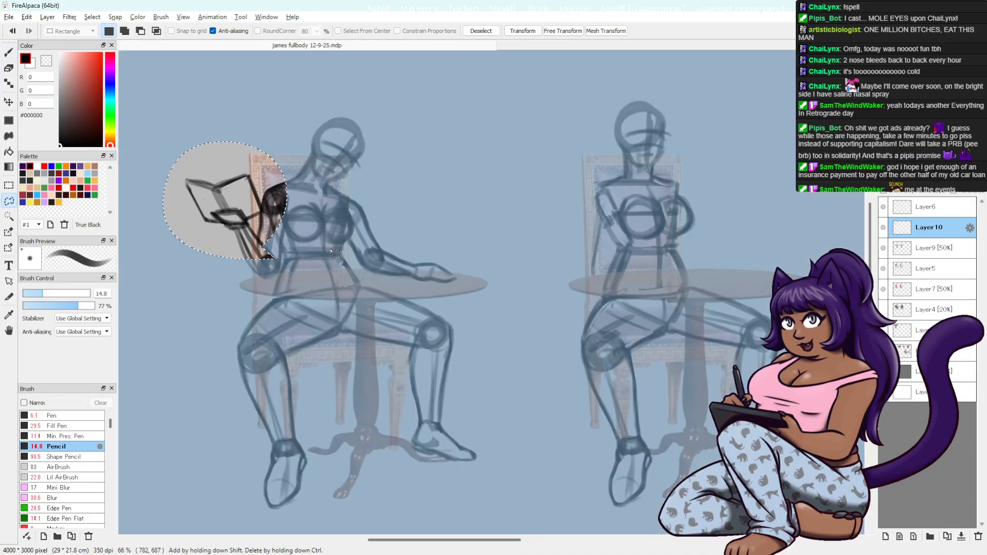
key("ctrl+x")
key("ctrl+v")
key("ctrl+d")
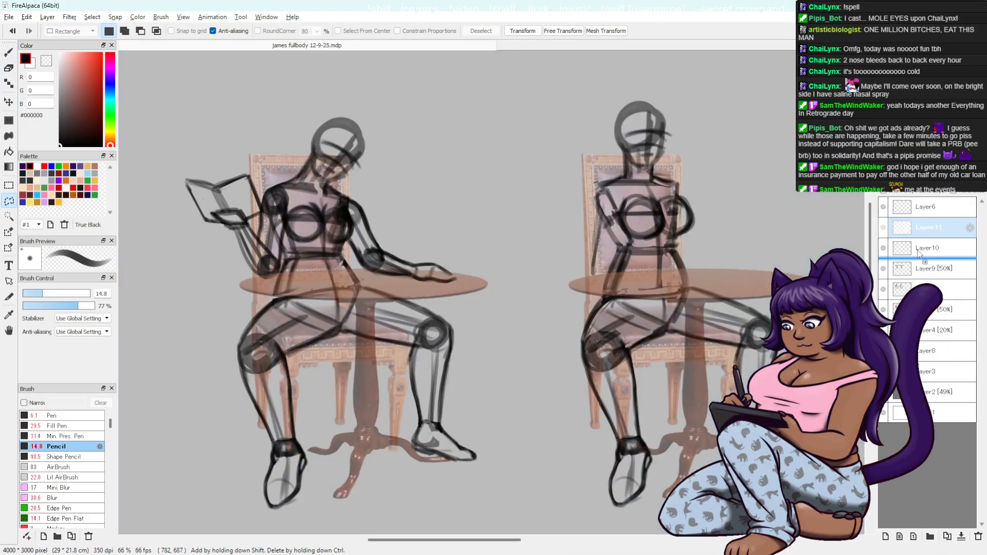
left_click_drag(925, 227, 912, 280)
left_click(960, 537)
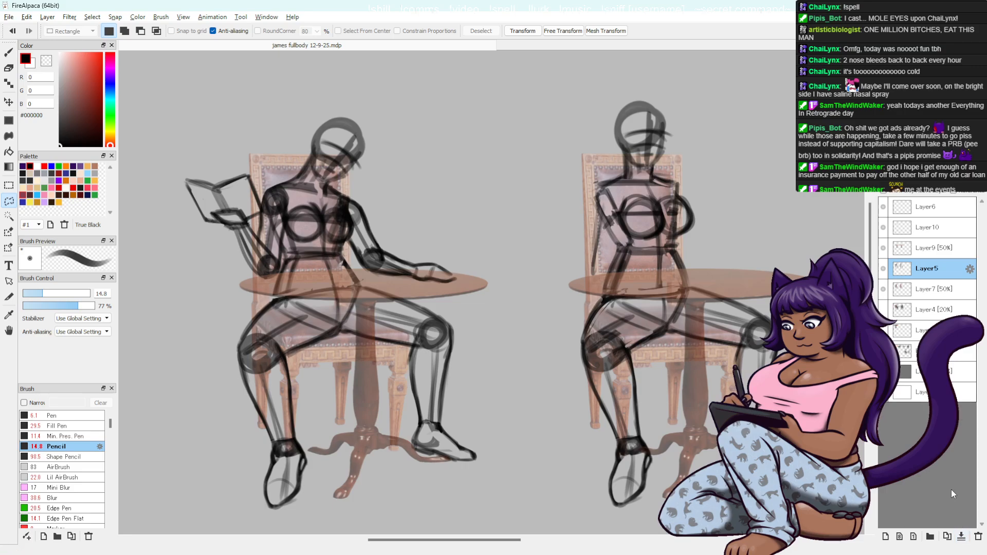
- Undo a stray erasure on Layer5, save the file, and rework the book's outer cover edge with the Pencil and Detail Eraser
key("e")
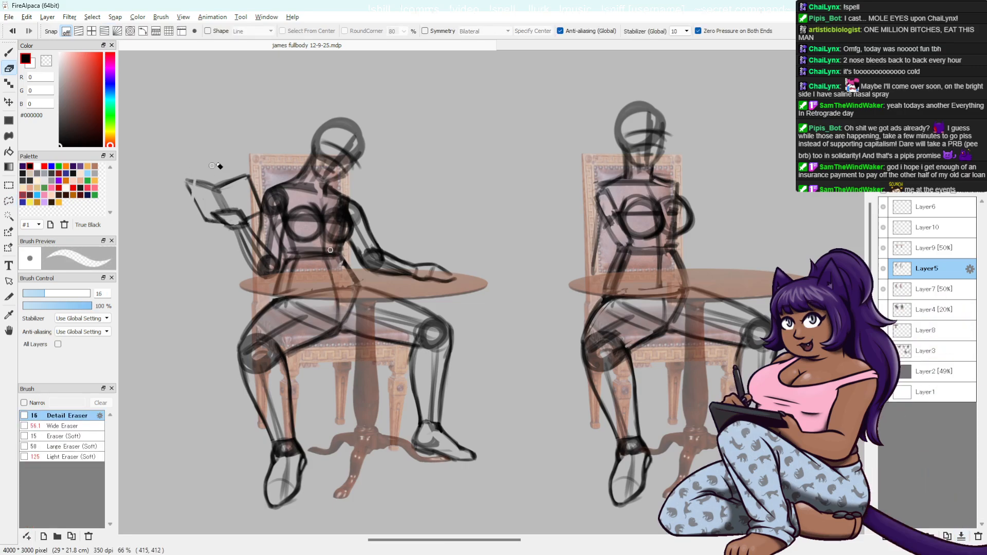
left_click_drag(242, 215, 249, 255)
key("ctrl+z")
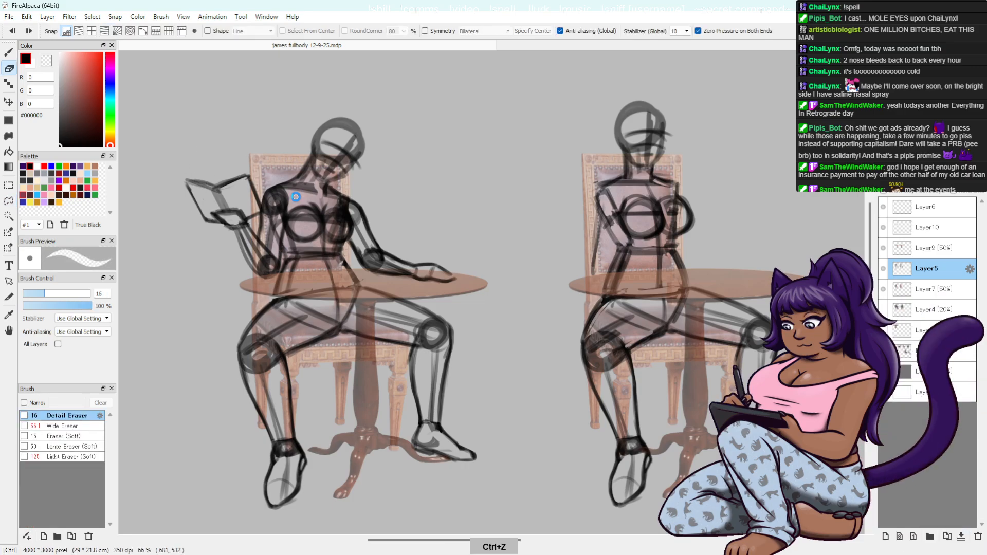
key("ctrl+s")
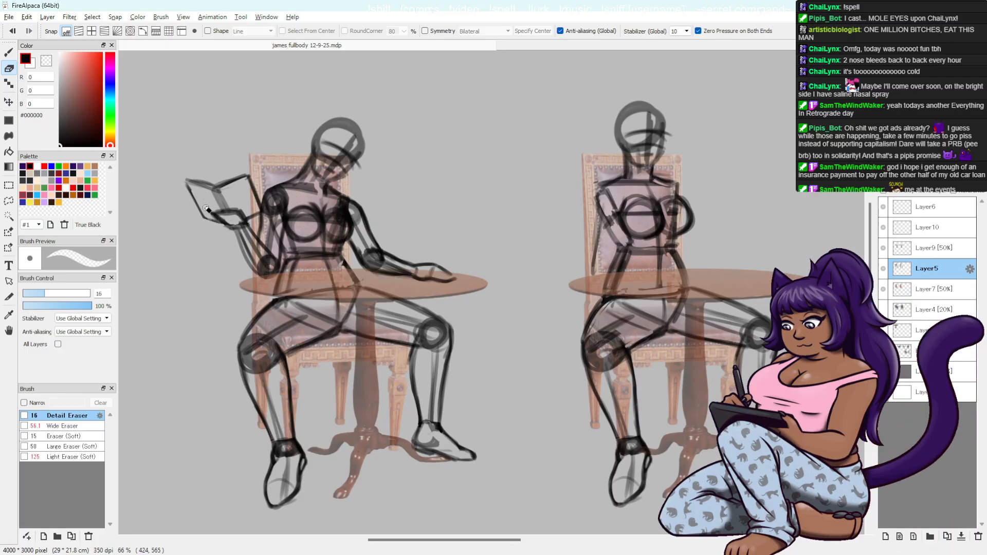
key("b")
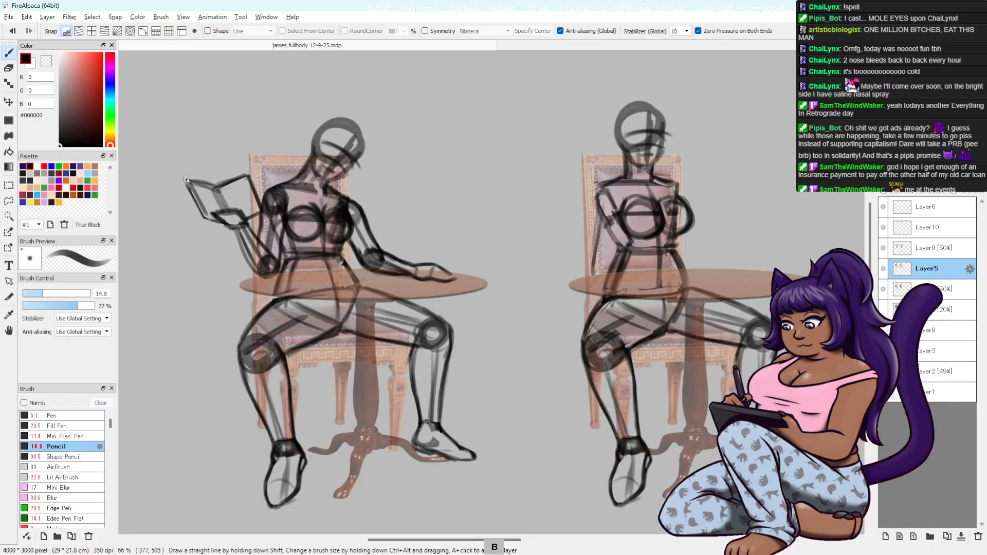
key("e")
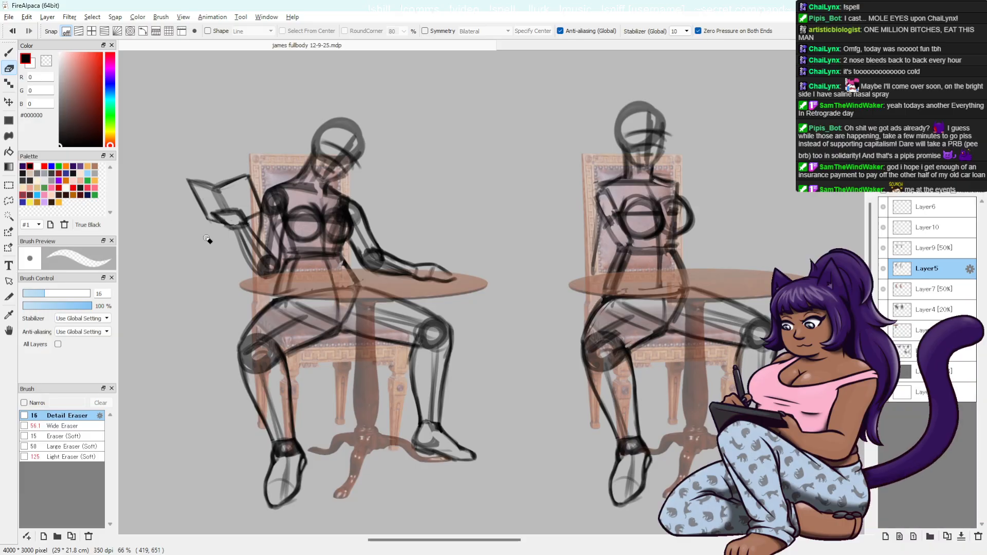
- Sketch a teacup on a saucer at the first figure's table on Layer10, undoing misplaced strokes and cleaning up the lines
left_click(930, 227)
key("b")
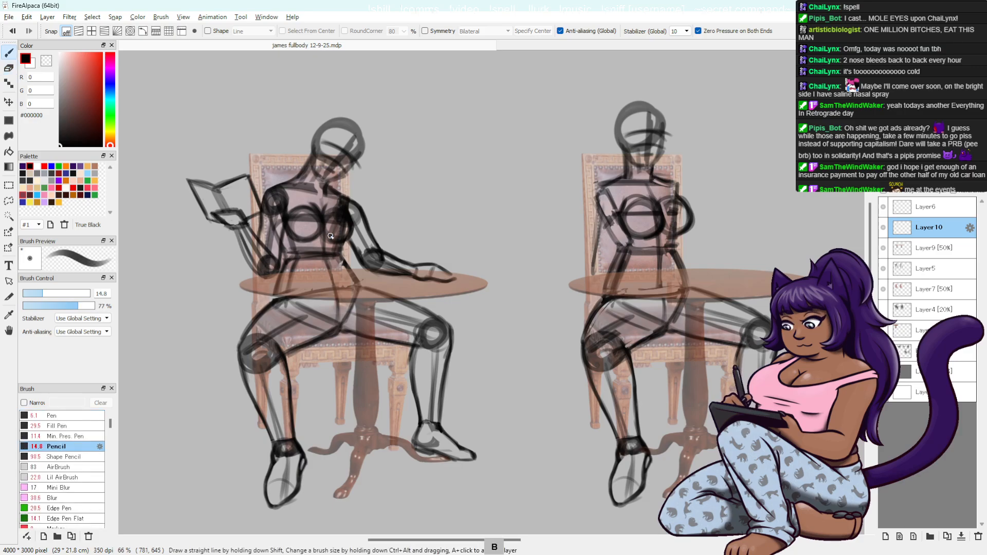
left_click_drag(321, 268, 335, 272)
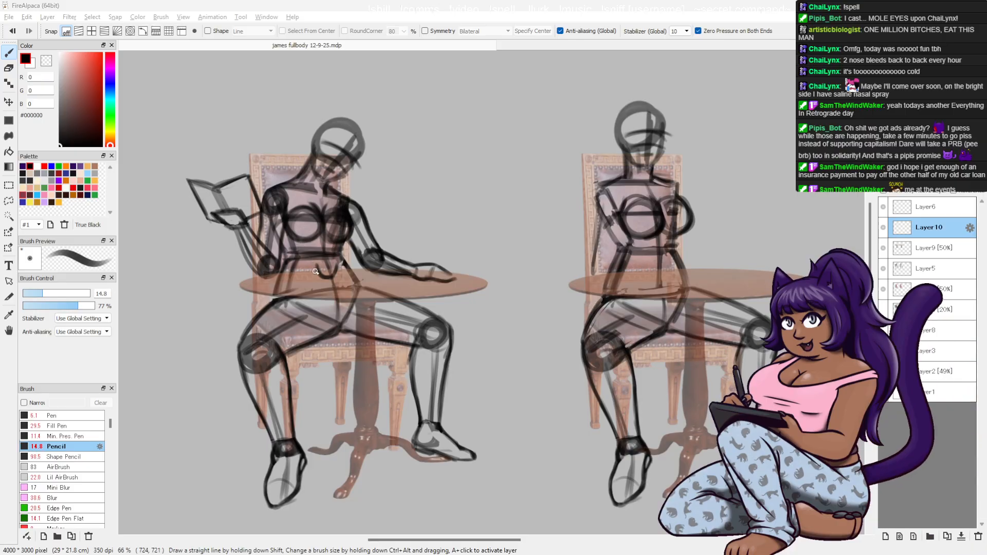
key("ctrl+z")
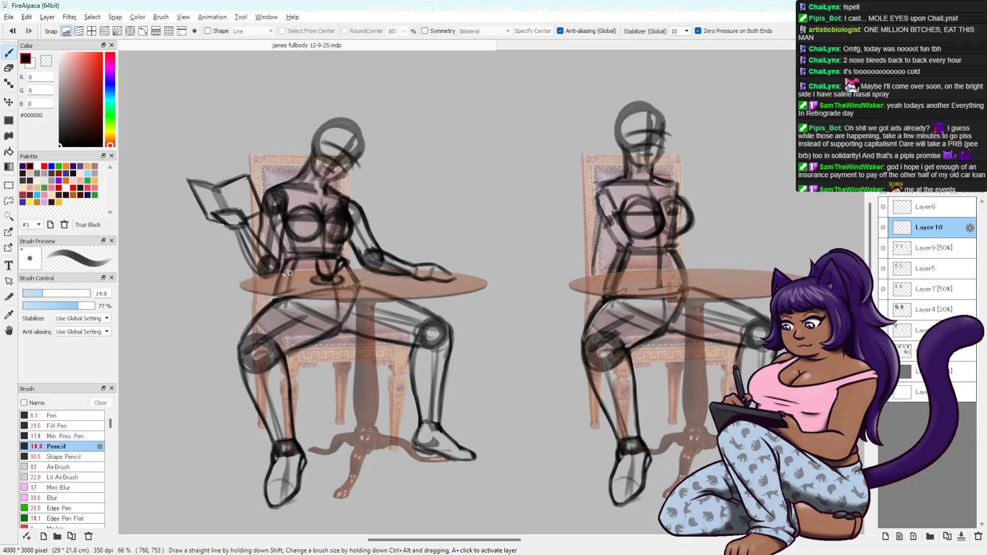
key("e")
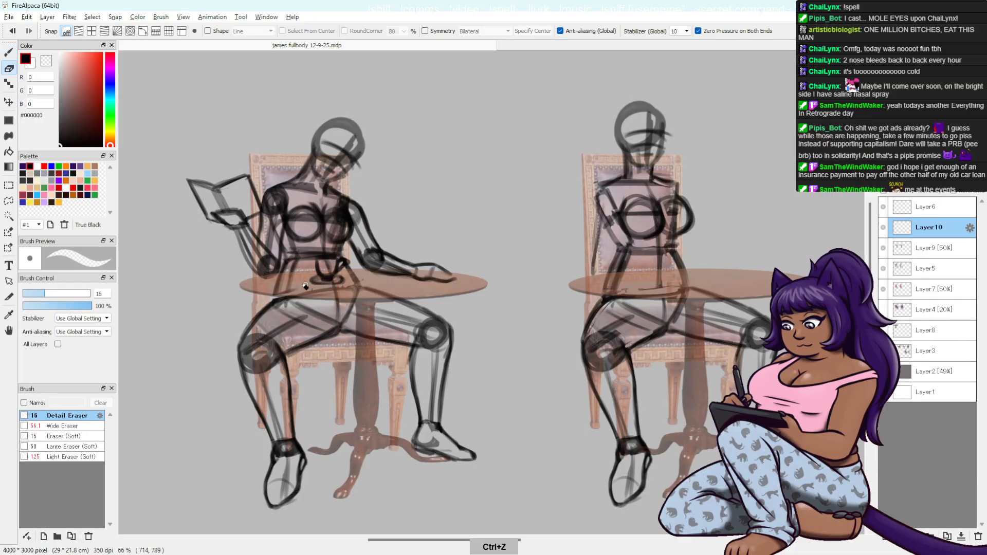
key("b")
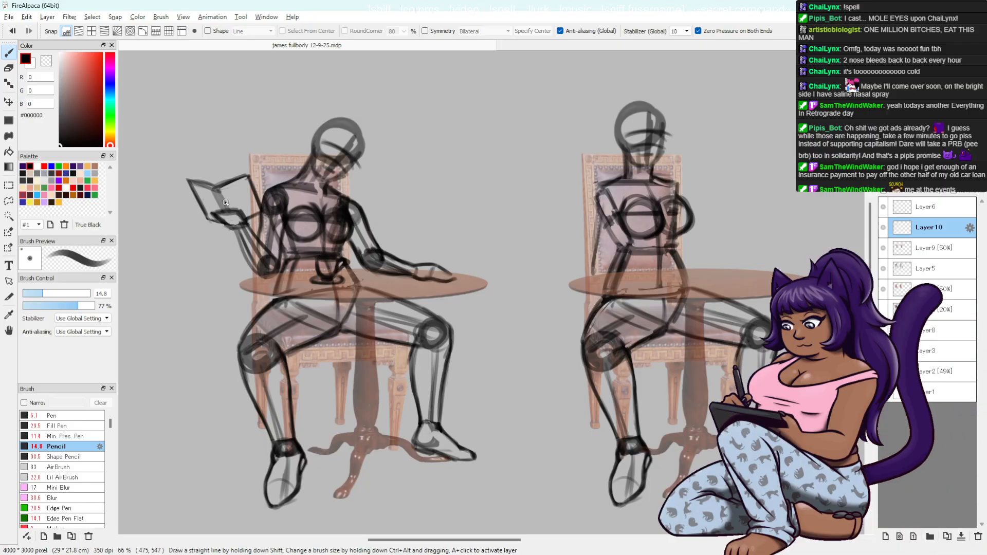
- Select the teacup and saucer on Layer10 and move them along the table toward the figure's resting forearm
key("l")
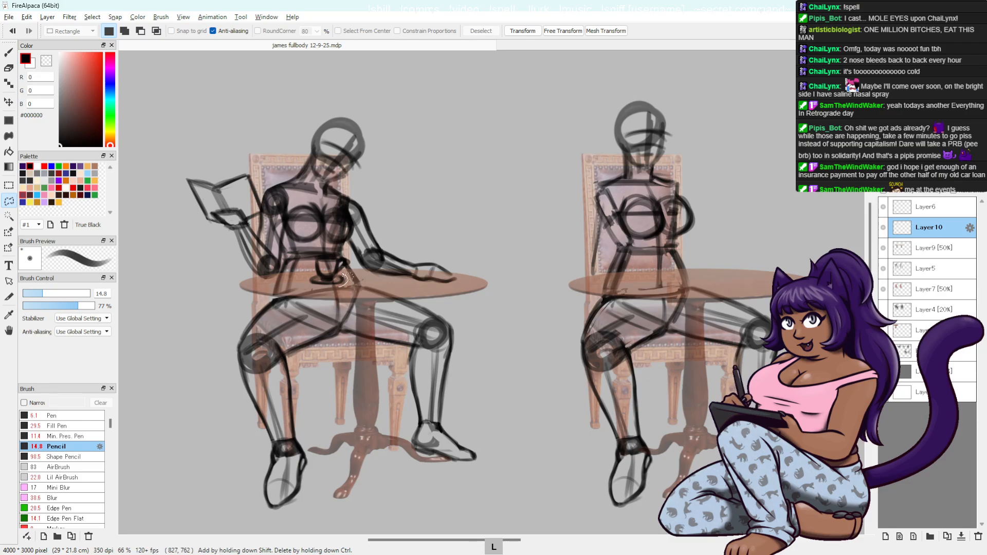
mouse_move(342, 260)
left_mouse_down()
mouse_move(314, 258)
mouse_move(312, 285)
mouse_move(343, 285)
left_mouse_up()
key("e")
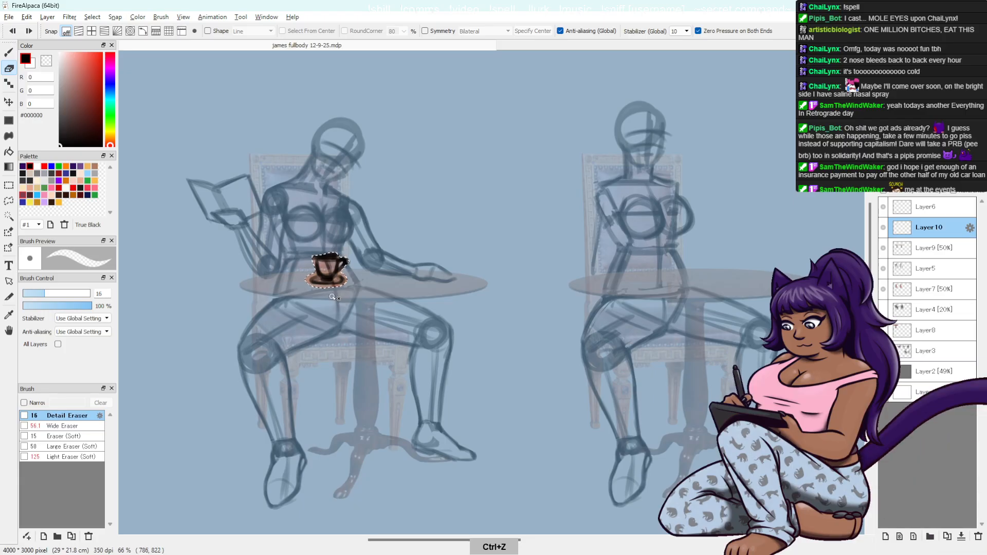
key("v")
mouse_move(333, 284)
left_mouse_down()
mouse_move(363, 278)
mouse_move(372, 290)
mouse_move(362, 280)
left_mouse_up()
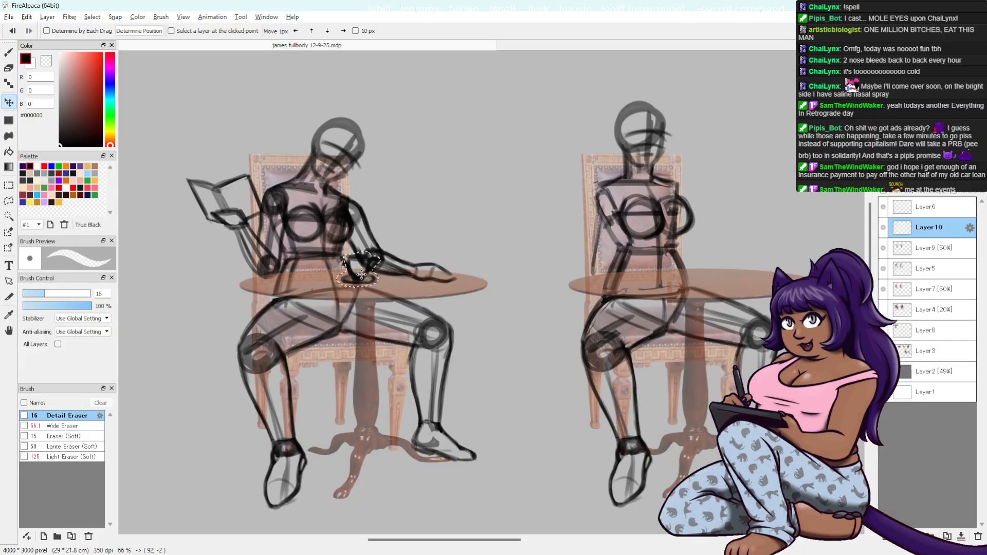
key("ctrl+d")
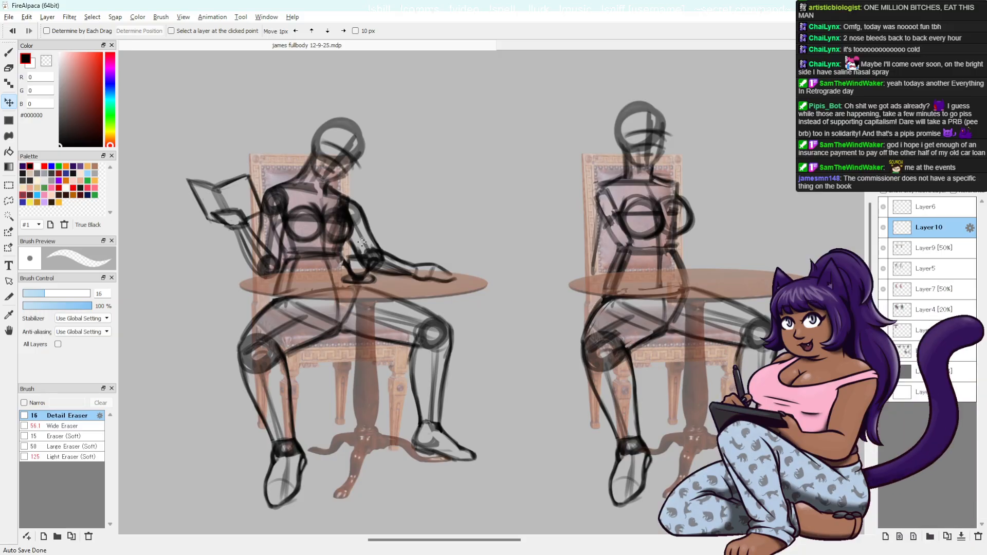
- Sketch text lines across the open book's page with the Pencil on Layer10
key("b")
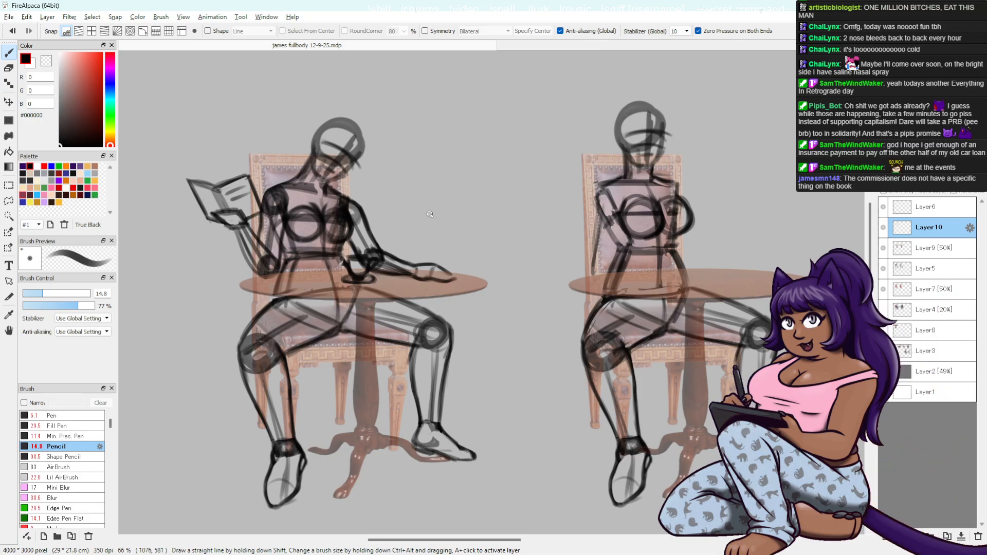
- Reselect the teacup and saucer on Layer10 and shift them slightly back toward the figure's waist, away from the resting arm's elbow
key("l")
key("ctrl+z")
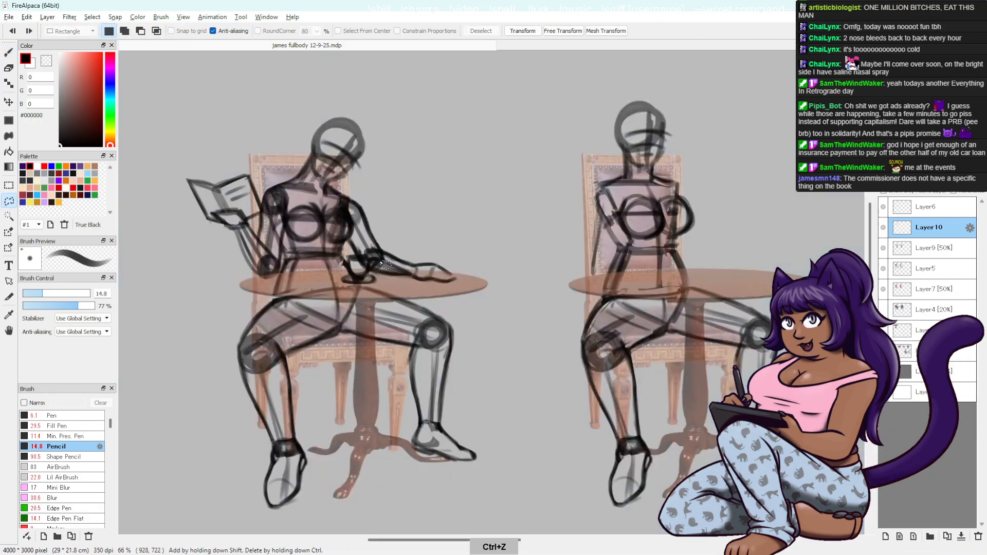
mouse_move(376, 284)
left_mouse_down()
mouse_move(379, 259)
mouse_move(348, 257)
mouse_move(338, 278)
mouse_move(374, 284)
left_mouse_up()
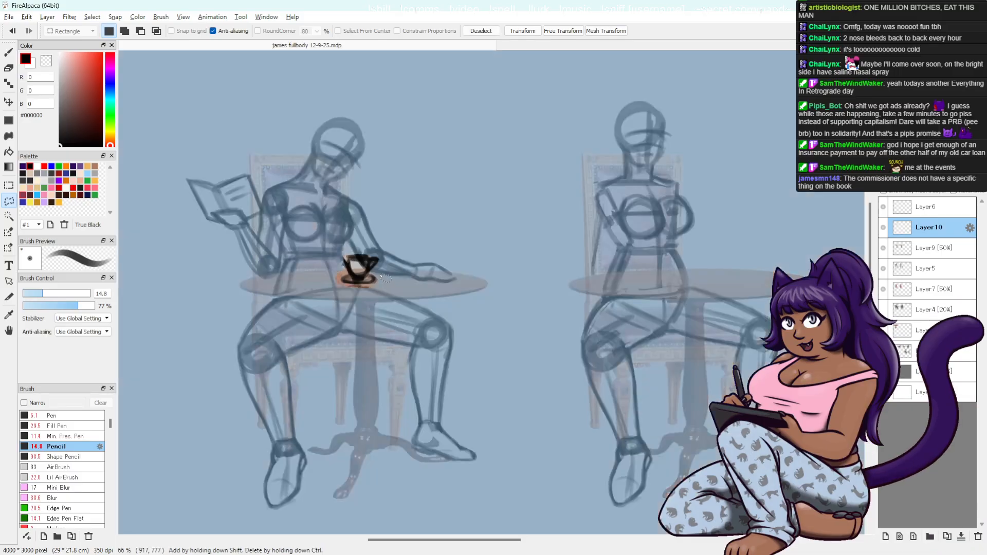
key("e")
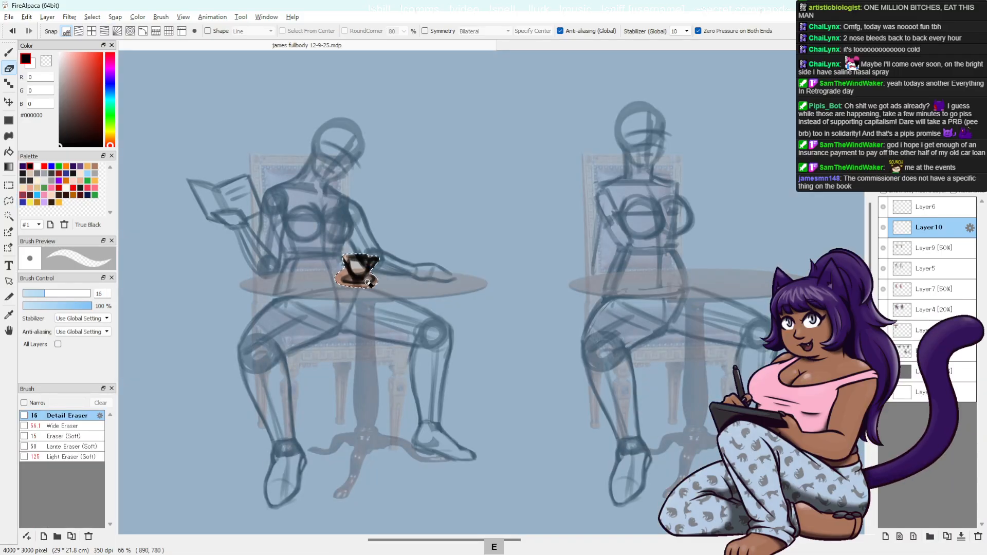
key("v")
left_click_drag(365, 283, 356, 283)
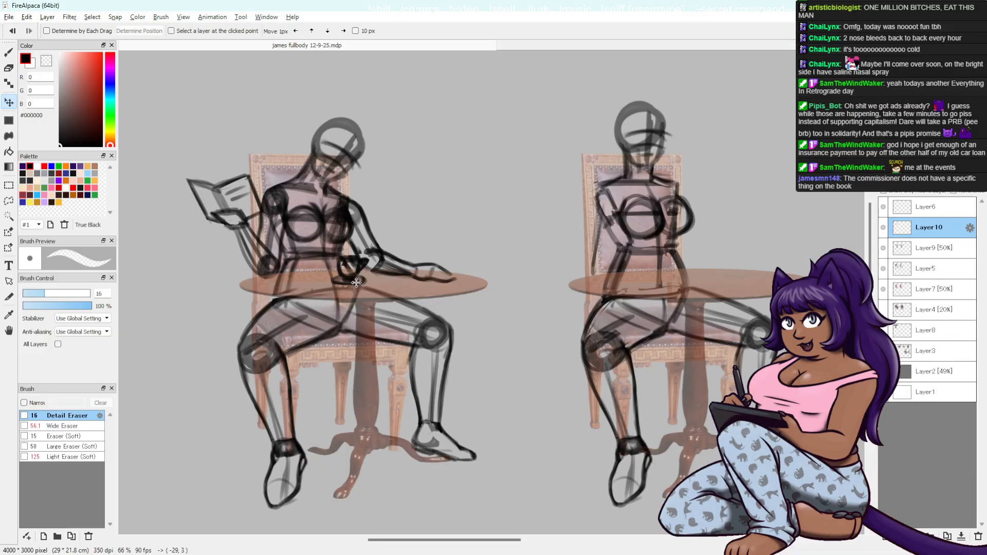
left_click_drag(356, 283, 355, 282)
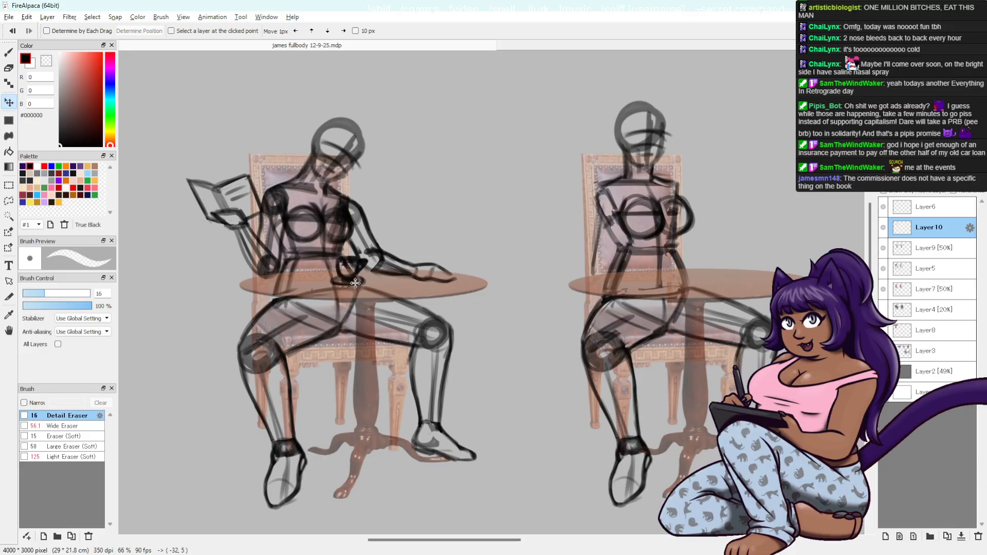
left_click_drag(355, 282, 352, 280)
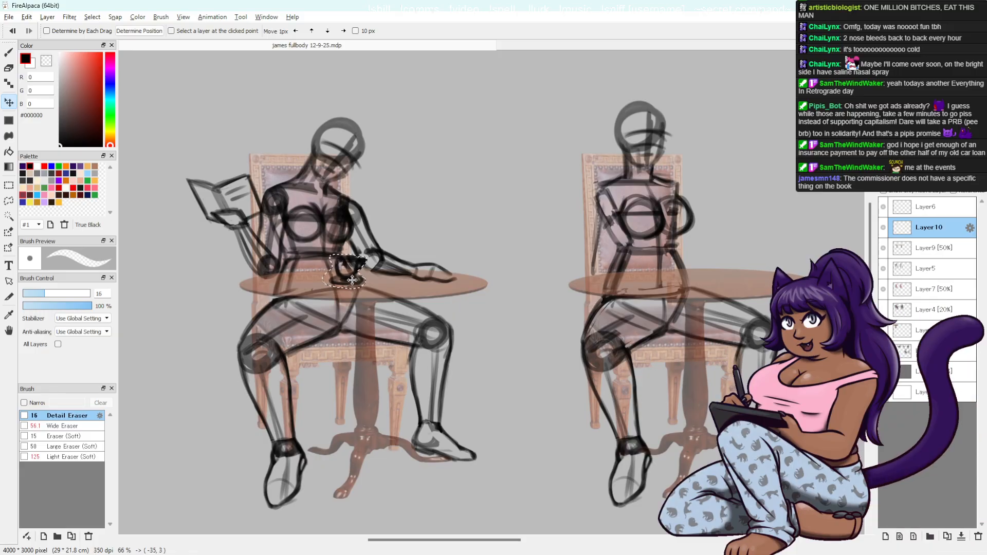
key("ctrl+d")
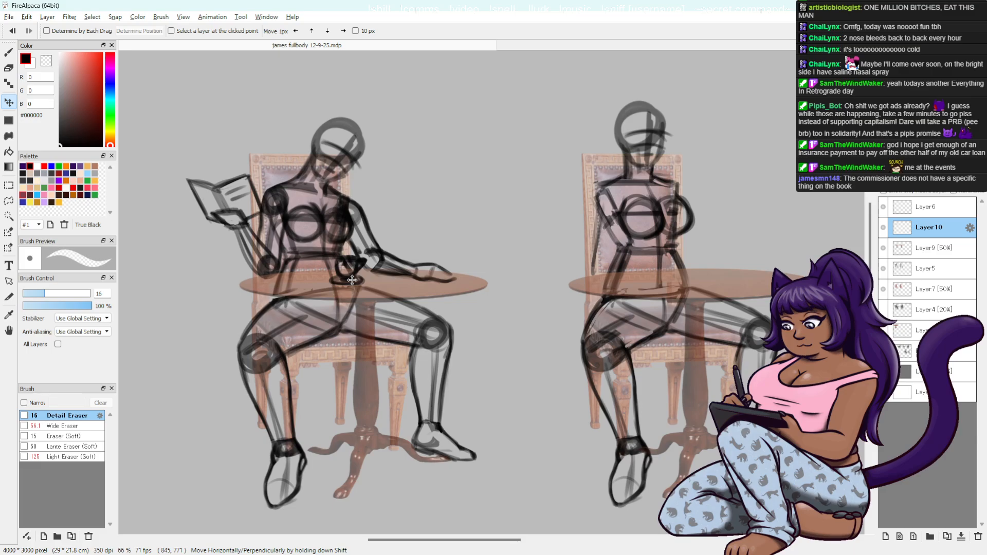
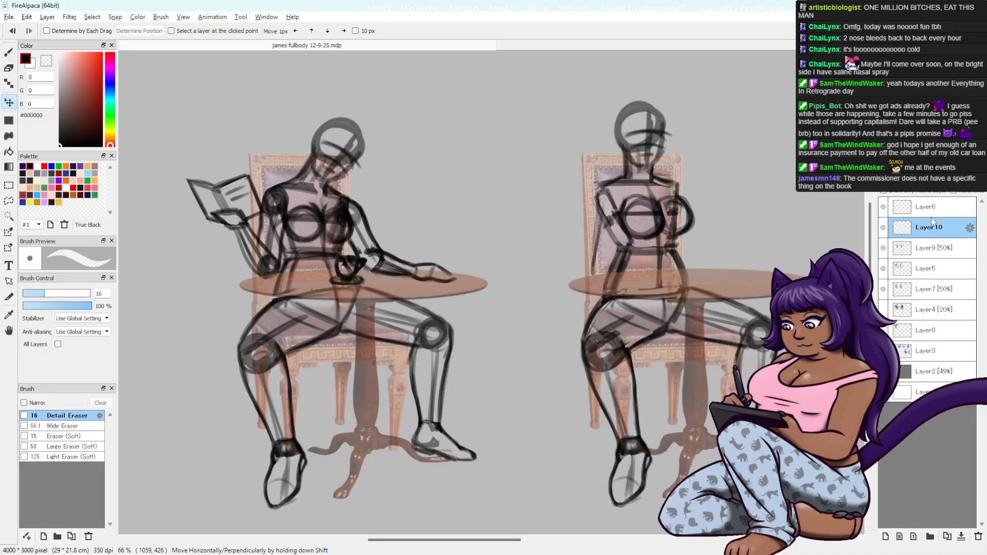
- Sketch the first figure's fingers over the held book with the Pencil on Layer5, undoing misplaced strokes, and save the file
key("b")
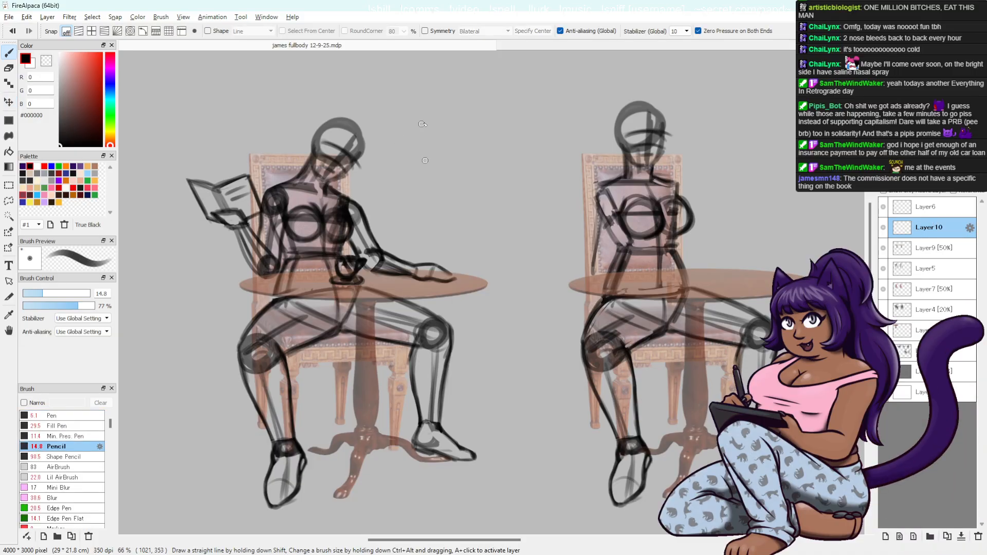
key("ctrl+z")
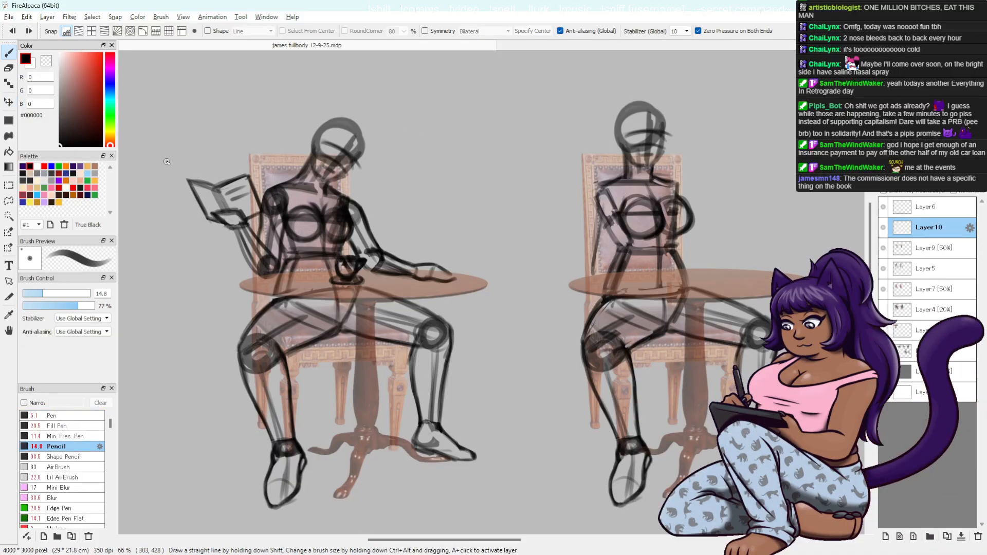
key("e")
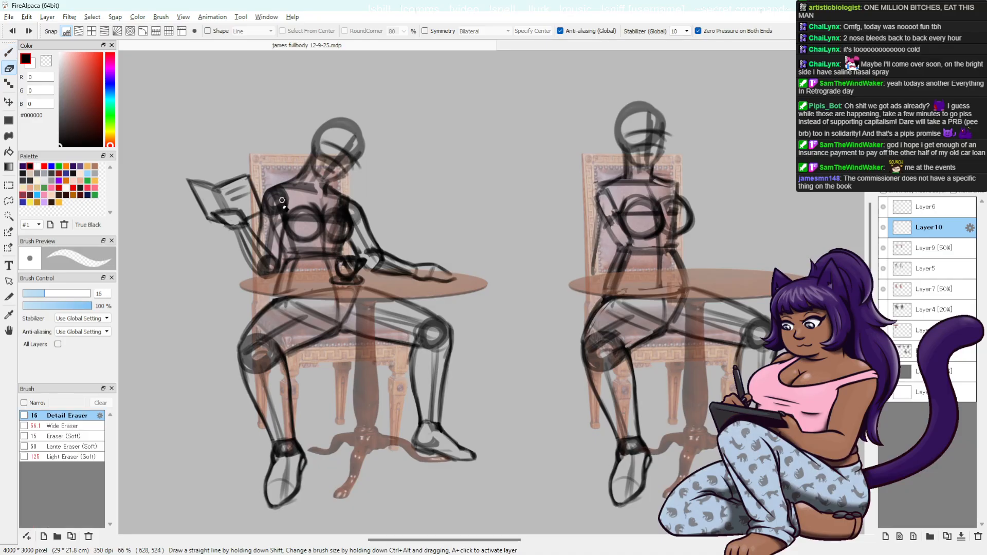
left_click(922, 253)
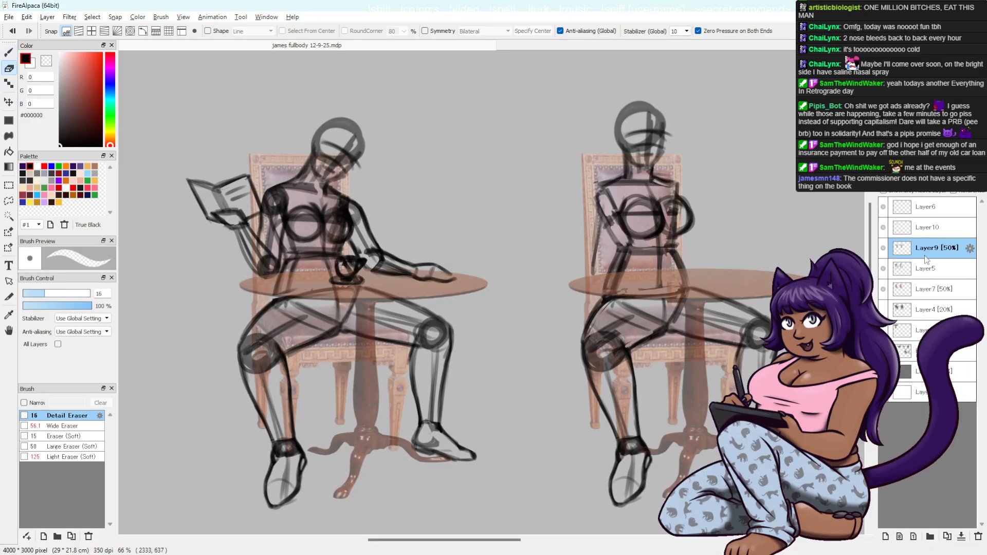
left_click(926, 267)
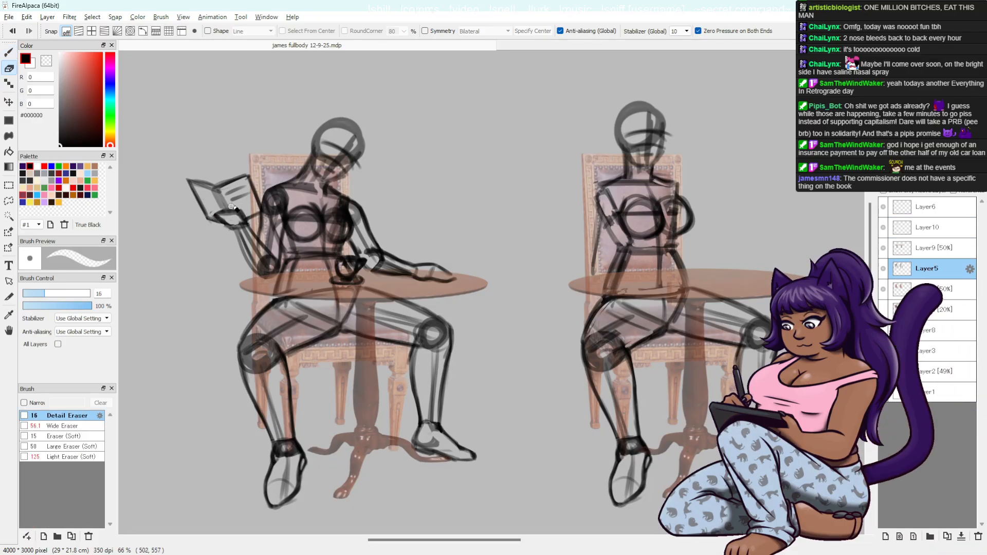
key("b")
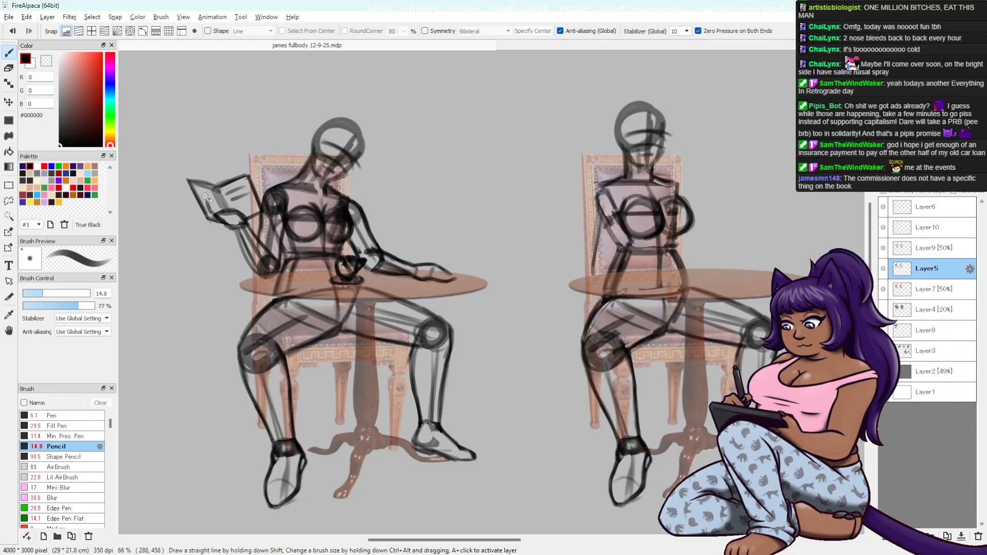
key("ctrl+z")
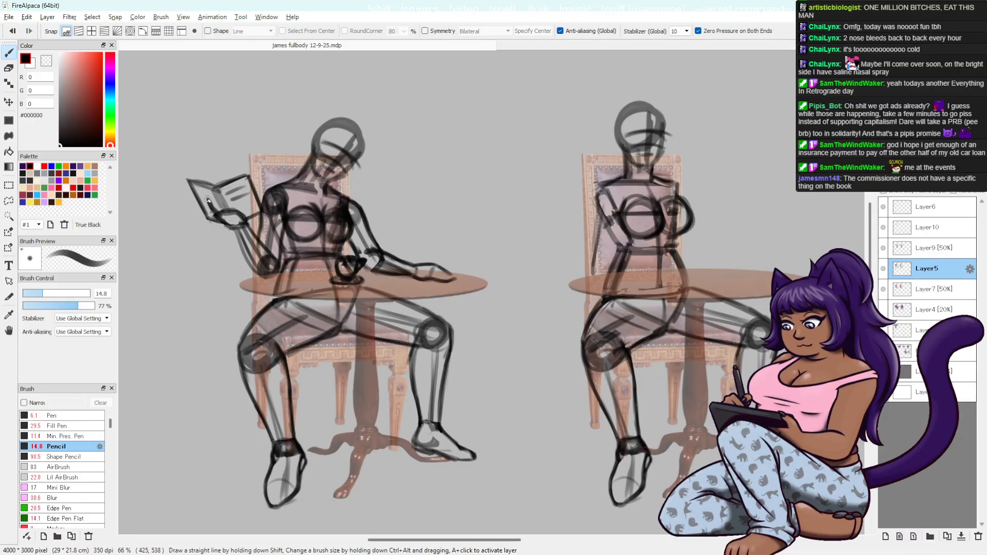
left_click_drag(219, 209, 221, 212)
key("ctrl+z")
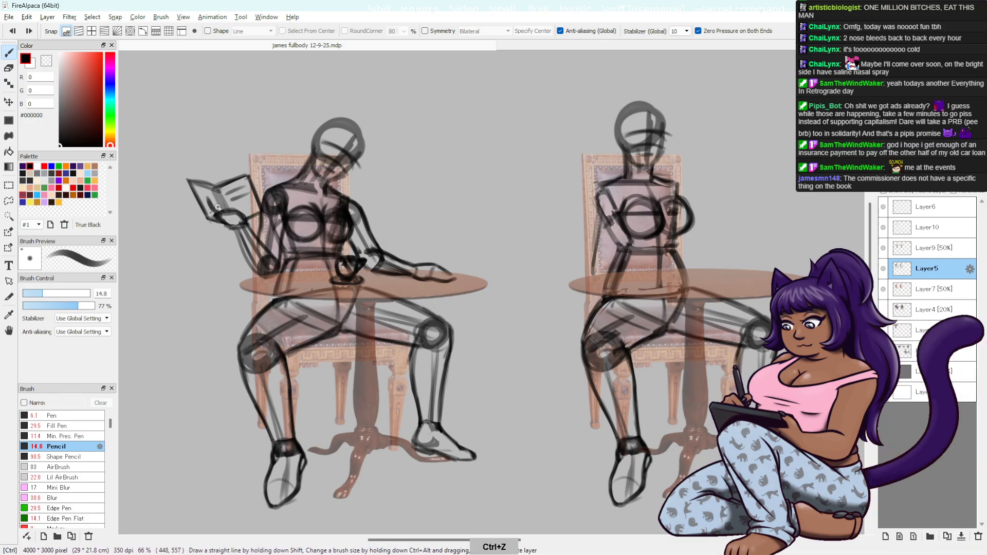
key("ctrl+z")
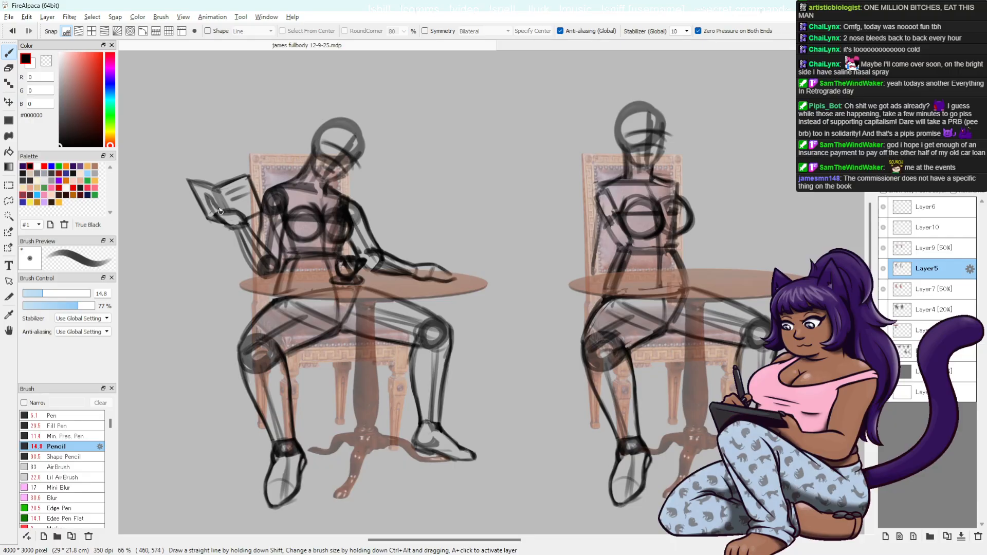
key("ctrl+z")
key("ctrl+s")
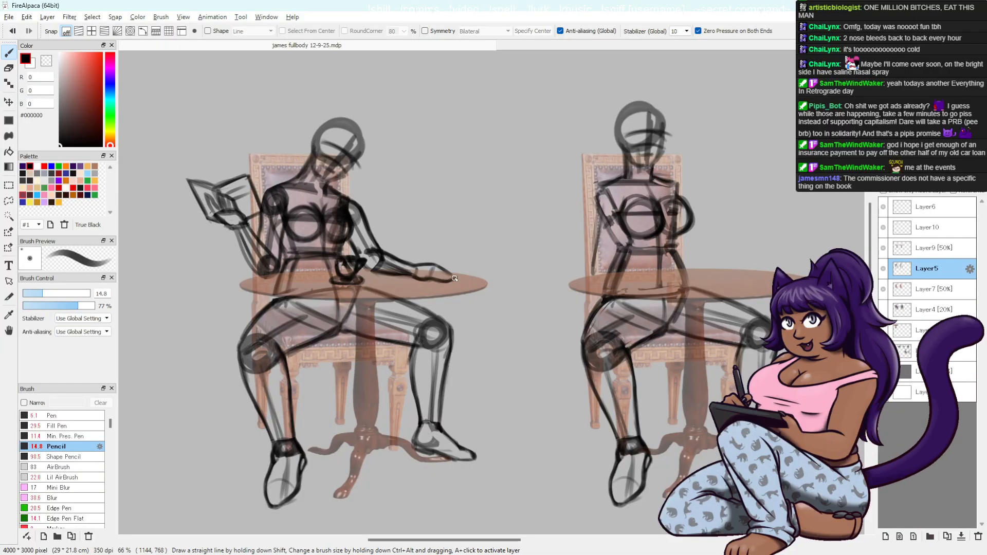
- Sketch the second figure's lowered upper arm and elbow joint beside the torso on Layer5, checking the layer's visibility first
key("space")
left_click_drag(765, 320, 631, 299)
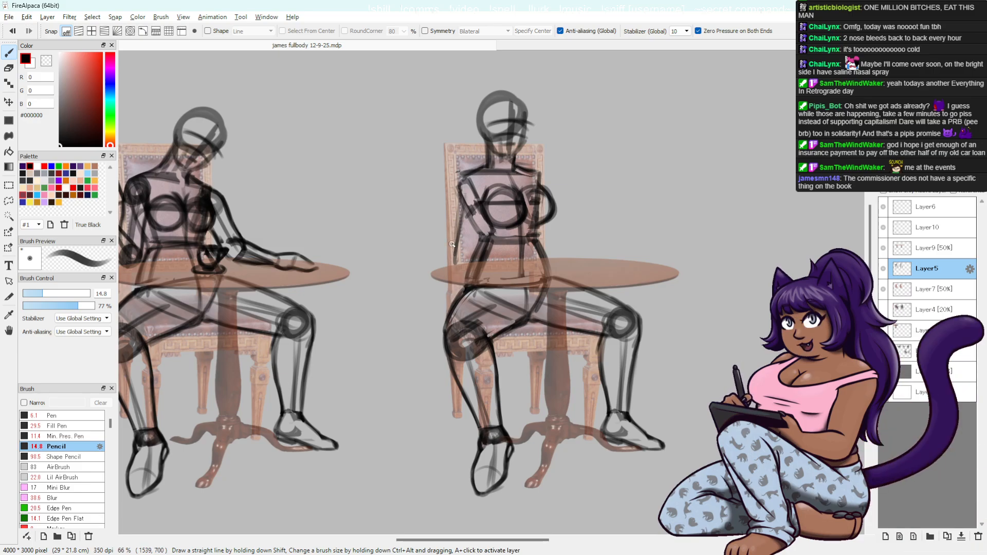
left_click(883, 269)
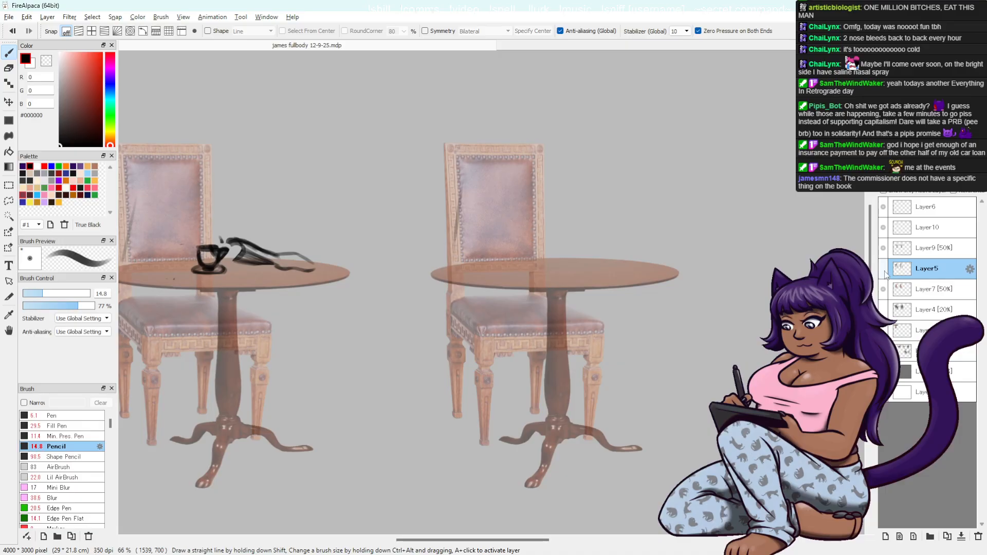
left_click(883, 269)
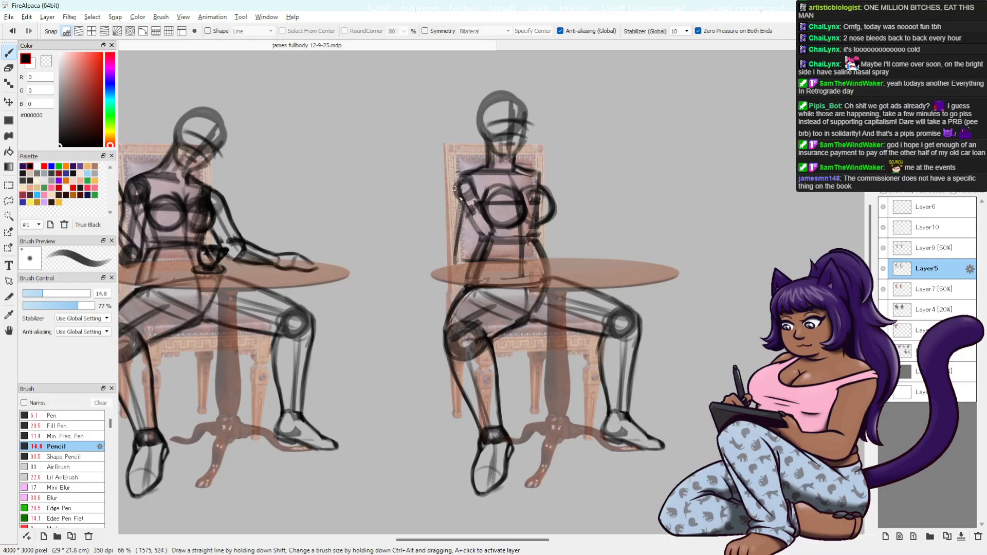
mouse_move(466, 250)
left_mouse_down()
mouse_move(455, 257)
mouse_move(460, 246)
left_mouse_up()
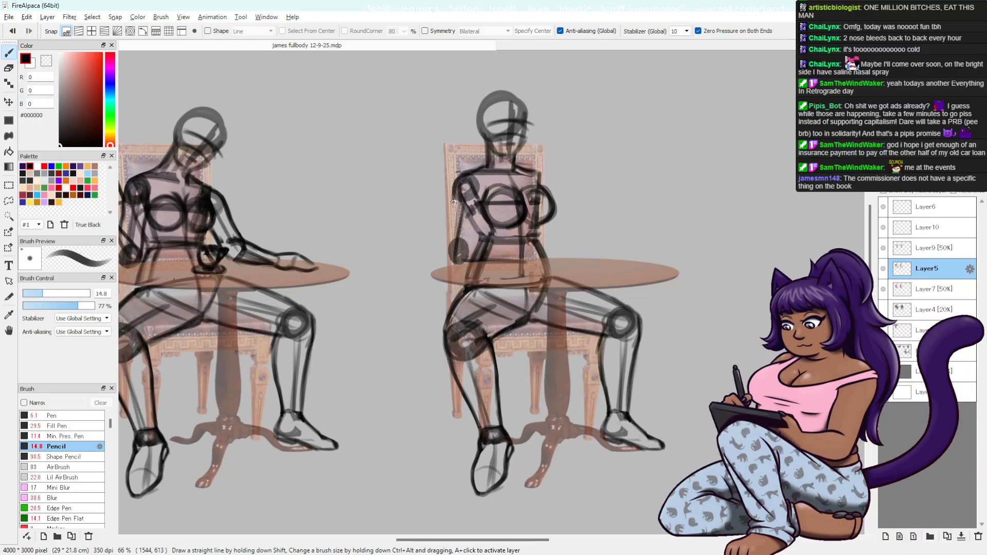
mouse_move(455, 177)
left_mouse_down()
mouse_move(445, 237)
mouse_move(452, 213)
mouse_move(447, 257)
left_mouse_up()
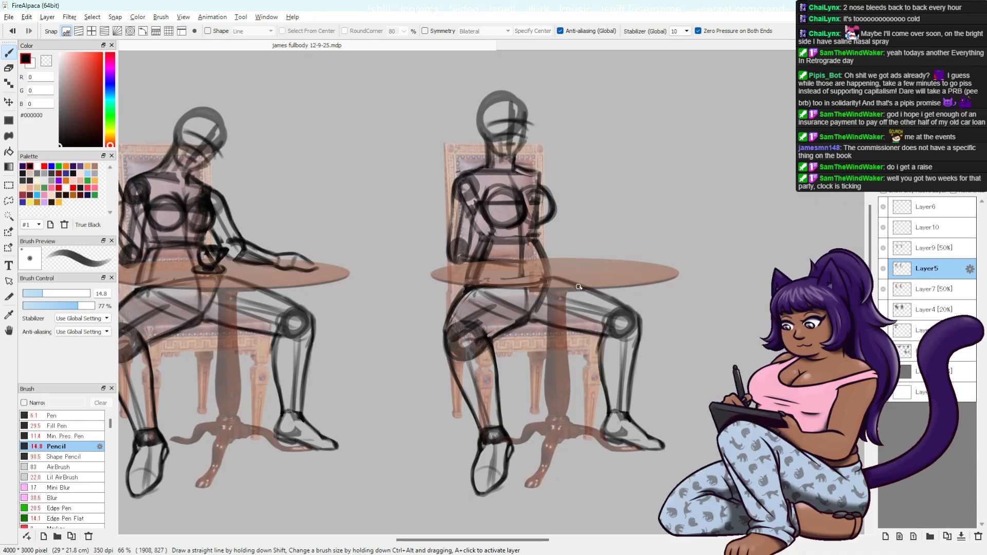
- Clean up the second figure's lowered arm on Layer5 and rework its outer contour, undoing the misplaced stroke
key("e")
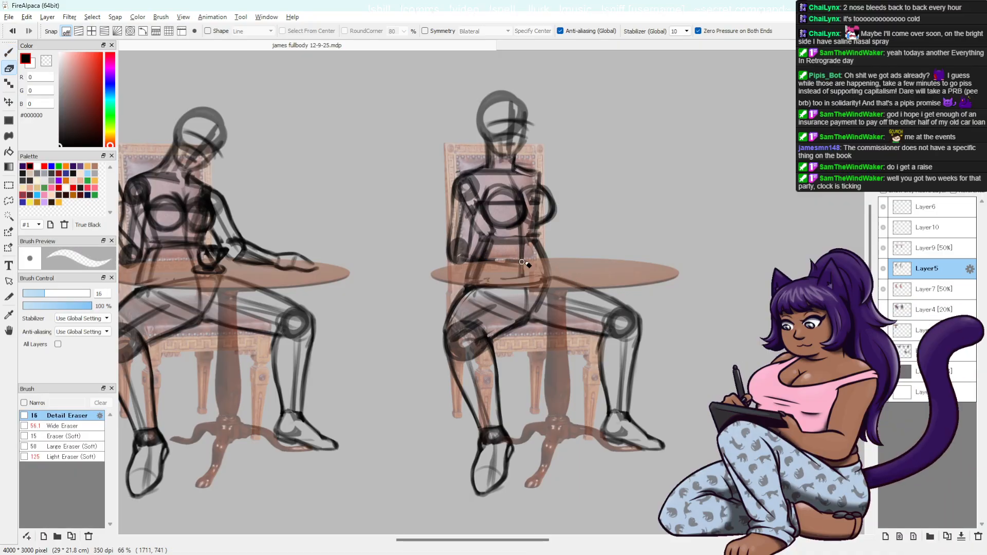
key("b")
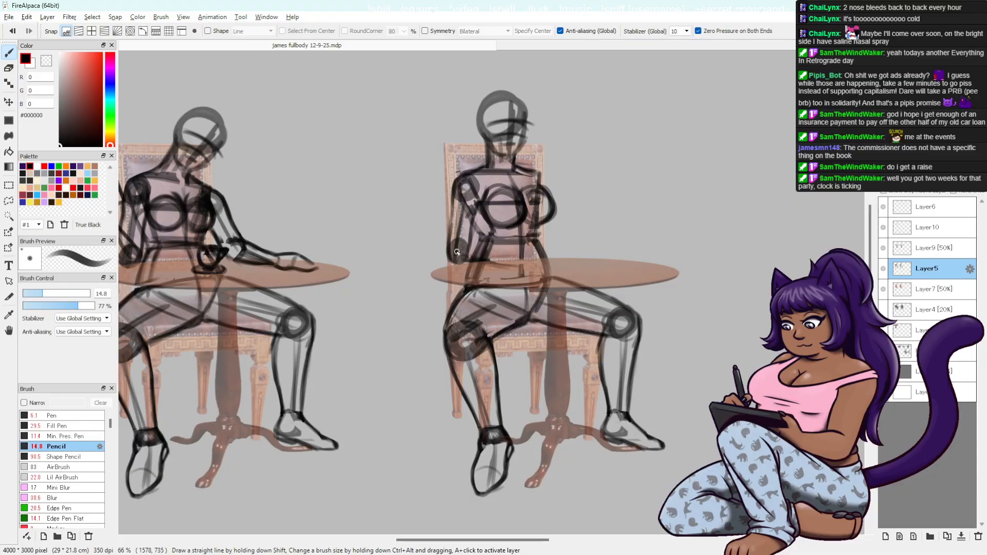
key("e")
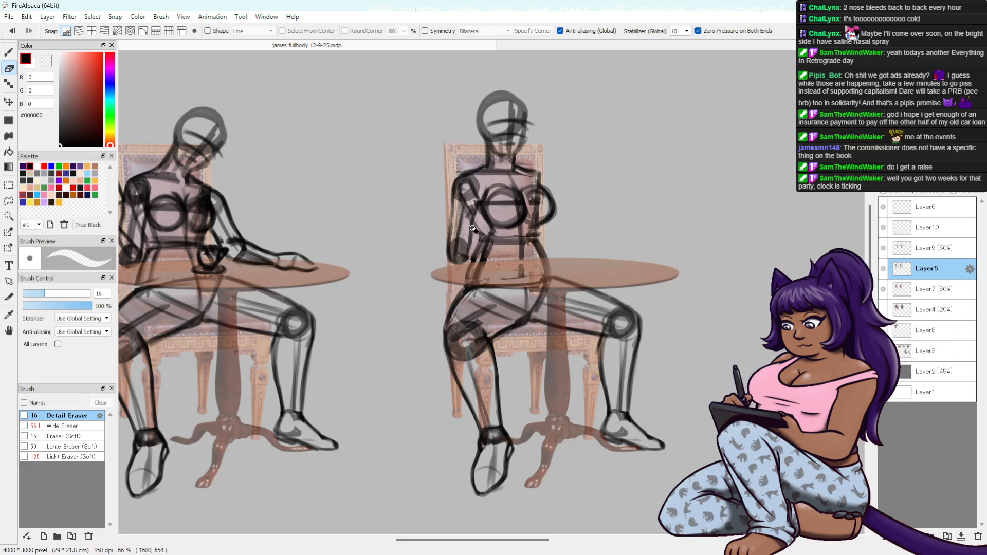
key("b")
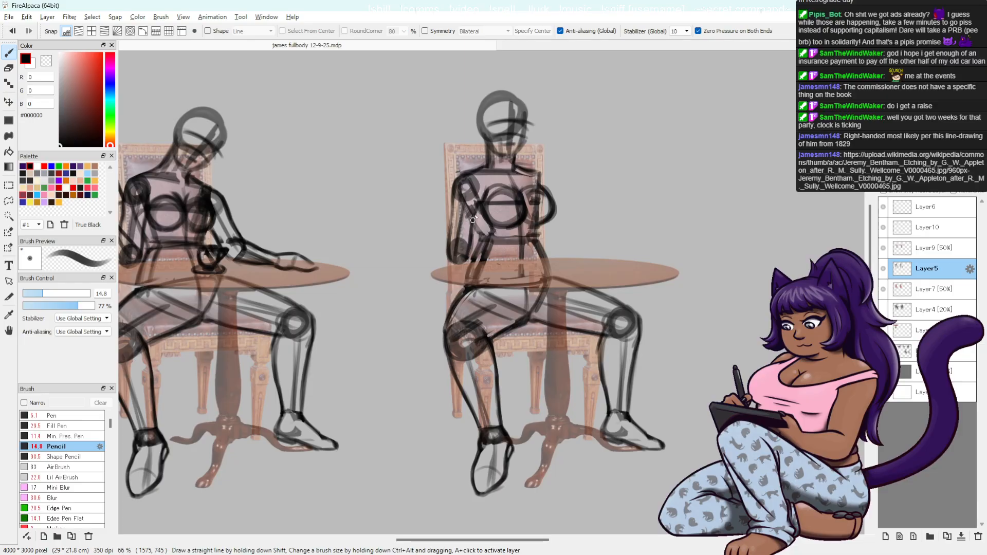
left_click_drag(455, 203, 447, 255)
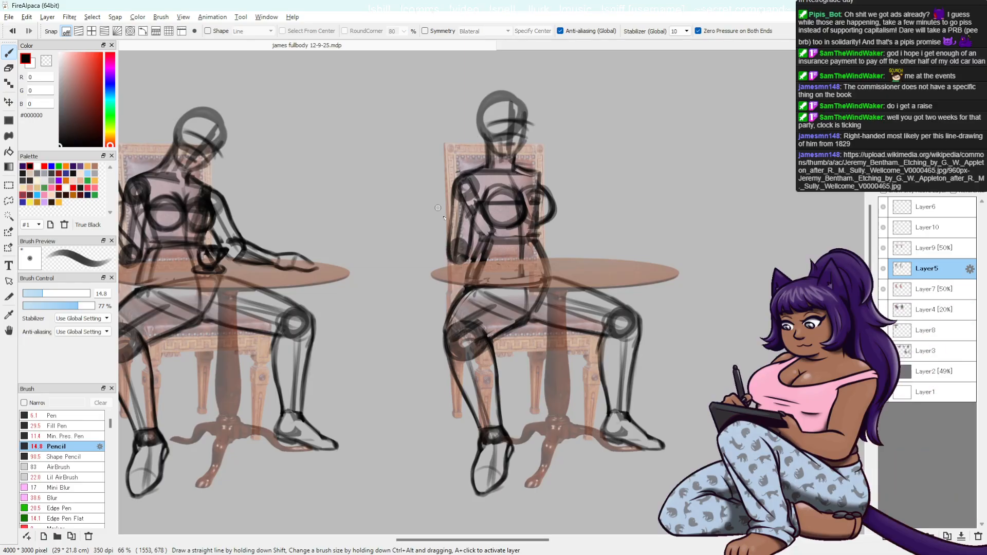
key("ctrl+z")
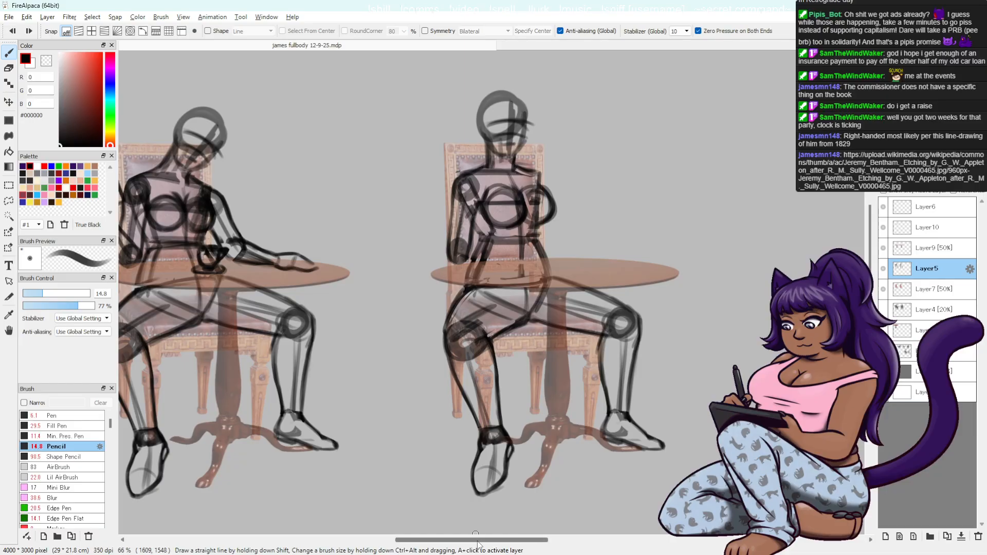
- Sketch the second figure's forearm and hand resting across the tabletop on Layer10, undoing the misplaced stroke
left_click_drag(477, 540, 456, 540)
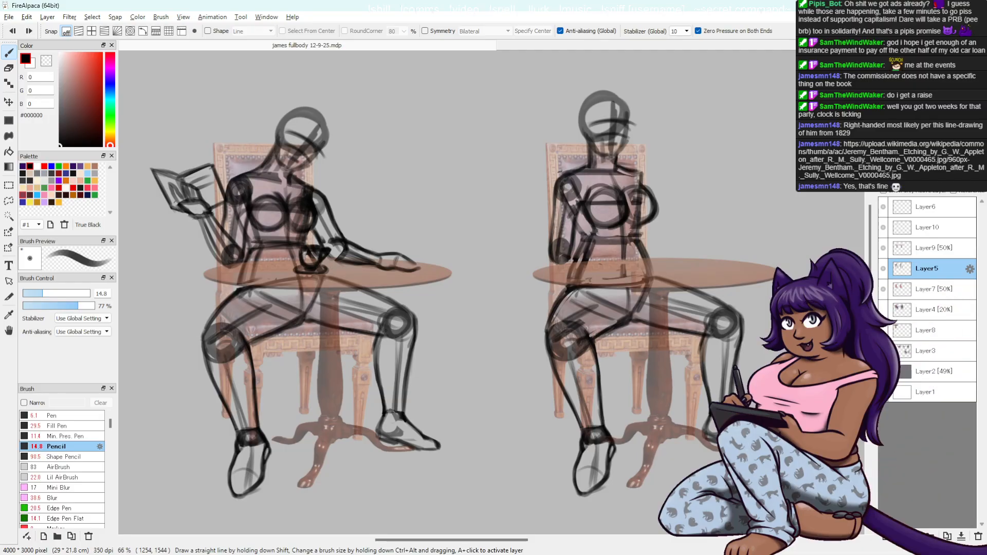
key("space")
left_click_drag(679, 222, 570, 228)
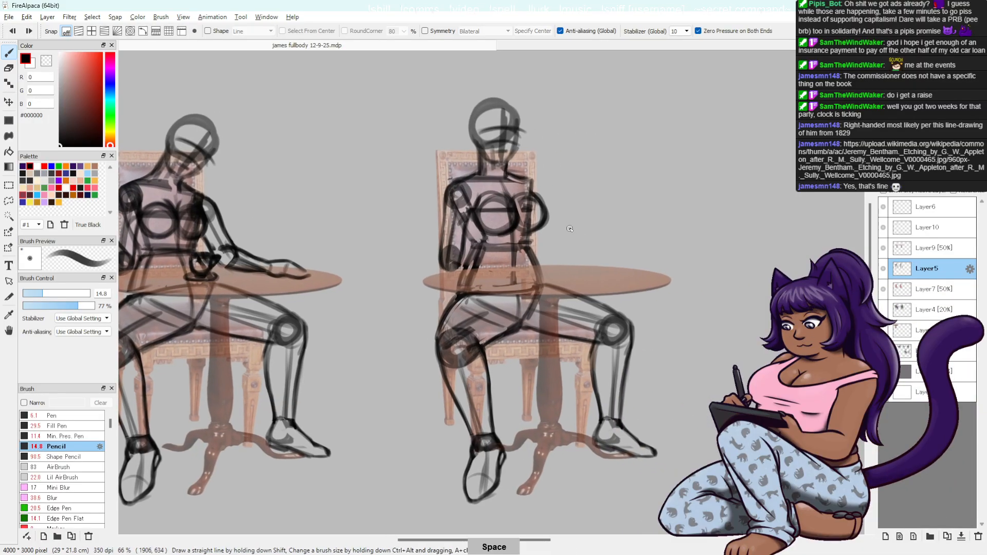
left_click(928, 227)
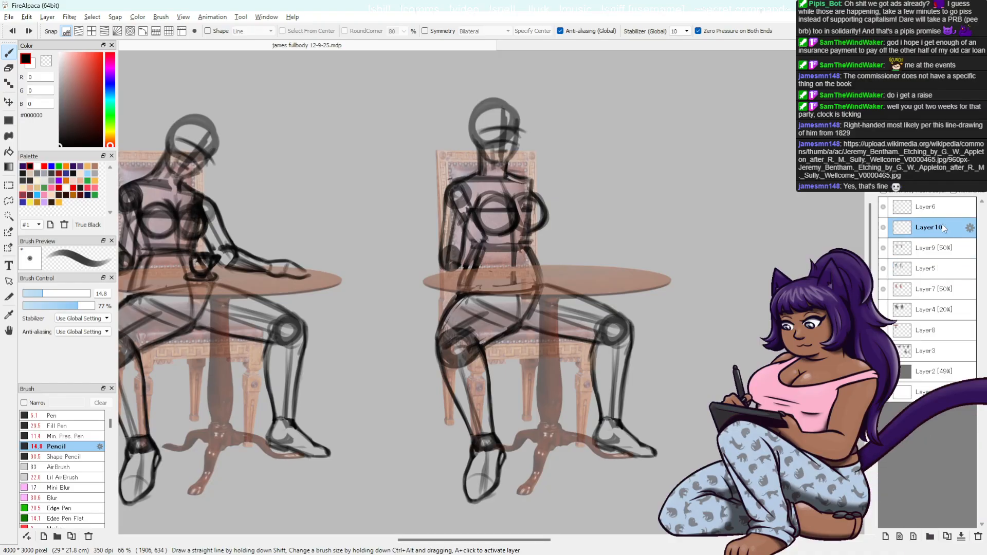
key("b")
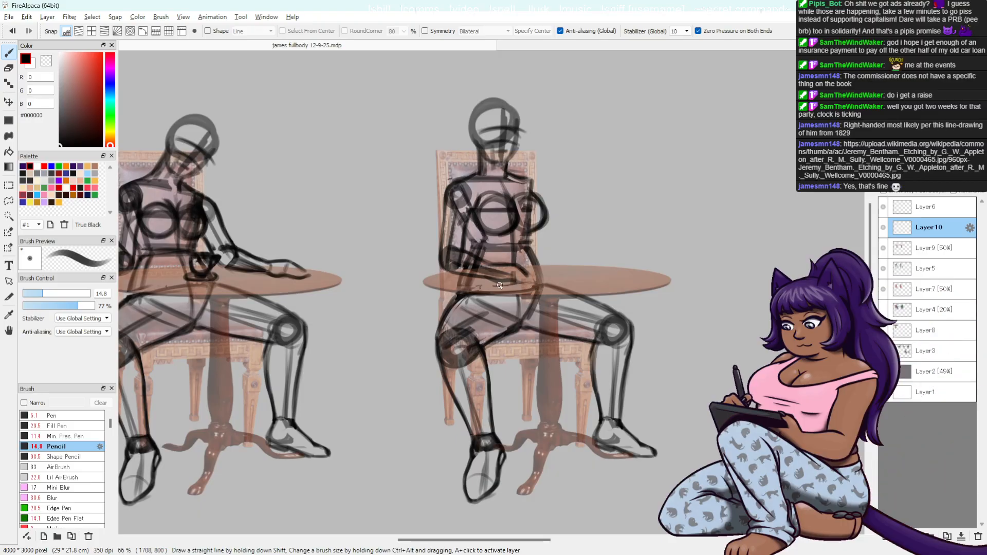
key("ctrl+z")
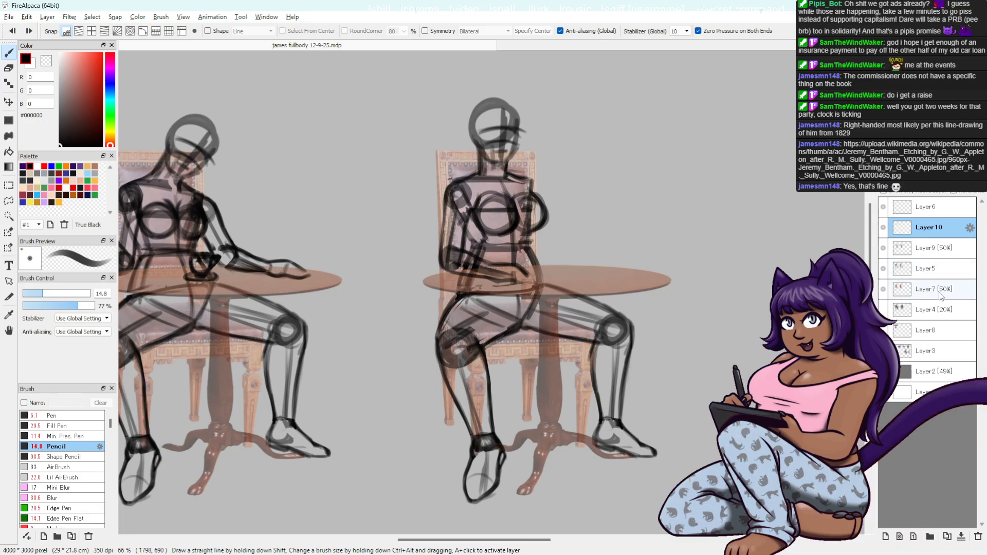
- Set the opacity of Layer9, which holds the tables, to 70%
left_click(935, 244)
left_click(968, 159)
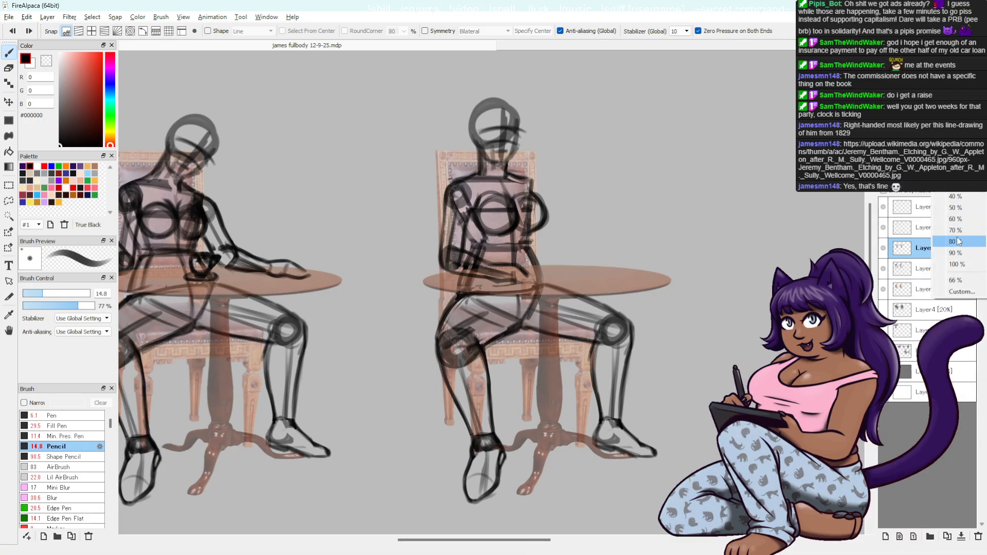
left_click(967, 222)
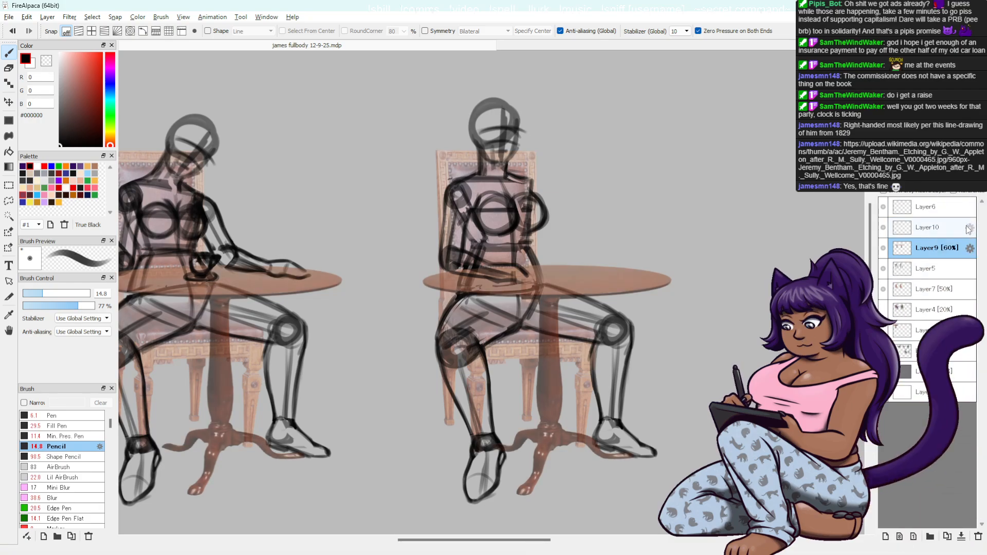
left_click(969, 248)
left_click(964, 236)
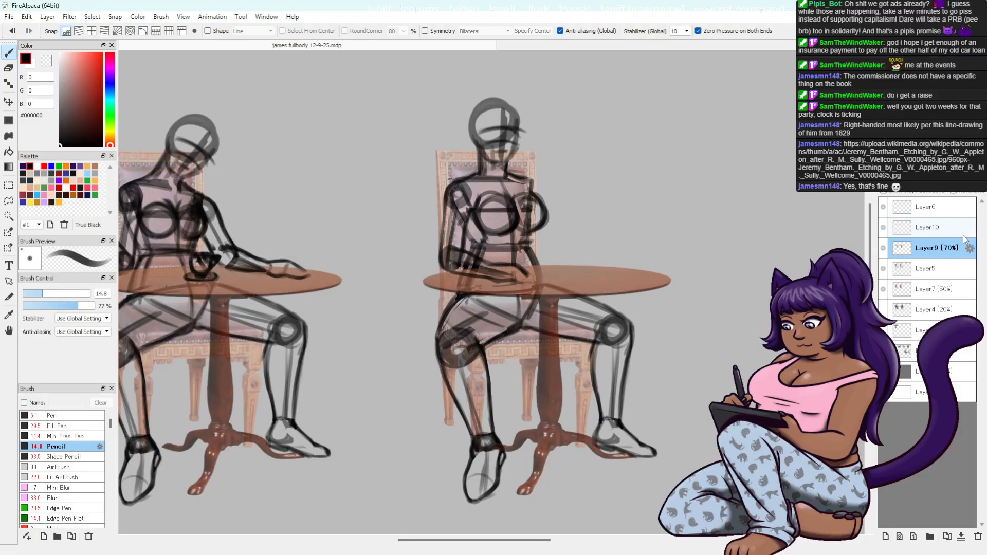
- Sketch the second figure's other upper arm, elbow circle and a raised forearm guide line on Layer10, undoing misplaced strokes
left_click(936, 229)
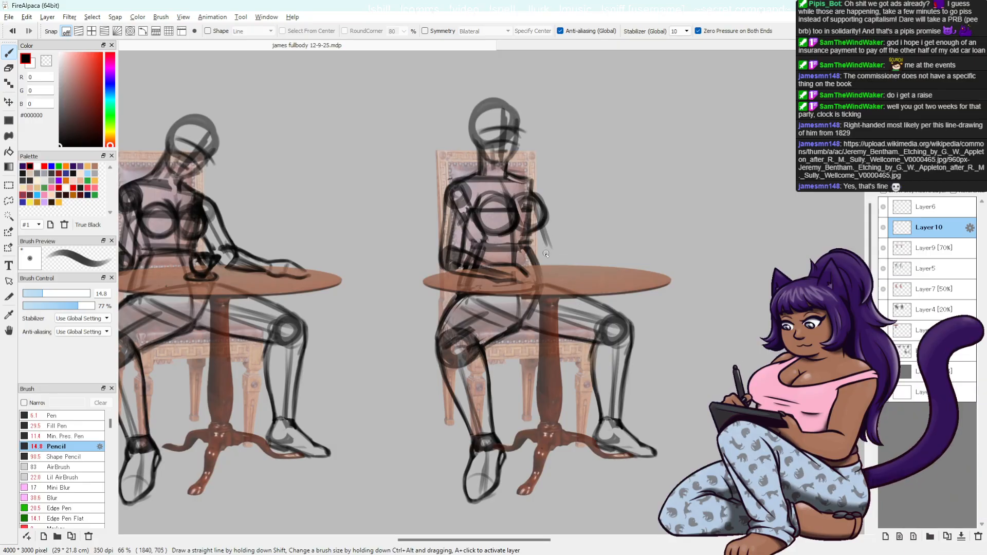
left_click_drag(540, 230, 550, 258)
left_click_drag(566, 195, 551, 254)
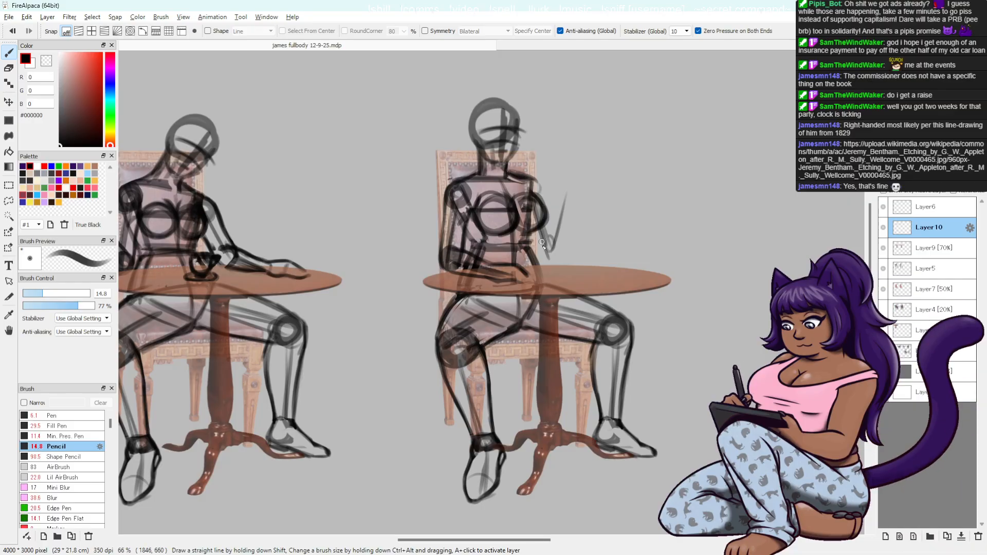
key("ctrl+z")
mouse_move(557, 242)
left_mouse_down()
mouse_move(546, 246)
mouse_move(557, 257)
mouse_move(559, 249)
left_mouse_up()
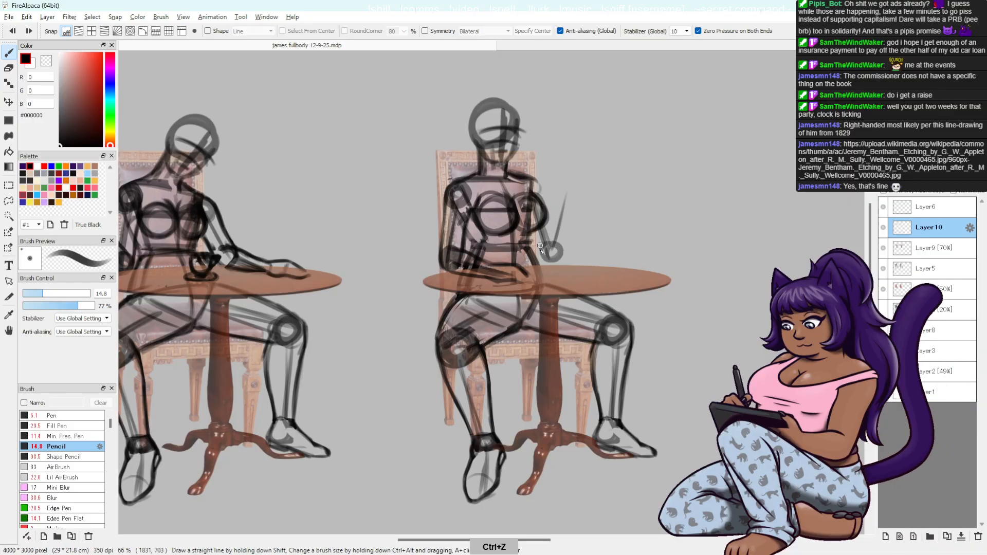
key("ctrl+z")
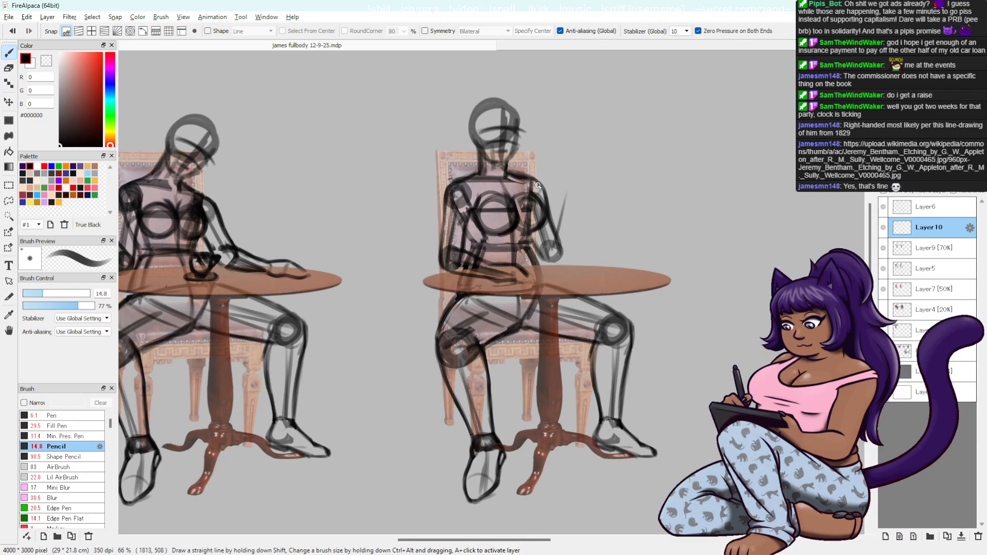
key("ctrl+z")
- Draw the second figure's raised forearm contours and bent hand beside the shoulder on Layer10, undoing misplaced strokes
mouse_move(554, 197)
left_mouse_down()
mouse_move(566, 175)
mouse_move(564, 225)
left_mouse_up()
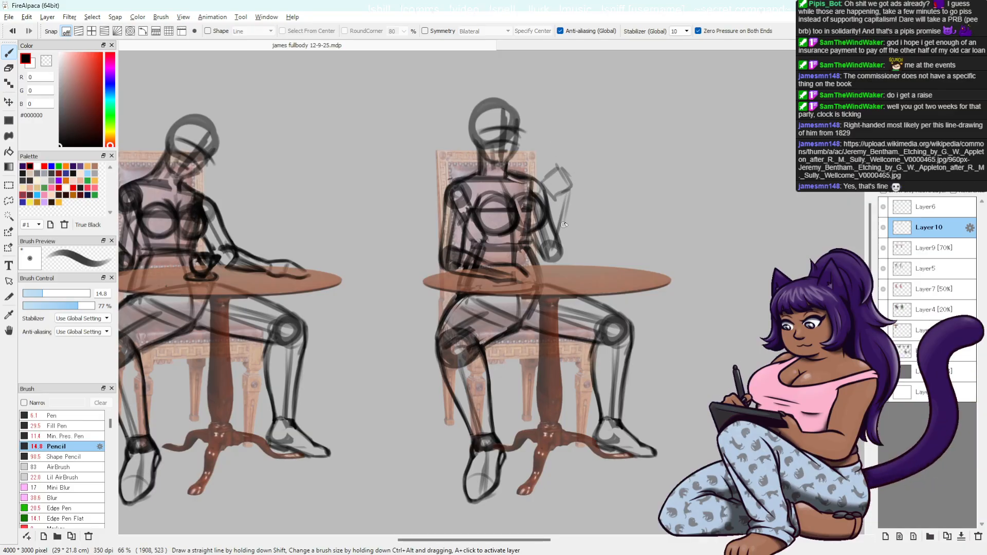
key("ctrl+z")
left_click_drag(549, 260, 560, 244)
mouse_move(556, 196)
left_mouse_down()
mouse_move(544, 237)
mouse_move(551, 215)
left_mouse_up()
key("ctrl+z")
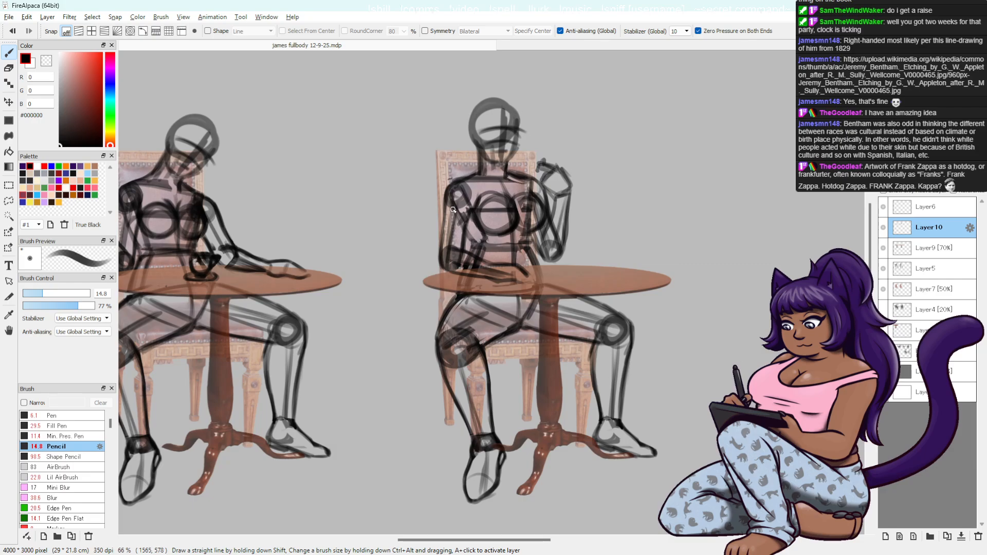
- Select the first figure's teacup and saucer on Layer10 with a freehand outline
key("l")
mouse_move(191, 251)
left_mouse_down()
mouse_move(220, 266)
mouse_move(185, 275)
mouse_move(205, 280)
mouse_move(224, 252)
left_mouse_up()
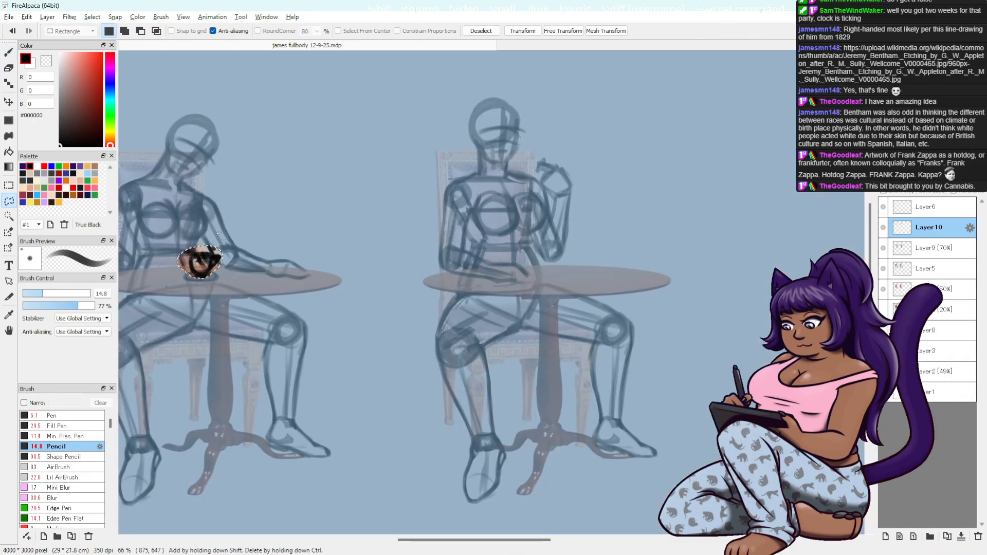
- Copy the selected teacup sketch to a new layer and move the copy to the right figure's raised hand
key("ctrl+c")
key("ctrl+v")
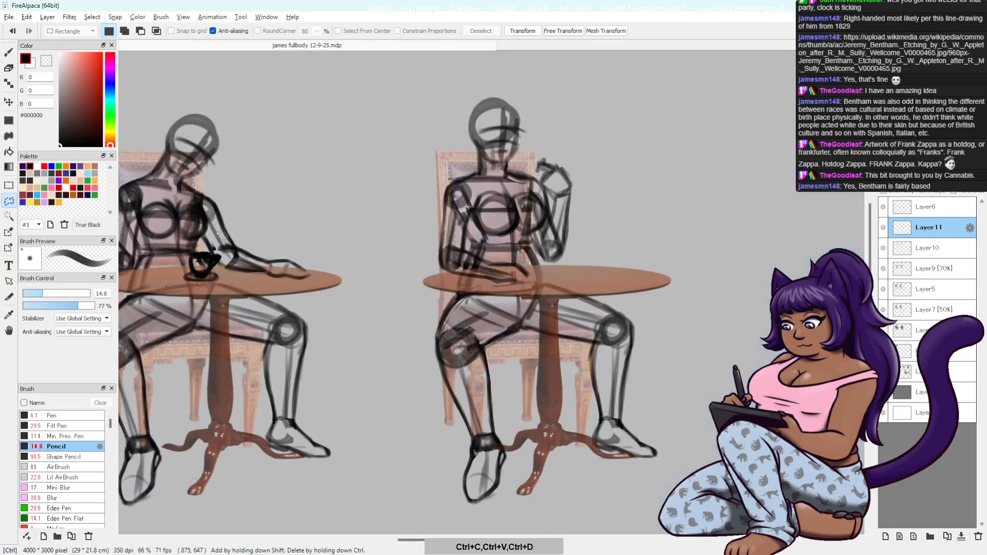
key("l")
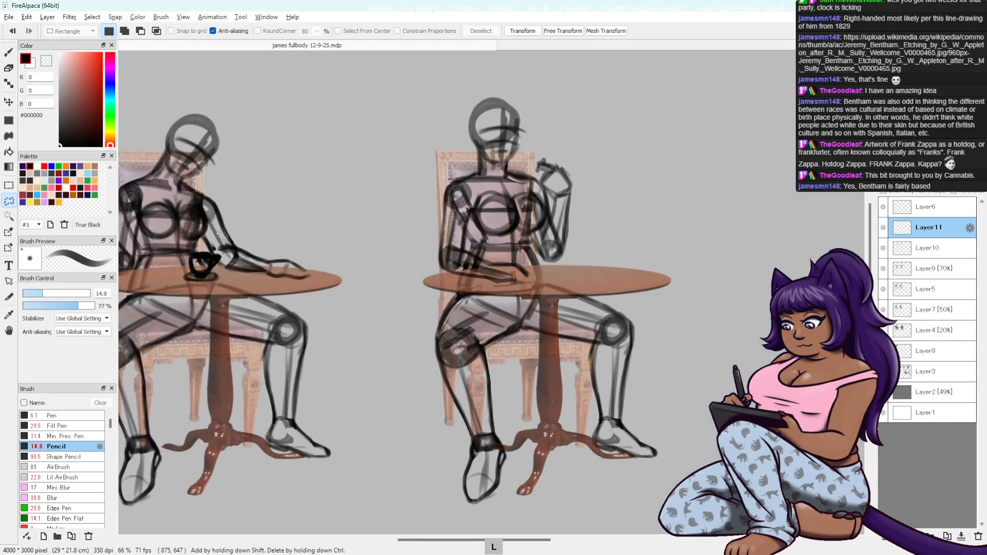
key("v")
left_click_drag(304, 364, 615, 283)
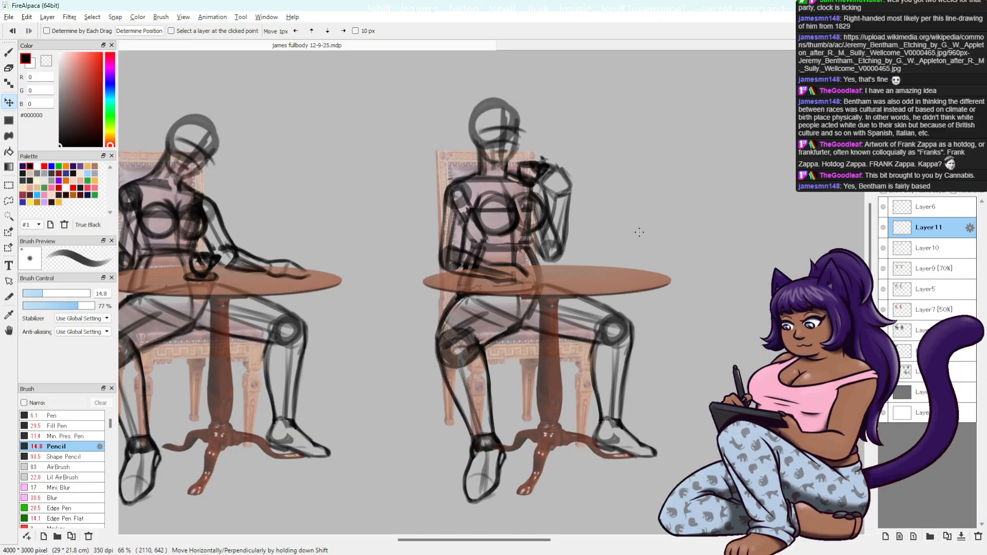
key("ctrl+e")
key("e")
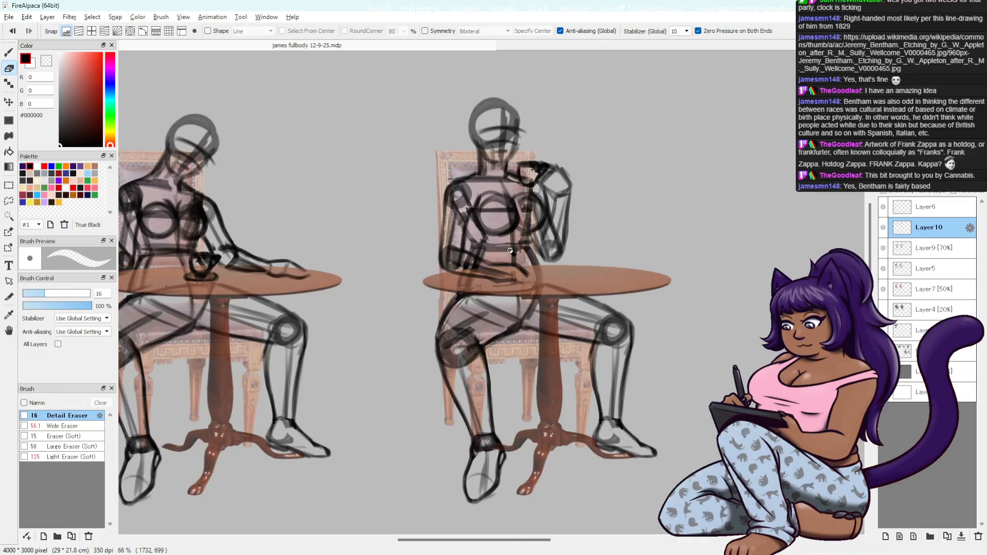
key("ctrl+z")
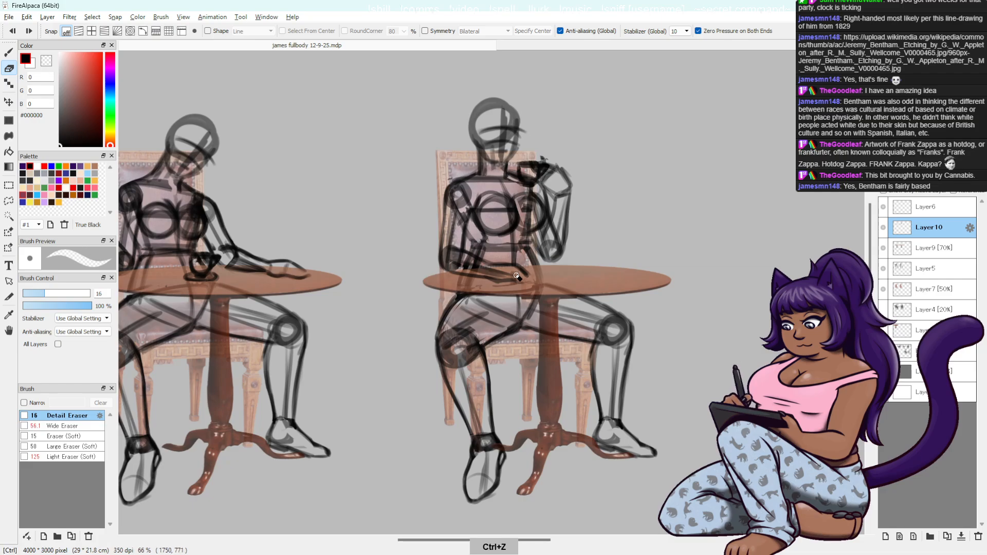
key("ctrl+z")
- Shift the copied teacup slightly toward the right figure's fingers and merge its layer down into Layer10
key("v")
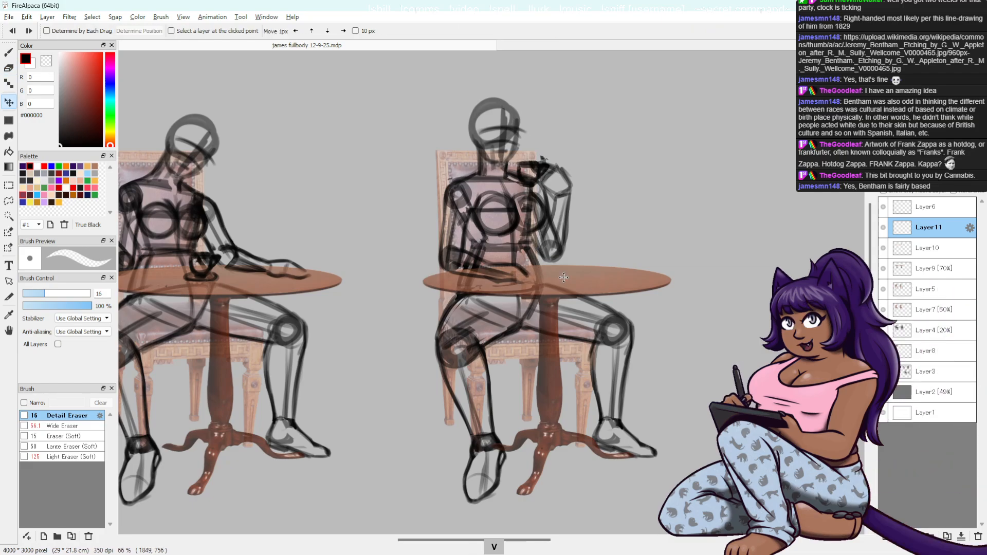
left_click_drag(569, 277, 577, 277)
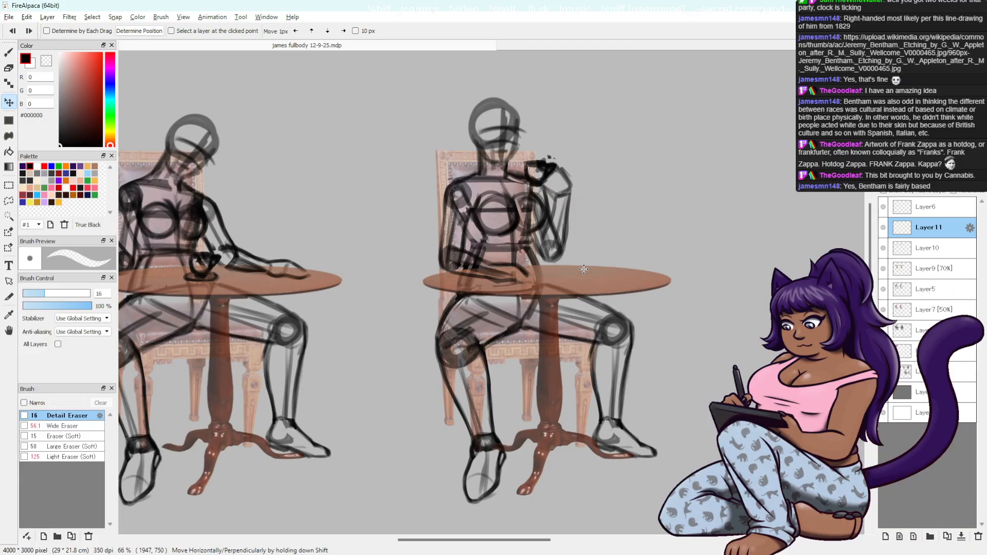
left_click(961, 536)
- Clean up the right figure's raised teacup with the Detail Eraser, clearing the excess lines around and inside it
key("e")
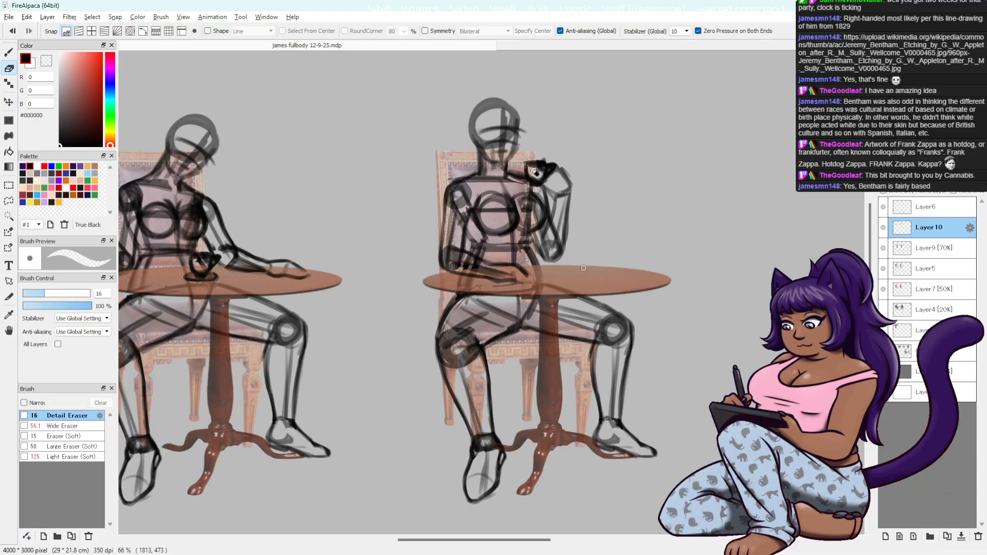
left_click_drag(550, 176, 559, 175)
key("ctrl+z")
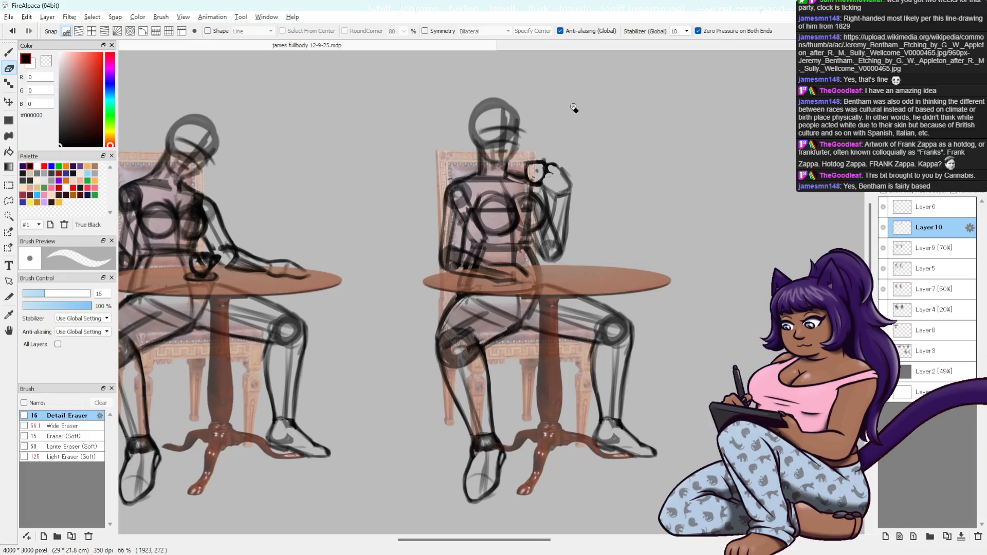
- Sketch an oval saucer and an open book on the right figure's tabletop with the Pencil
key("b")
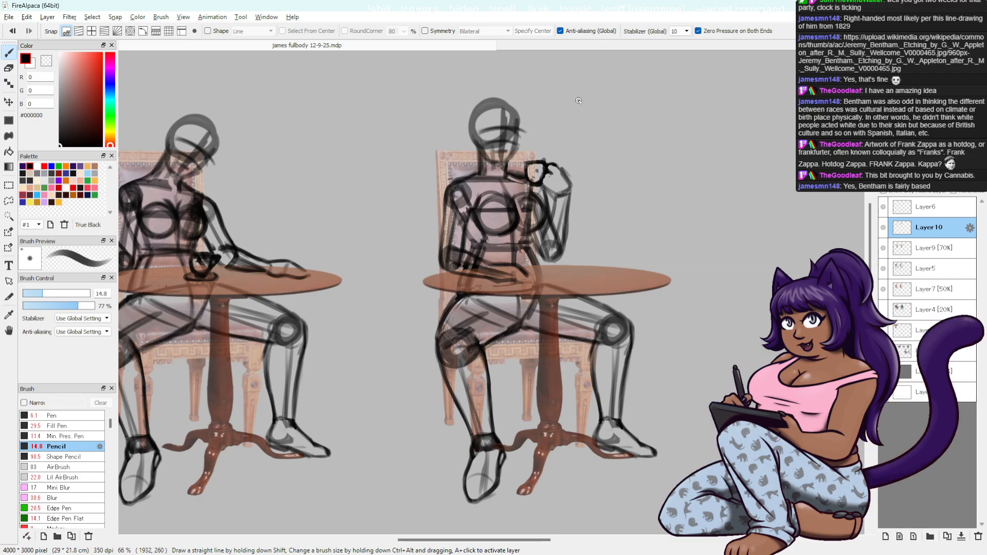
mouse_move(574, 271)
left_mouse_down()
mouse_move(596, 278)
mouse_move(569, 275)
left_mouse_up()
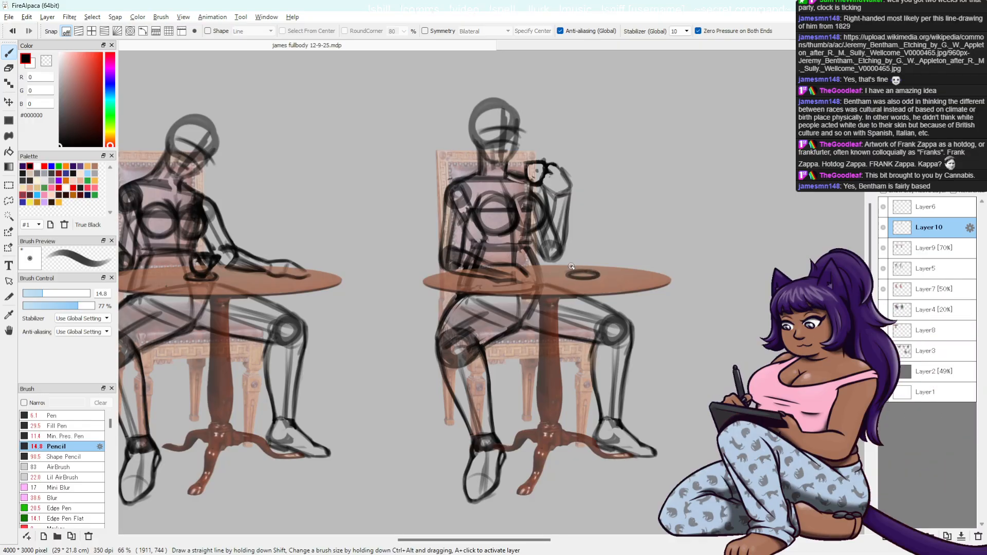
key("ctrl+z")
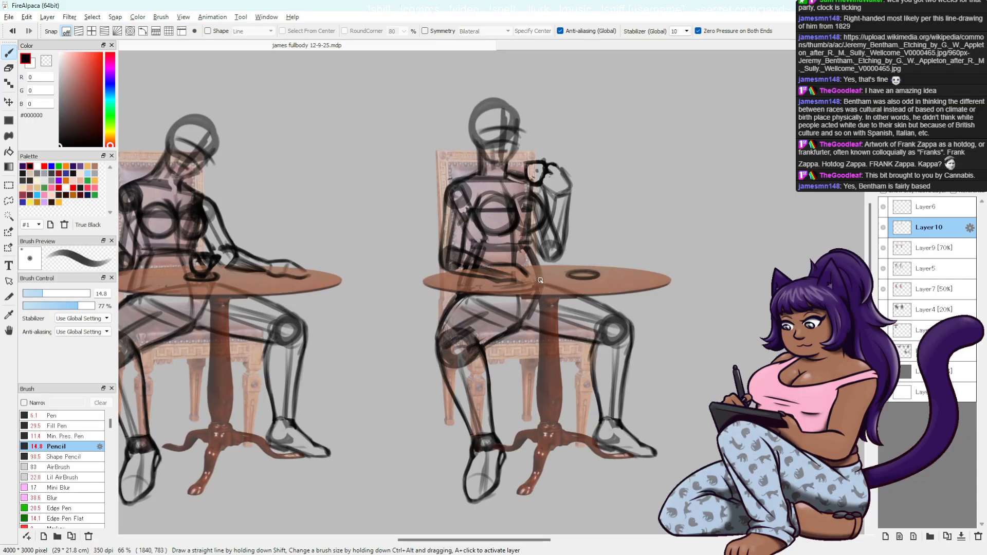
key("ctrl+z")
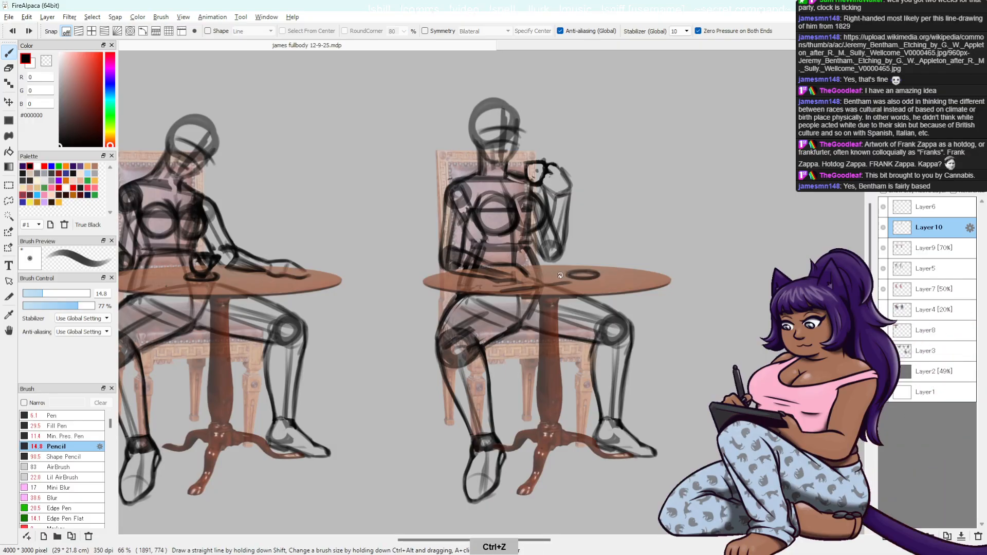
key("ctrl+z")
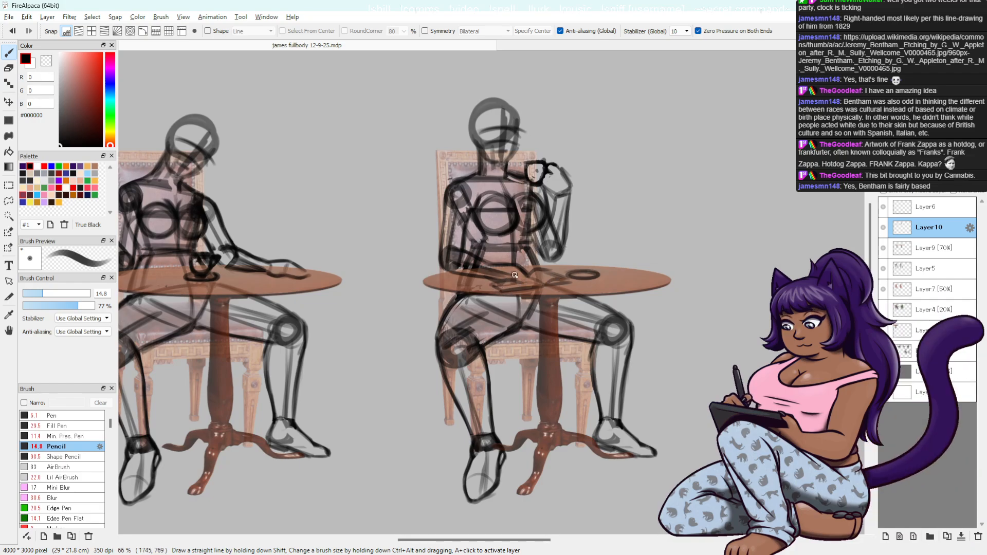
key("ctrl+z")
- Set the opacity of Layer9, which holds the tables, to 100%
left_click(930, 248)
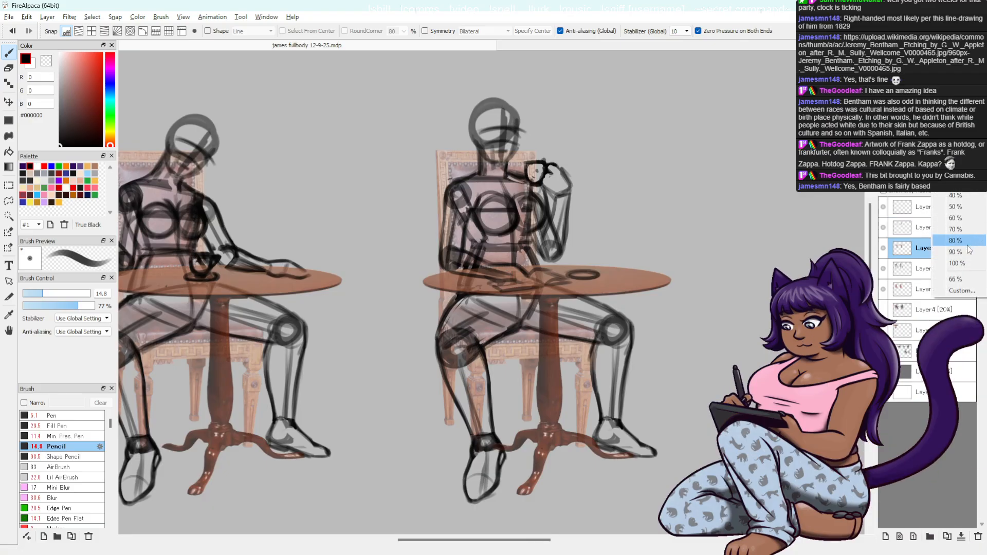
left_click(960, 264)
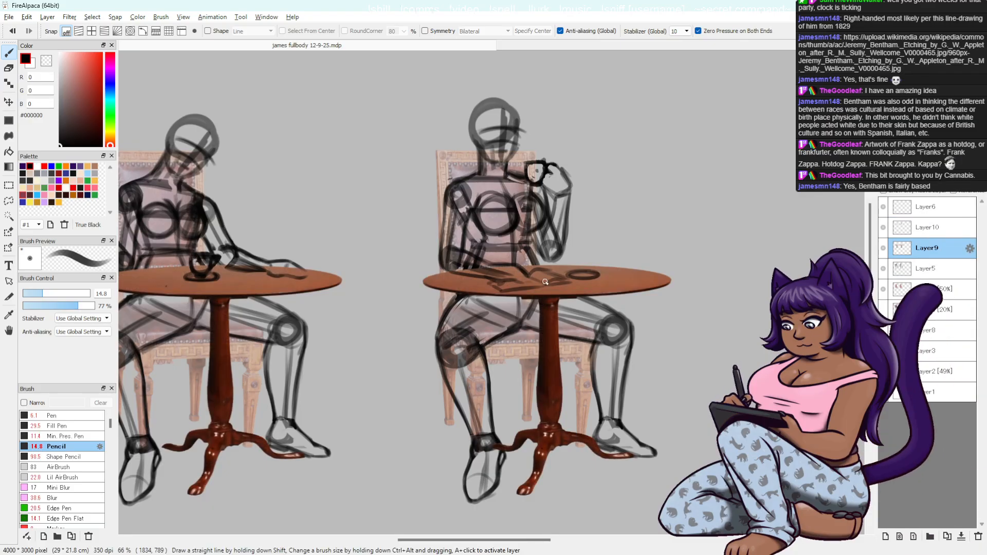
- Lasso the saucer on the right table, move it on Layer10 farther from the open book, and deselect
left_click_drag(545, 282, 613, 275)
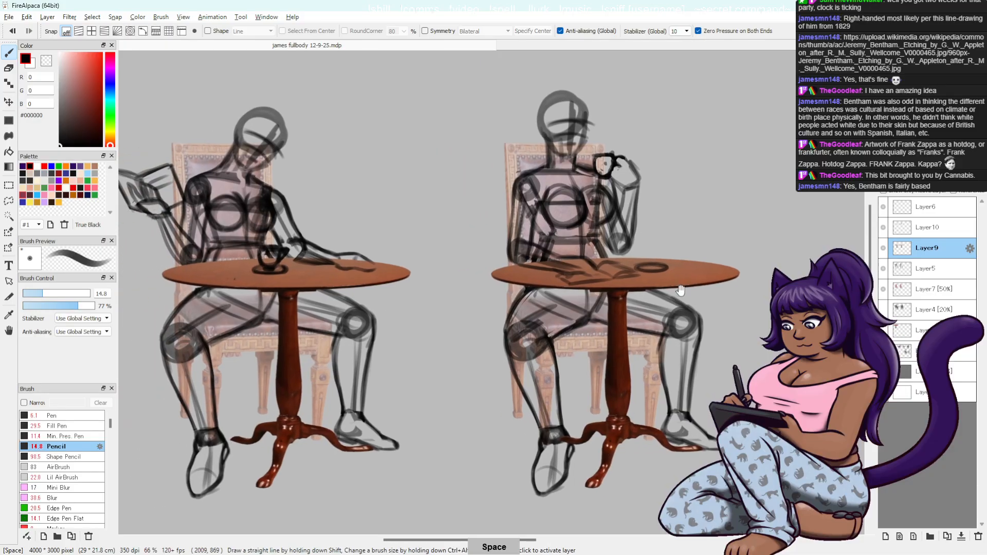
key("l")
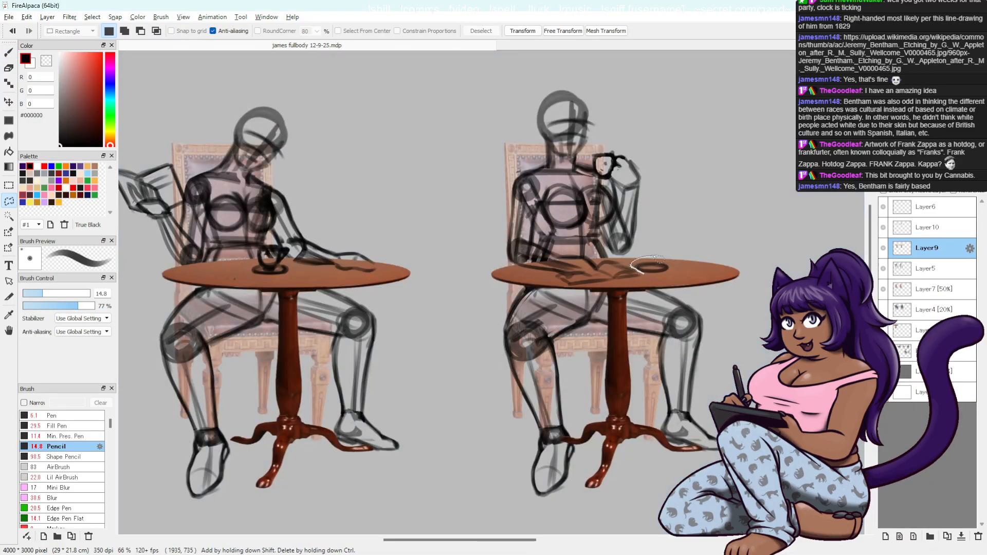
left_click_drag(669, 278, 657, 276)
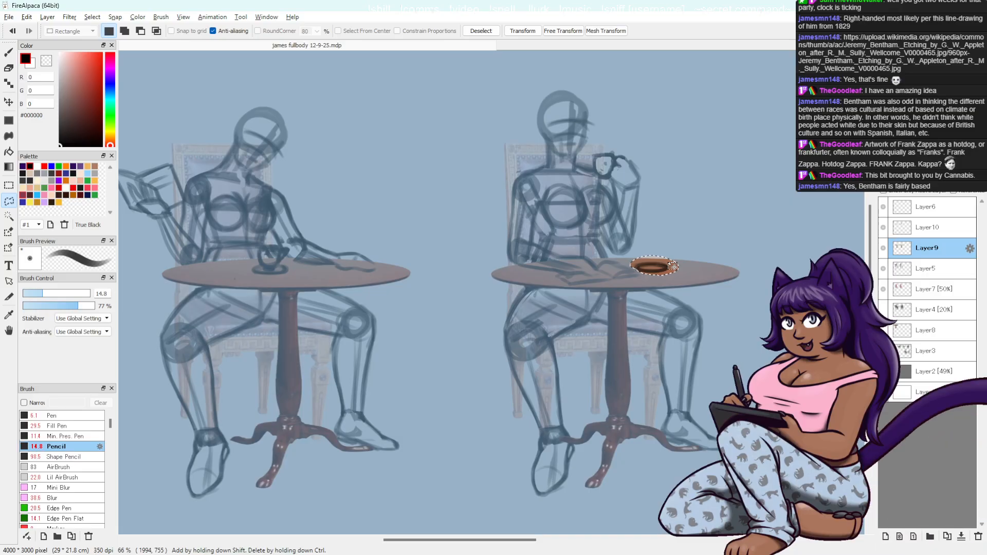
key("e")
key("ctrl+z")
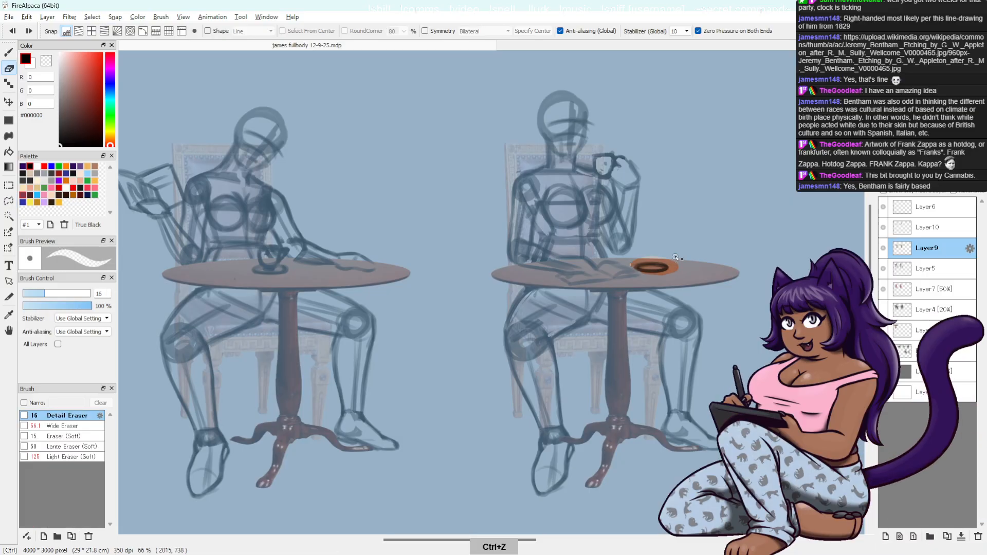
left_click(935, 231)
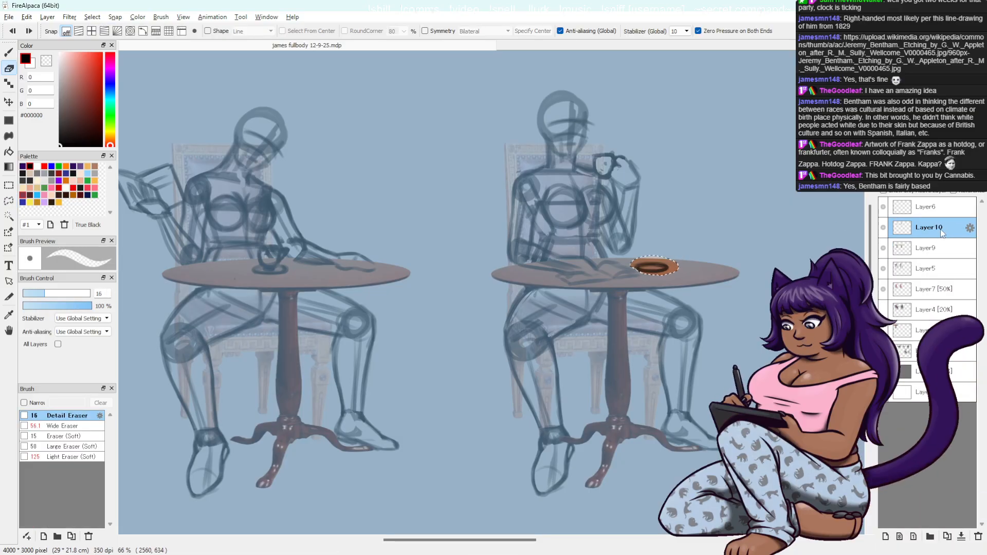
key("v")
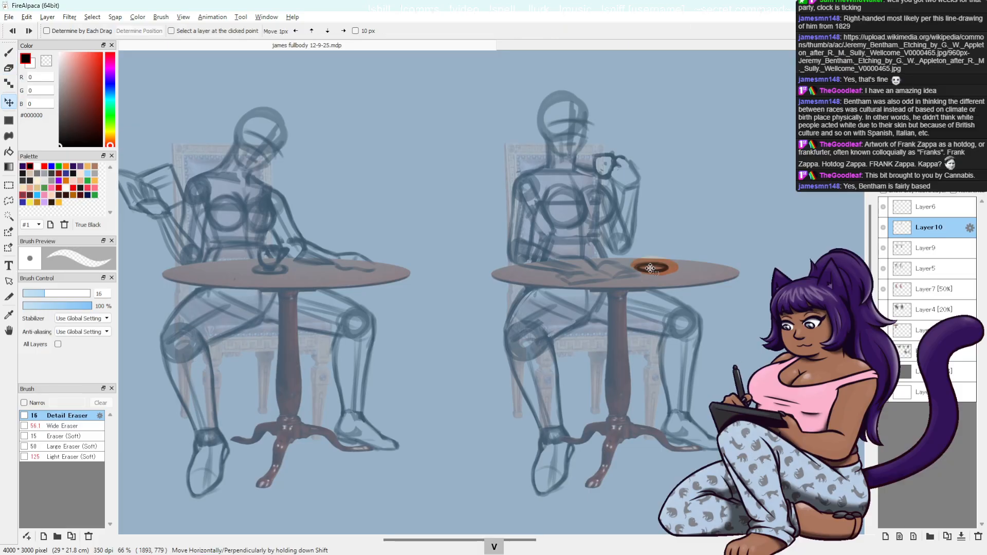
left_click_drag(660, 274, 681, 270)
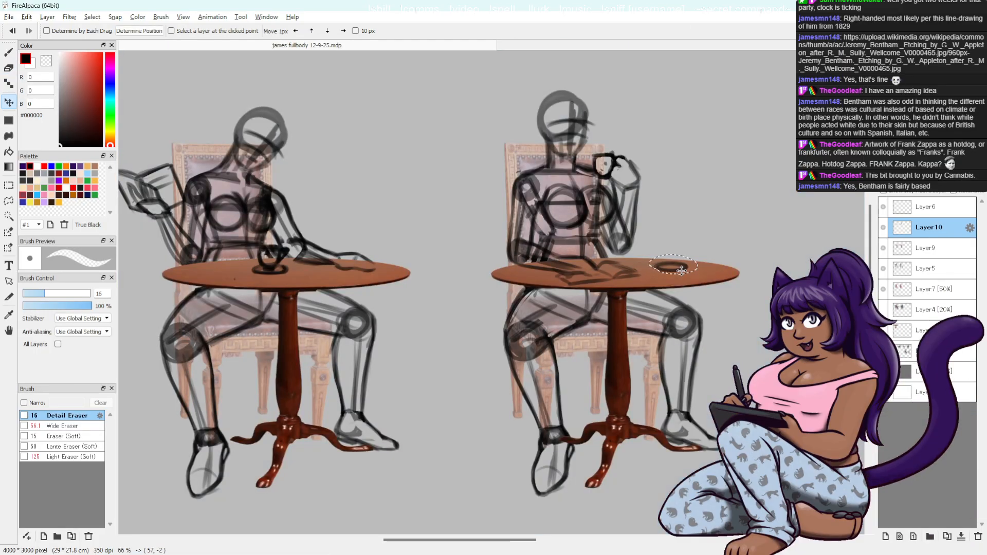
key("ctrl+d")
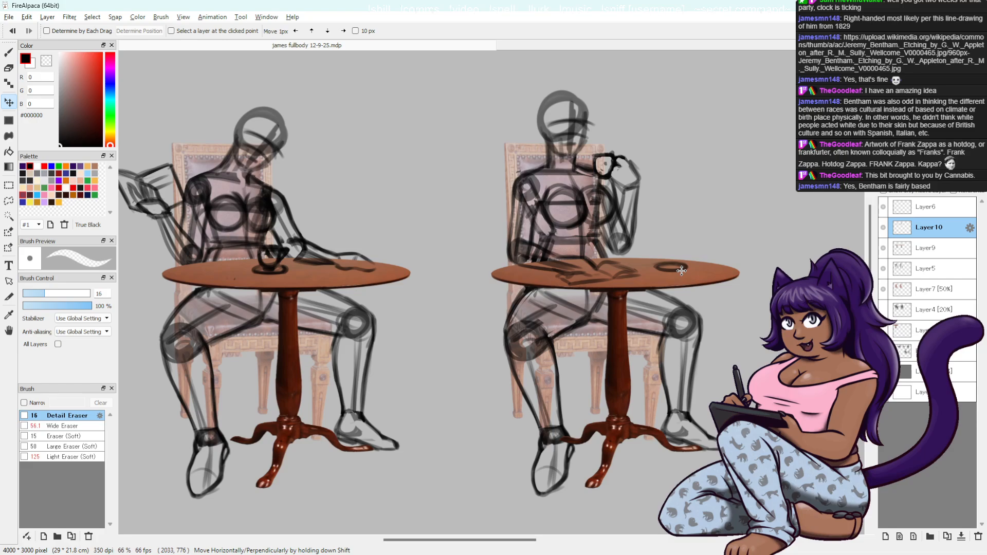
- Erase the overlapping chest construction lines of the left figure on Layer5
key("ctrl+minus")
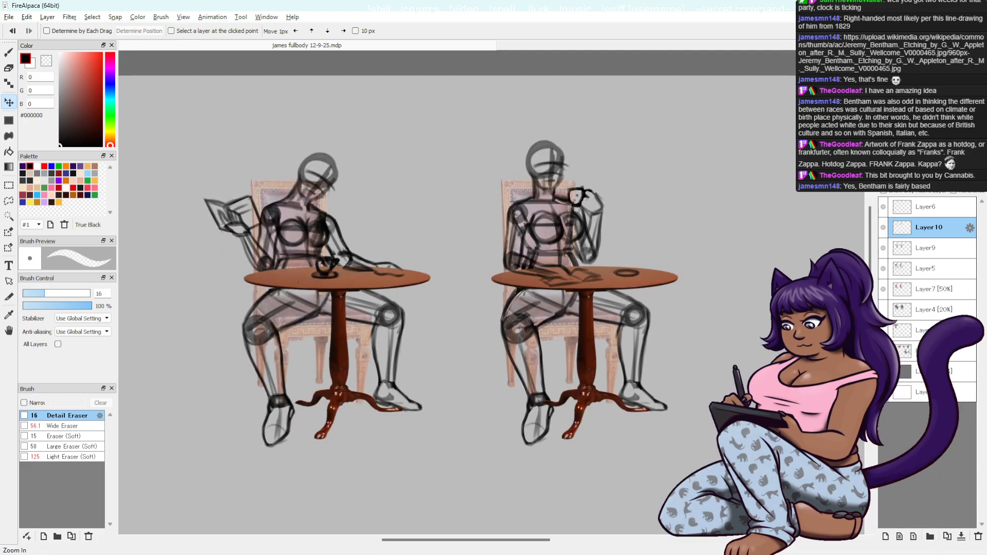
key("ctrl+plus")
scroll(518, 534, "right", 1)
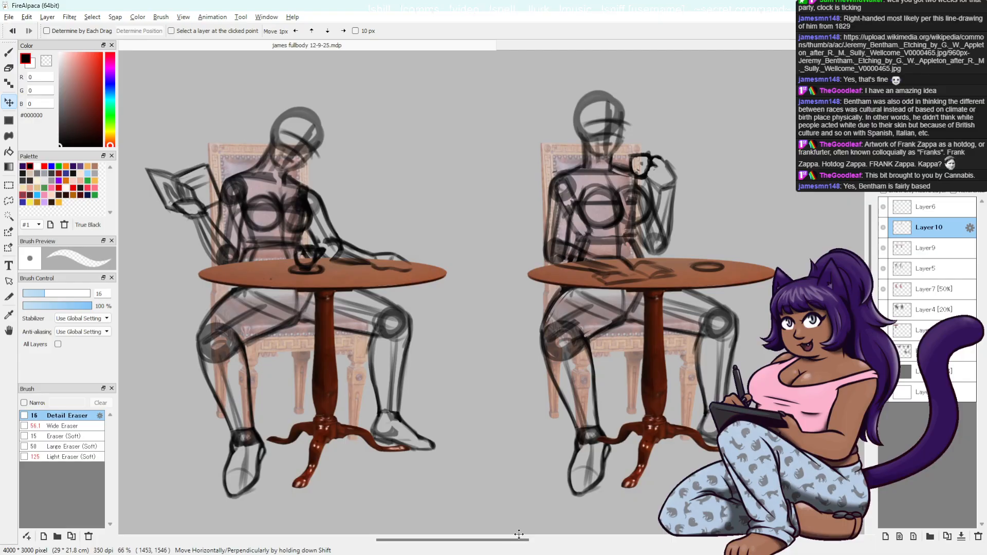
left_click(927, 272)
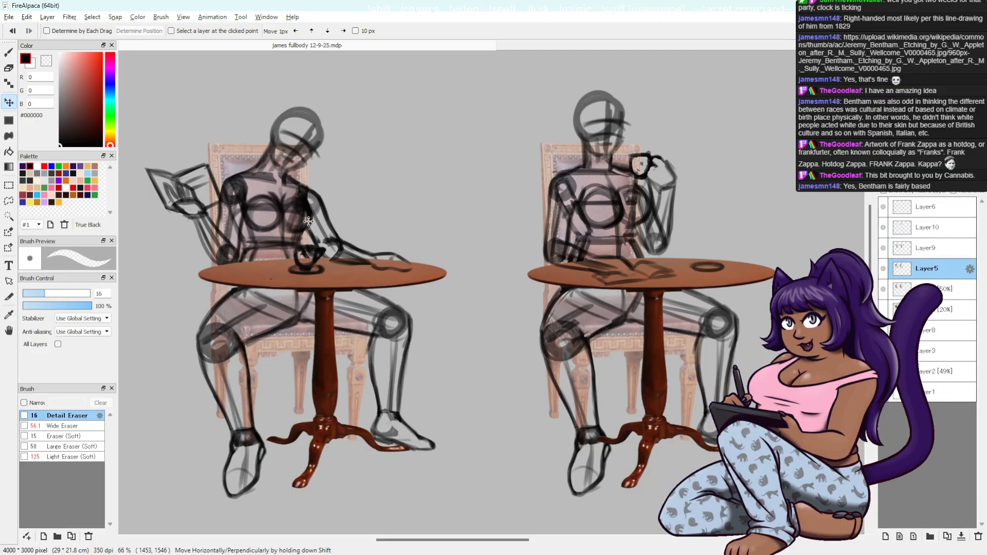
key("e")
mouse_move(298, 229)
left_mouse_down()
mouse_move(308, 224)
mouse_move(304, 200)
left_mouse_up()
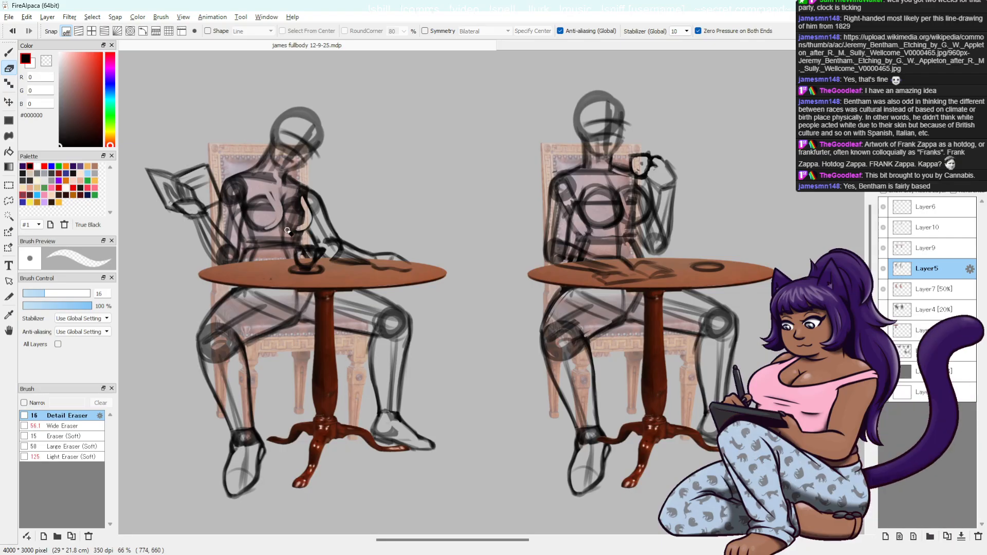
- Redraw the left figure's chest contour on Layer5 with the Pencil
key("b")
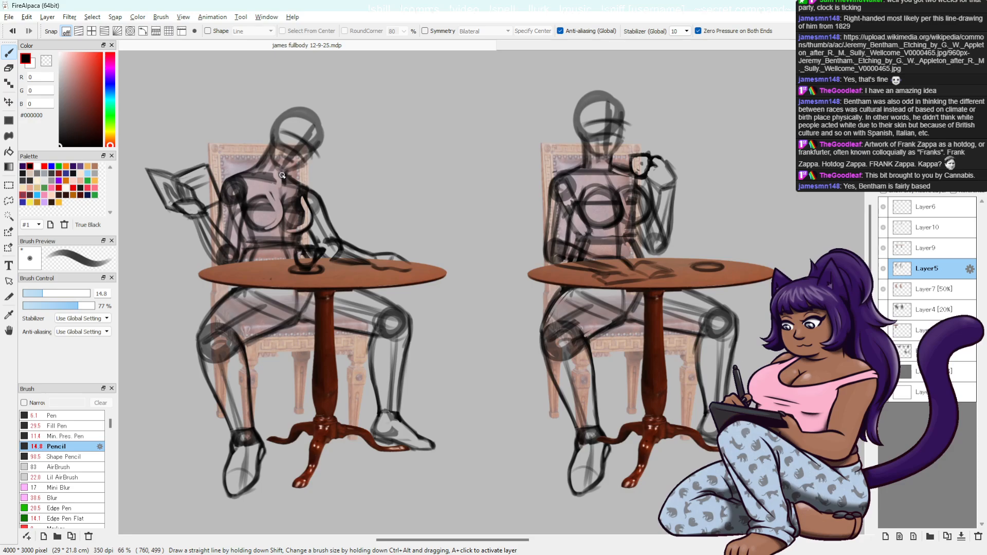
key("ctrl+z")
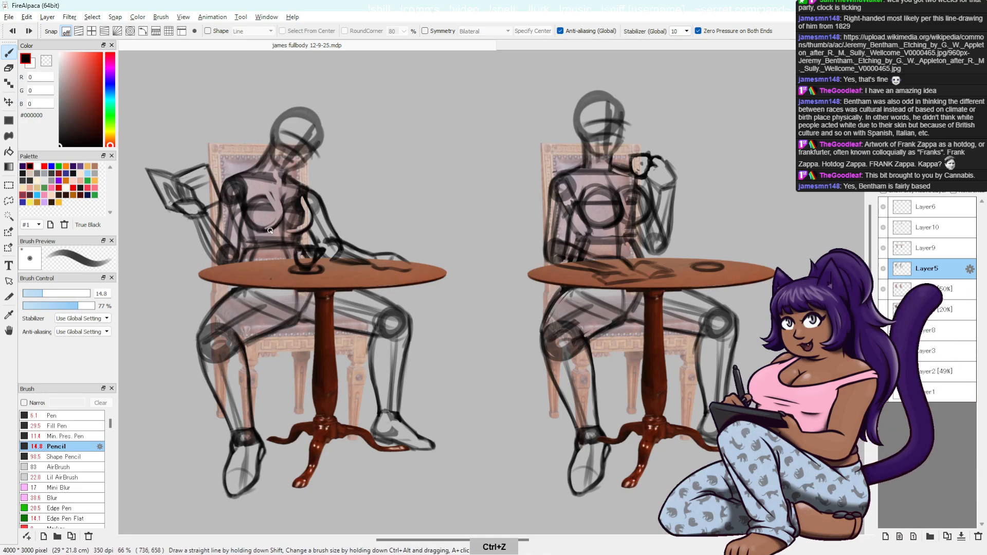
key("ctrl+z")
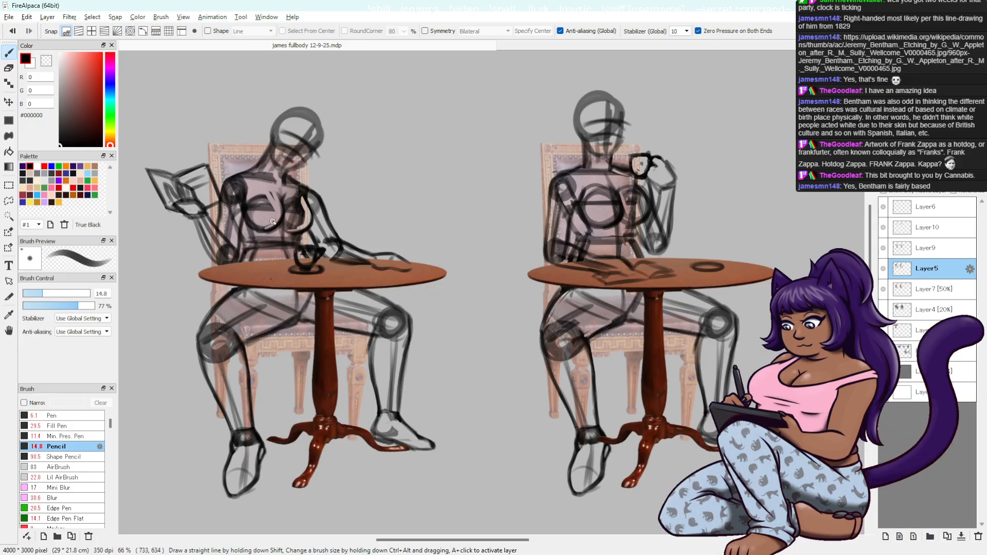
- Lower the opacity of the body sketch on Layer5 to 49%
left_click(929, 152)
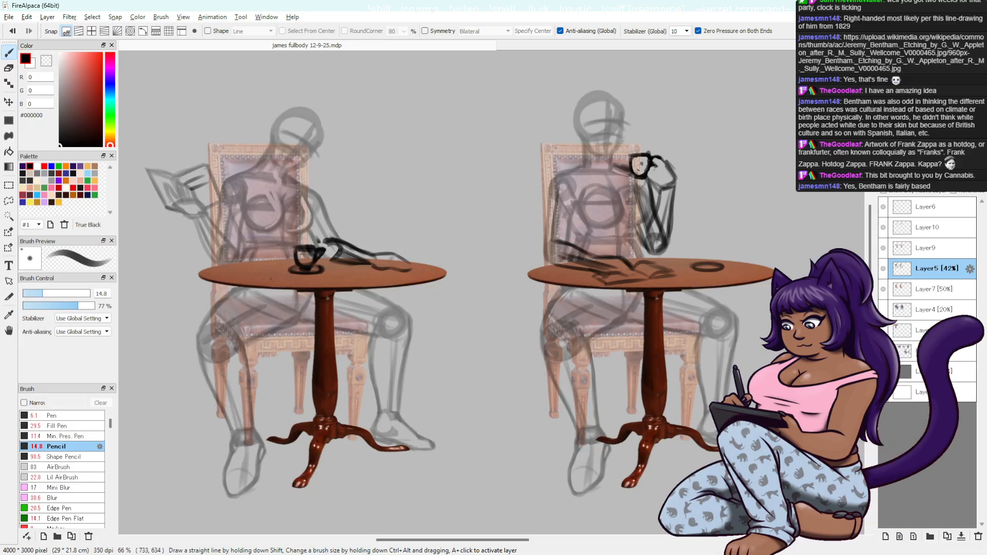
left_click(940, 152)
left_click(930, 153)
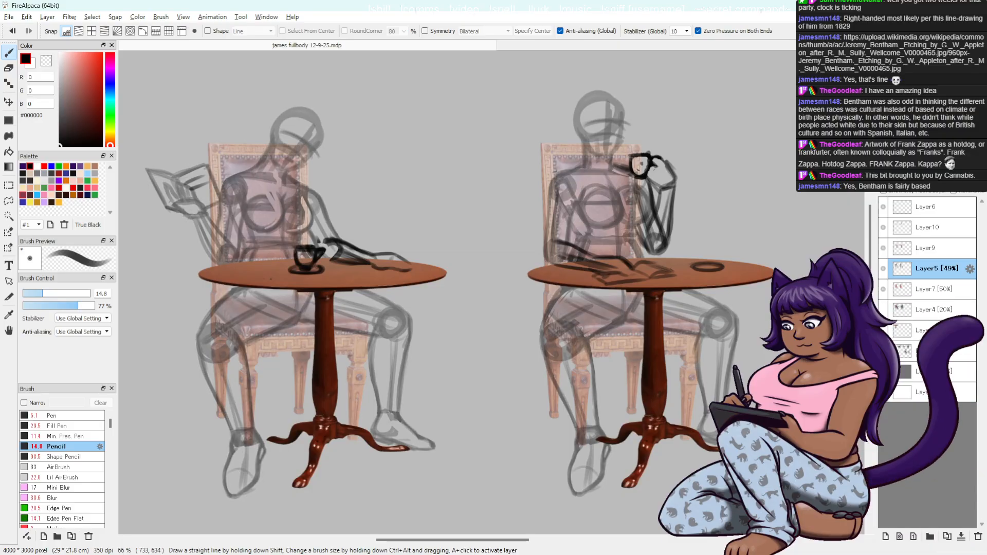
- Copy the sketch on Layer10, paste it as a new layer, and hide the original Layer10
left_click(933, 228)
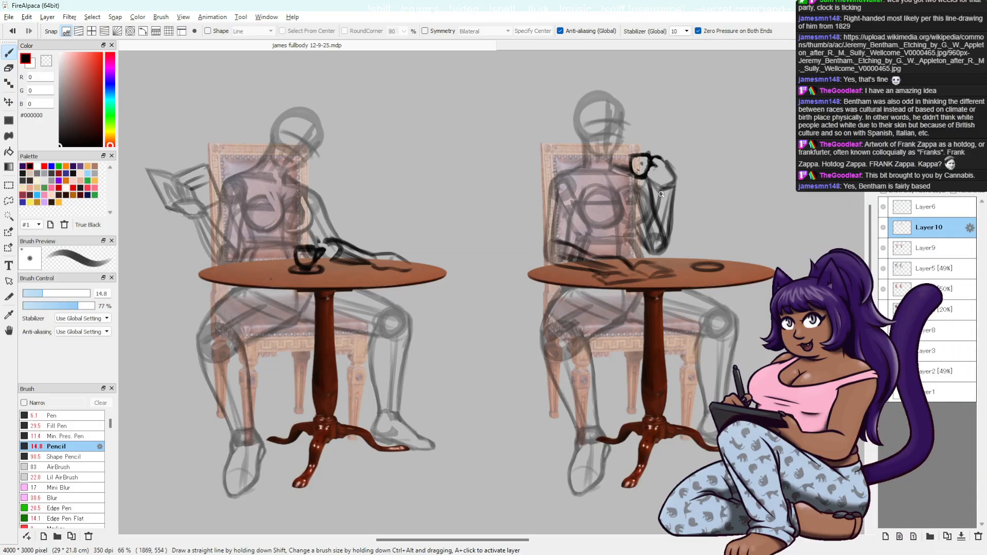
key("e")
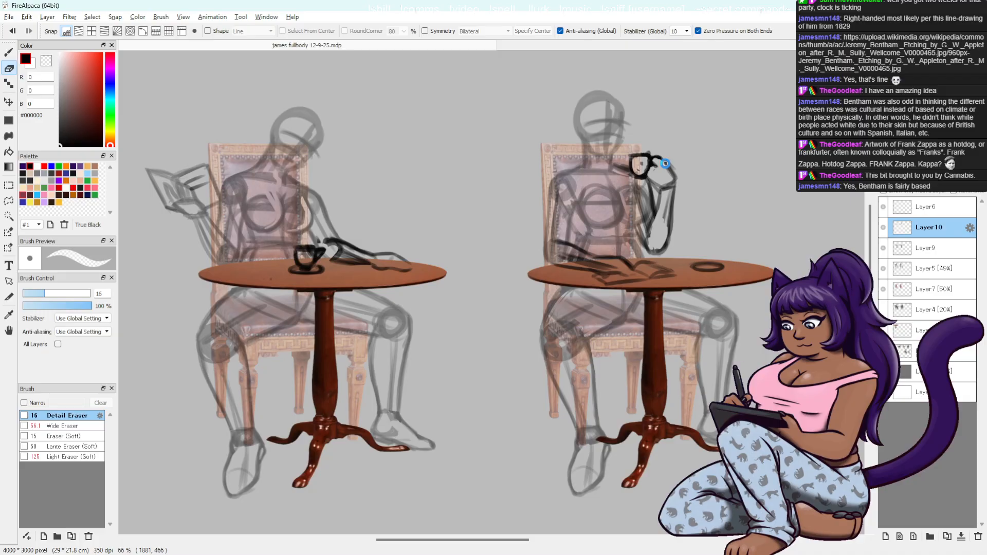
key("ctrl+c")
key("ctrl+v")
key("ctrl+d")
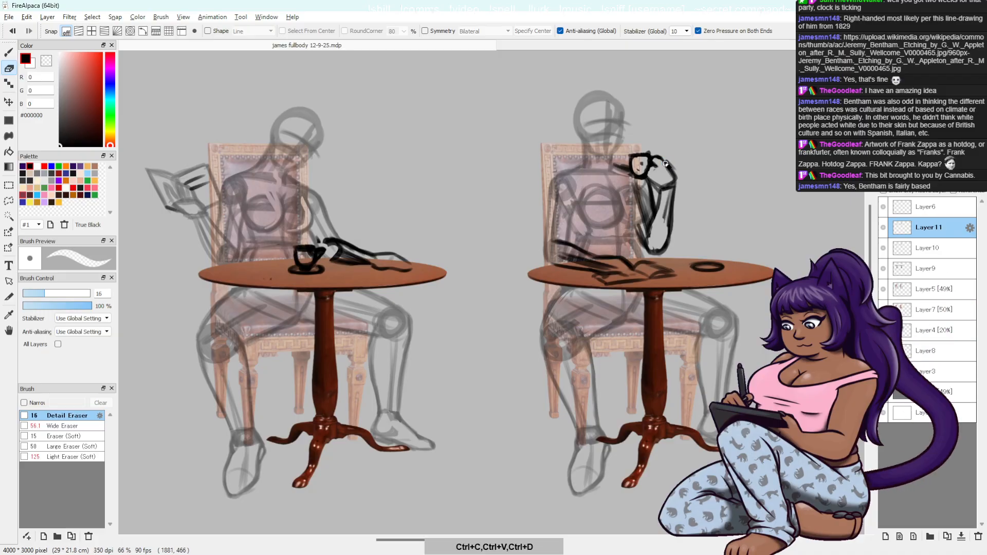
left_click(883, 248)
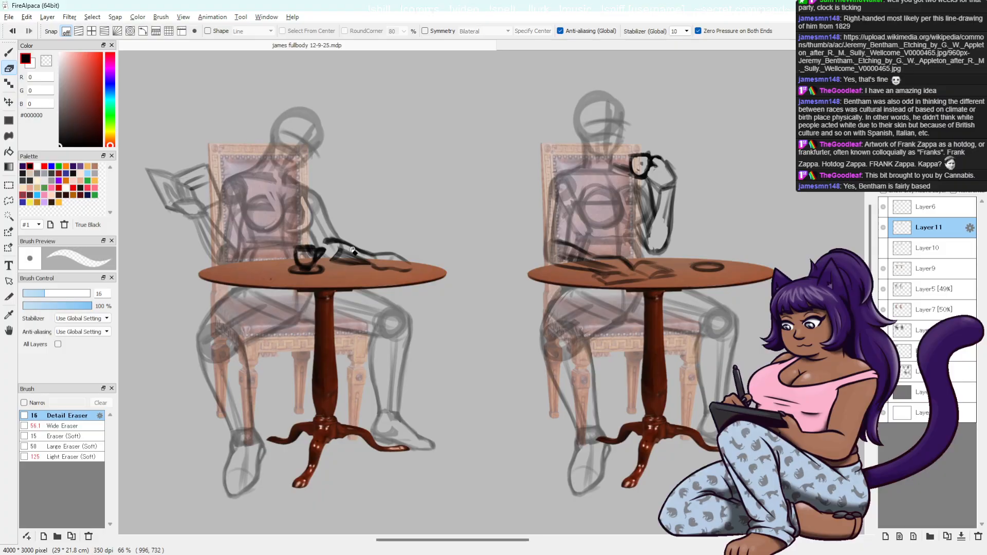
- Erase the heavy hand and sleeve lines beside the left figure's teacup on Layer11 and undo the last erasing stroke
mouse_move(362, 260)
left_mouse_down()
mouse_move(339, 253)
mouse_move(365, 256)
left_mouse_up()
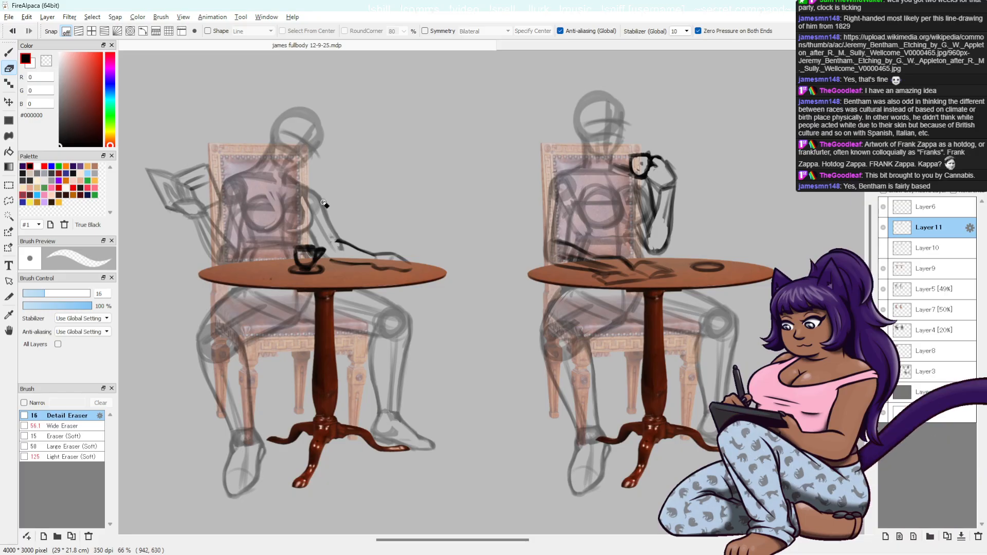
key("ctrl+z")
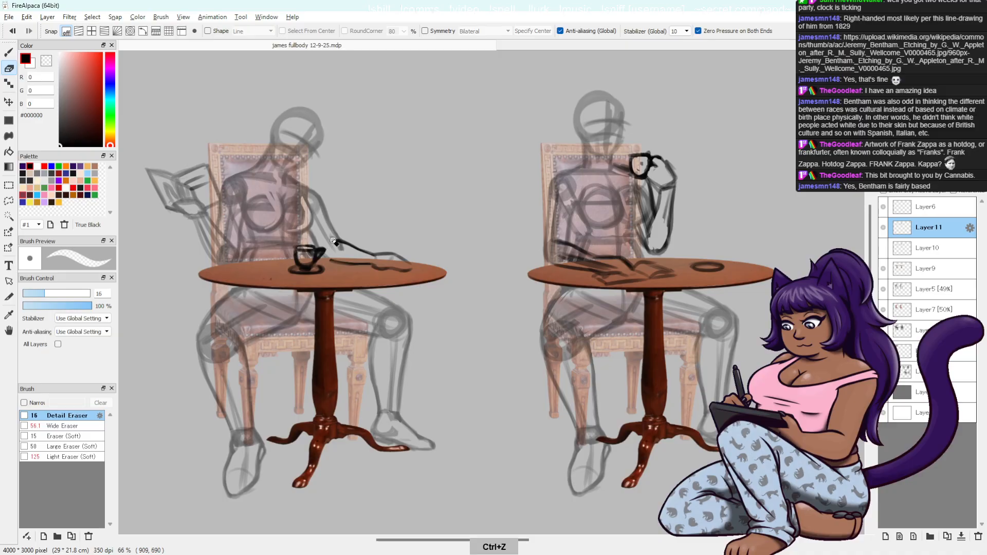
- Clean up the right figure's raised cup and forearm on Layer11 with the Pencil, Detail Eraser and Wide Eraser
key("b")
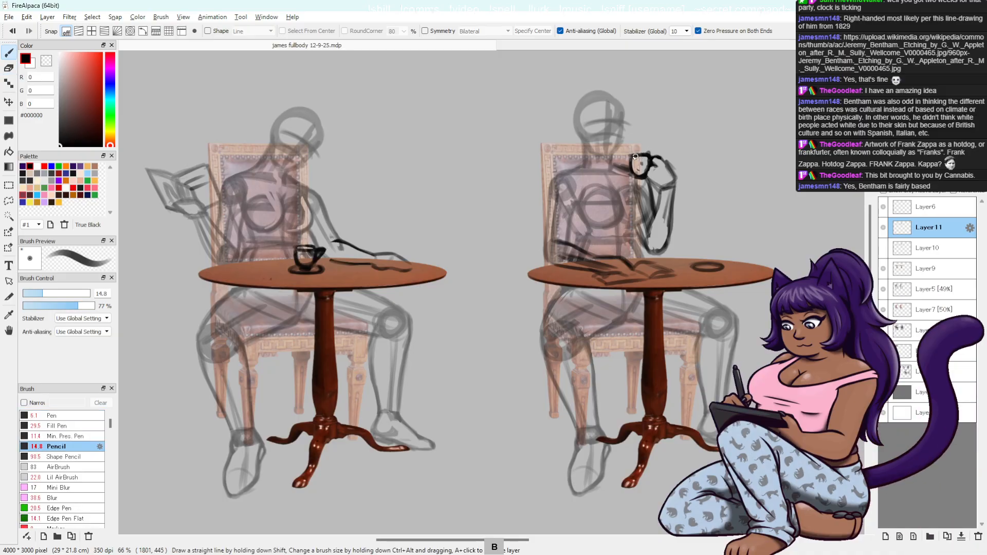
key("e")
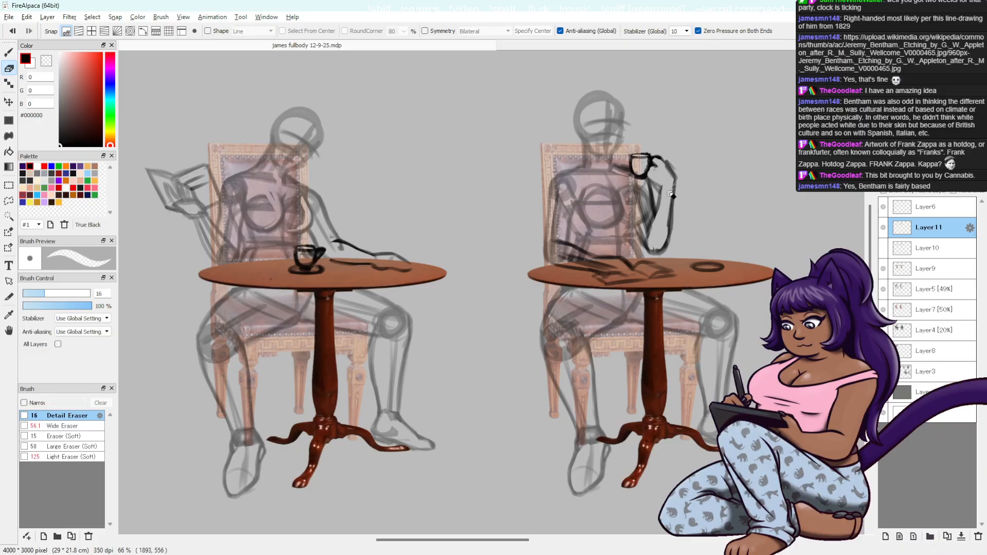
key("ctrl+z")
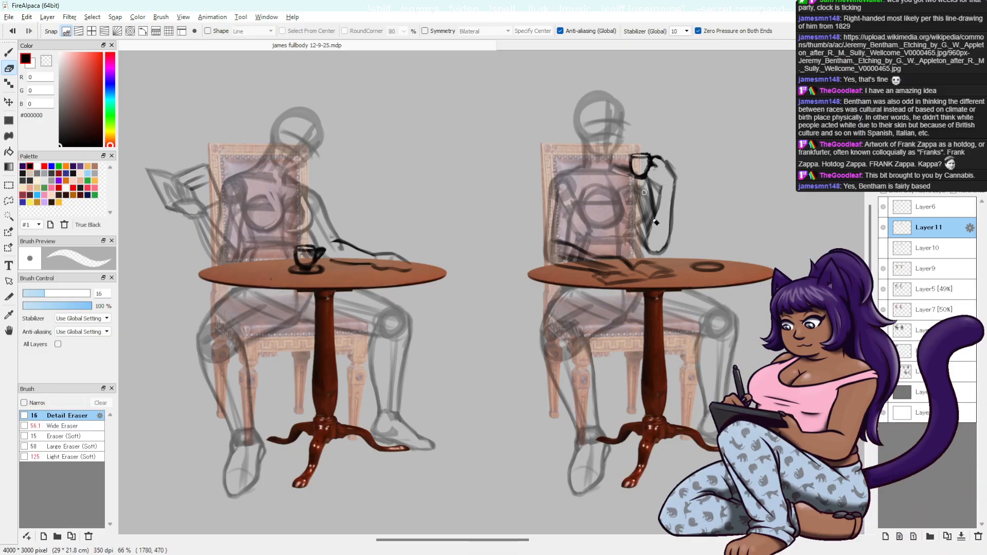
left_click(82, 426)
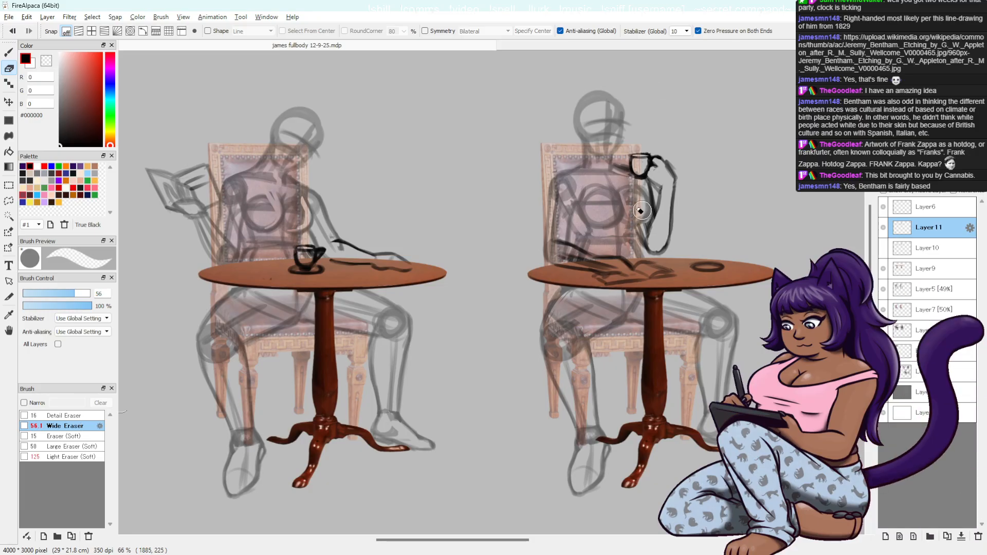
left_click(82, 416)
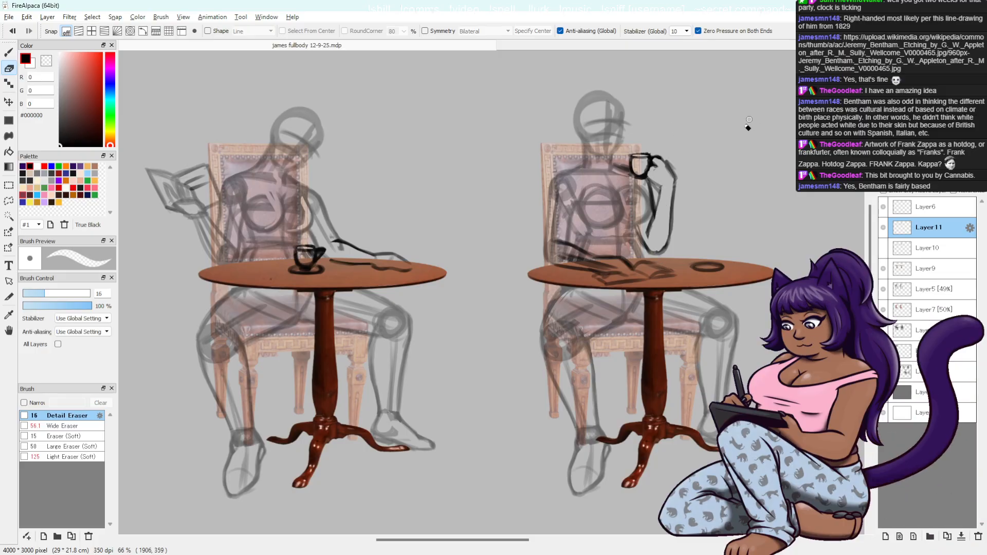
- Try to lasso the right figure's raised forearm and cup on Layer11 and move them closer to the body
key("l")
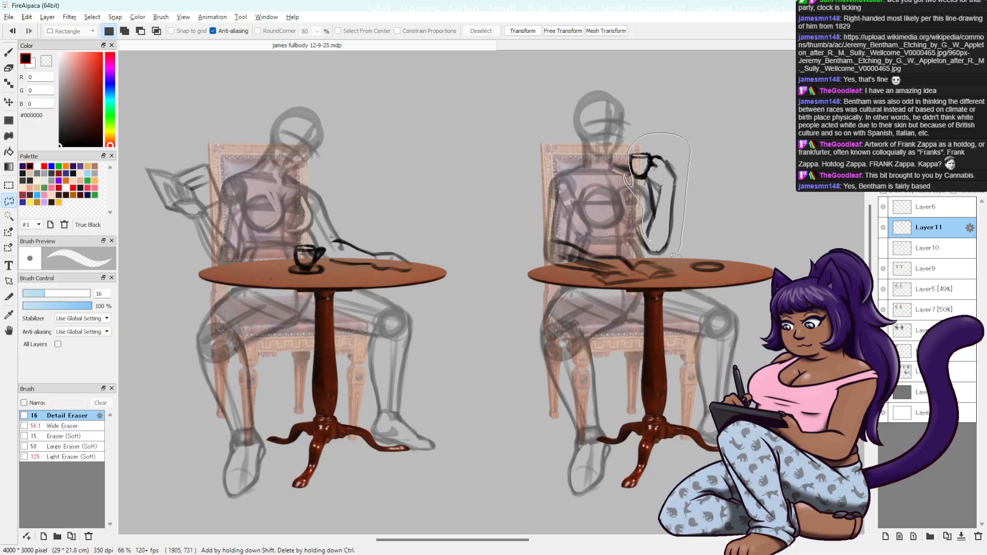
left_click_drag(676, 257, 651, 252)
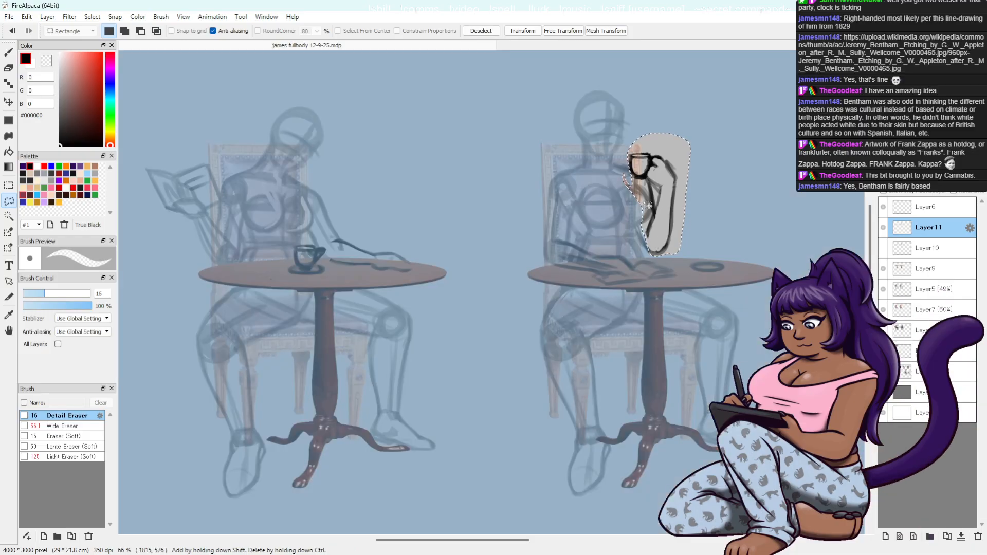
key("v")
left_click_drag(675, 207, 665, 207)
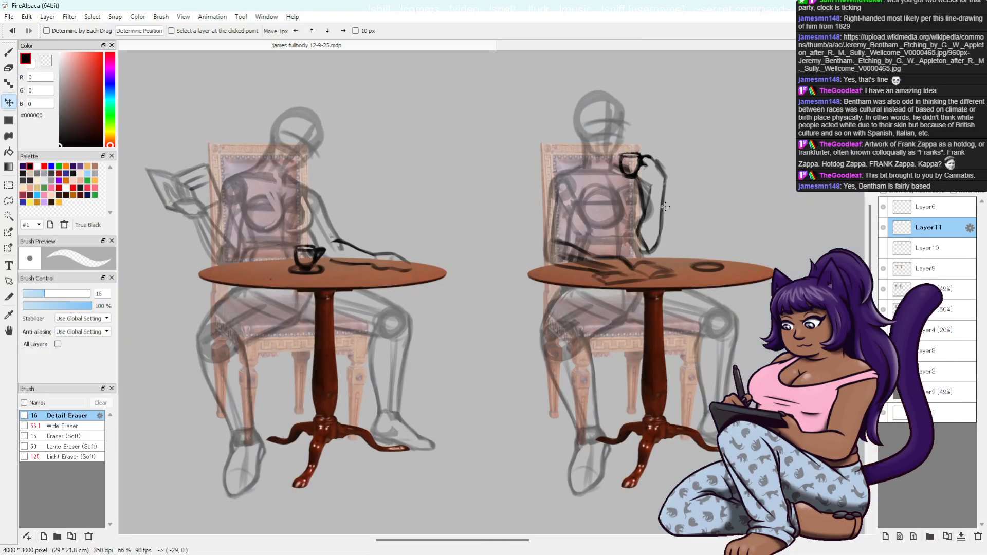
key("l")
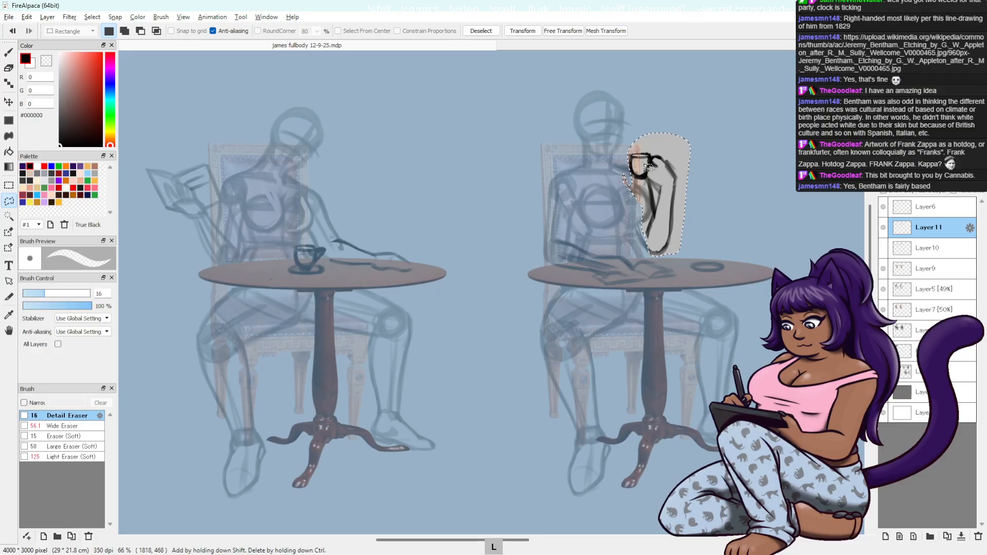
mouse_move(651, 222)
left_mouse_down()
mouse_move(648, 180)
mouse_move(623, 181)
mouse_move(645, 244)
mouse_move(652, 222)
left_mouse_up()
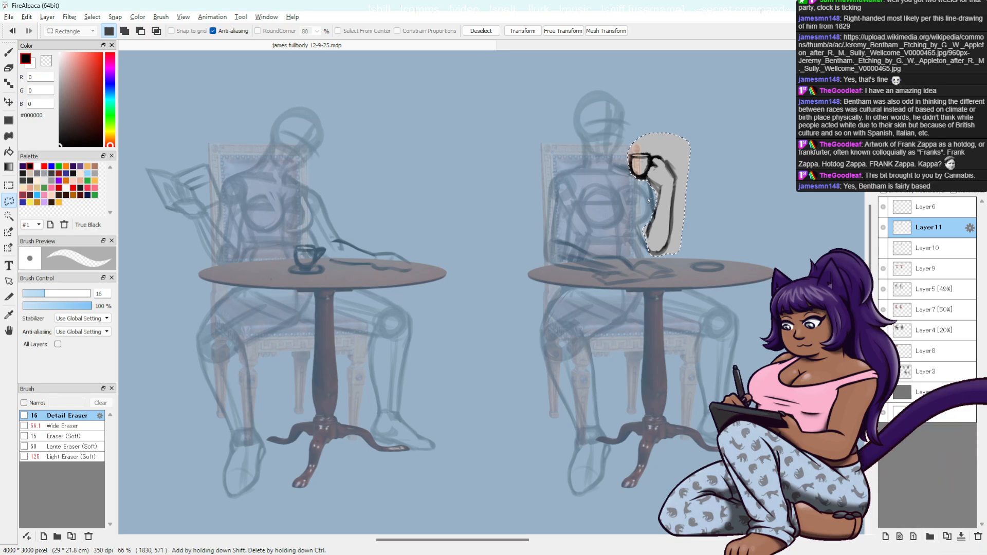
mouse_move(668, 237)
left_mouse_down()
mouse_move(655, 240)
mouse_move(670, 233)
left_mouse_up()
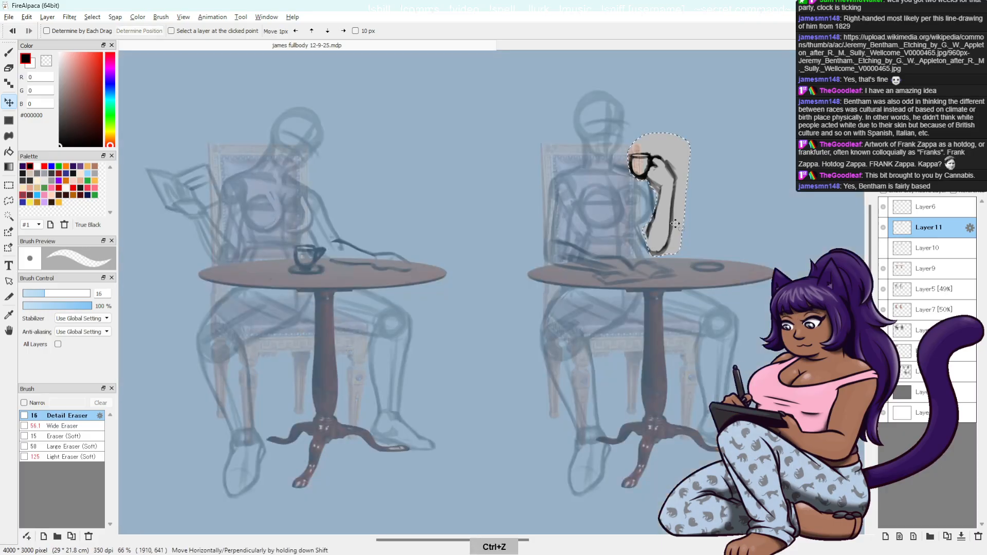
key("ctrl+d")
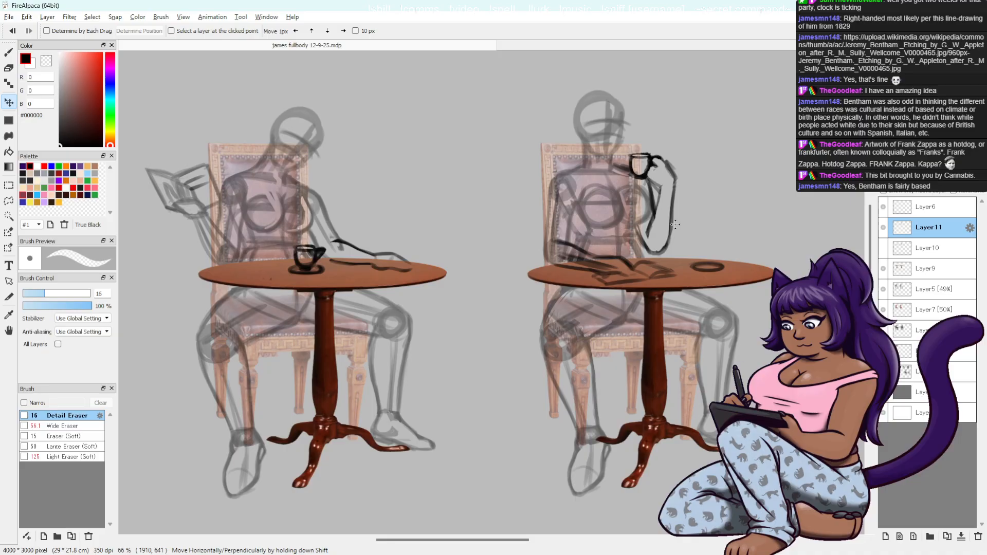
- Lasso the right figure's hand and cup, cut and paste them onto a separate layer, and hide that layer
key("l")
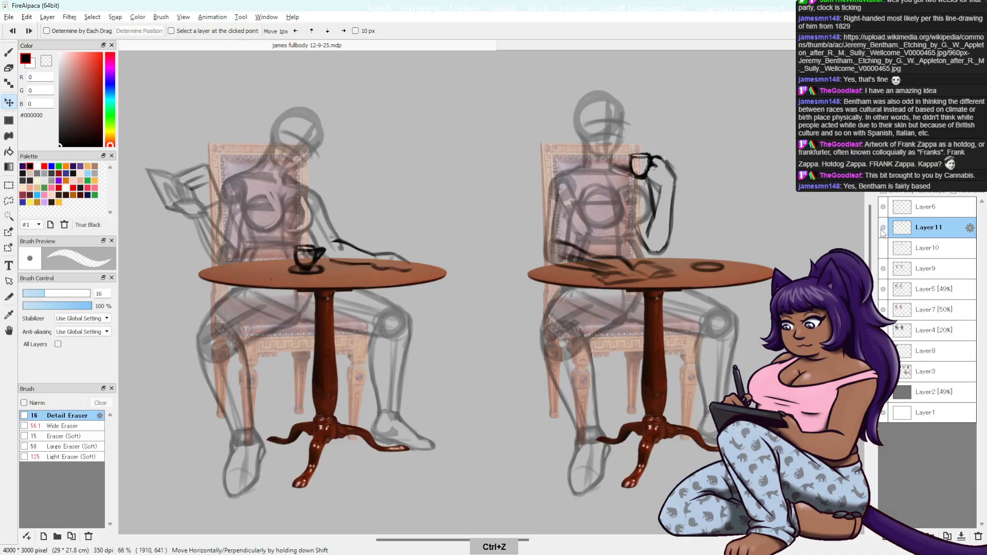
mouse_move(625, 133)
left_mouse_down()
mouse_move(696, 157)
mouse_move(672, 186)
mouse_move(629, 175)
left_mouse_up()
left_click_drag(692, 159, 692, 165)
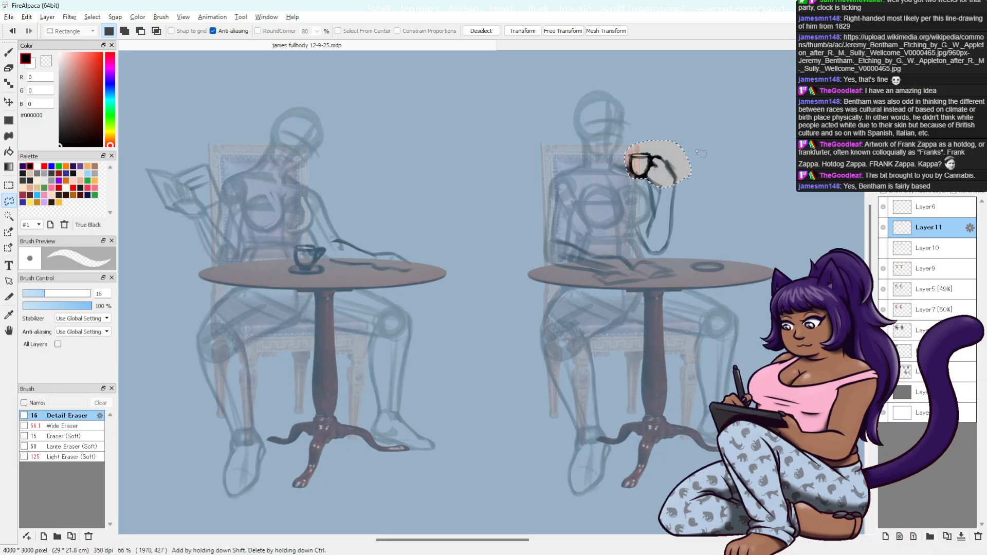
key("ctrl+x")
key("ctrl+v")
key("ctrl+d")
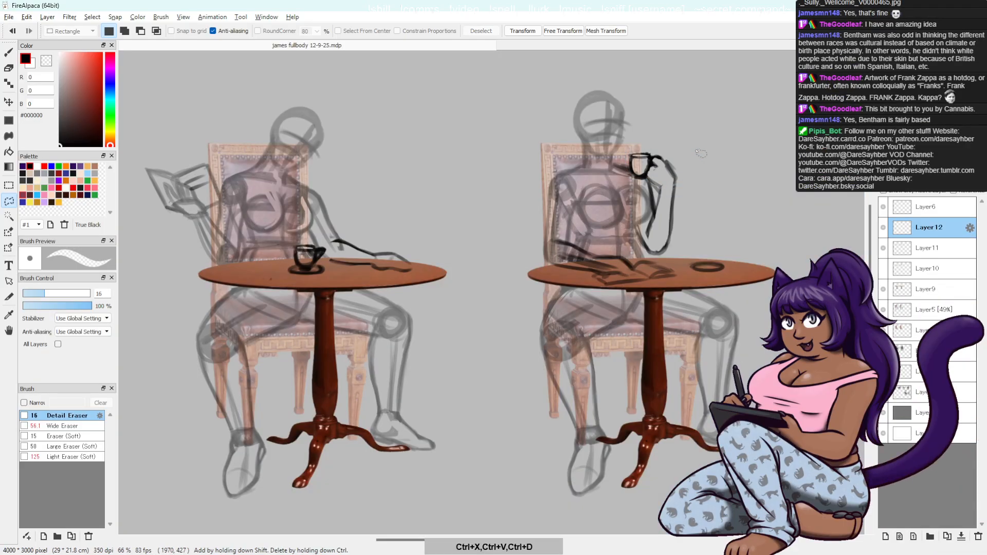
left_click(883, 227)
- Sketch a new raised hand on the right figure's forearm on Layer11 with the Pencil and save the drawing
left_click(921, 247)
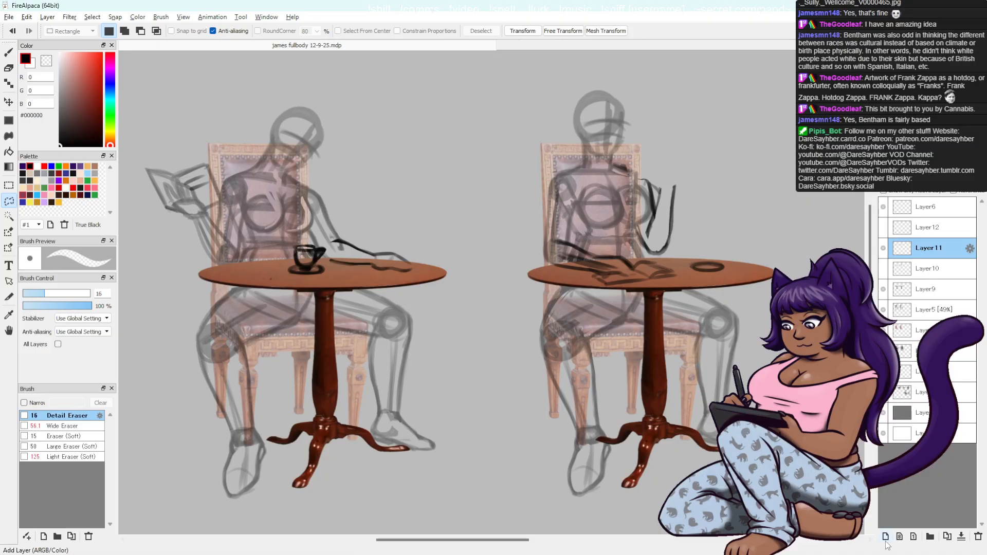
key("b")
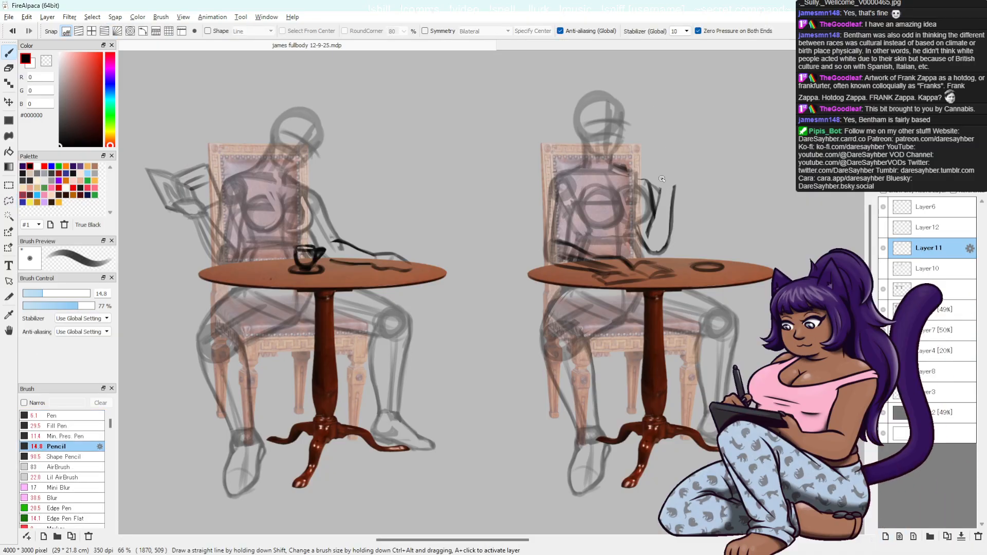
mouse_move(675, 188)
left_mouse_down()
mouse_move(658, 184)
mouse_move(682, 178)
mouse_move(676, 187)
mouse_move(680, 165)
left_mouse_up()
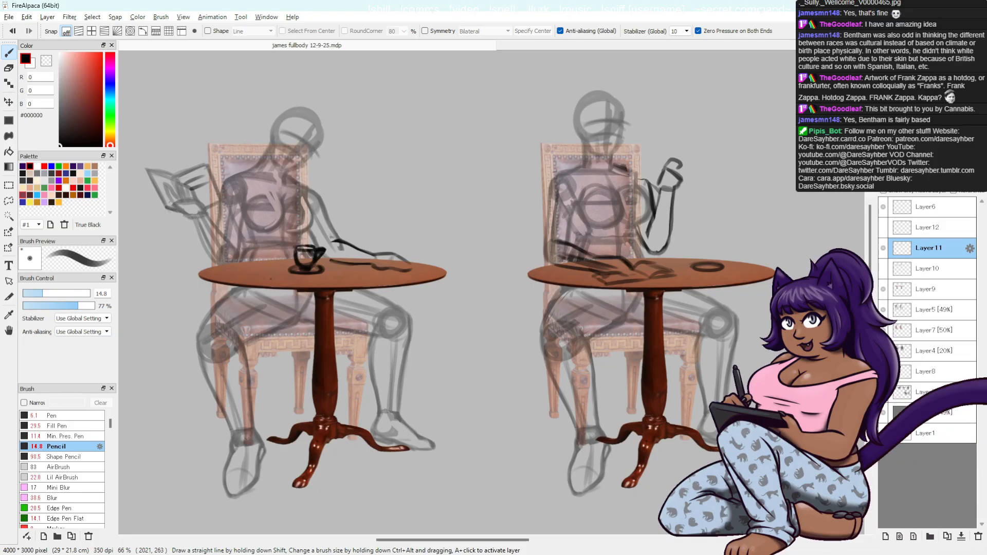
key("ctrl+s")
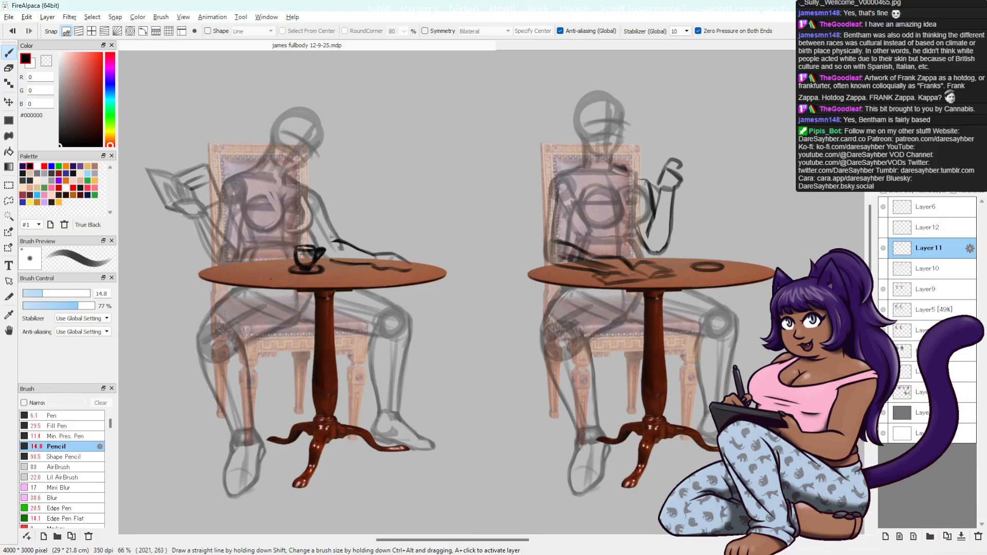
key("ctrl+s")
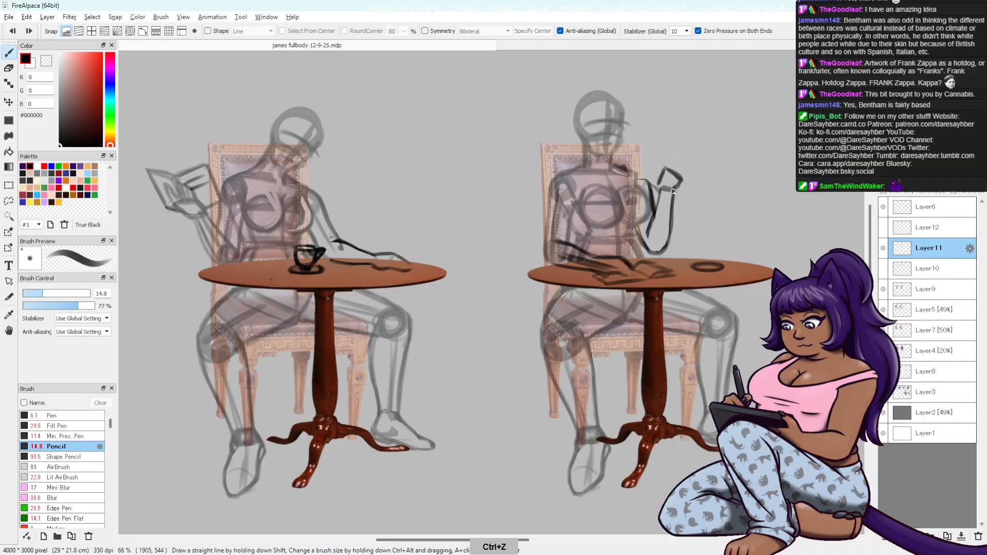
- Erase parts of the right figure's new hand outline on Layer11 and redraw the hand's contour with the Pencil
key("e")
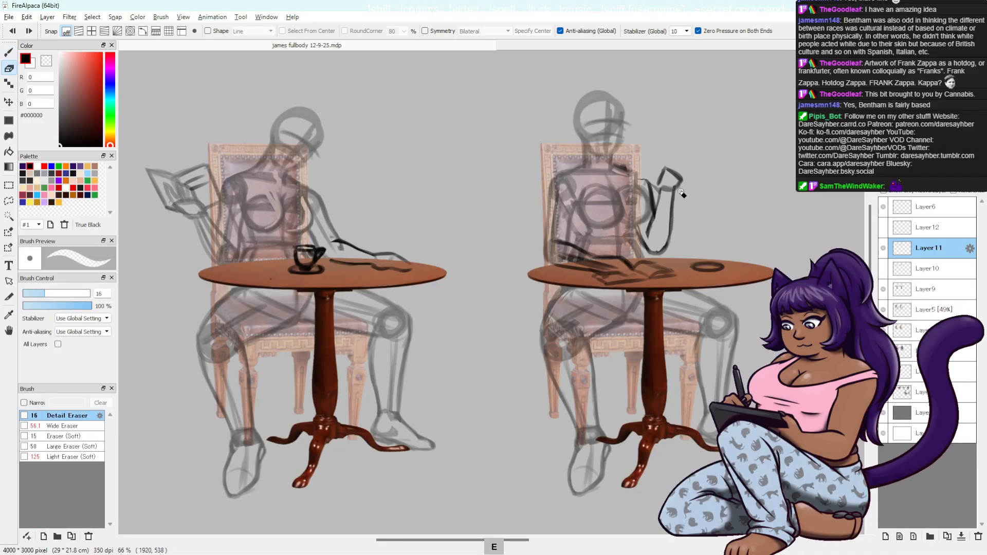
mouse_move(669, 180)
left_mouse_down()
mouse_move(687, 191)
mouse_move(668, 181)
left_mouse_up()
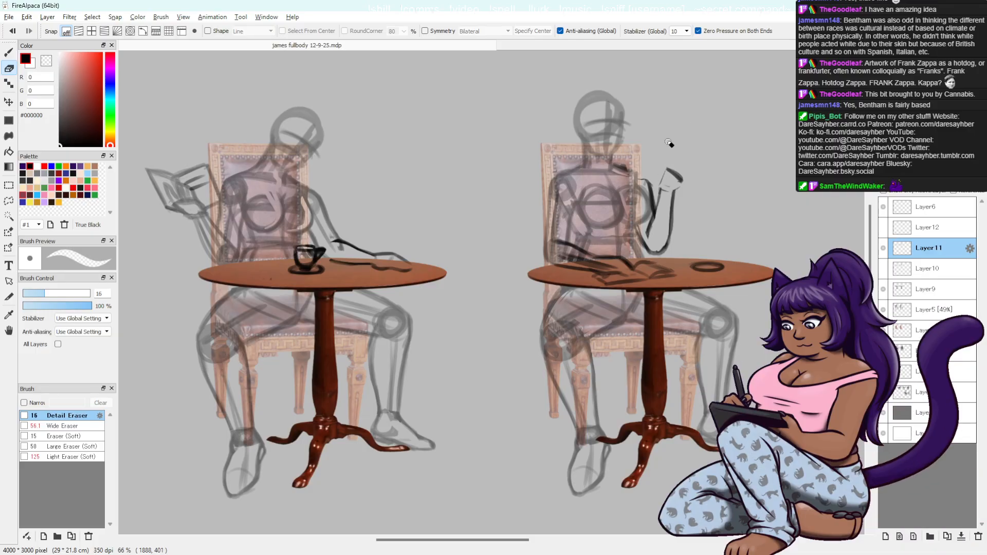
key("b")
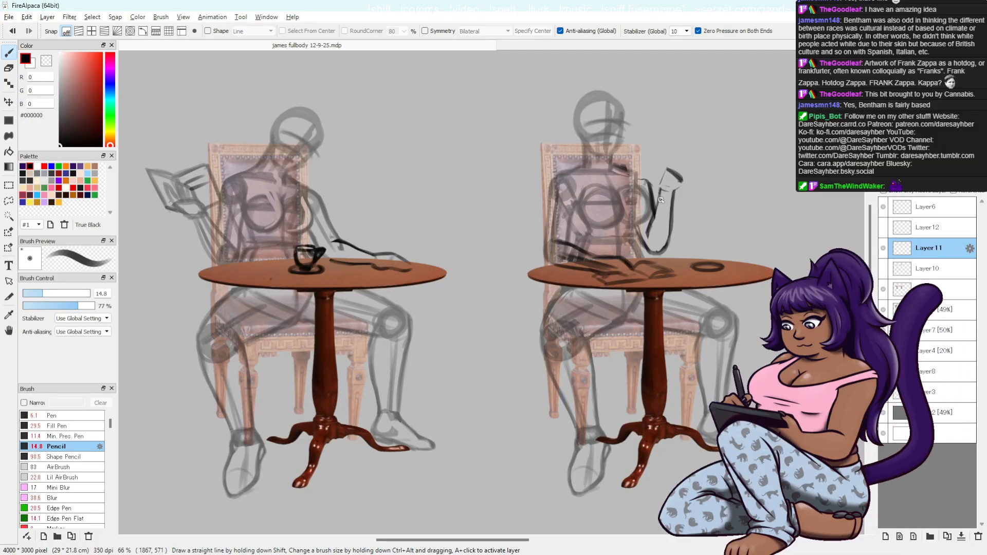
left_click_drag(682, 176, 674, 194)
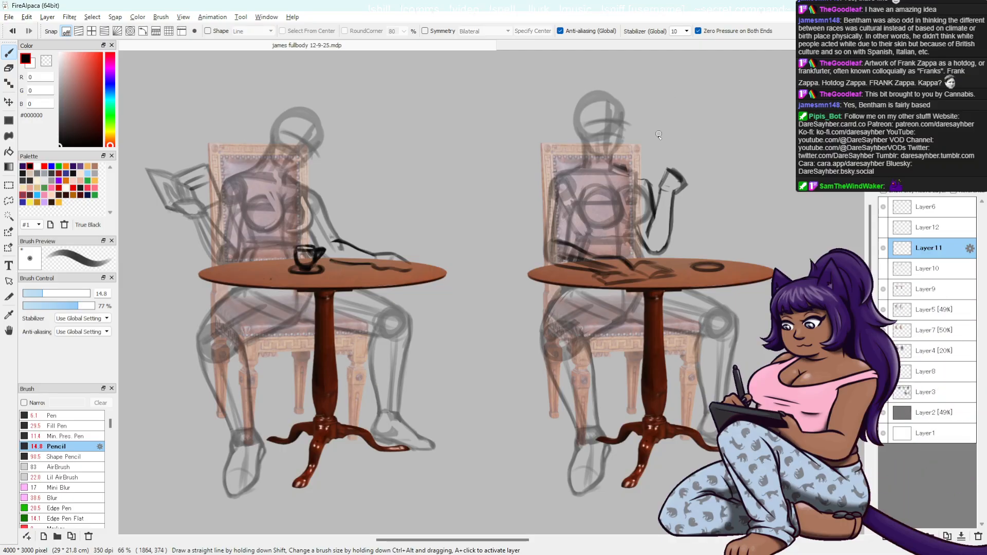
- Redraw the inner contour of the right figure's raised forearm on Layer11, alternating between the Detail Eraser and Pencil
key("e")
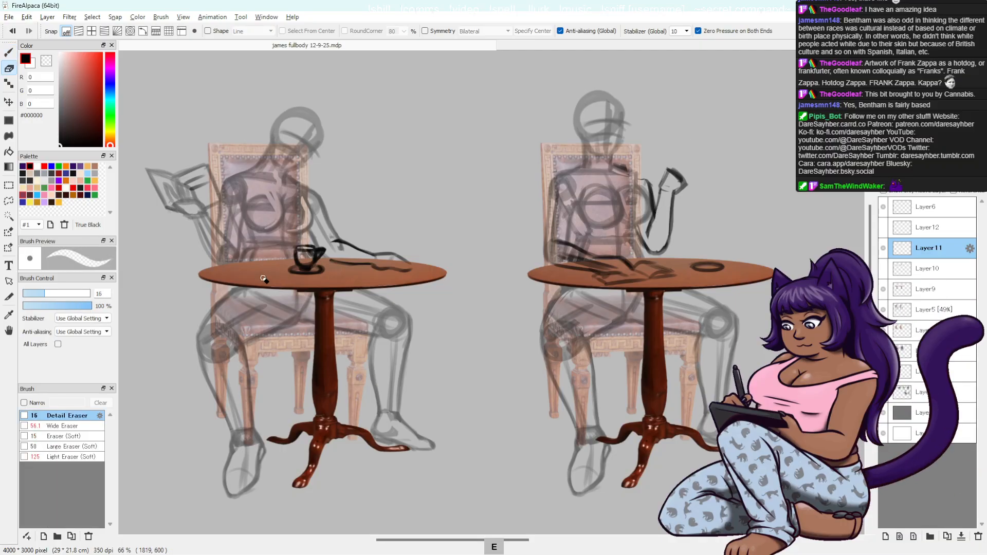
key("b")
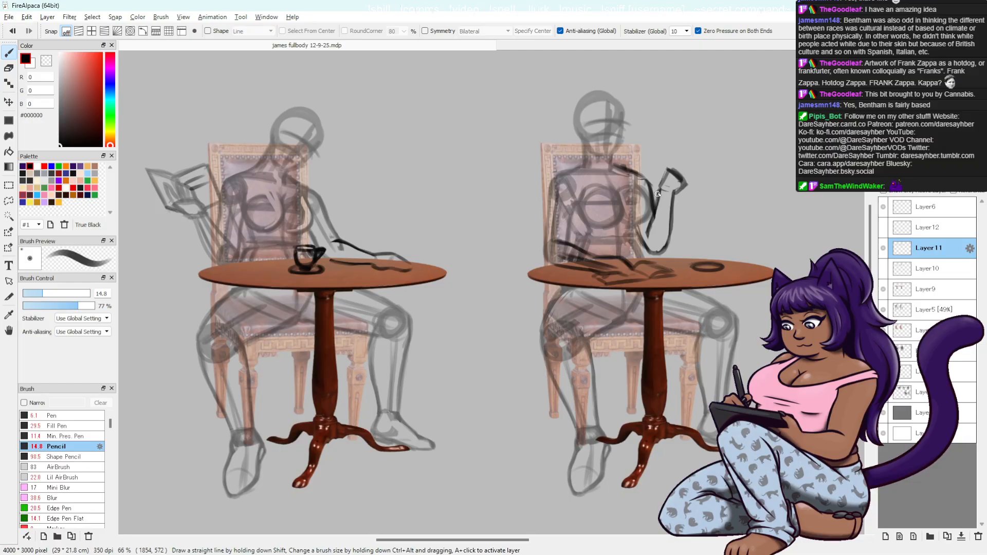
left_click_drag(657, 194, 647, 233)
key("ctrl+z")
left_click_drag(659, 190, 654, 231)
key("e")
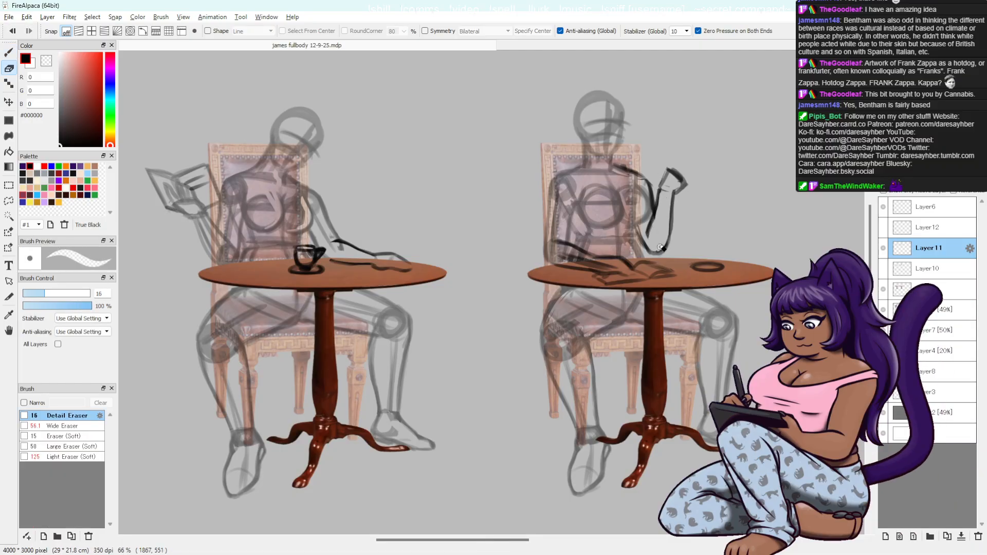
left_click_drag(659, 202, 654, 228)
key("ctrl+z")
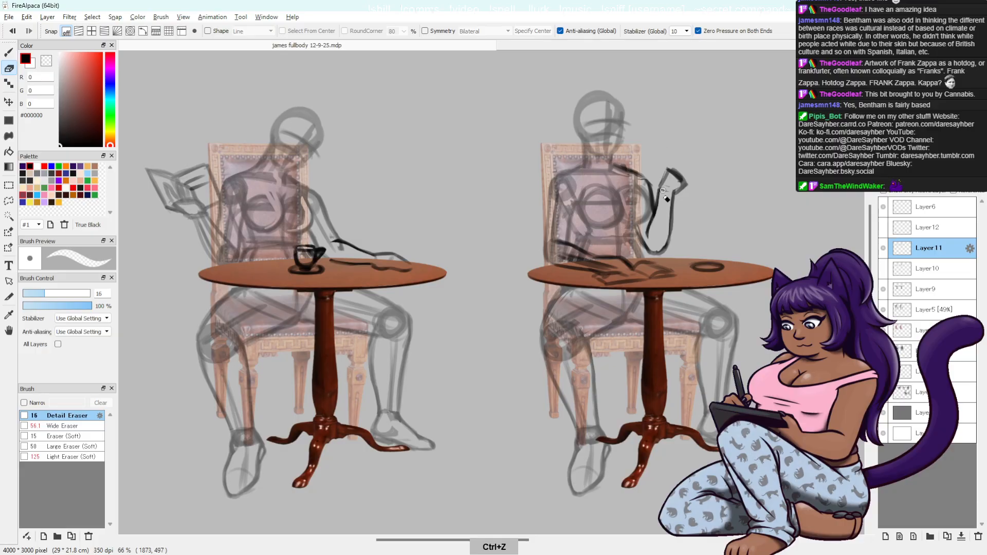
key("b")
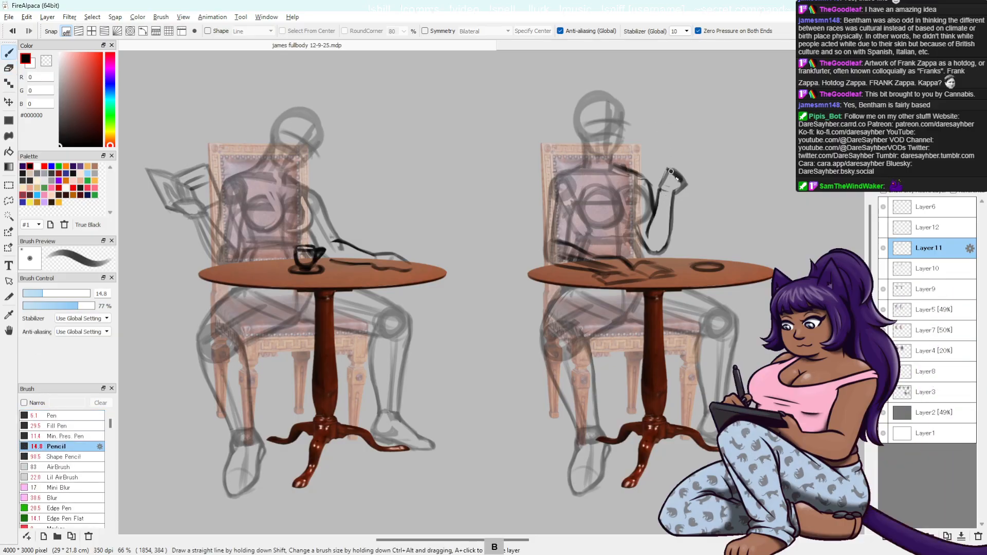
- Undo the last hand stroke, then copy the left table's teacup to a new layer beside the right figure's raised hand
key("ctrl+z")
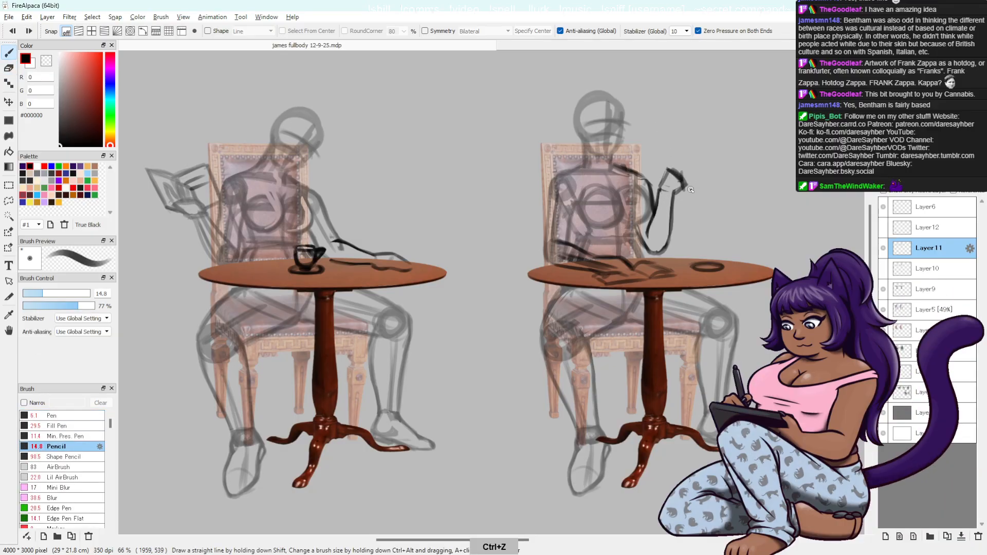
key("l")
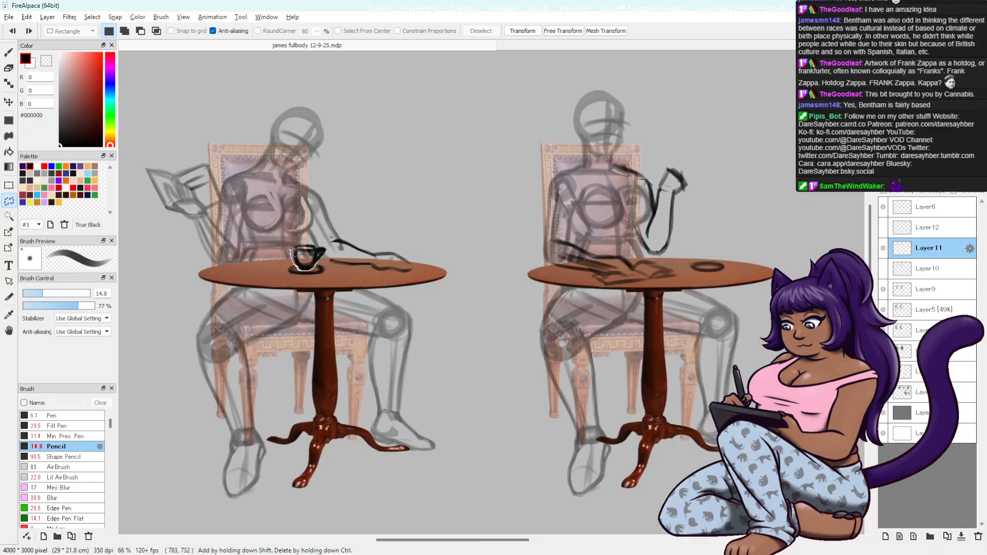
left_click_drag(324, 241, 327, 258)
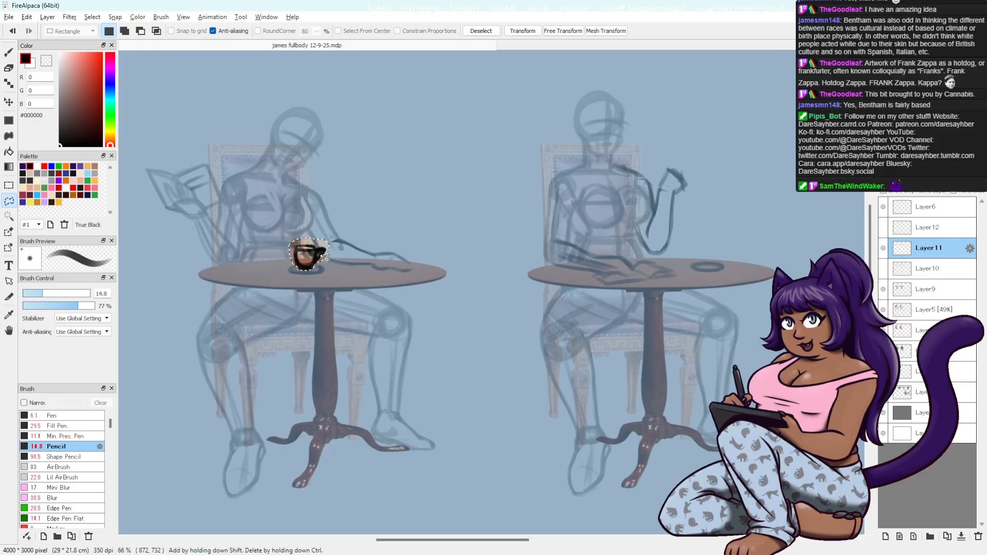
key("ctrl+c")
key("ctrl+v")
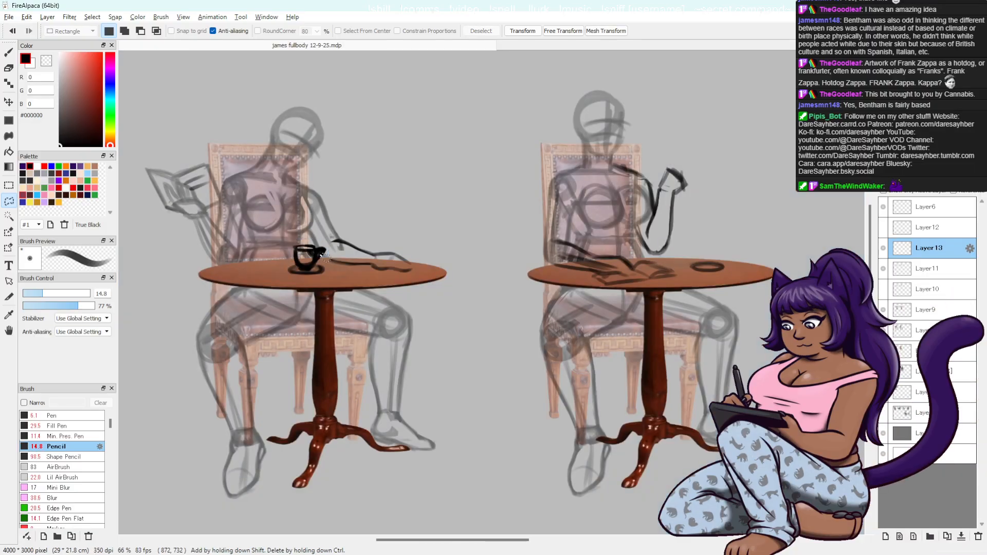
key("v")
mouse_move(323, 253)
left_mouse_down()
mouse_move(721, 182)
mouse_move(726, 172)
left_mouse_up()
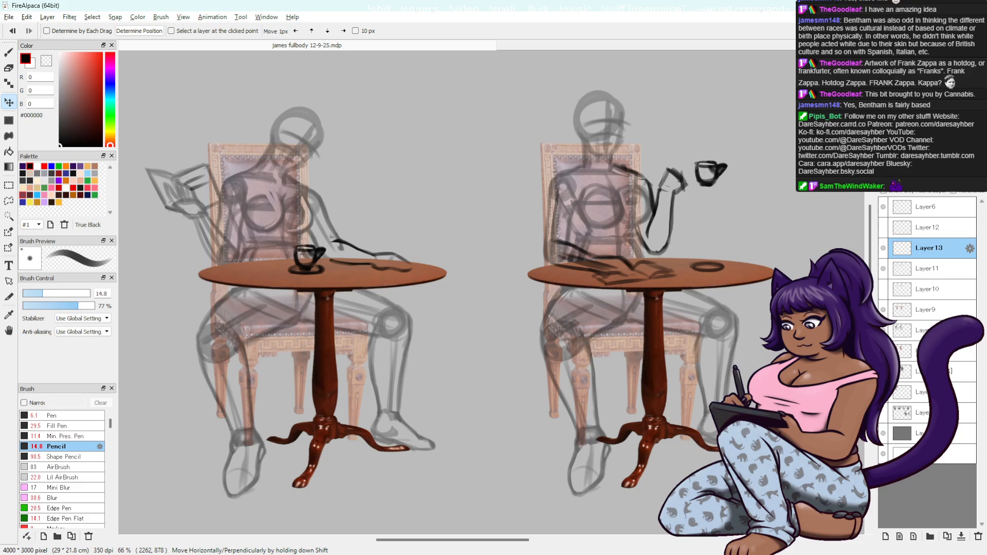
- Flip the copied teacup horizontally, position its handle at the right figure's raised hand, and merge it down into Layer11
key("ctrl+t")
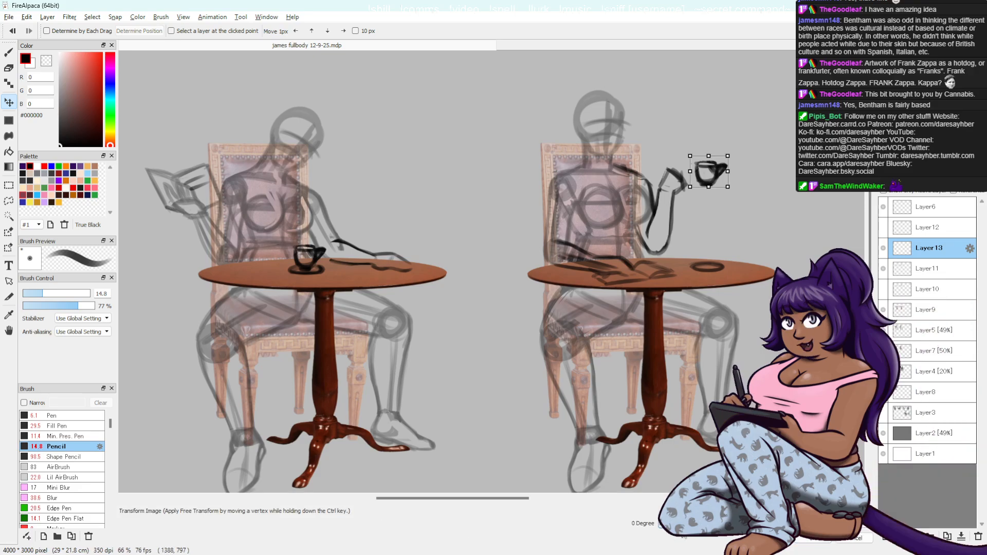
key("Return")
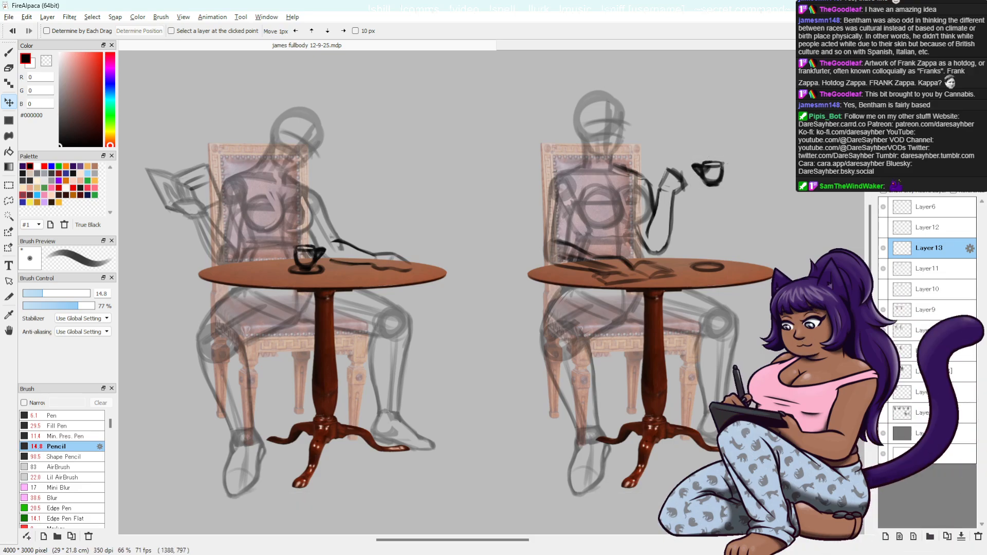
left_click_drag(746, 226, 727, 224)
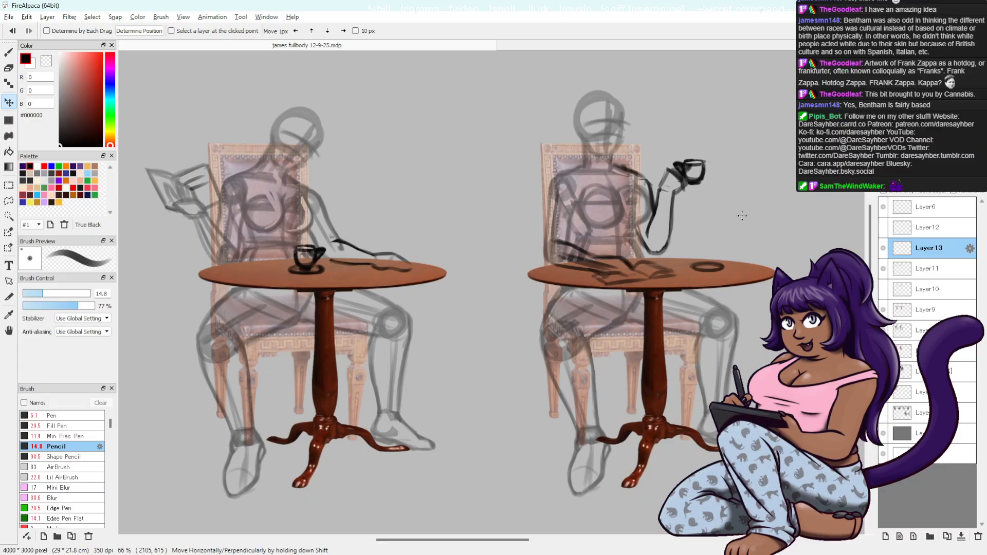
left_click(961, 536)
- Sketch the right figure's fingers around the teacup handle on Layer11 with the Pencil, cleaning up overlaps with the Detail Eraser
key("b")
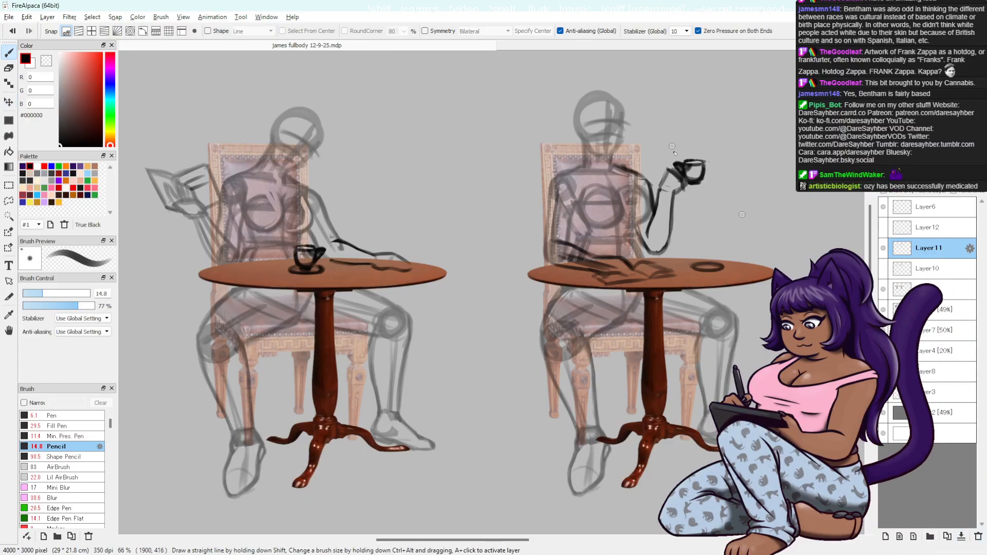
key("ctrl+z")
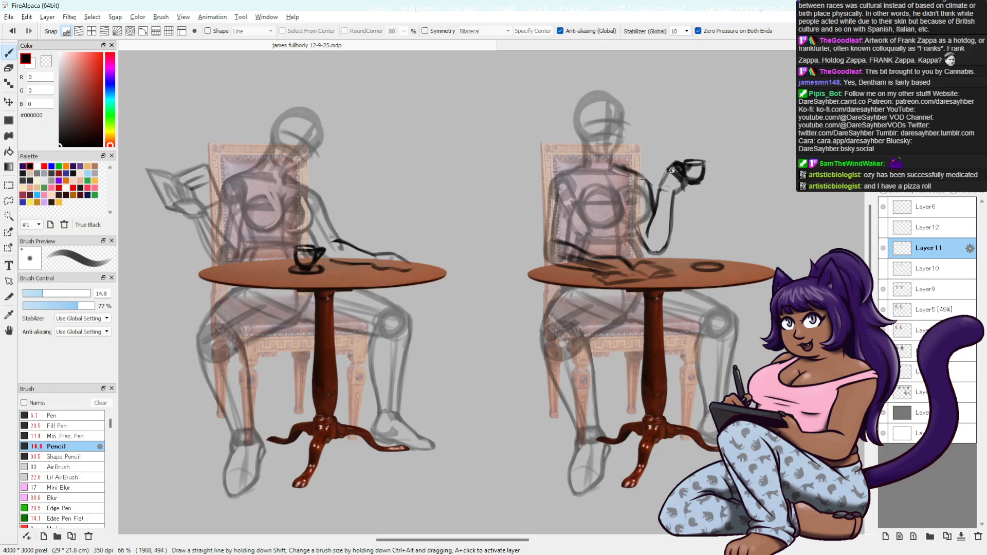
key("l")
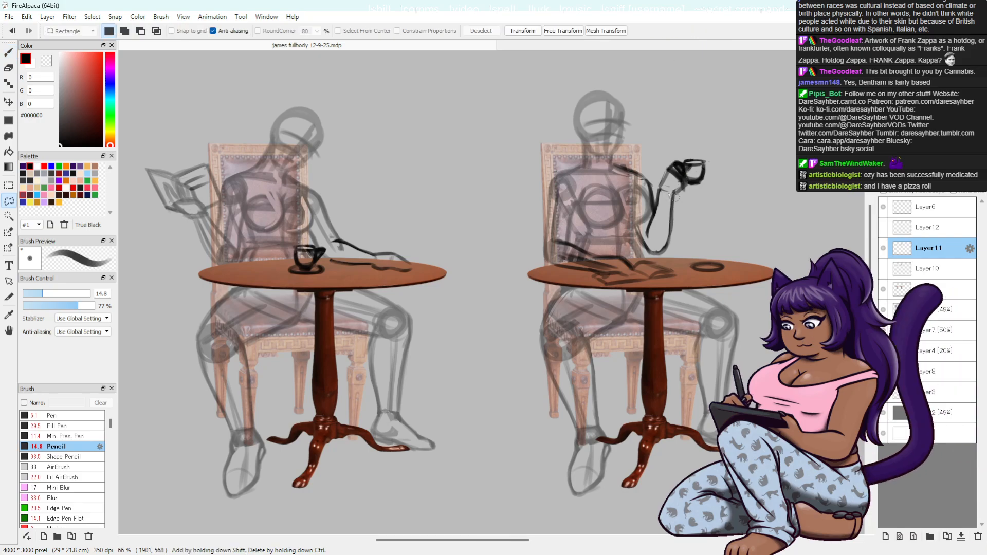
key("b")
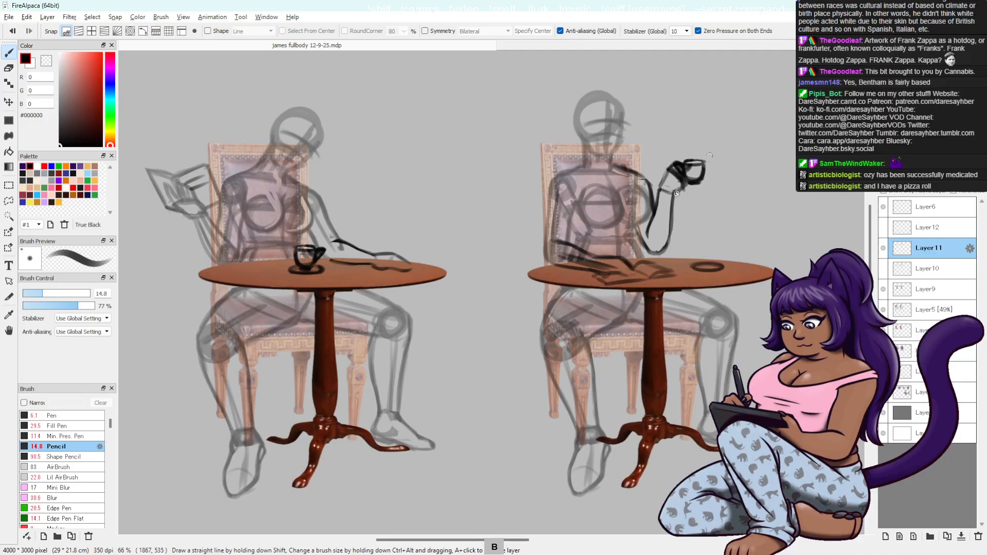
key("e")
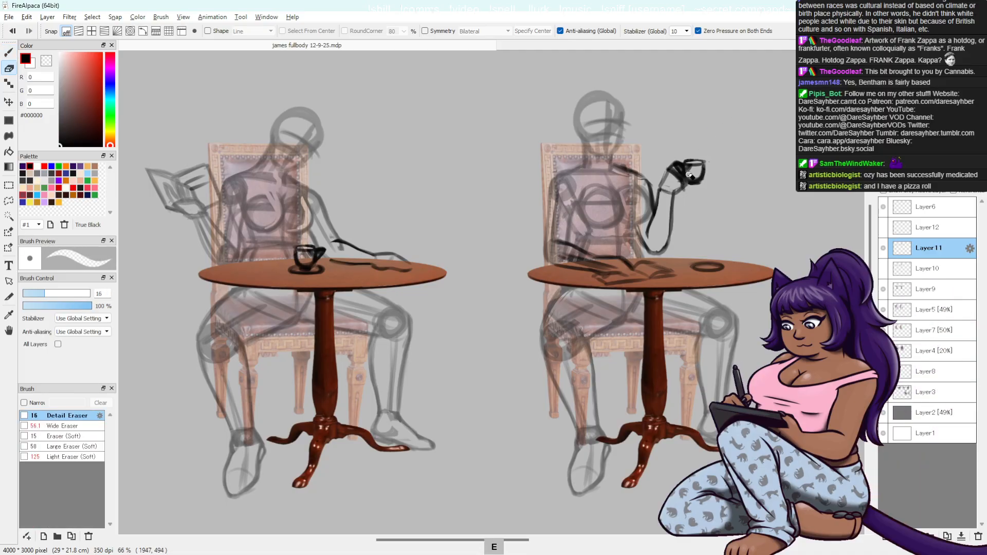
key("ctrl+z")
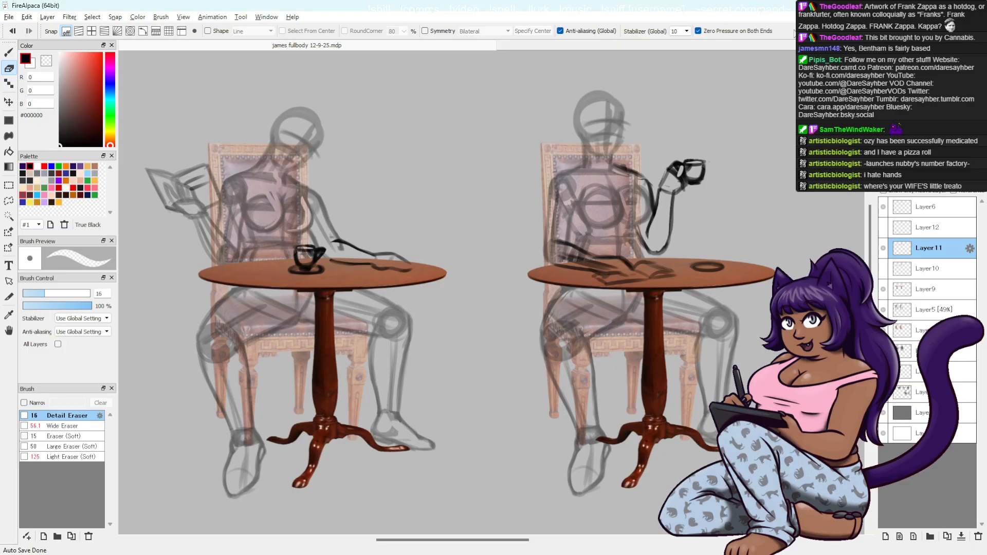
- Refine the lower fingers and palm gripping the teacup with the Pencil and erase stray lines over the cup
key("b")
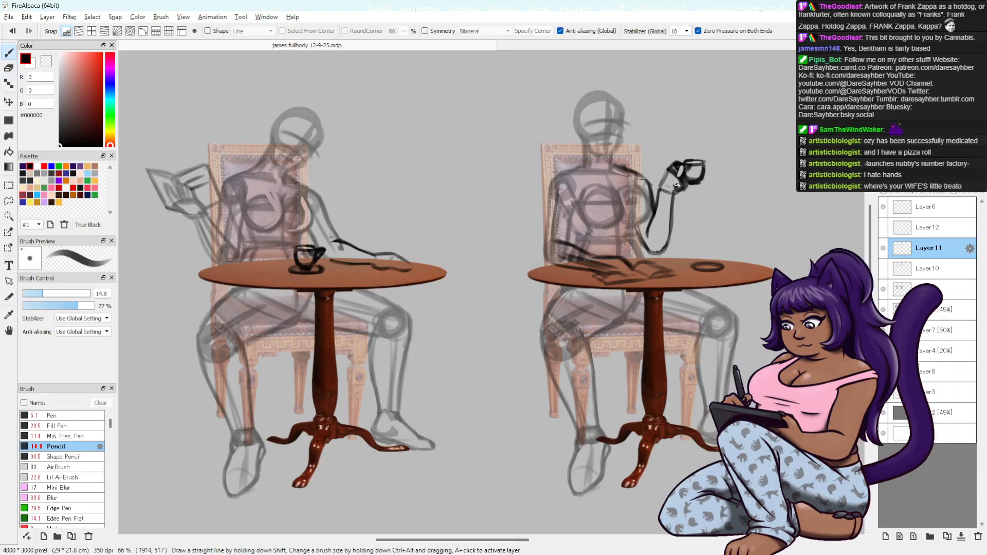
key("ctrl+z")
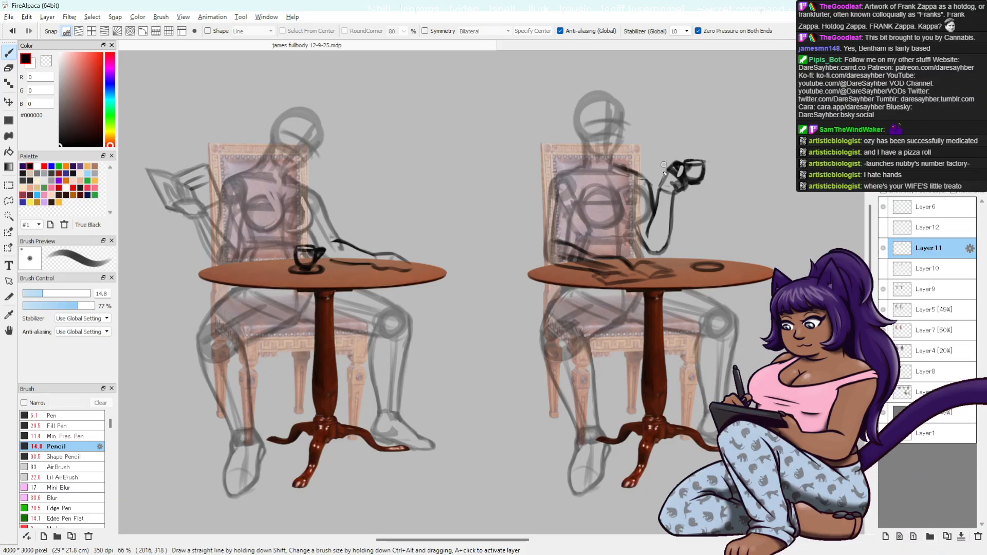
key("e")
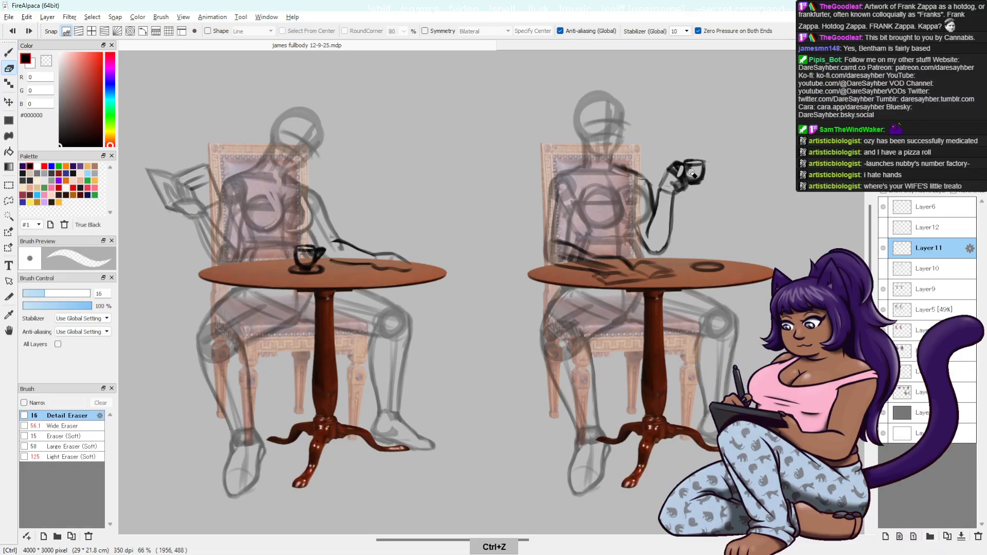
key("ctrl+z")
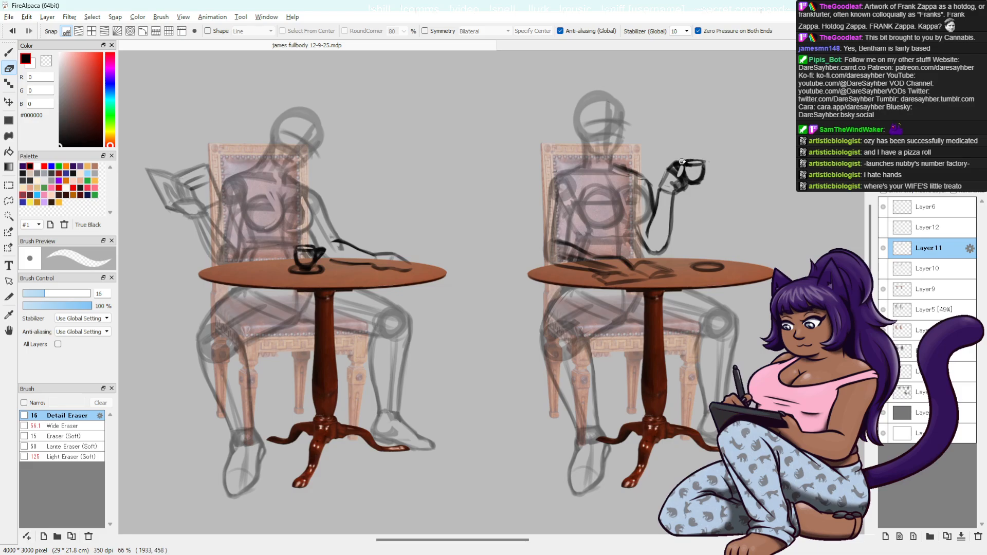
key("ctrl+z")
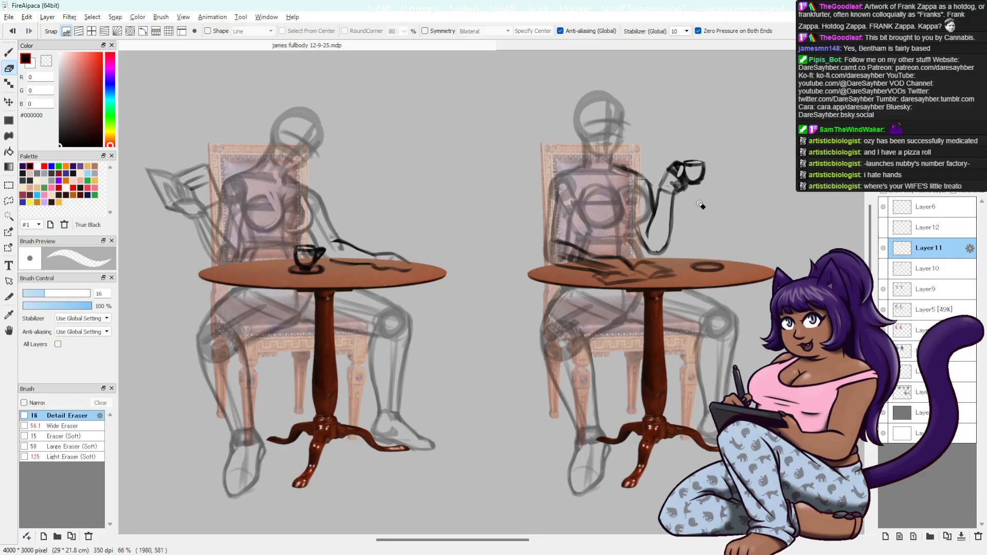
- Compare the new raised hand on Layer11 with the earlier hand-and-cup version on Layer12 by toggling their visibility
left_click(883, 228)
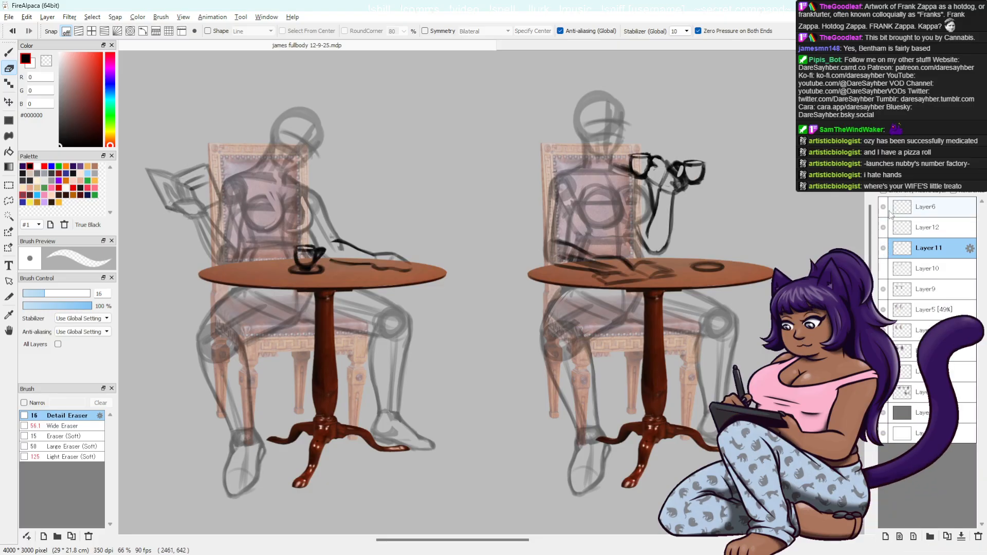
left_click(883, 227)
left_click(883, 248)
left_click(883, 247)
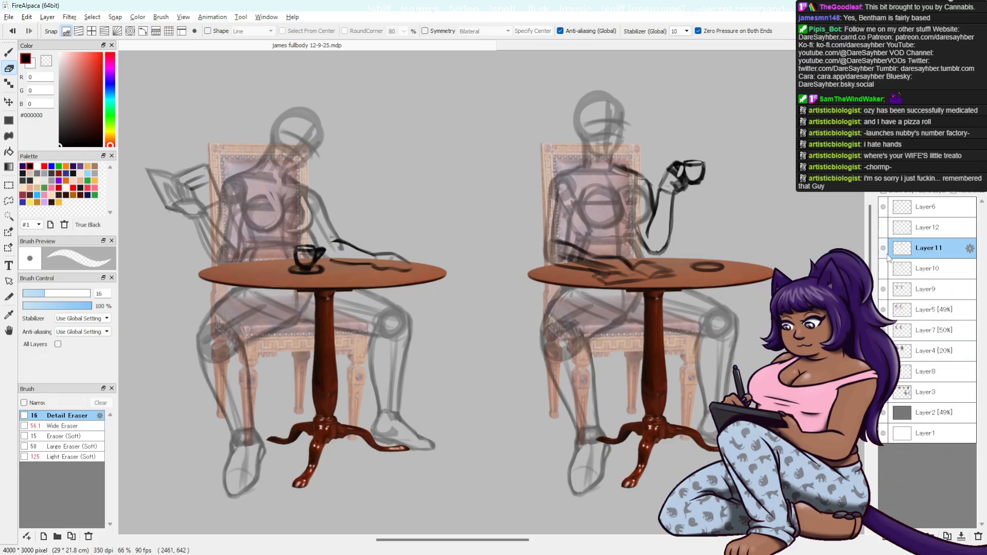
- Rework the right figure's resting forearm, hand and open book on Layer11, alternating between the Detail Eraser, Wide Eraser and Pencil
key("e")
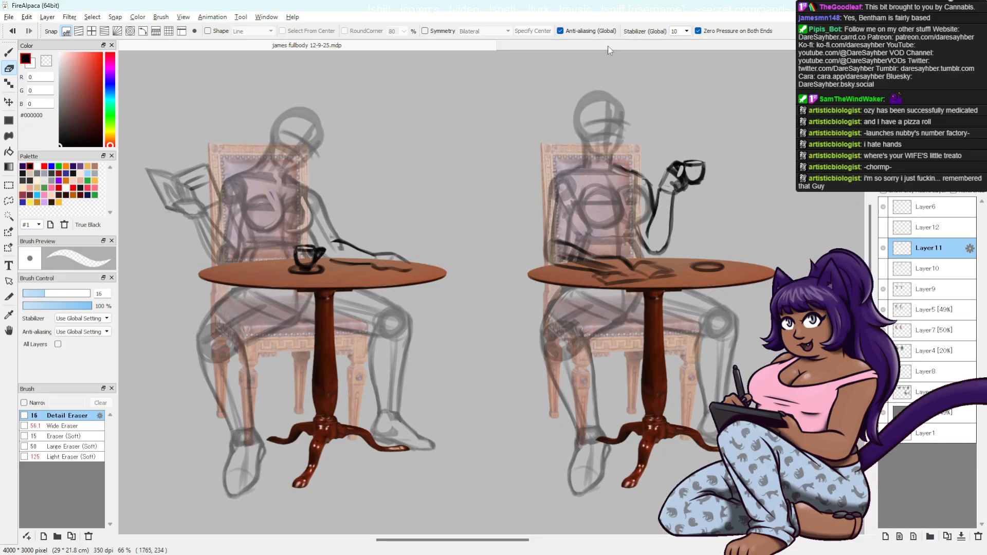
key("ctrl+z")
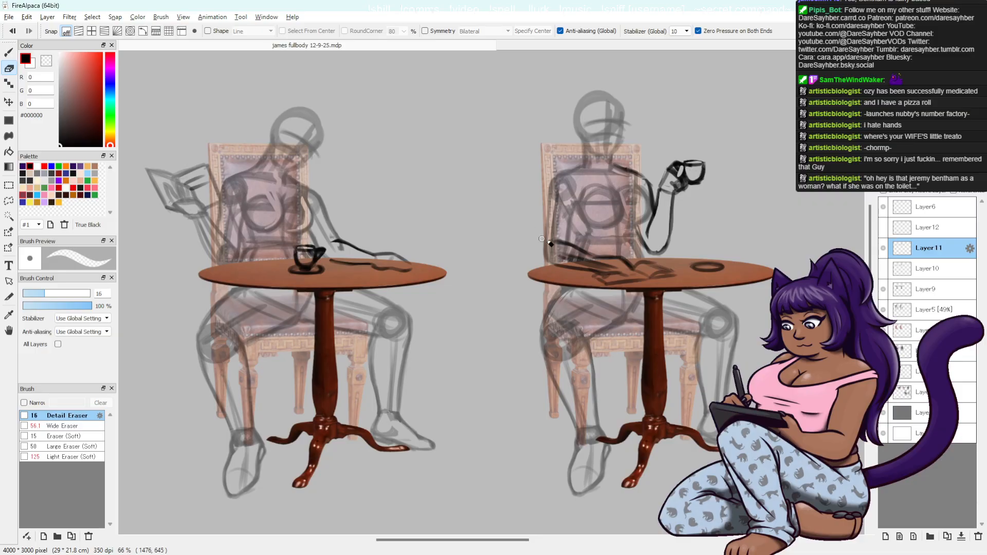
left_click(95, 427)
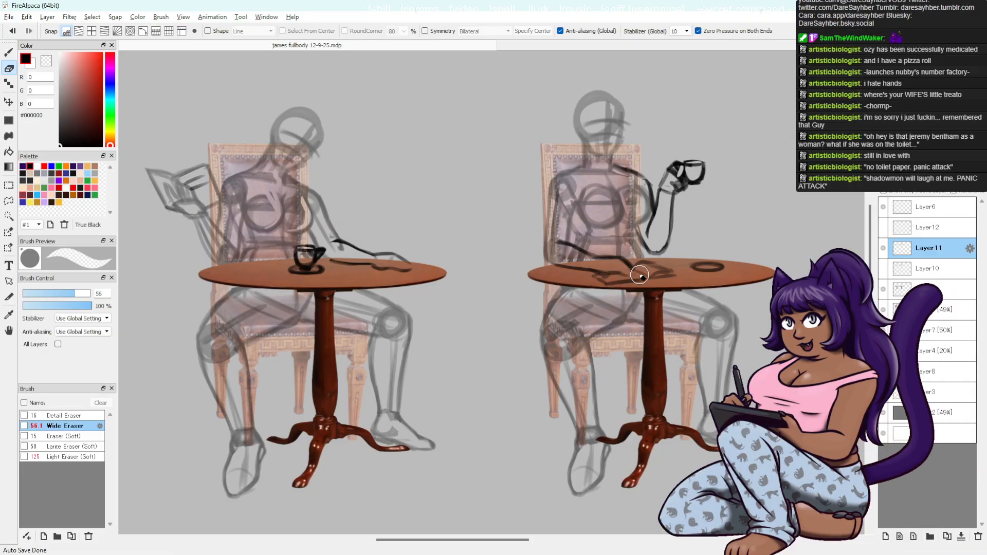
key("b")
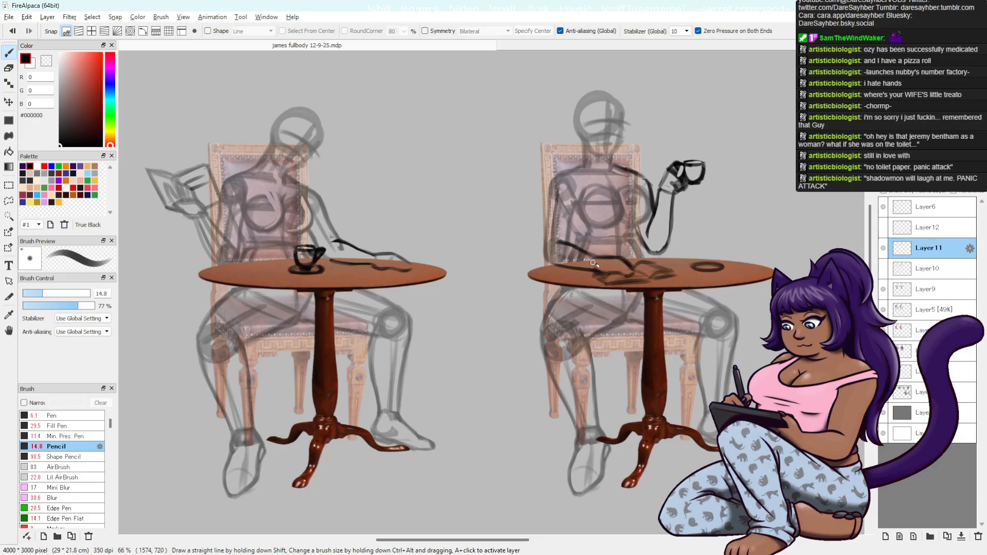
key("e")
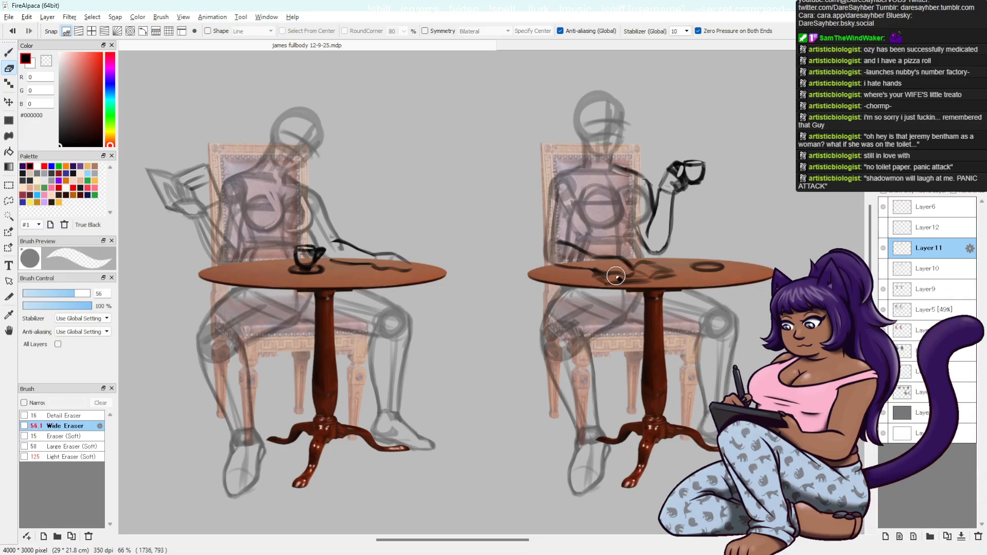
left_click(77, 415)
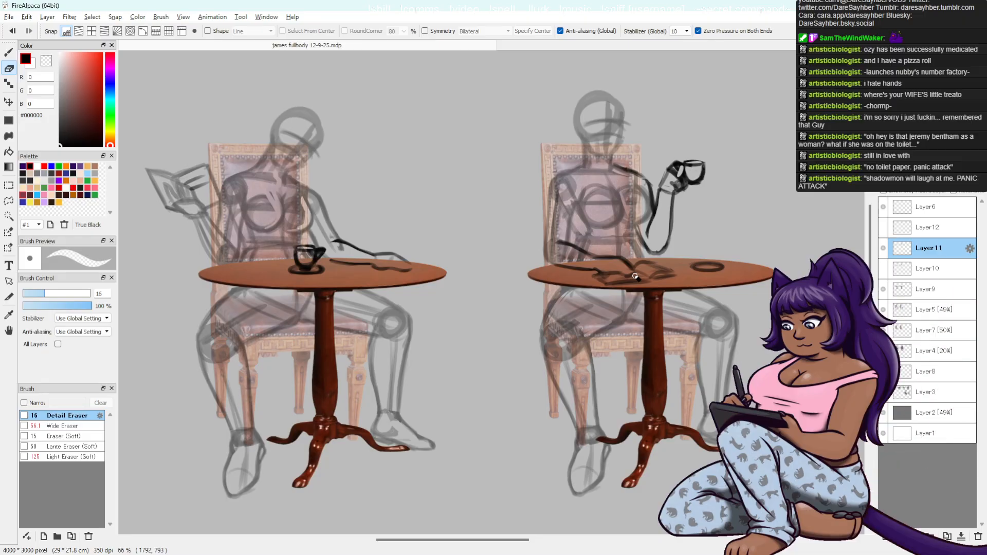
key("b")
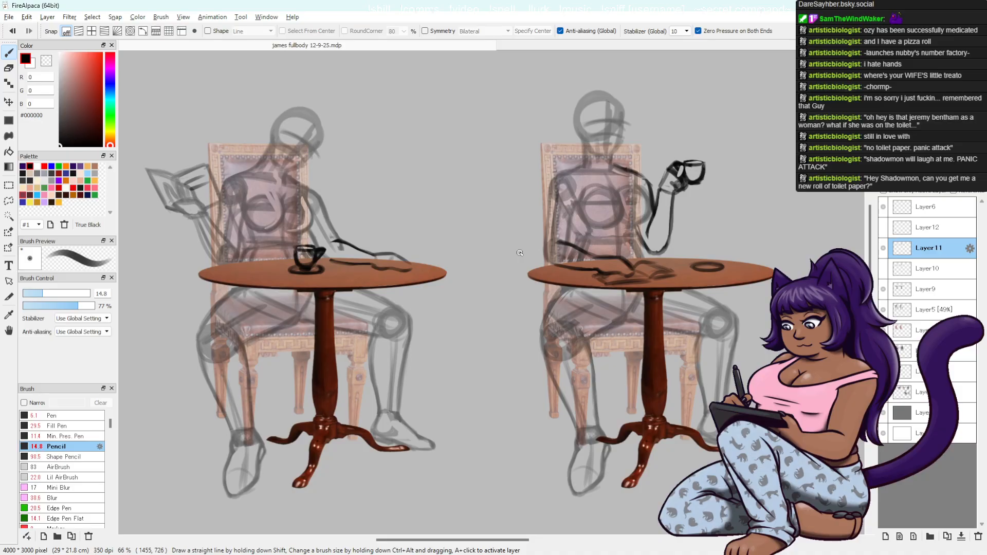
- Raise Layer5 to full opacity and hide Layer11 and Layer10 so only the body construction sketch shows at the tables
left_click(925, 313)
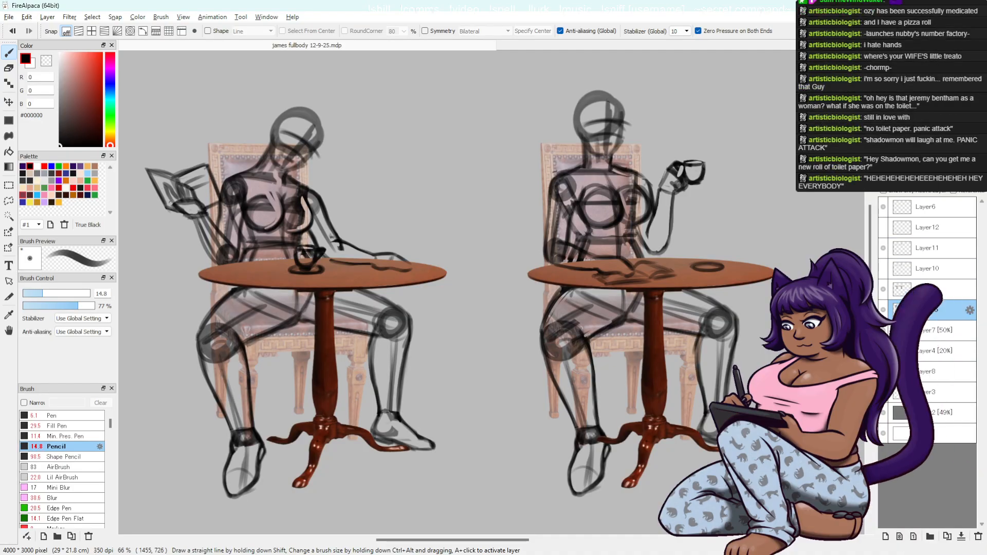
left_click(884, 248)
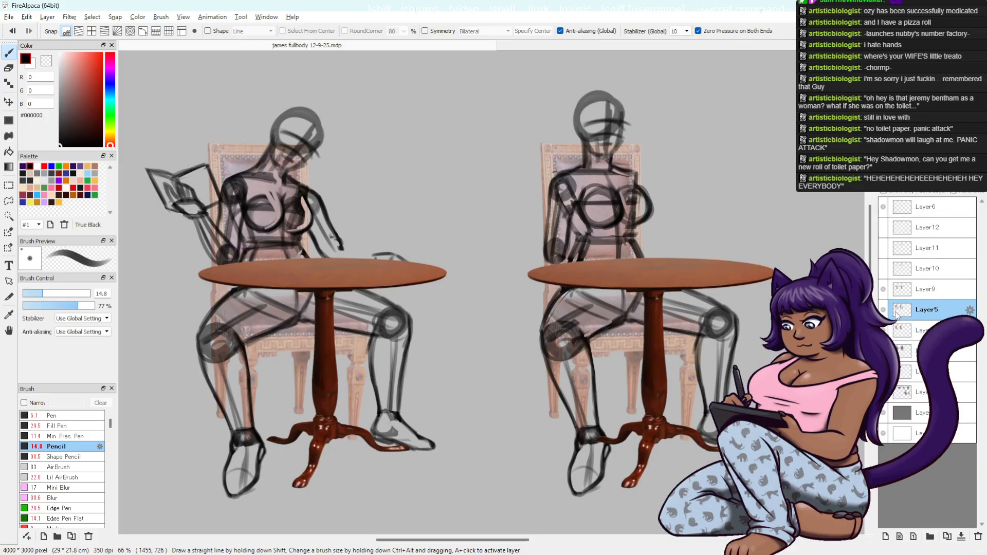
left_click(884, 247)
left_click(883, 248)
left_click(883, 248)
left_click(883, 248)
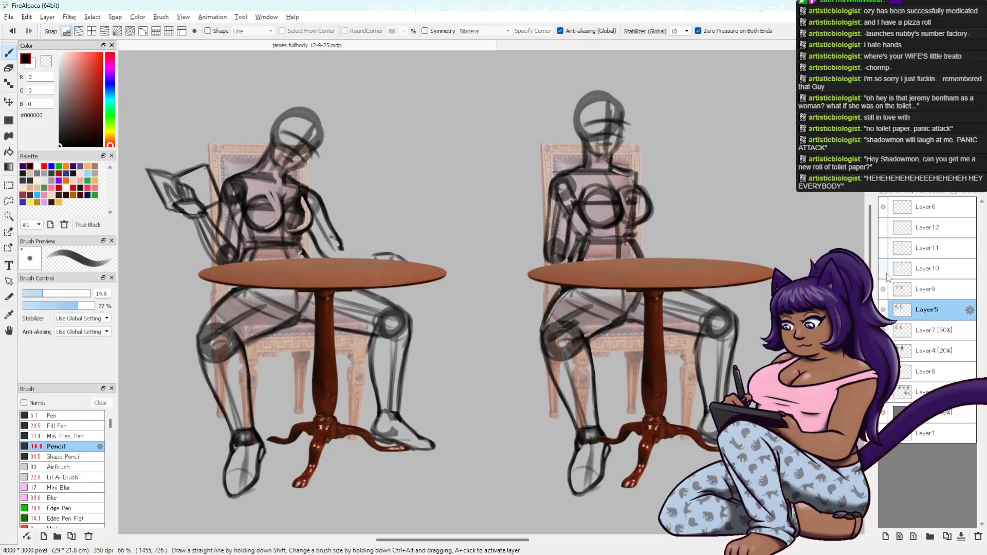
left_click(884, 269)
left_click(883, 269)
left_click(882, 309)
left_click(882, 309)
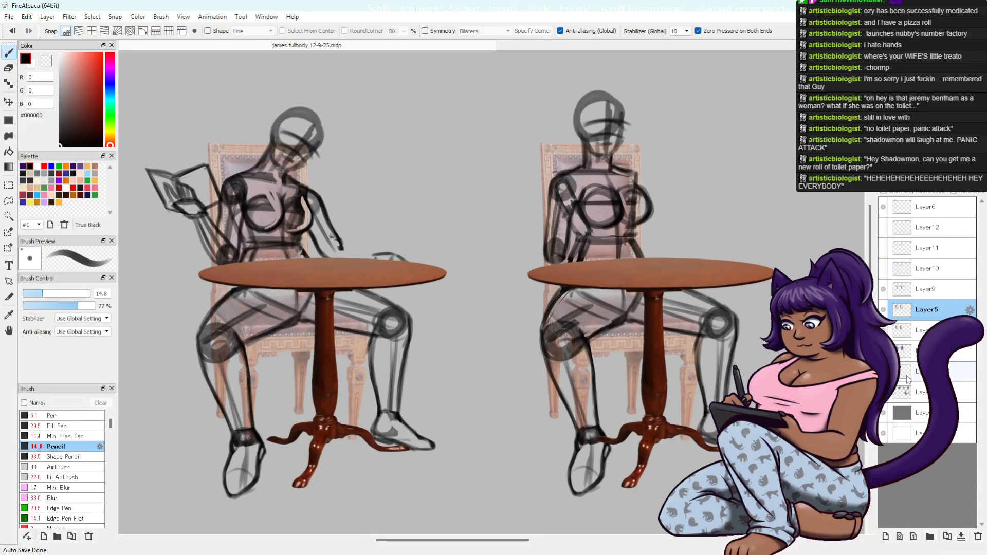
- Duplicate Layer5 and erase the overlapping construction lines from the left figure's raised forearm, hand and book on the copy
left_click(946, 536)
left_click(932, 152)
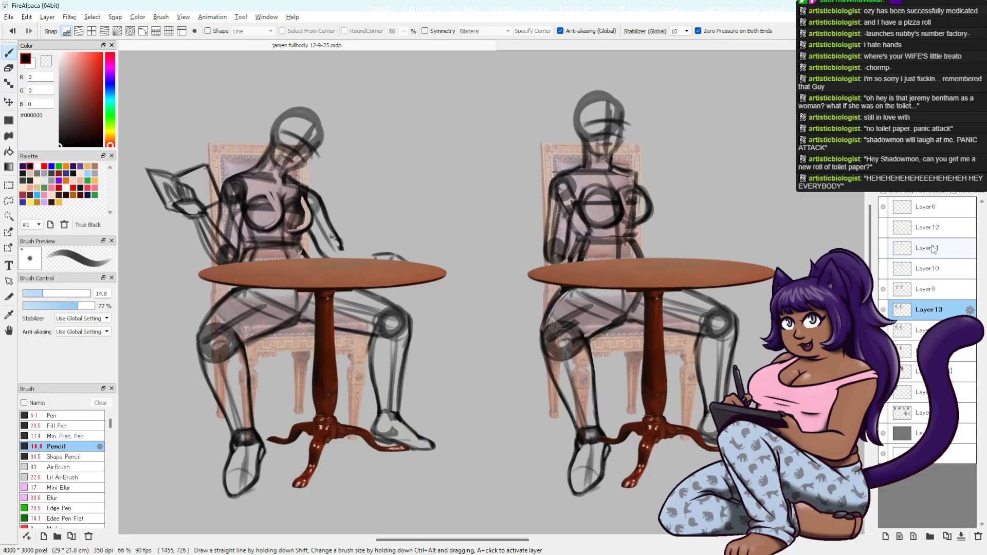
key("e")
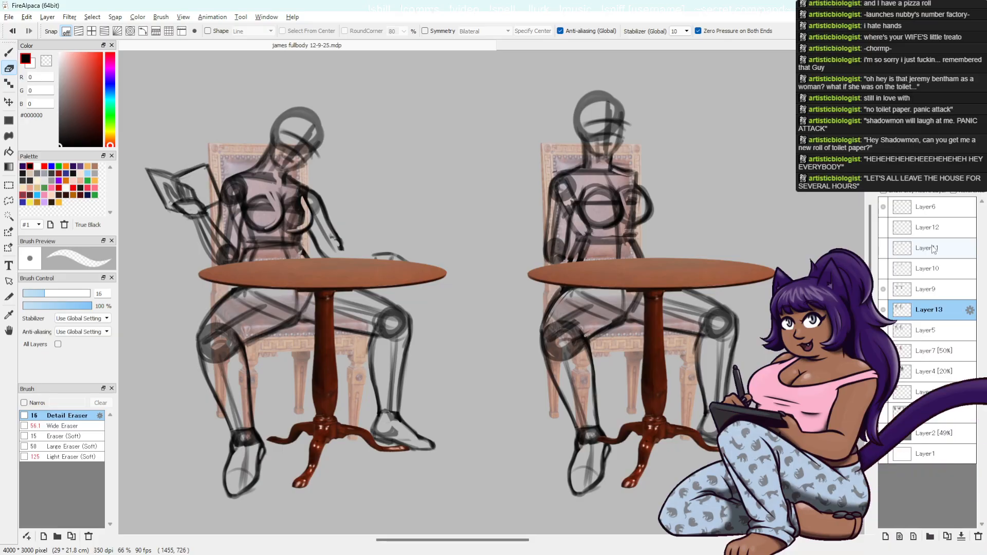
left_click(64, 426)
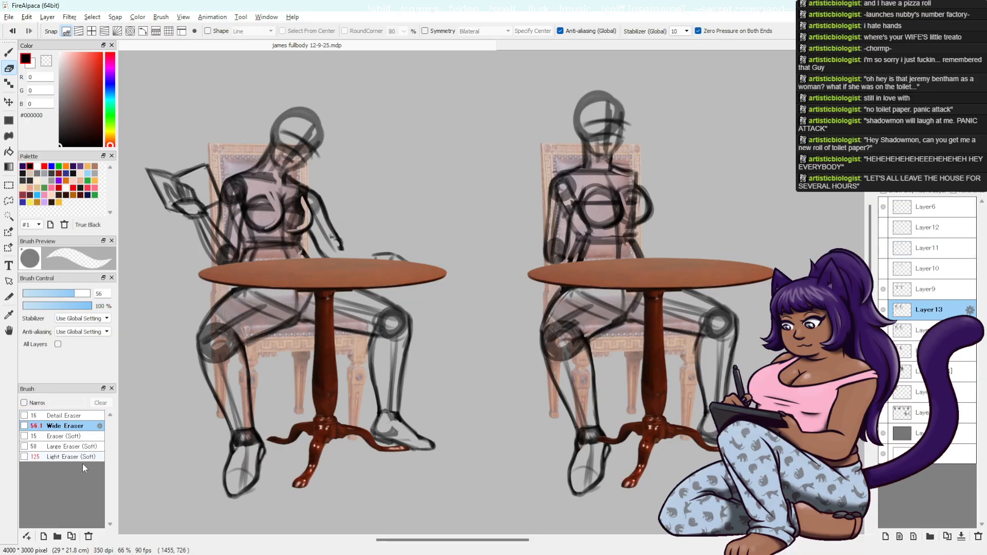
left_click(78, 415)
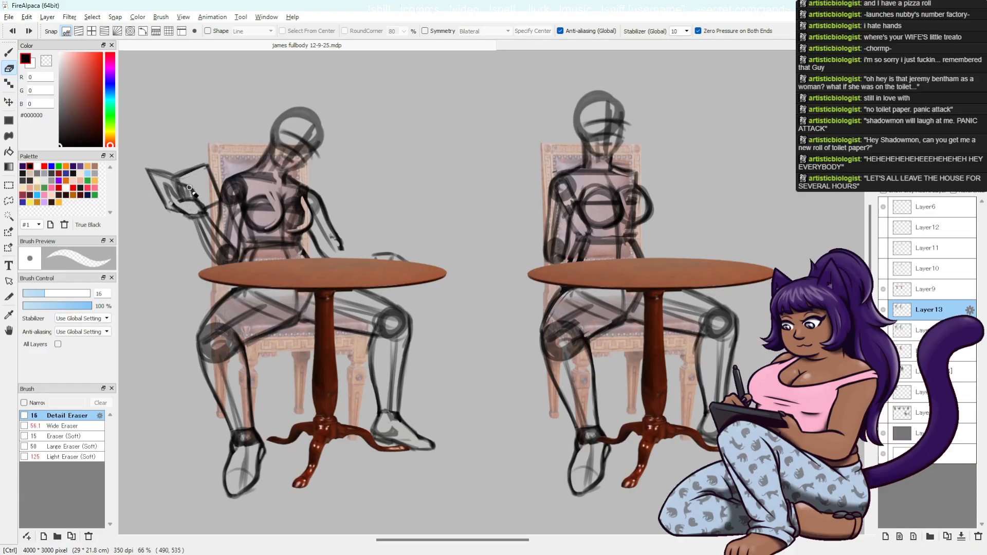
key("ctrl+z")
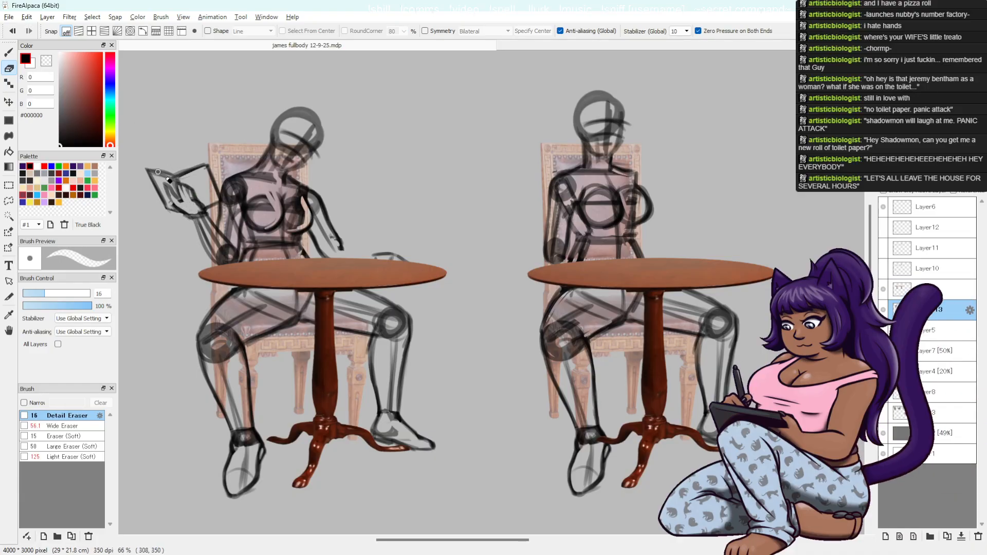
key("ctrl+z")
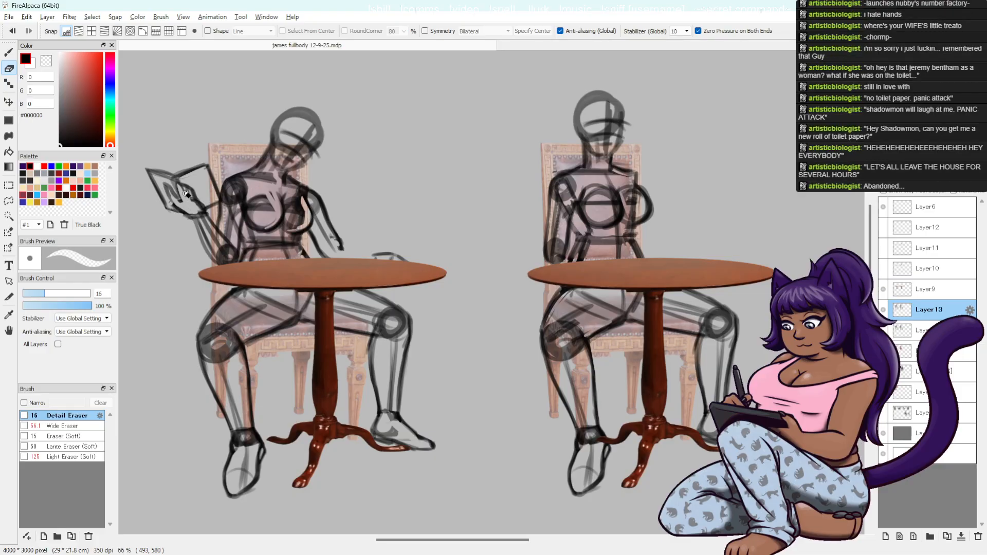
key("ctrl+z")
key("b")
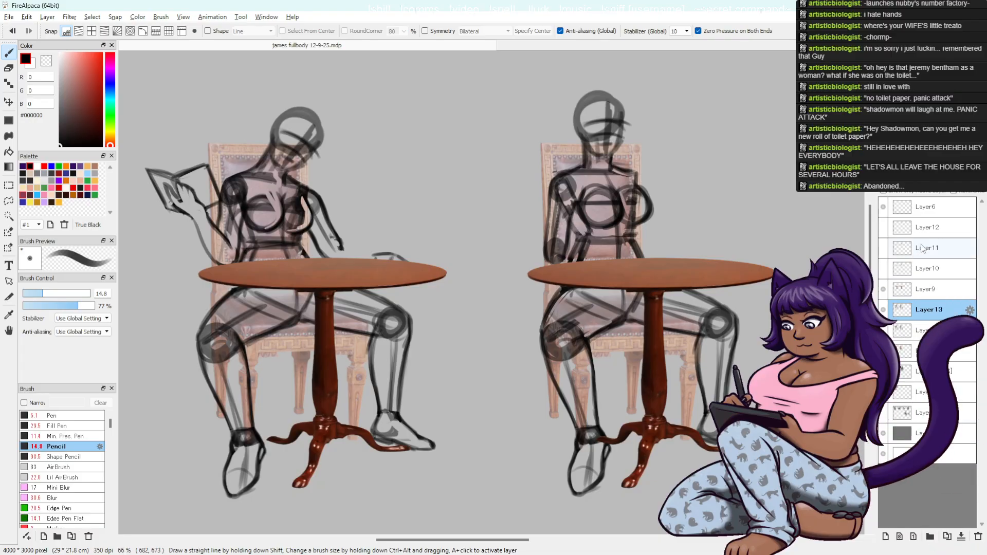
- Show Layer11 and refine the left figure's raised forearm and elbow above the table on it with the Pencil
left_click(883, 227)
left_click(883, 228)
left_click(883, 249)
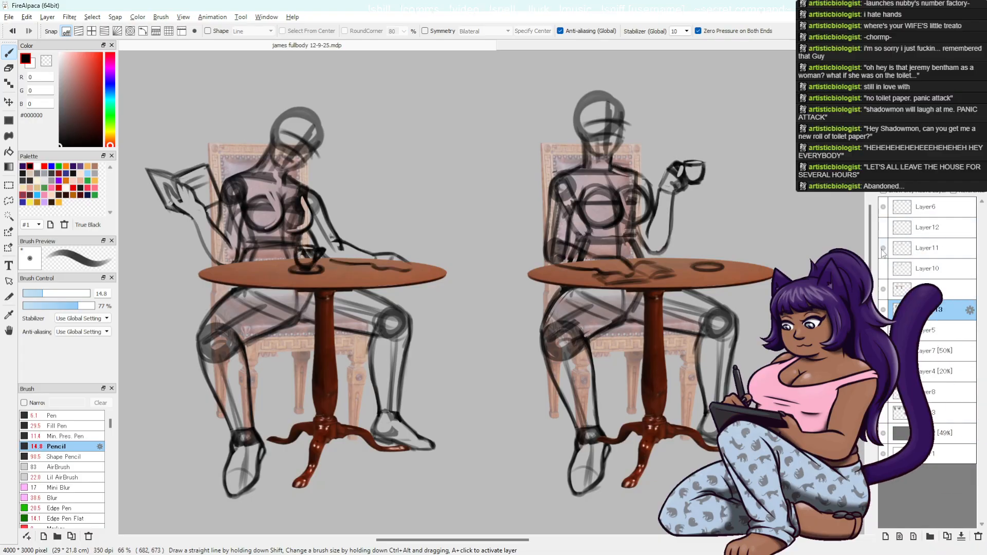
left_click(909, 254)
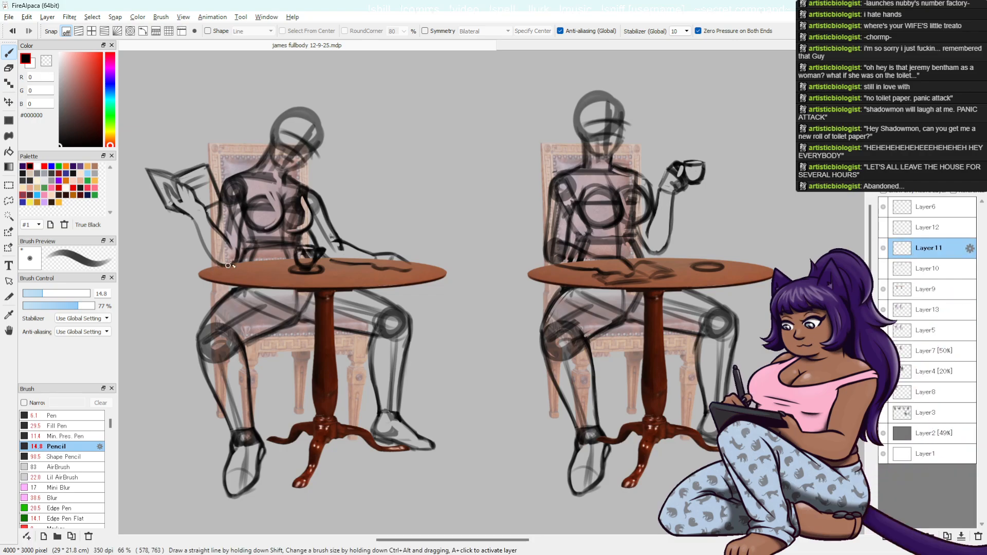
key("ctrl+z")
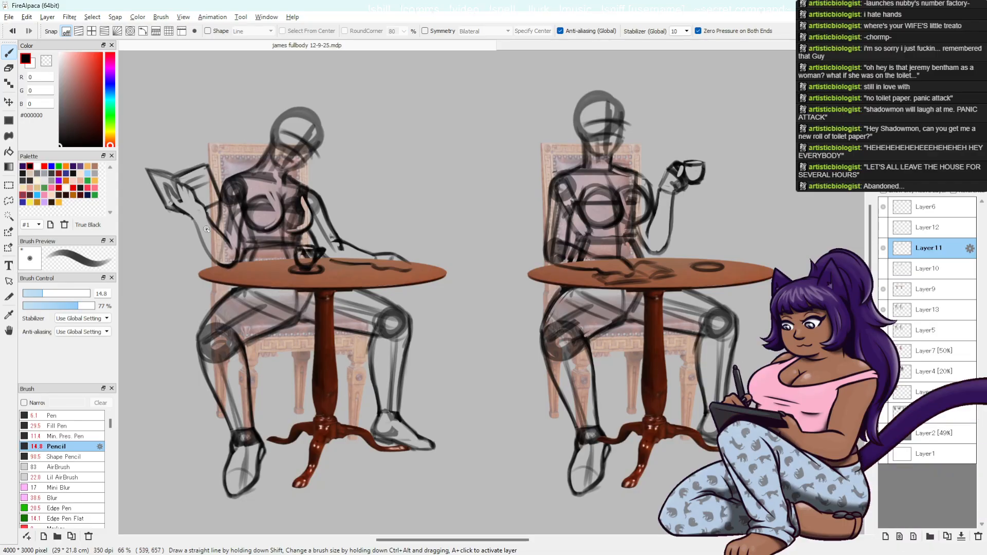
key("e")
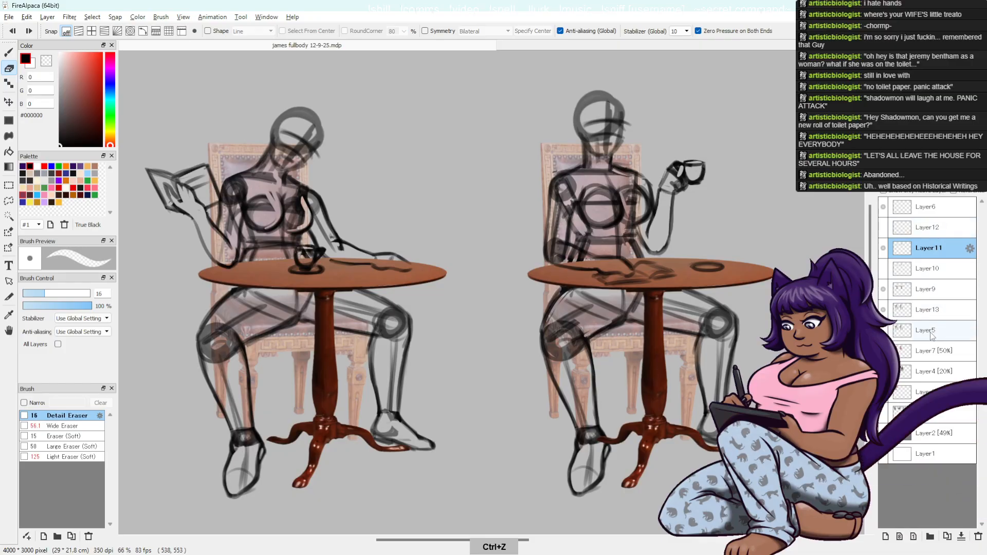
- Clean the construction lines out of the left figure's book-side shoulder and upper arm on Layer13 with the Detail Eraser and Wide Eraser
left_click(921, 311)
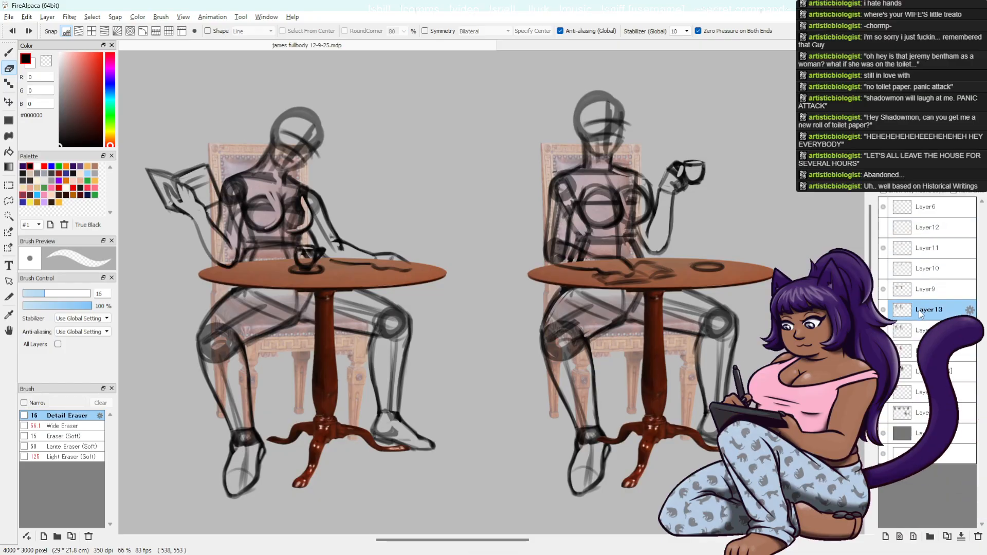
key("b")
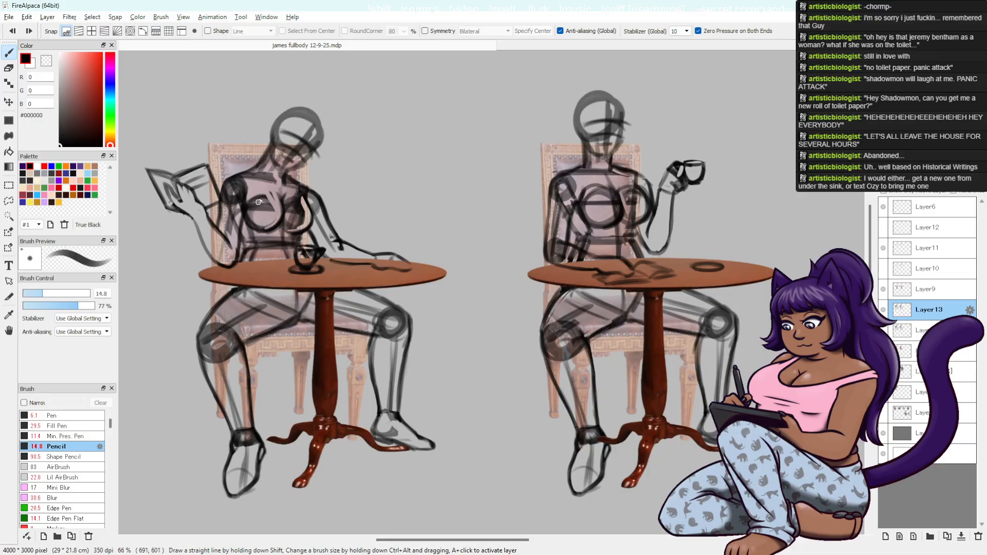
key("b")
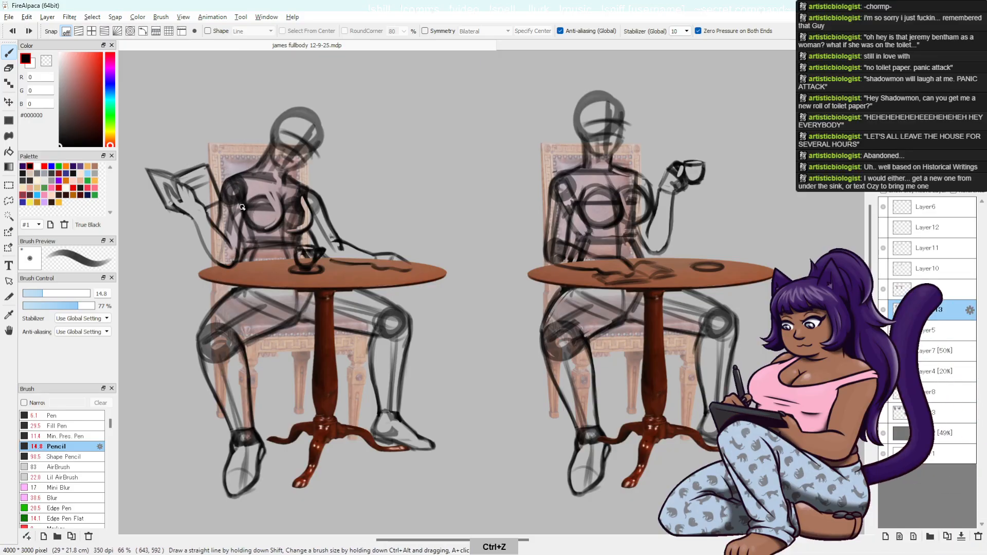
key("e")
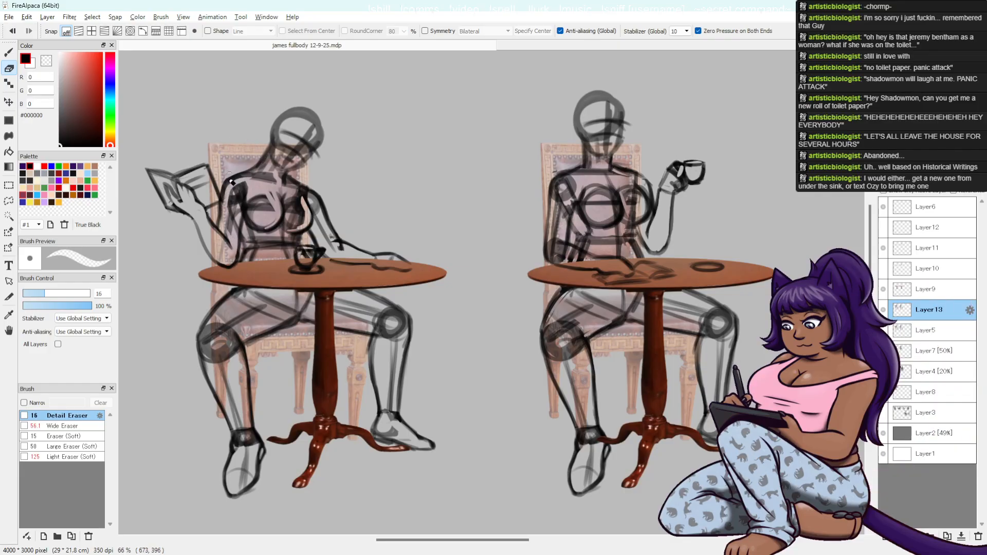
key("ctrl+z")
left_click(64, 425)
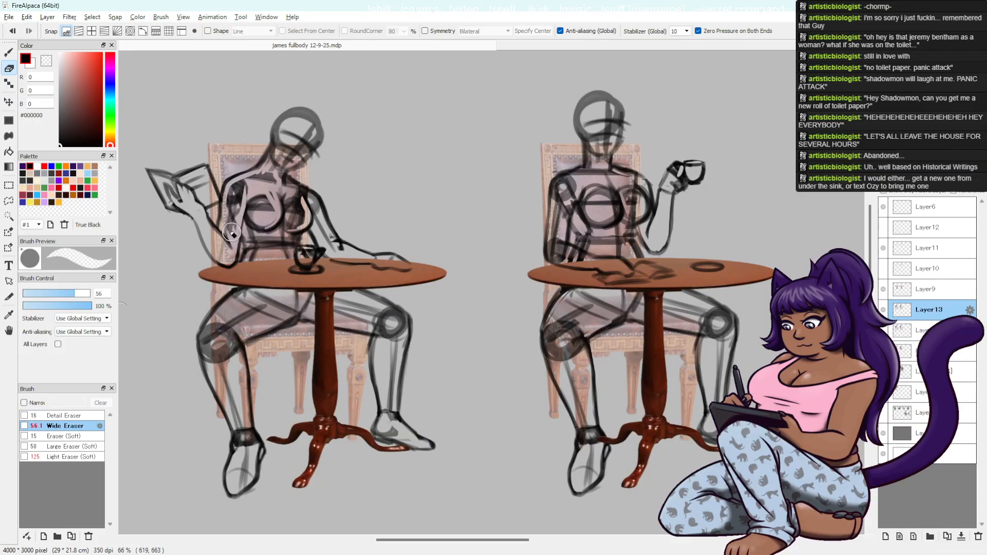
left_click_drag(230, 232, 232, 201)
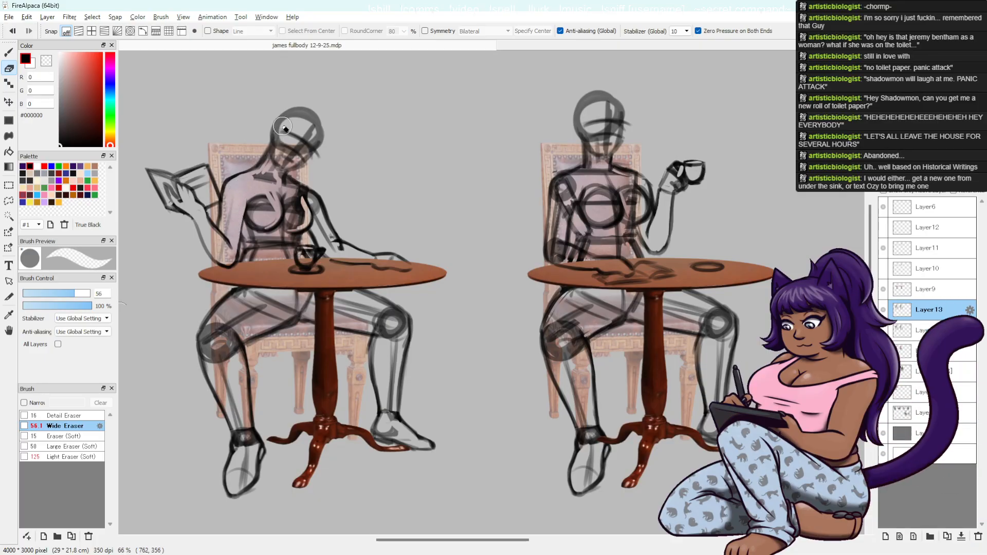
- Clean up the left figure's neck, collarbone and upper chest lines on Layer13, alternating between the erasers and the Pencil
key("b")
key("e")
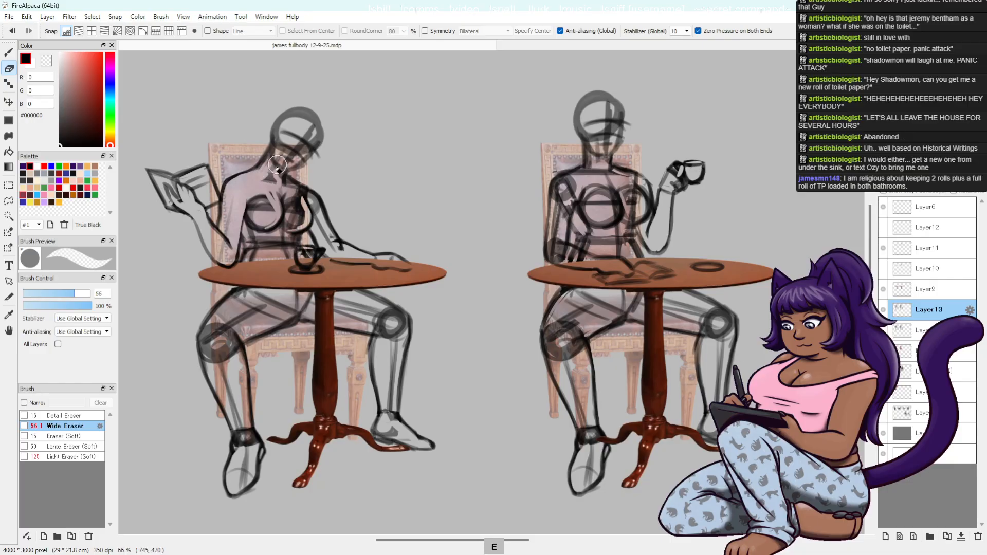
left_click(76, 417)
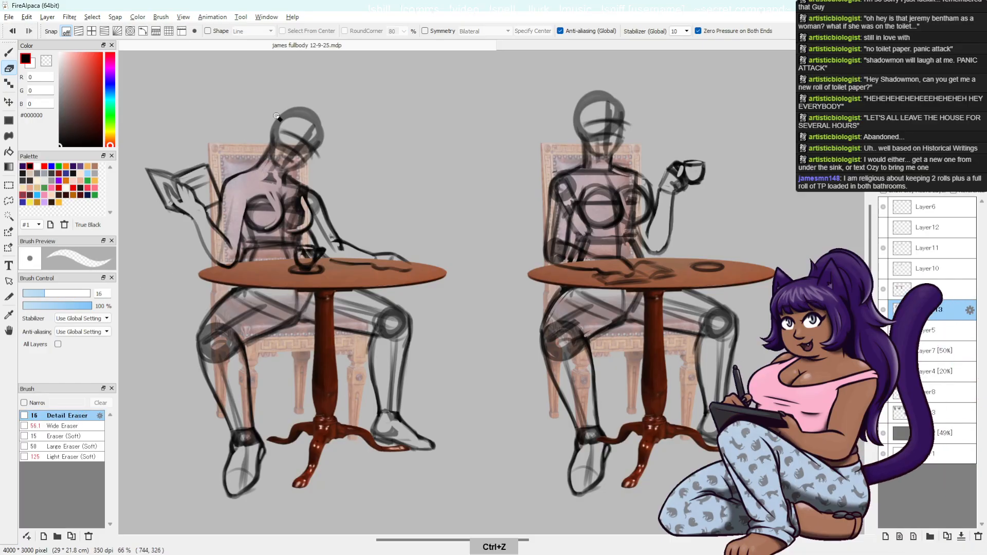
key("ctrl+z")
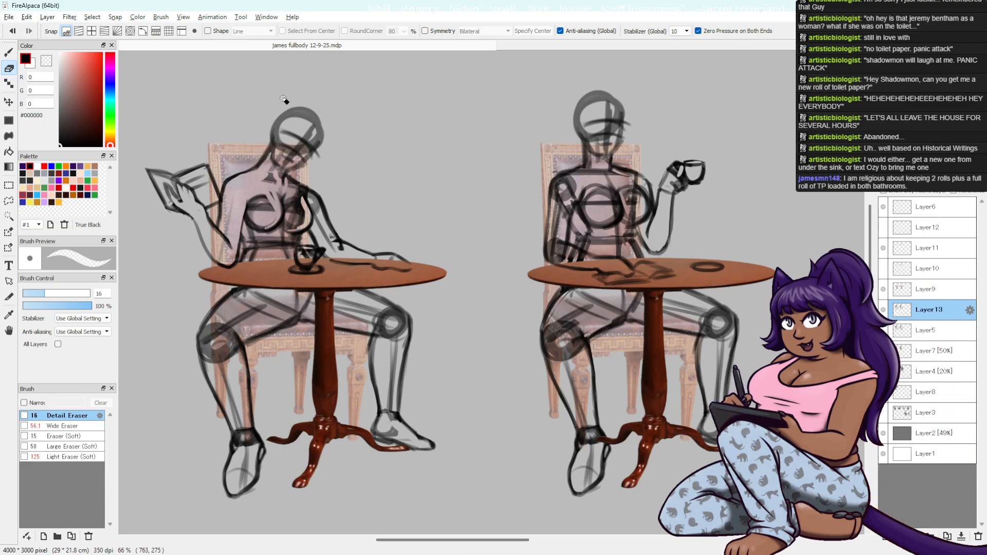
key("ctrl+z")
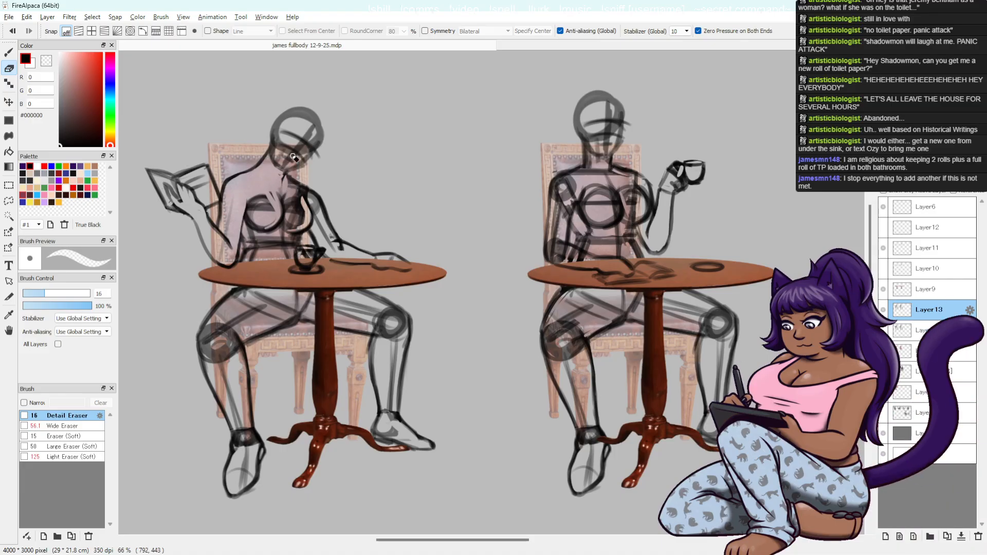
key("b")
key("ctrl+z")
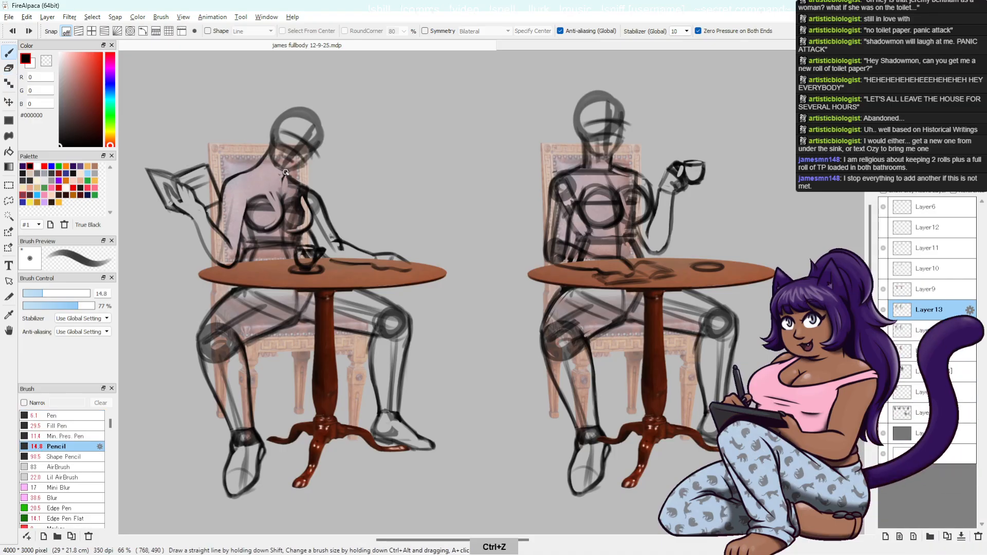
key("e")
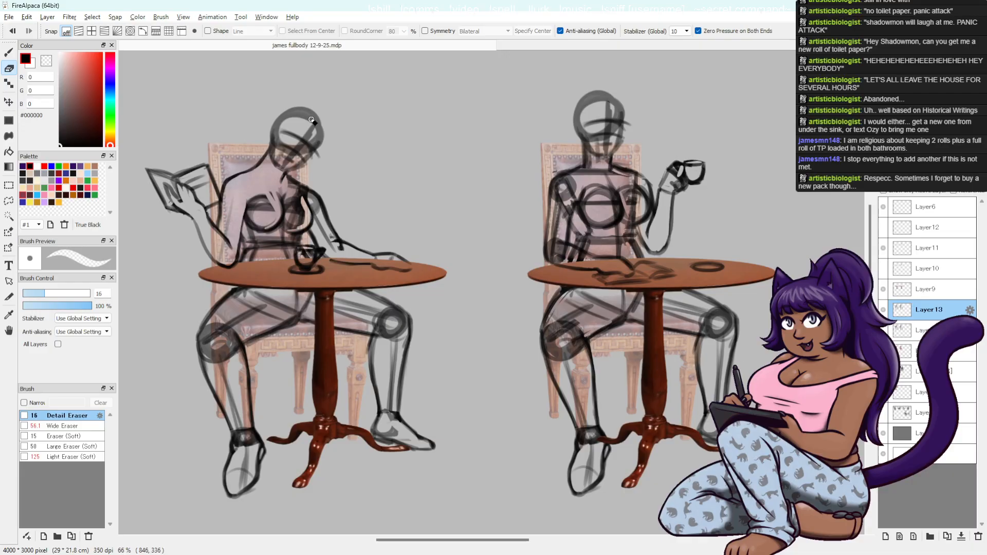
- Erase the construction lines inside the left figure's chest and table-side arm on Layer13, and save the file
left_click(82, 425)
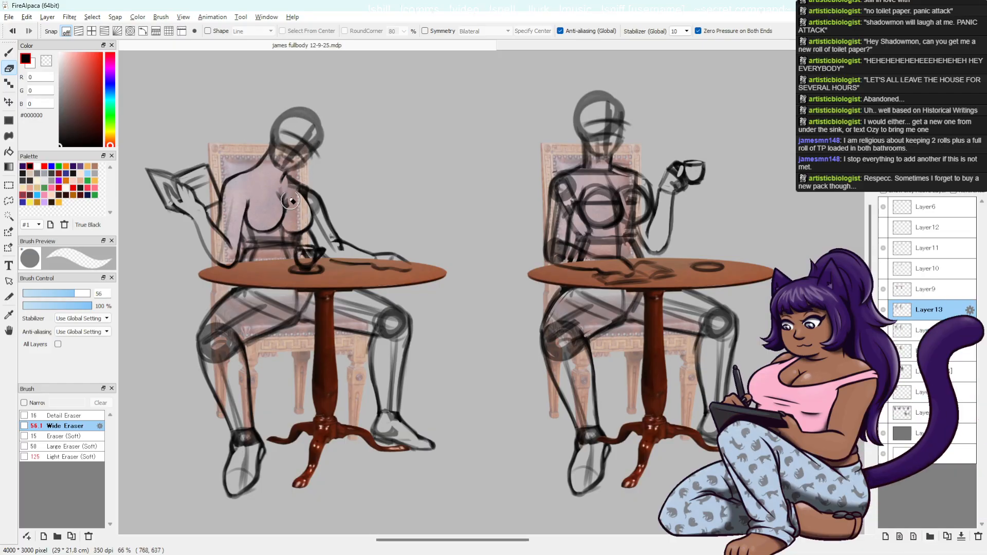
left_click(77, 416)
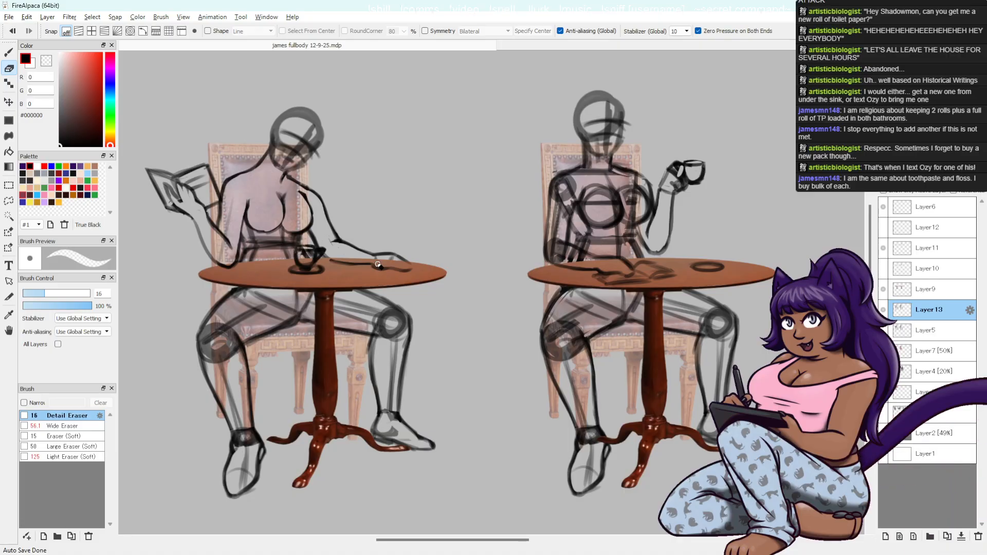
key("ctrl+s")
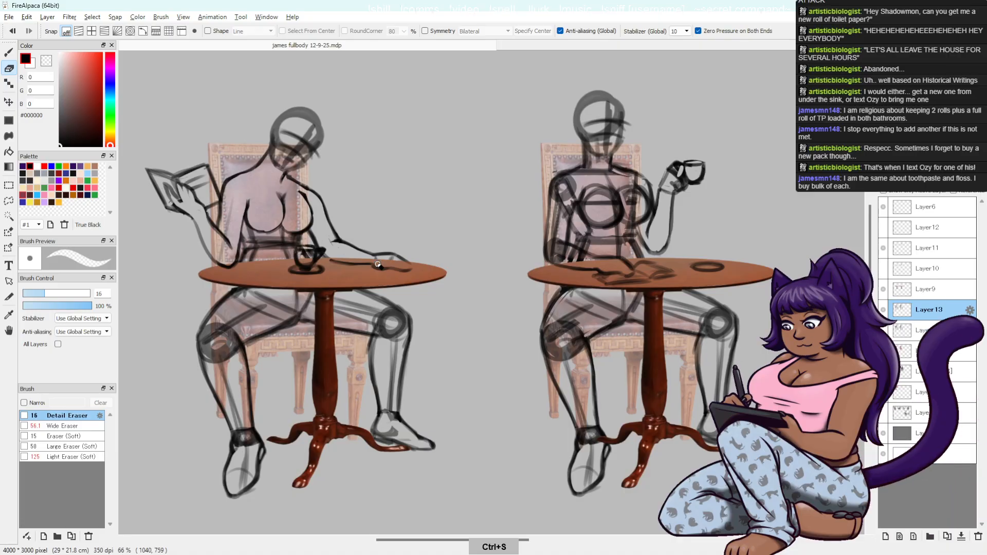
- Refine the left figure's chest outline with the Pencil and Detail Eraser, and check Layer13 by toggling its visibility
key("b")
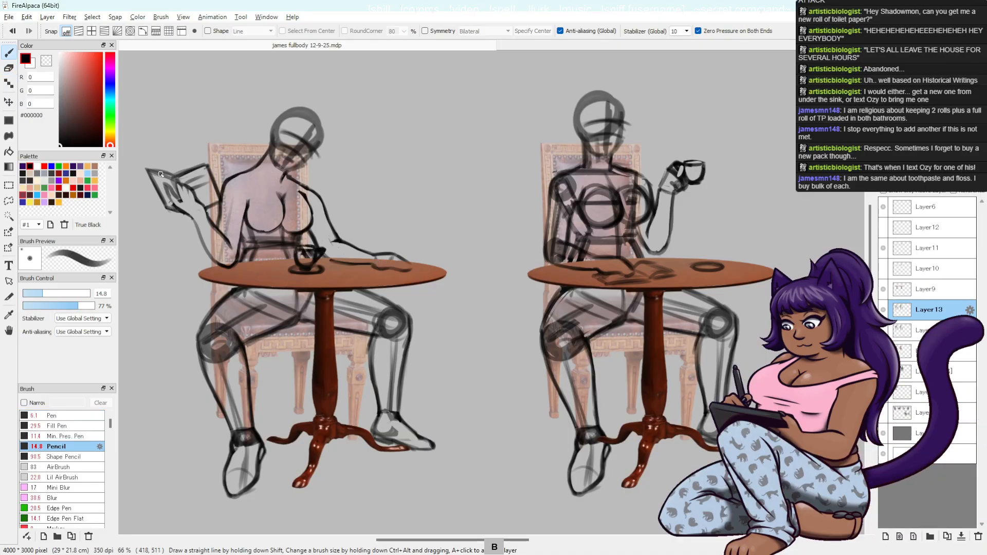
key("e")
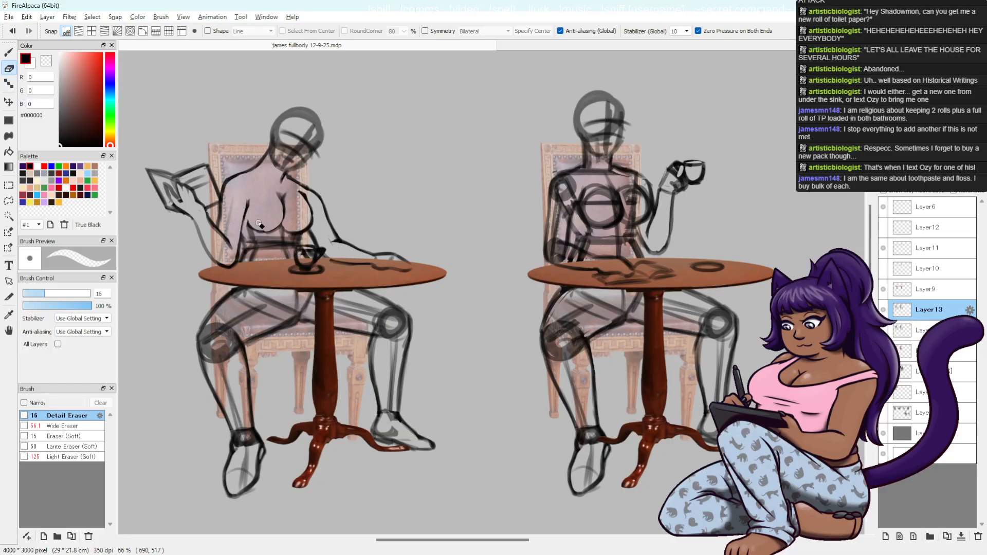
key("b")
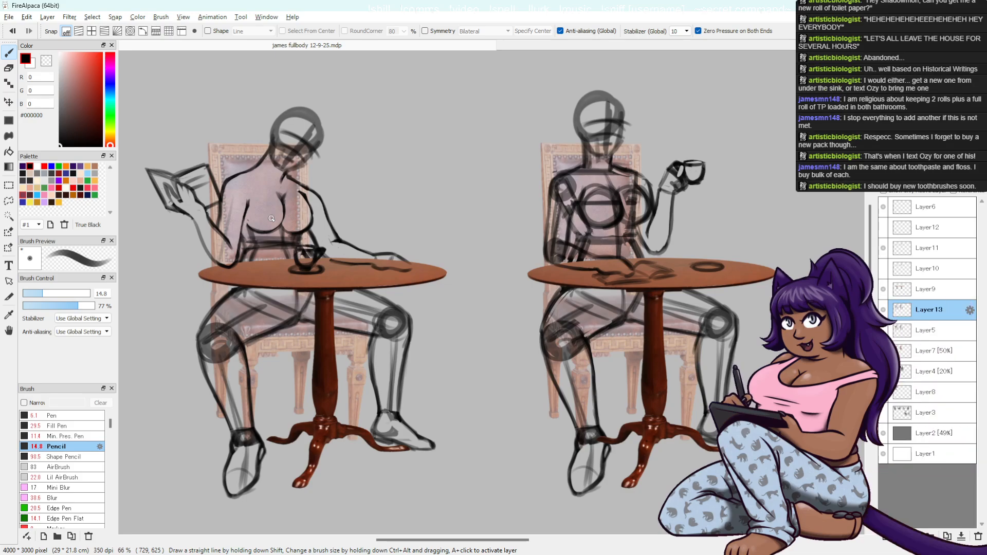
key("e")
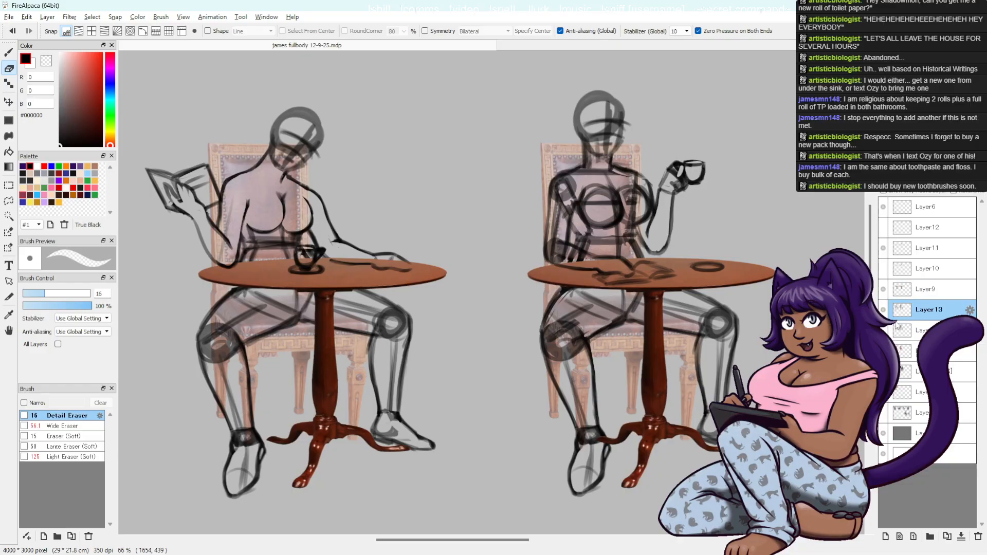
left_click(883, 309)
left_click(882, 309)
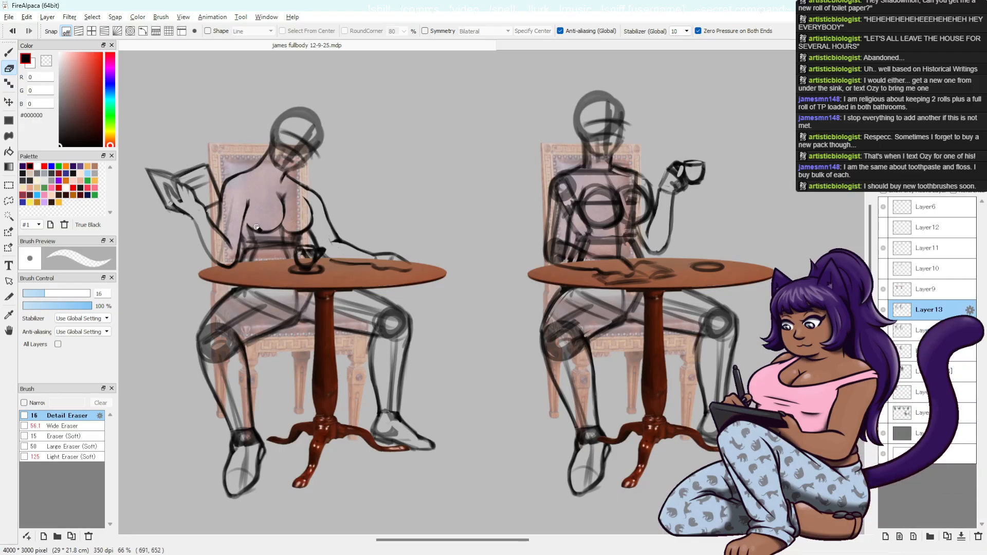
- Erase the construction lines across the left figure's waist above the table and touch up the torso with the Pencil
key("b")
key("e")
left_click(77, 424)
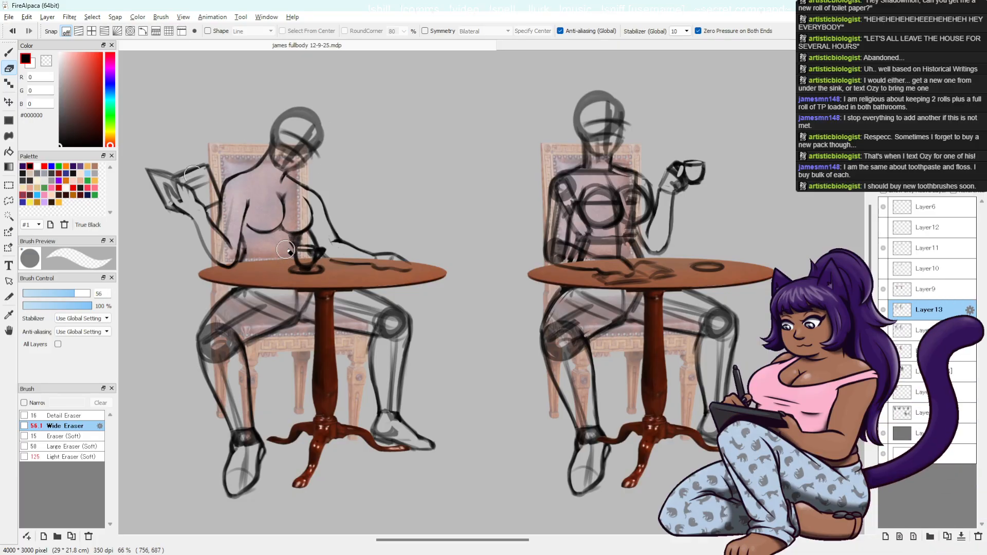
key("ctrl+z")
left_click(68, 416)
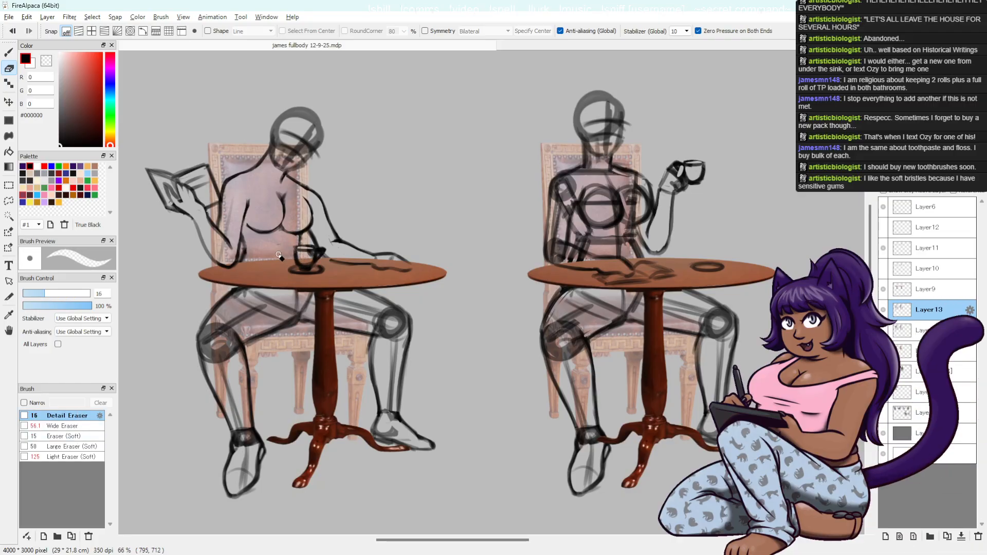
key("b")
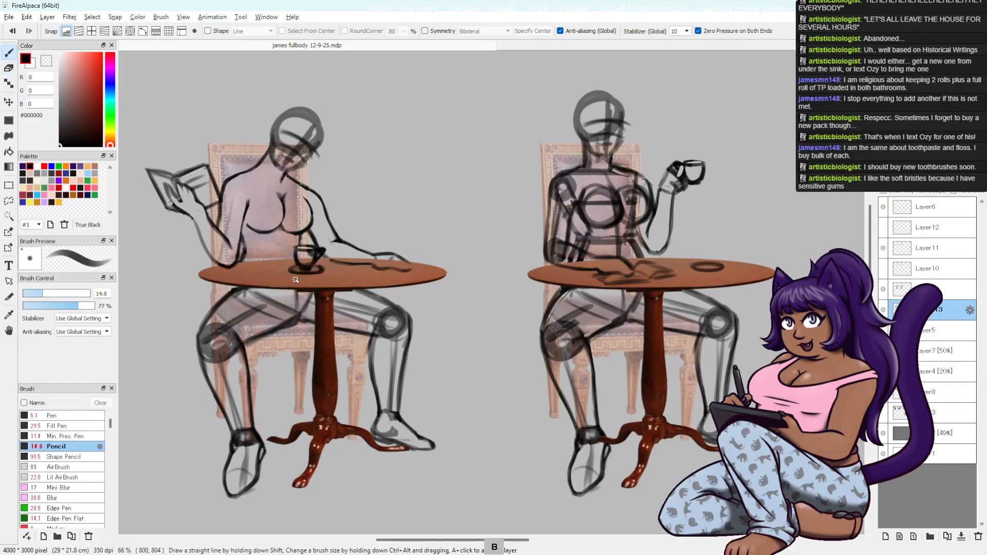
key("ctrl+z")
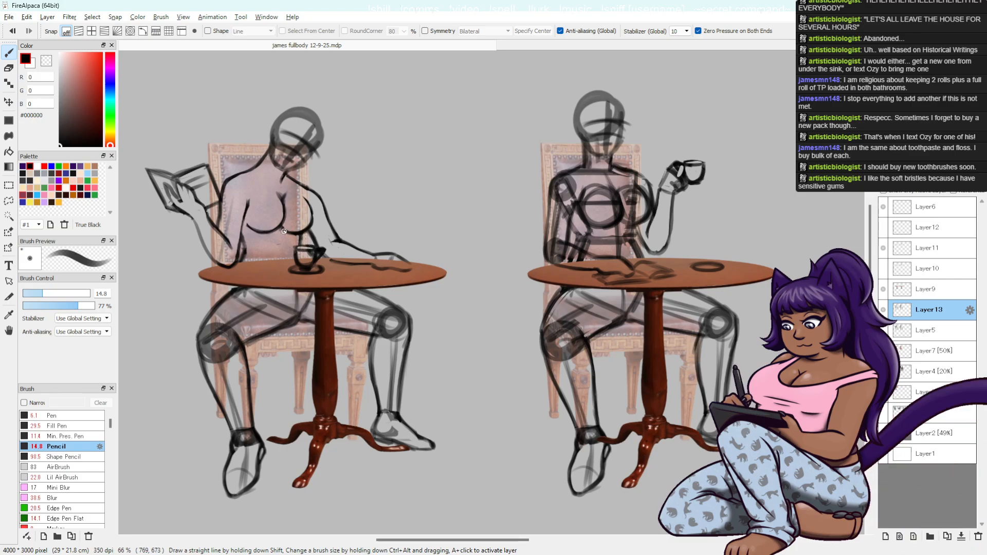
- Undo the last stroke on the left figure and draw a small arrow aimed at the upright figure
key("ctrl+z")
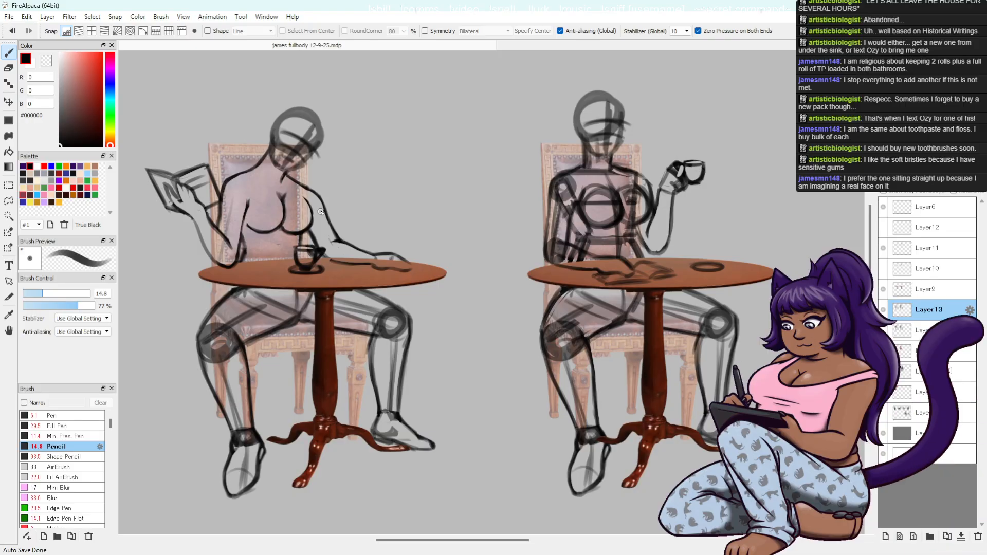
mouse_move(729, 109)
left_mouse_down()
mouse_move(703, 134)
mouse_move(721, 129)
left_mouse_up()
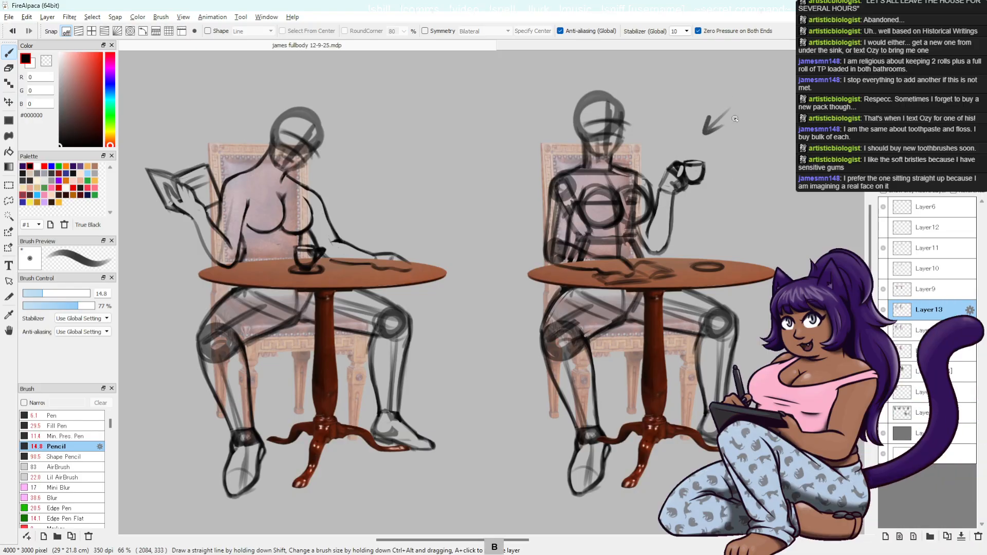
- Erase the construction circles inside the right figure's chest on Layer13 with the Wide Eraser, undoing the last stroke
key("space")
left_click_drag(830, 308, 647, 308)
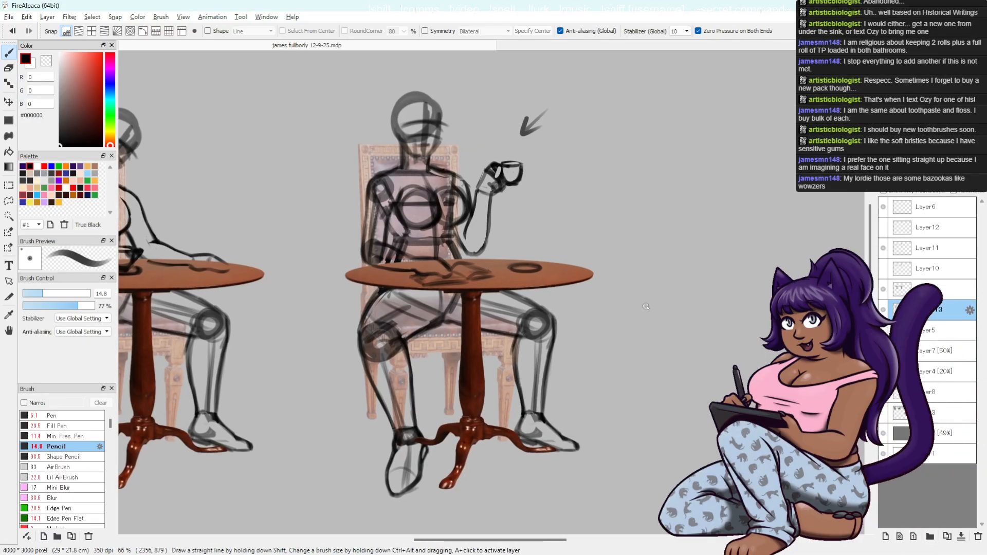
key("space")
left_click_drag(619, 324, 625, 343)
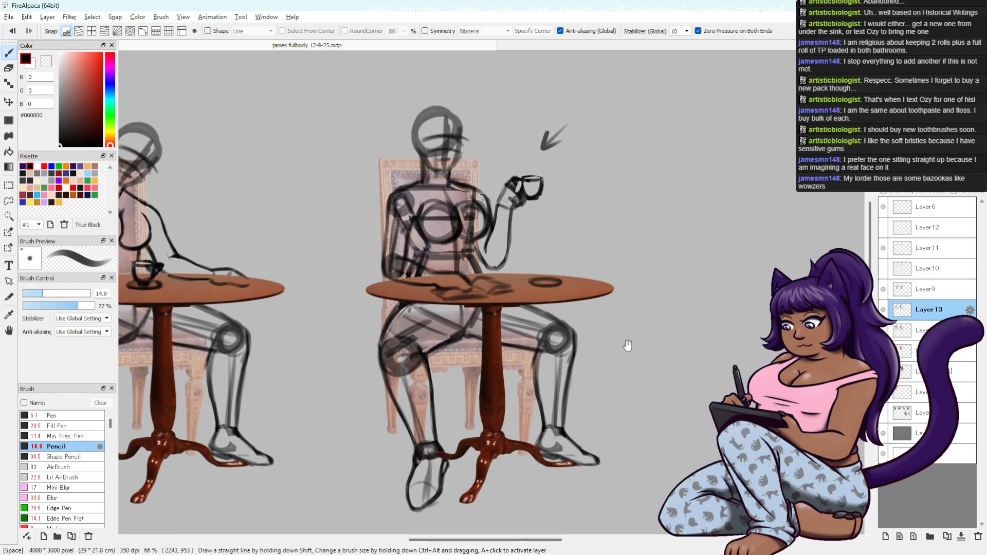
key("e")
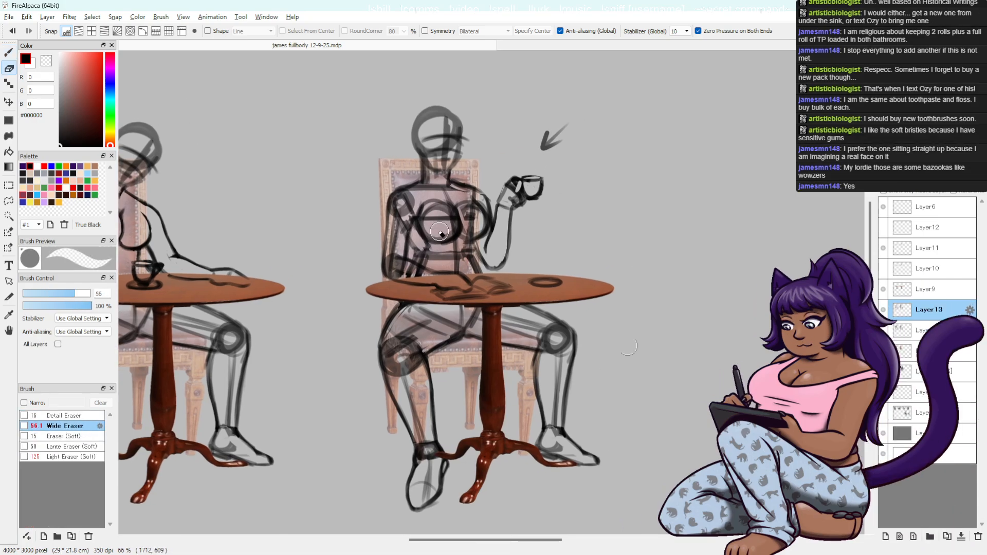
left_click_drag(440, 233, 445, 210)
key("ctrl+z")
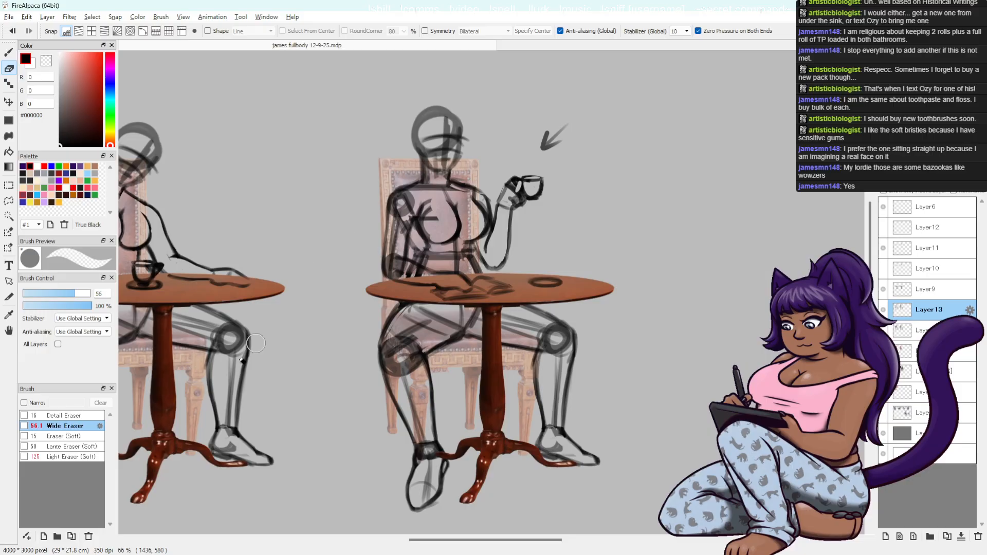
- Clean up the right figure's upper chest and cup-side shoulder lines with the Detail Eraser and Pencil
left_click(91, 415)
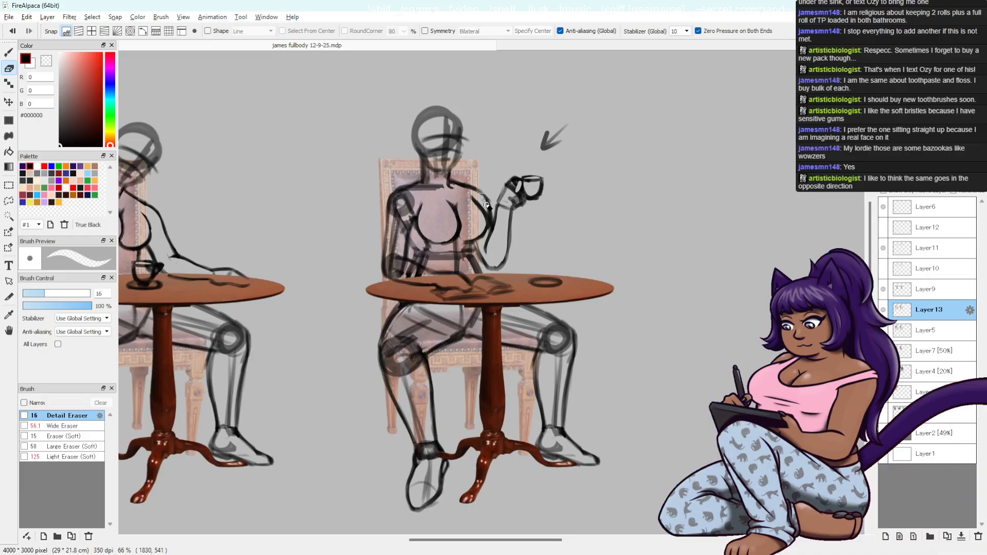
key("ctrl+z")
key("b")
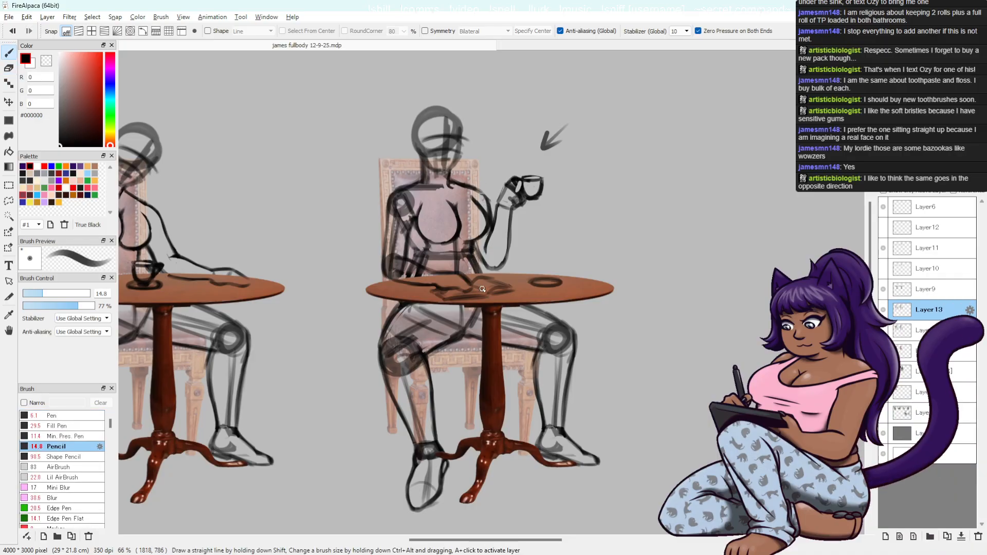
- Erase the construction lines inside the right figure's other shoulder and table-resting arm with the Wide Eraser
key("e")
left_click(67, 426)
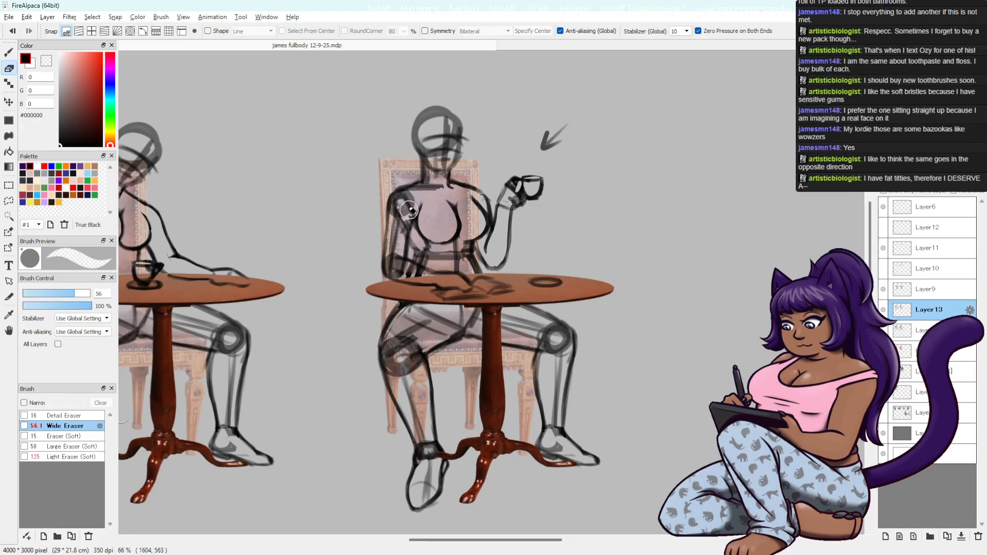
mouse_move(419, 191)
left_mouse_down()
mouse_move(398, 228)
mouse_move(443, 156)
mouse_move(407, 186)
left_mouse_up()
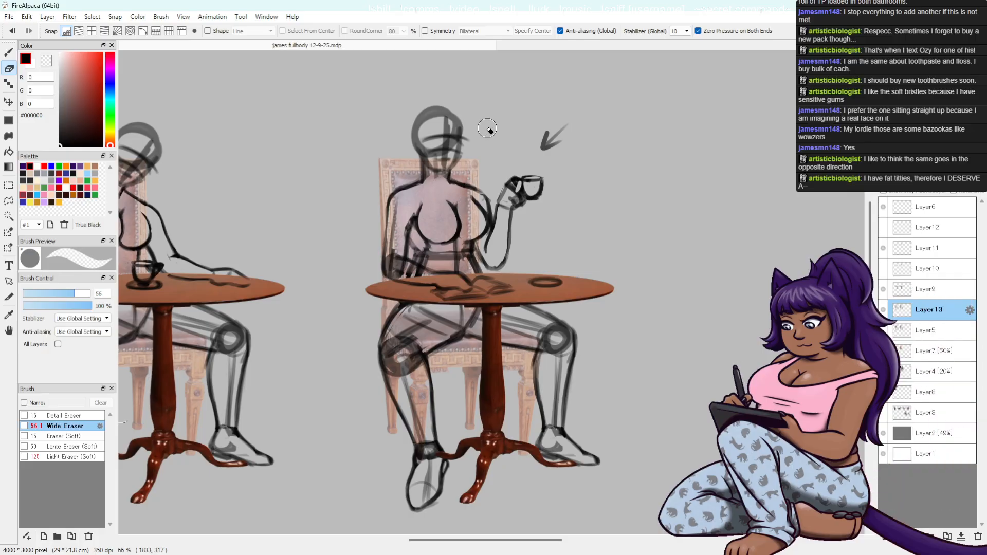
key("ctrl+z")
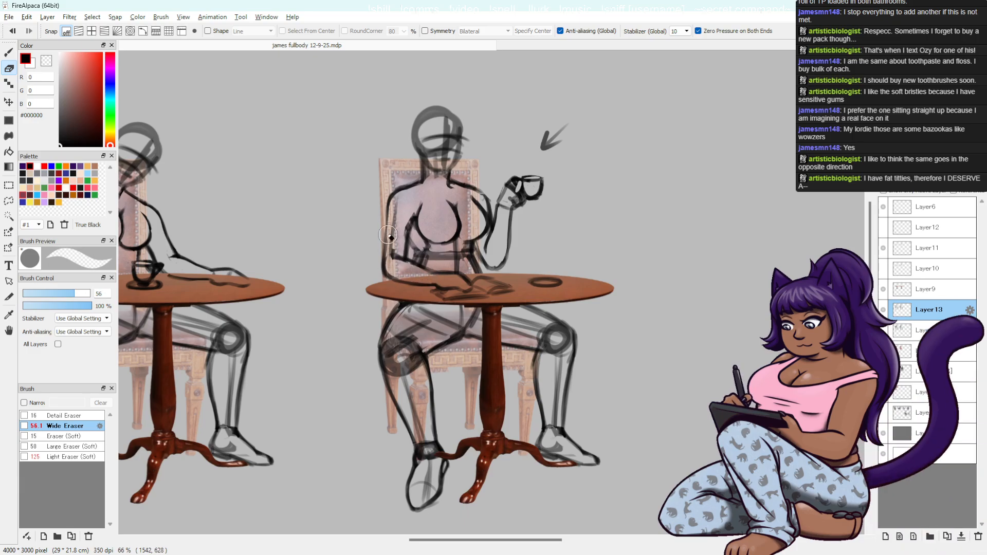
- Check which layers hold the right figure and table parts by toggling the visibility of individual layers, including Layer13
left_click(883, 308)
left_click(883, 308)
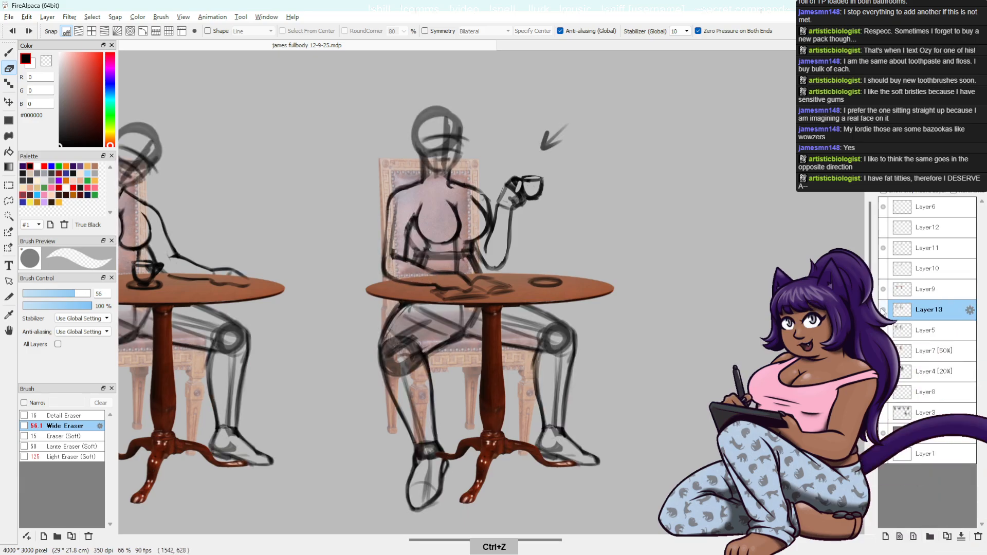
left_click(883, 248)
key("ctrl+z")
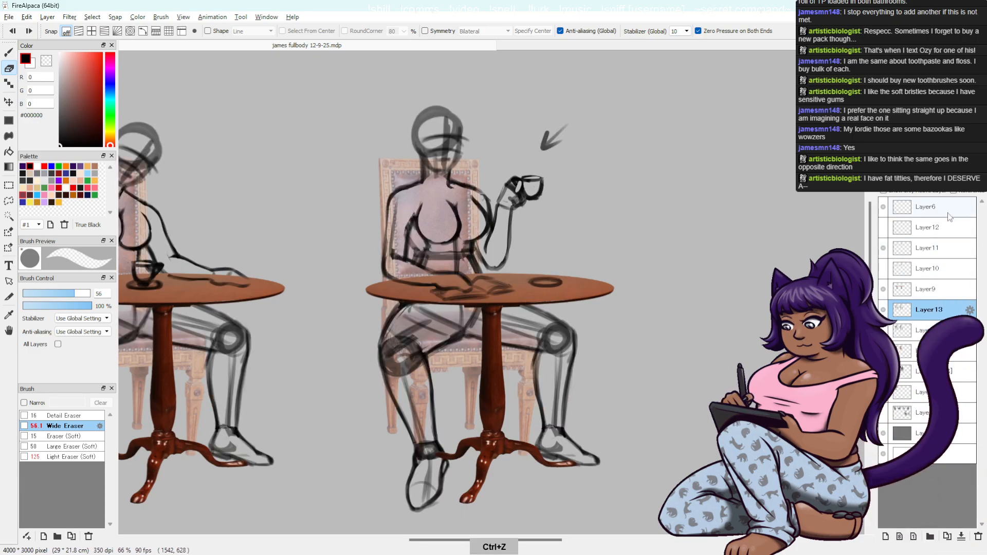
left_click(882, 207)
key("ctrl+z")
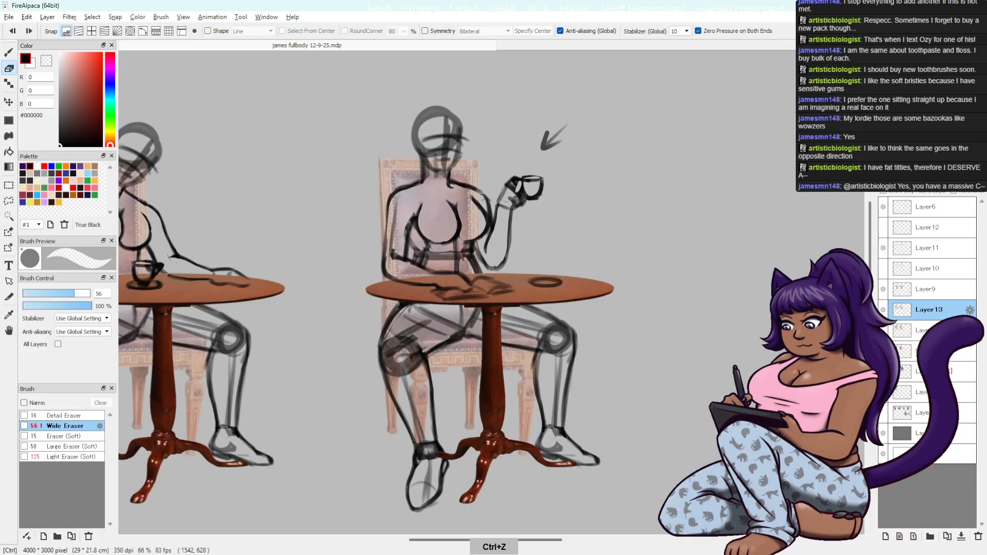
left_click(883, 309)
left_click(883, 309)
left_click(884, 310)
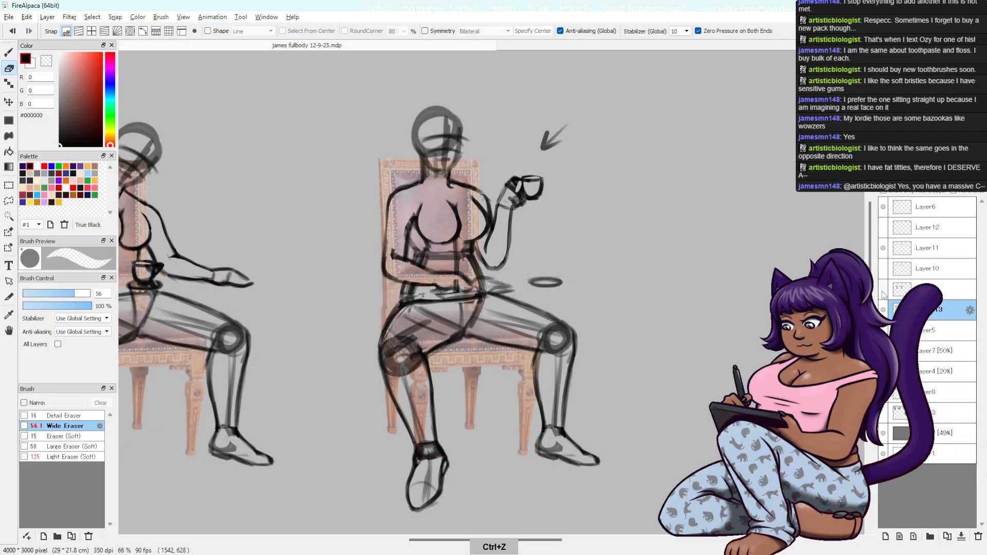
left_click(883, 309)
- Make Layer9 active with the Wide Eraser selected, and save the file
left_click(919, 292)
key("e")
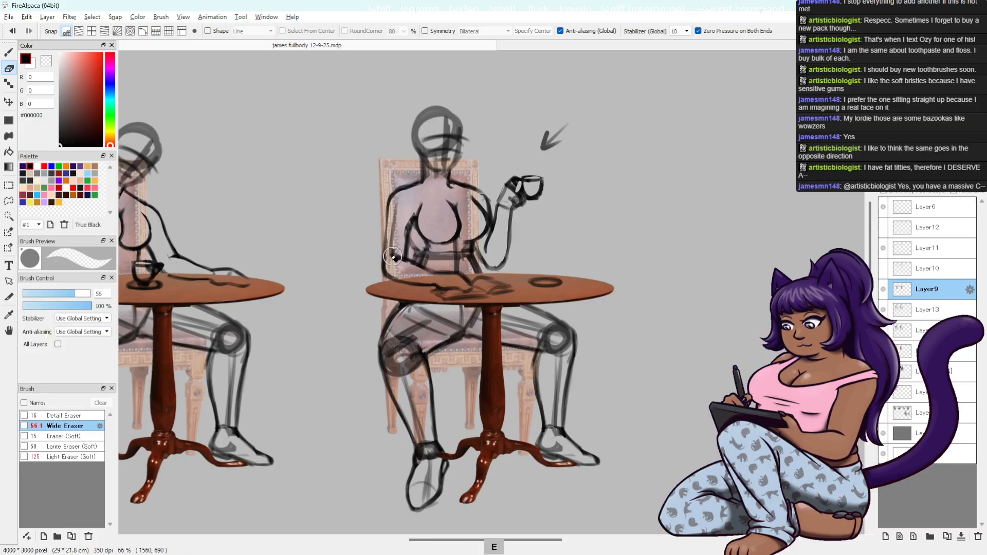
key("ctrl+s")
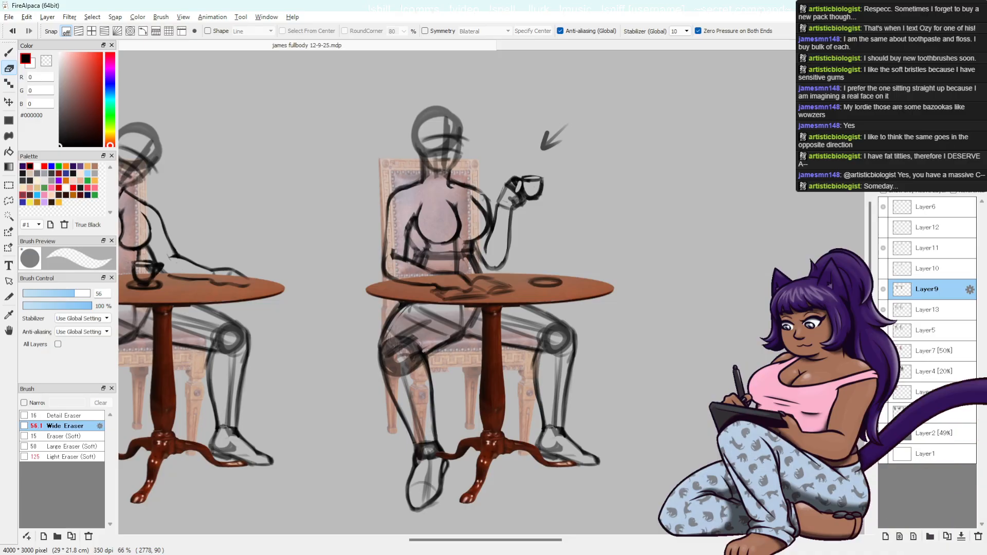
- Switch back to Layer13, erase the construction lines across the right figure's waist, and touch up the torso with the Pencil
key("e")
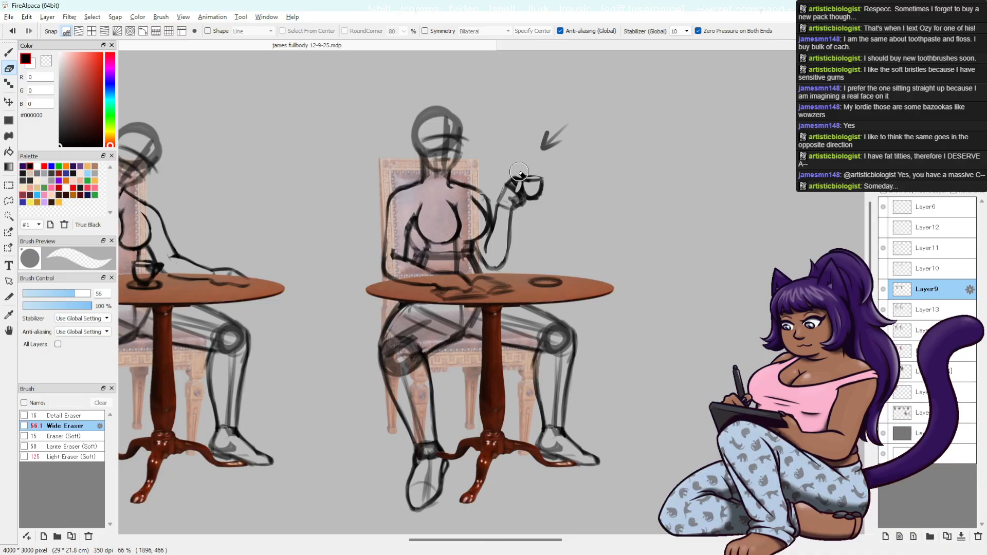
left_click(926, 247)
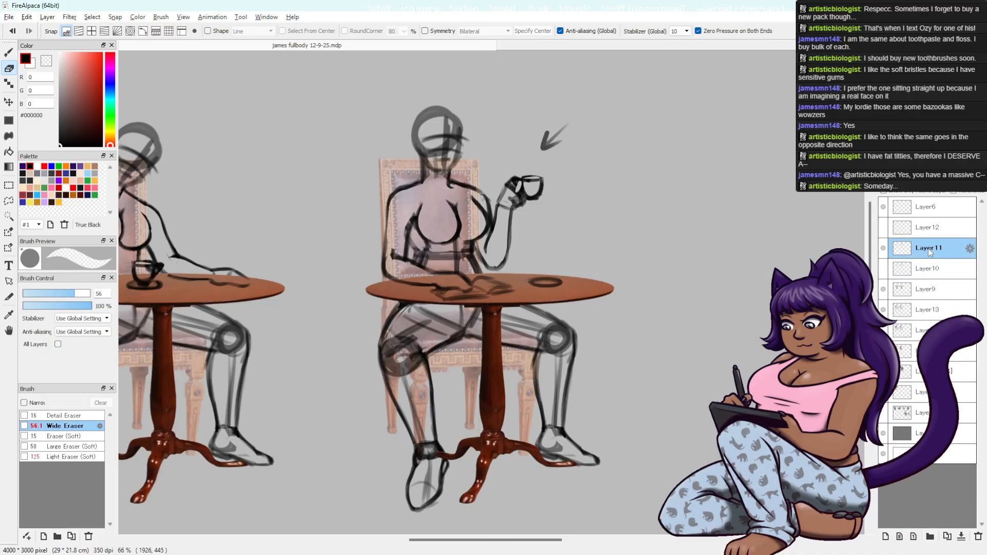
left_click(926, 310)
key("ctrl+z")
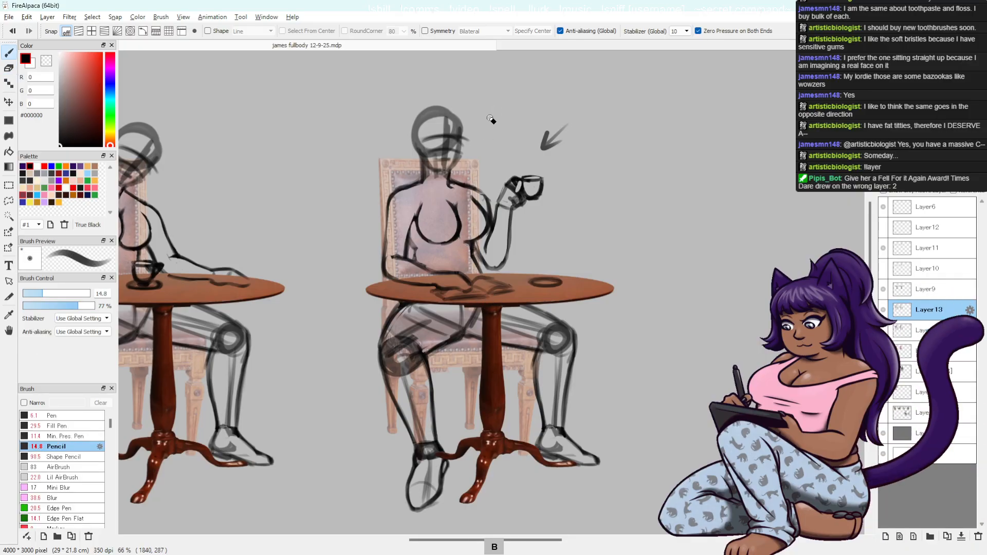
key("b")
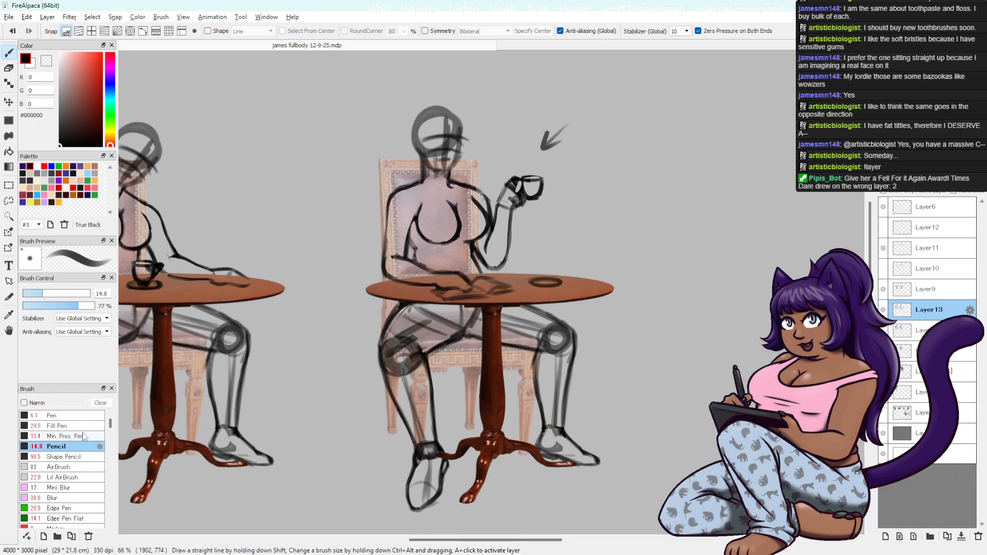
- Refine the right figure's chest outline and inner arm line, alternating between the Detail Eraser and the Pencil
key("e")
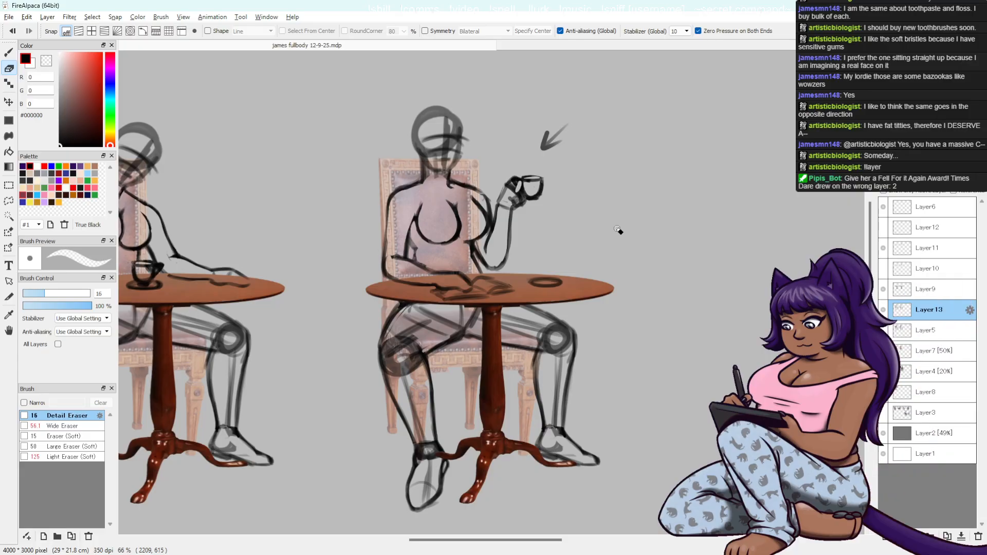
key("b")
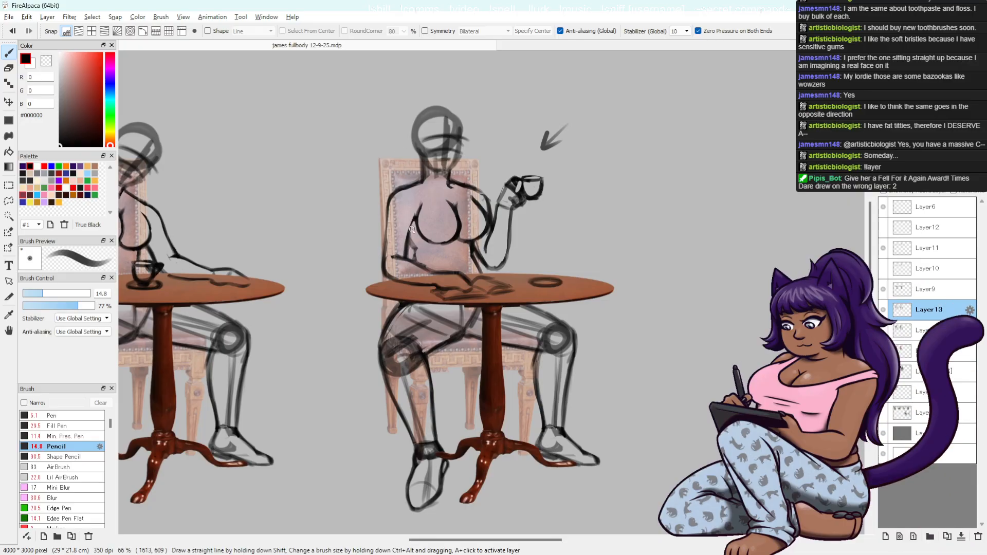
key("ctrl+z")
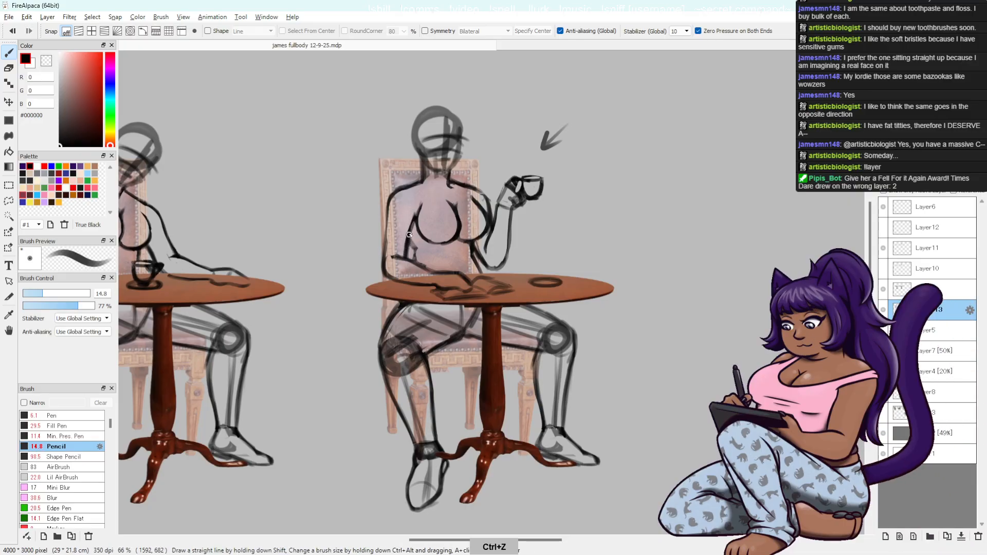
key("e")
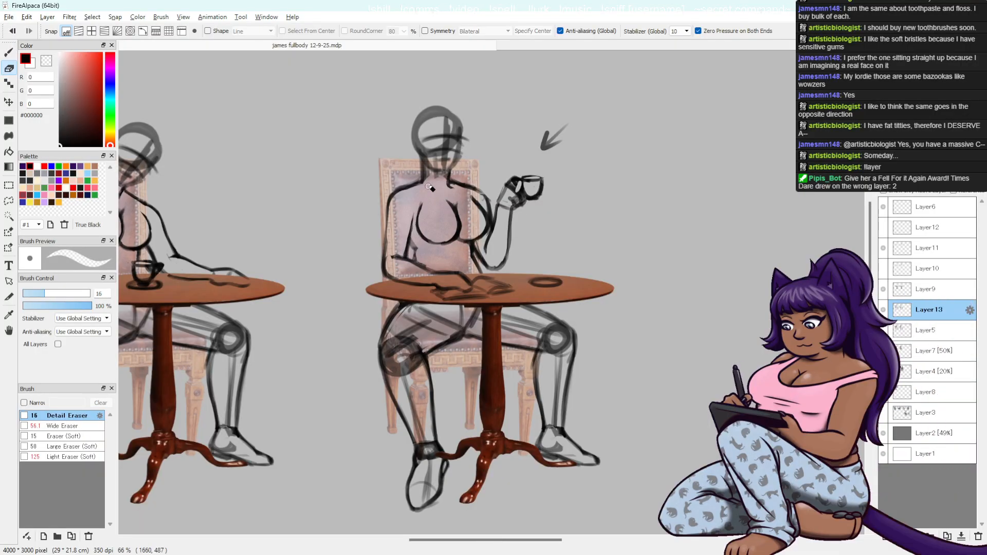
key("ctrl+z")
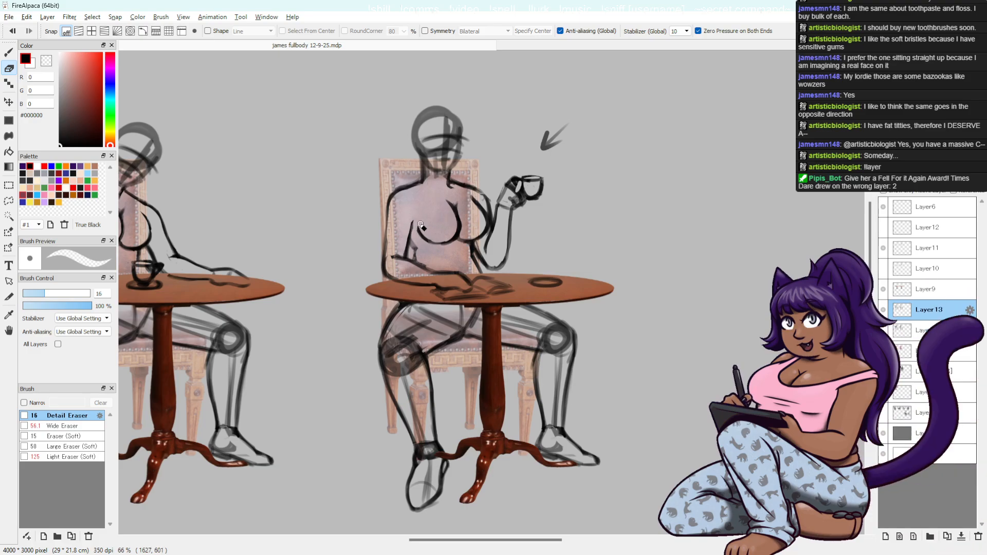
key("b")
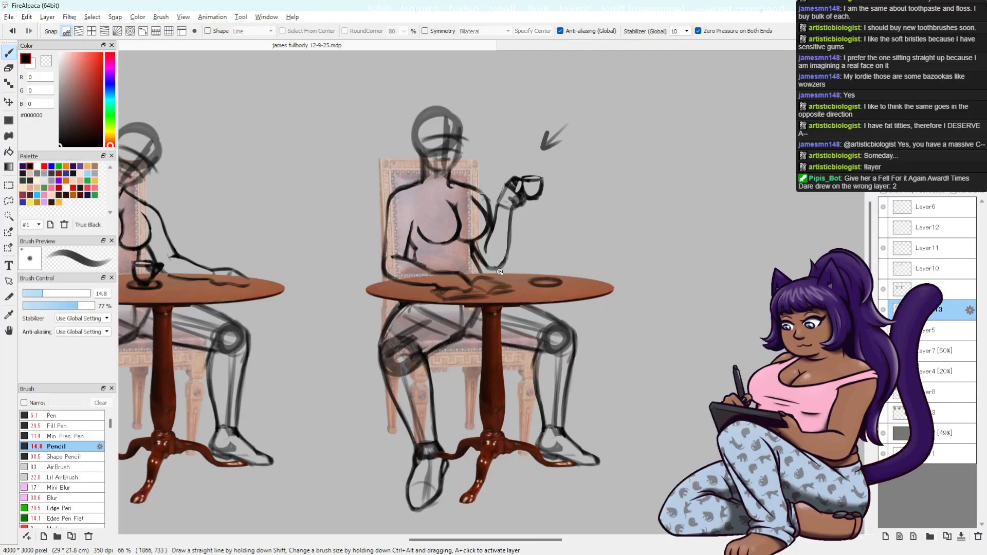
- Erase the construction lines in the right figure's nearer leg, from hip and knee to ankle, with the Wide Eraser
key("e")
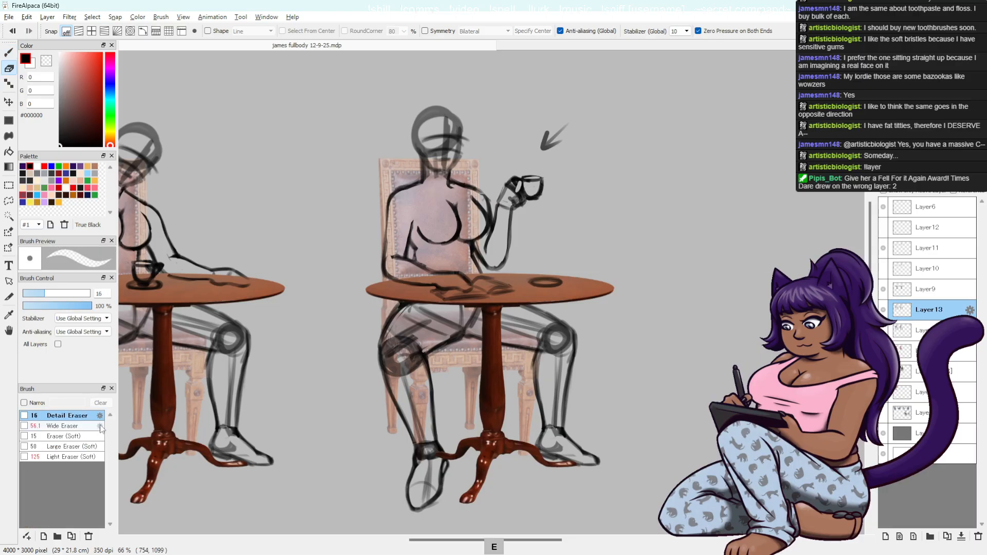
left_click(81, 425)
mouse_move(402, 360)
left_mouse_down()
mouse_move(404, 371)
mouse_move(418, 359)
mouse_move(400, 375)
mouse_move(400, 347)
left_mouse_up()
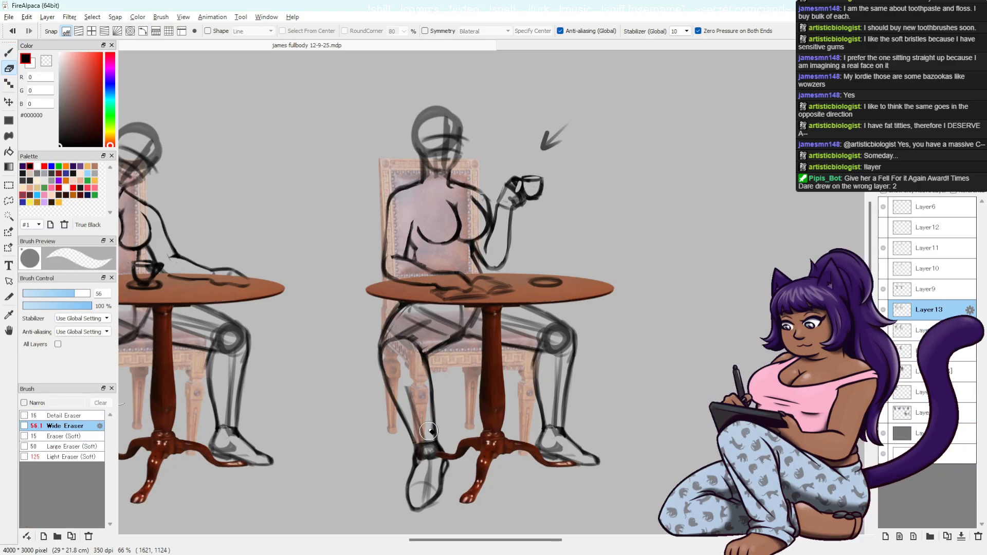
mouse_move(429, 432)
left_mouse_down()
mouse_move(411, 396)
mouse_move(432, 462)
mouse_move(424, 456)
left_mouse_up()
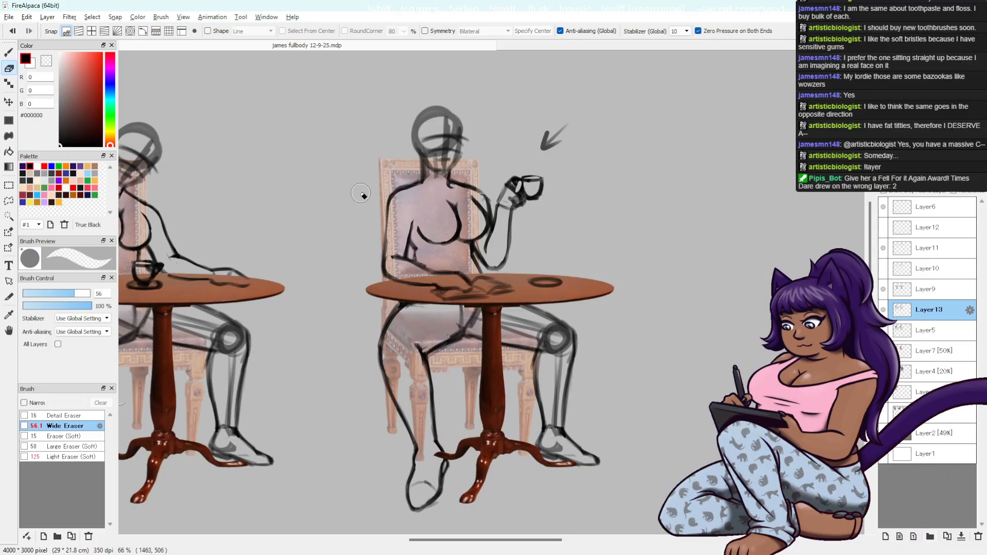
- Touch up the right figure's hip and thigh outlines below the table with the Pencil and Detail Eraser
key("b")
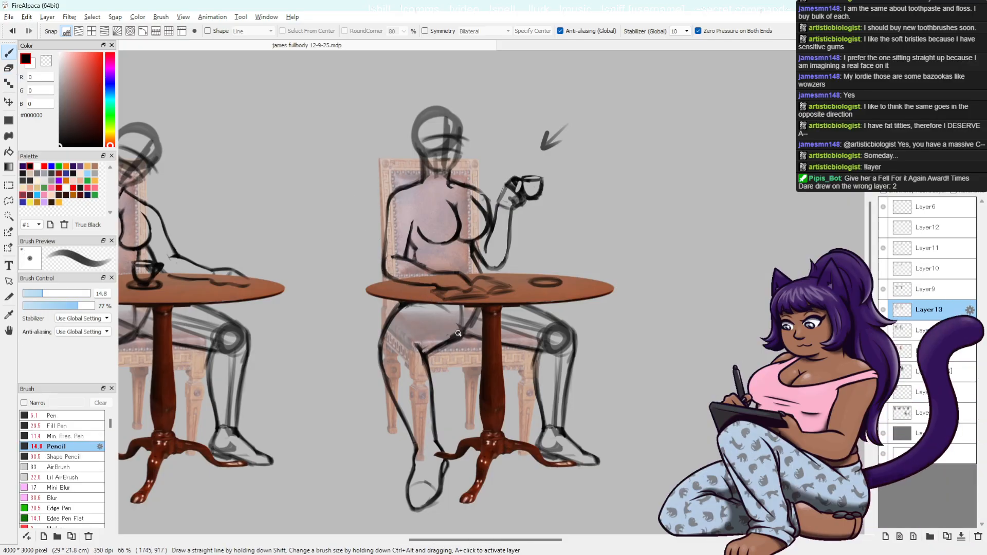
key("e")
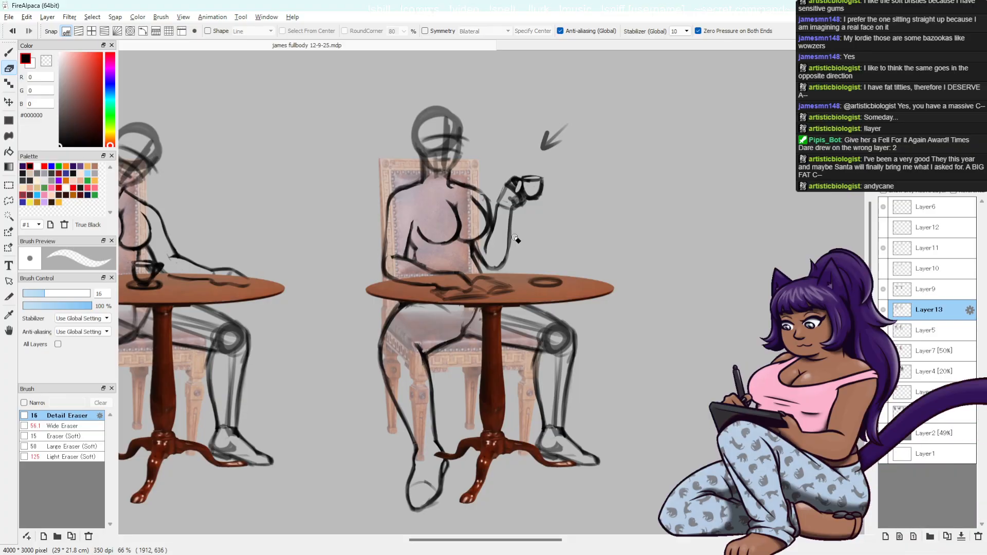
key("b")
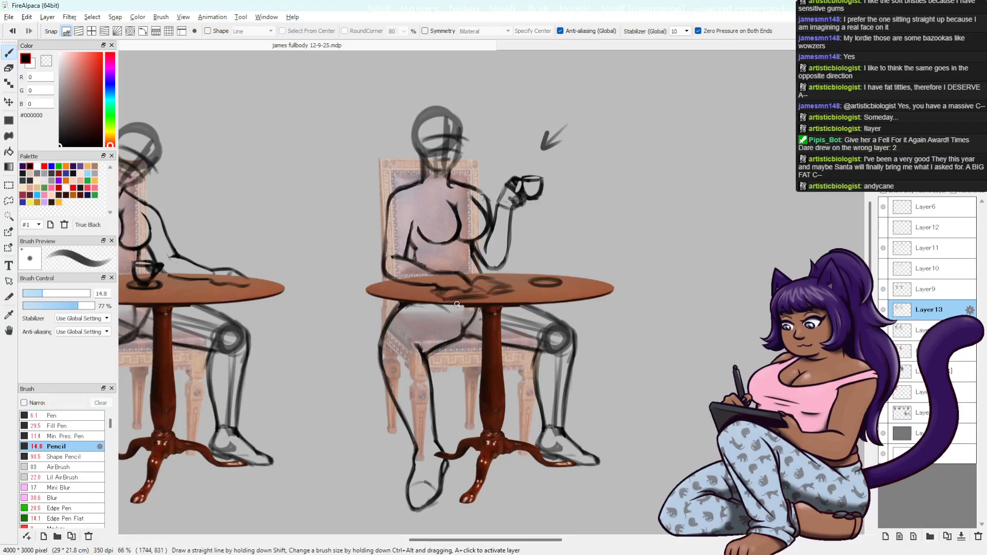
- Erase the construction lines in the right figure's farther leg, from knee to foot, with the Wide and Detail Erasers, and save the file
key("e")
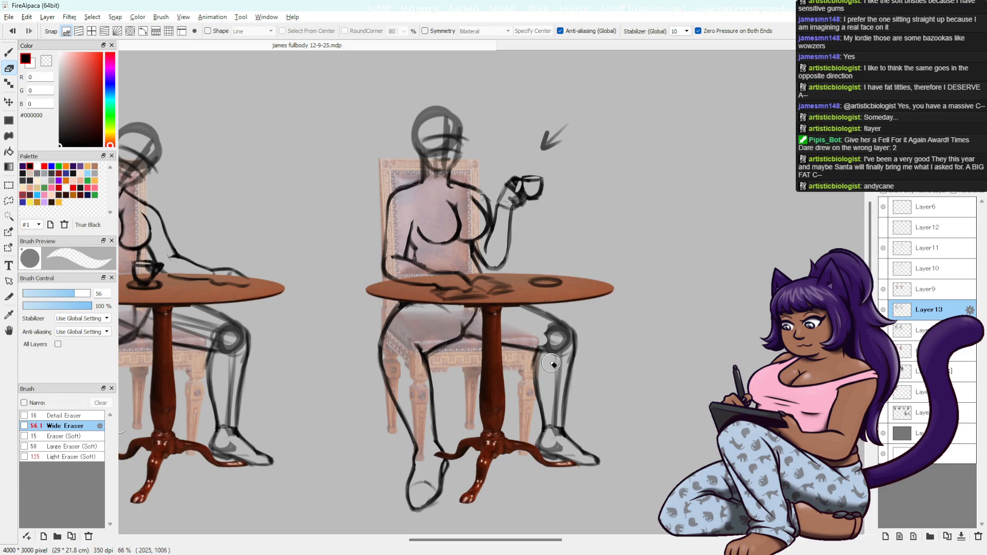
mouse_move(551, 364)
left_mouse_down()
mouse_move(548, 335)
mouse_move(563, 338)
mouse_move(536, 319)
mouse_move(562, 335)
mouse_move(555, 444)
mouse_move(545, 346)
mouse_move(547, 445)
left_mouse_up()
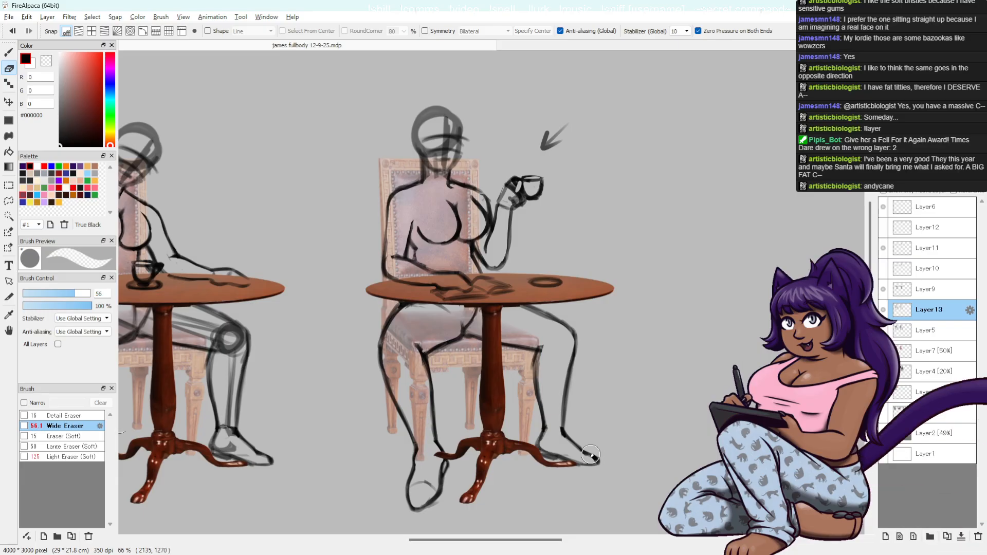
left_click(93, 417)
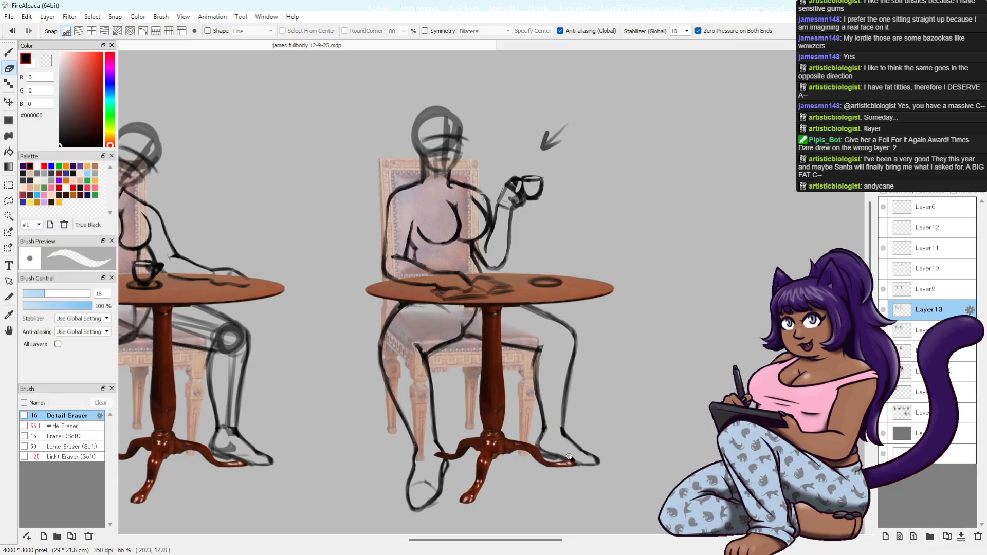
key("ctrl+z")
key("ctrl+z")
key("ctrl+z")
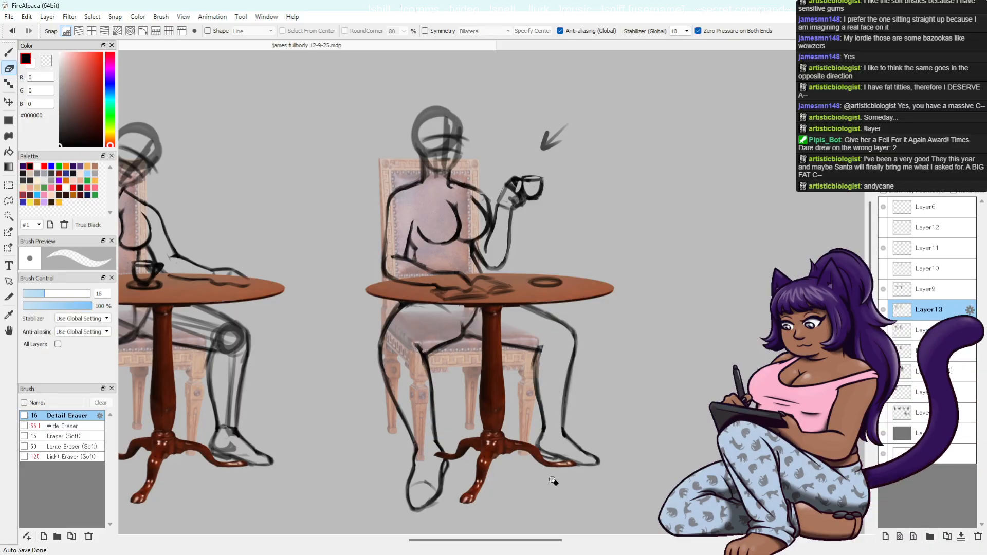
key("ctrl+s")
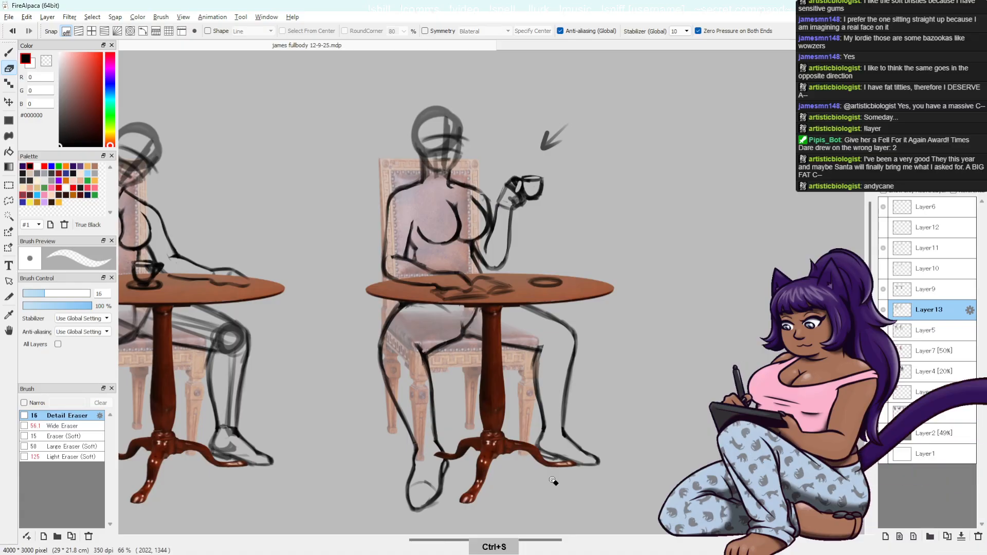
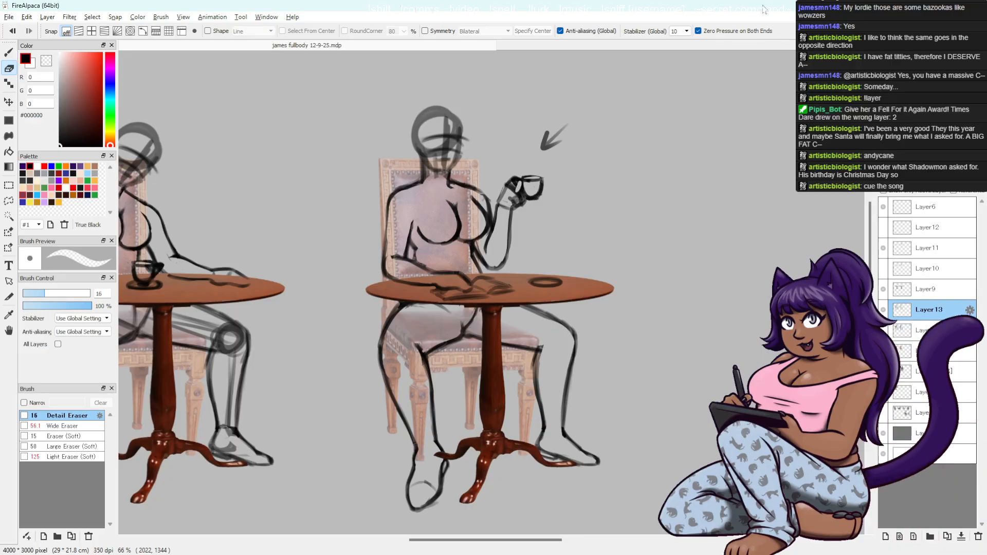
- Refine the right figure's farther thigh and knee outline, alternating between the Pencil and the Detail Eraser
key("b")
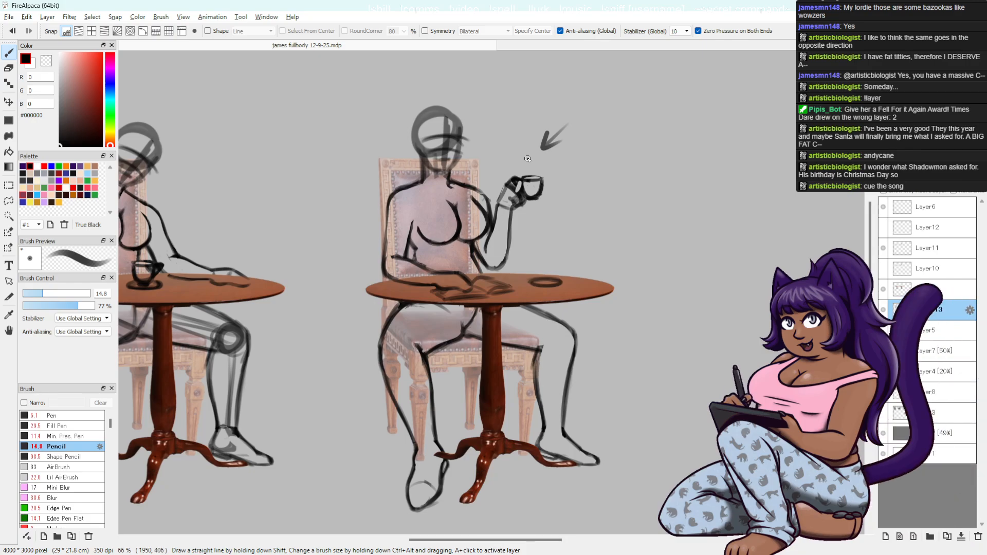
key("e")
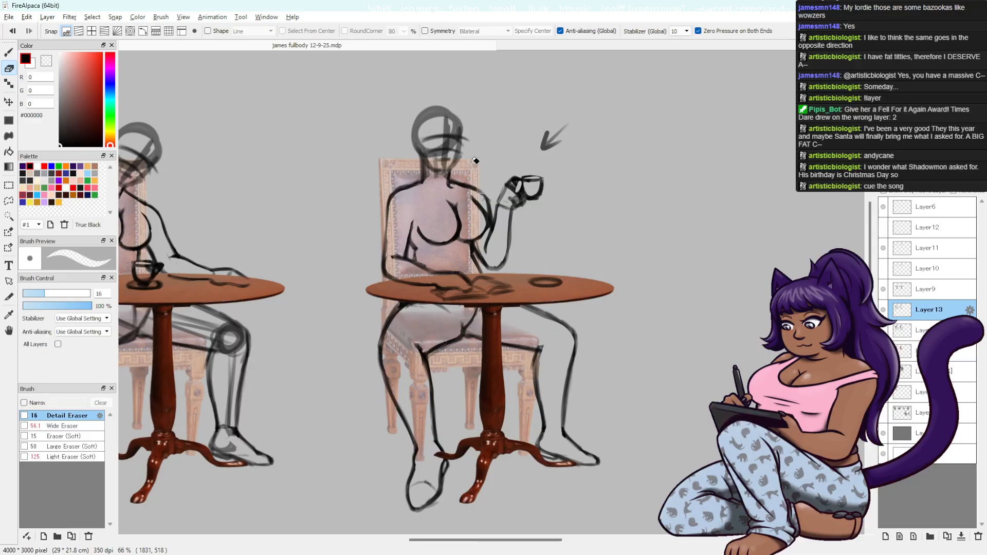
key("ctrl+z")
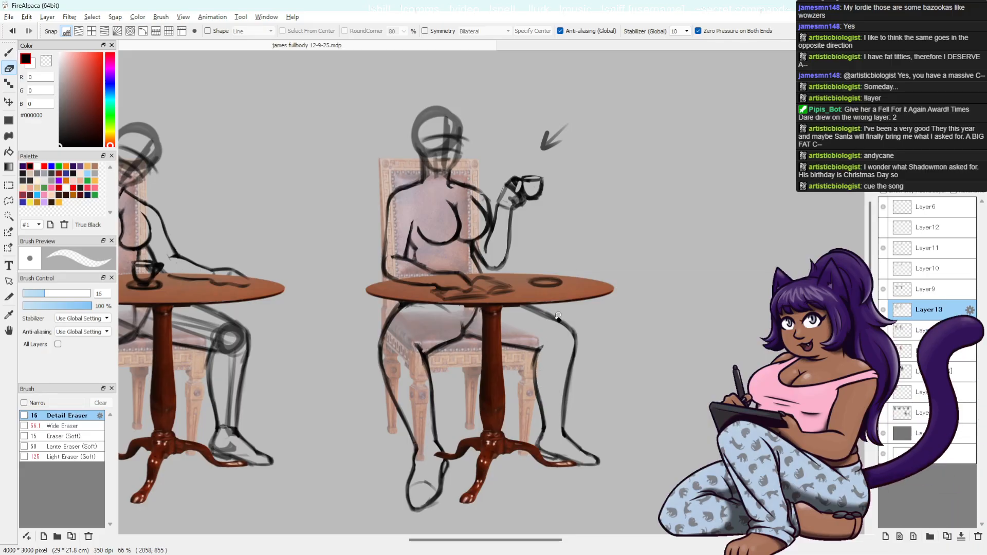
key("b")
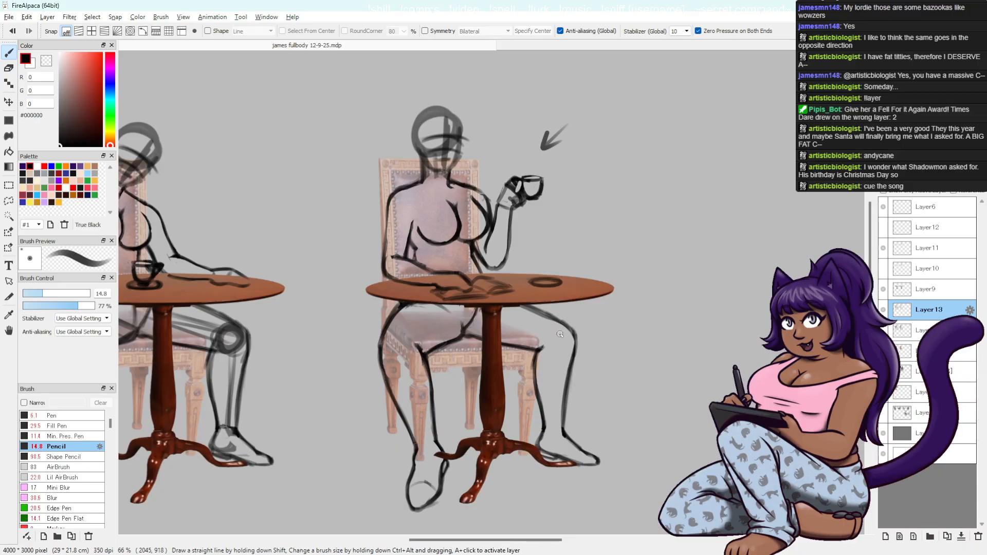
key("e")
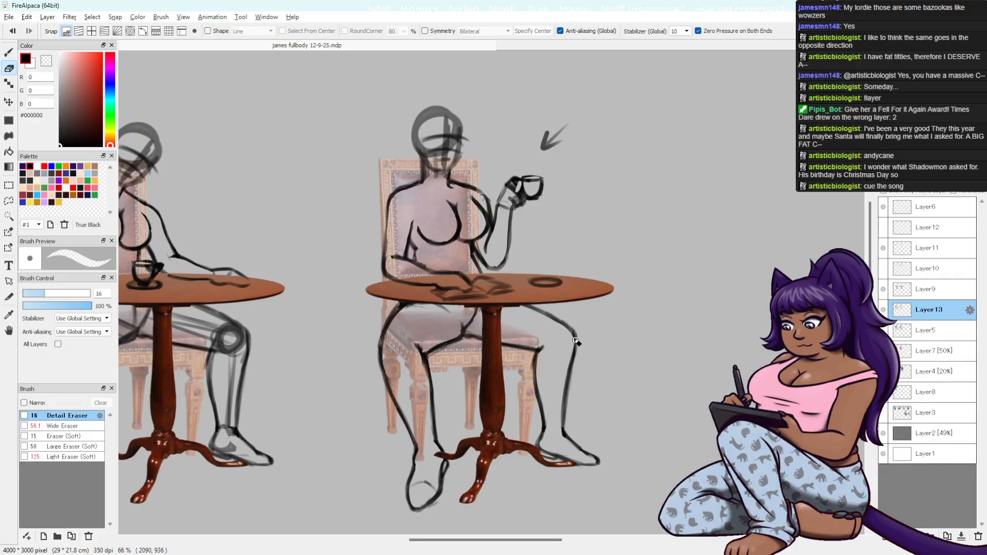
- Switch to Layer9, touch up around the right figure's farther foot with the Detail Eraser, and save the file
left_click(922, 292)
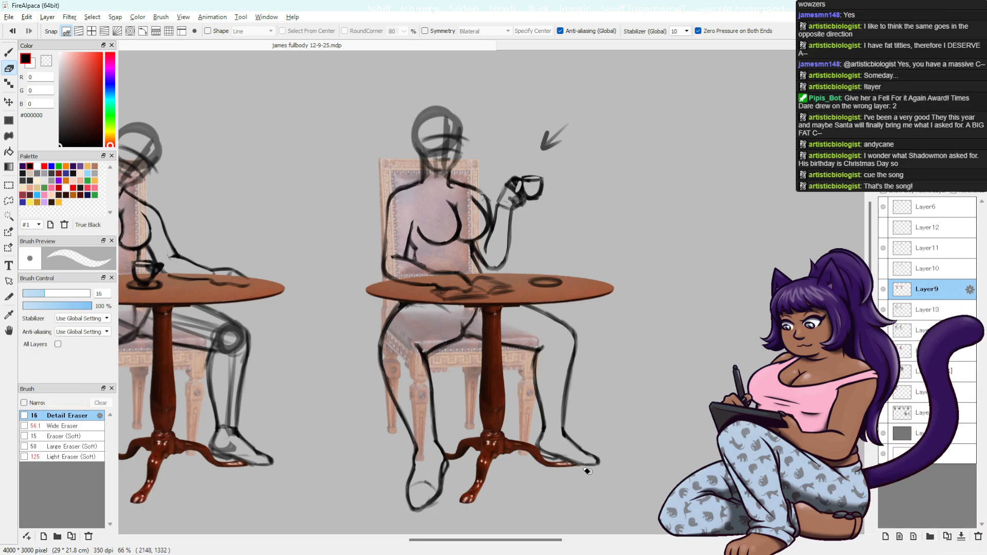
key("ctrl+z")
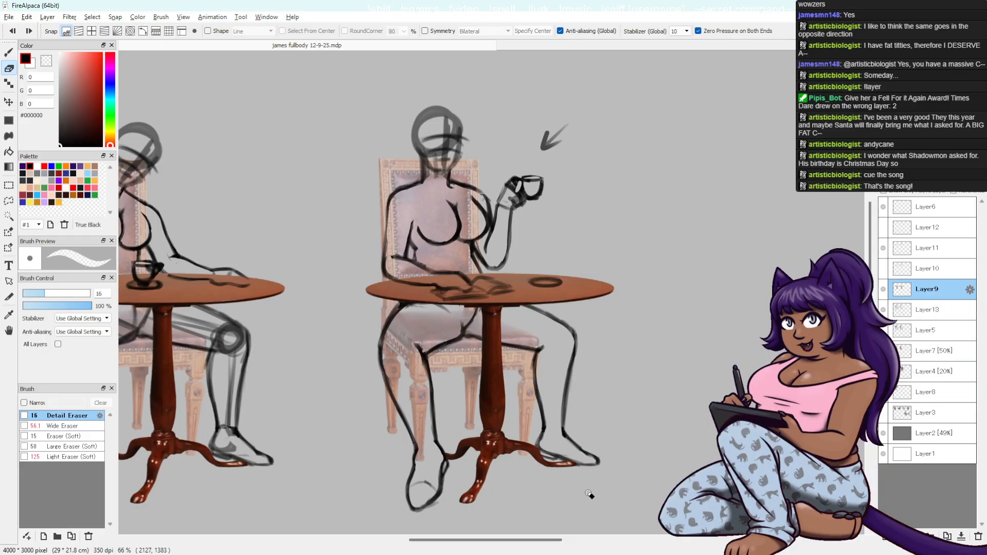
key("ctrl+s")
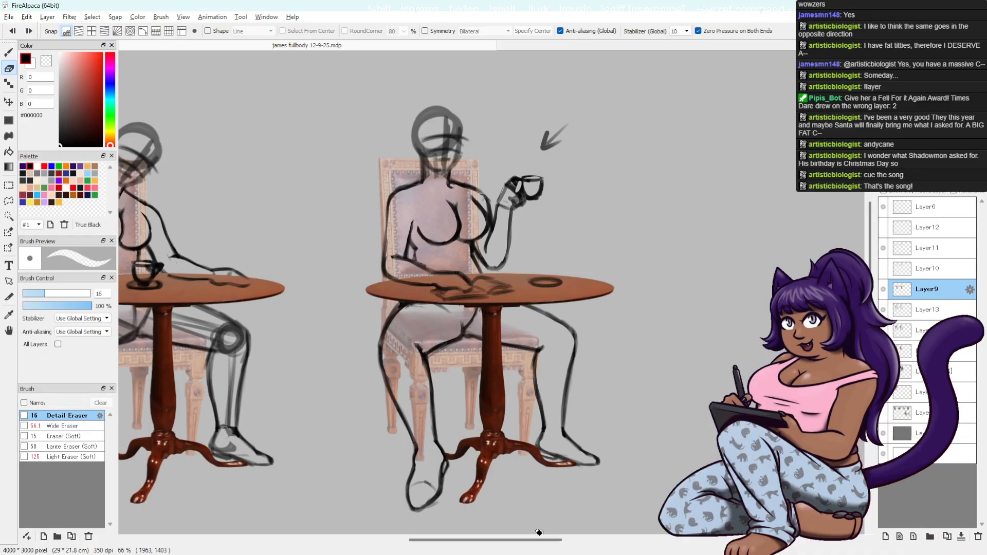
- Erase the stray lap lines just below the right tabletop's edge on Layer13 with the Detail Eraser
left_click_drag(544, 541, 540, 541)
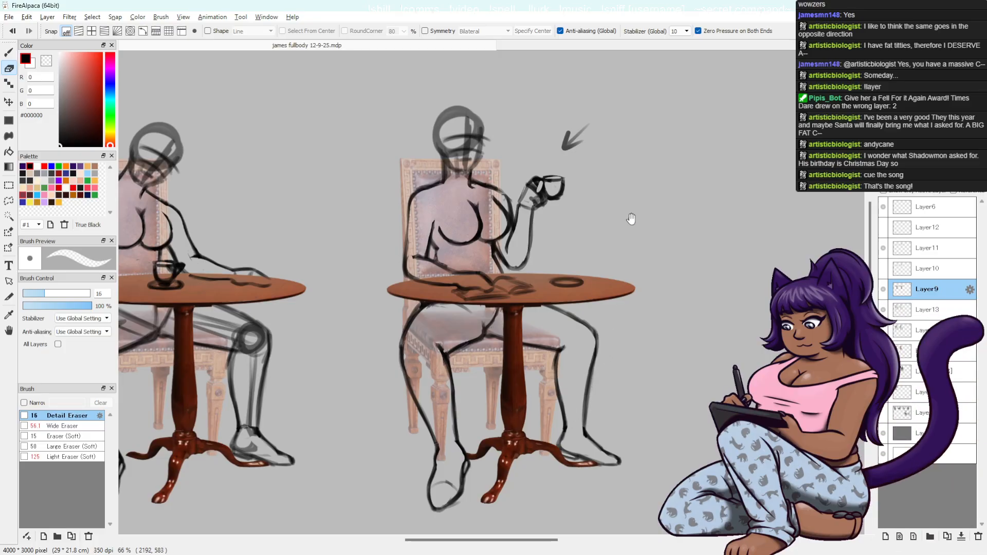
mouse_move(642, 242)
left_mouse_down()
mouse_move(758, 254)
mouse_move(649, 276)
left_mouse_up()
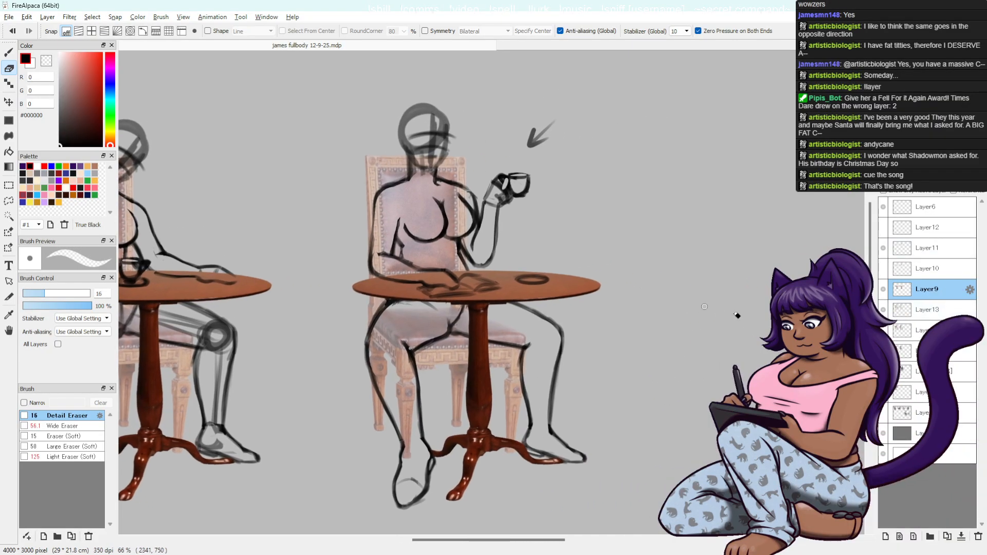
left_click(940, 252)
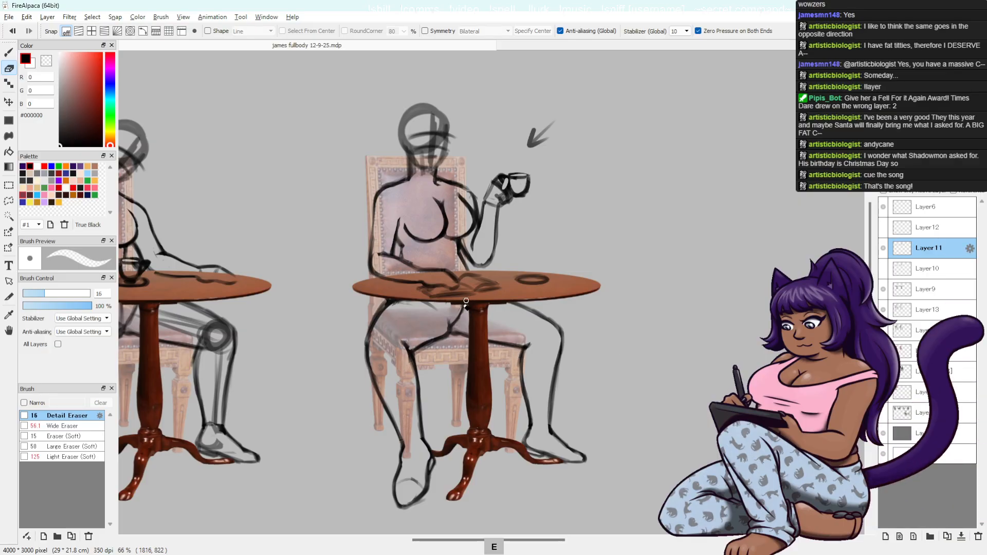
key("ctrl+z")
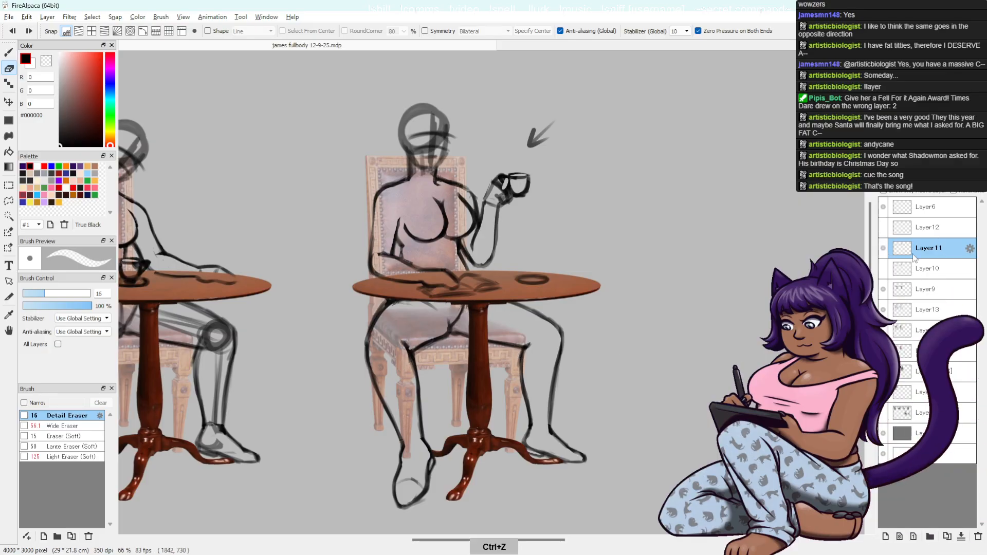
left_click(920, 311)
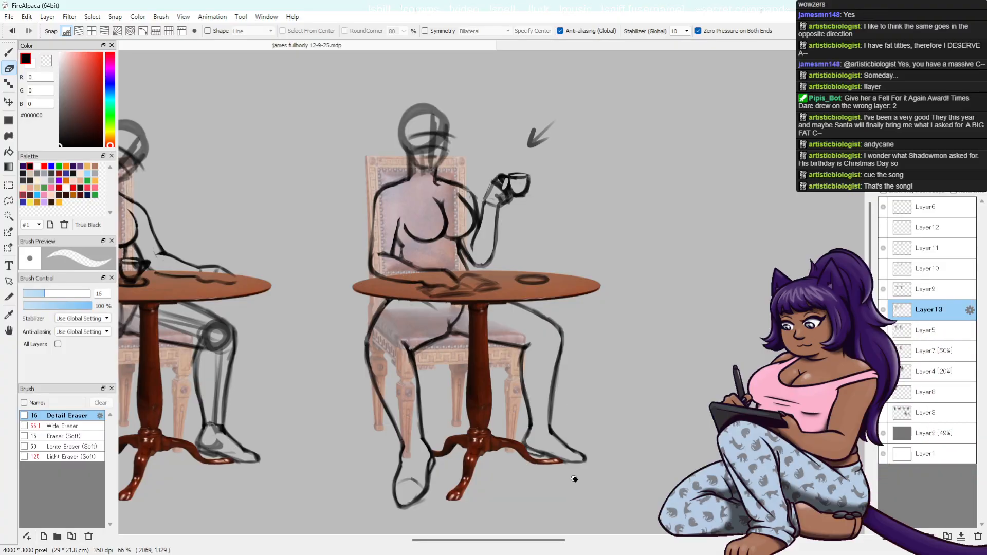
- Try to erase the lines around the right figure's farther foot on Layer9
left_click(934, 292)
key("ctrl+z")
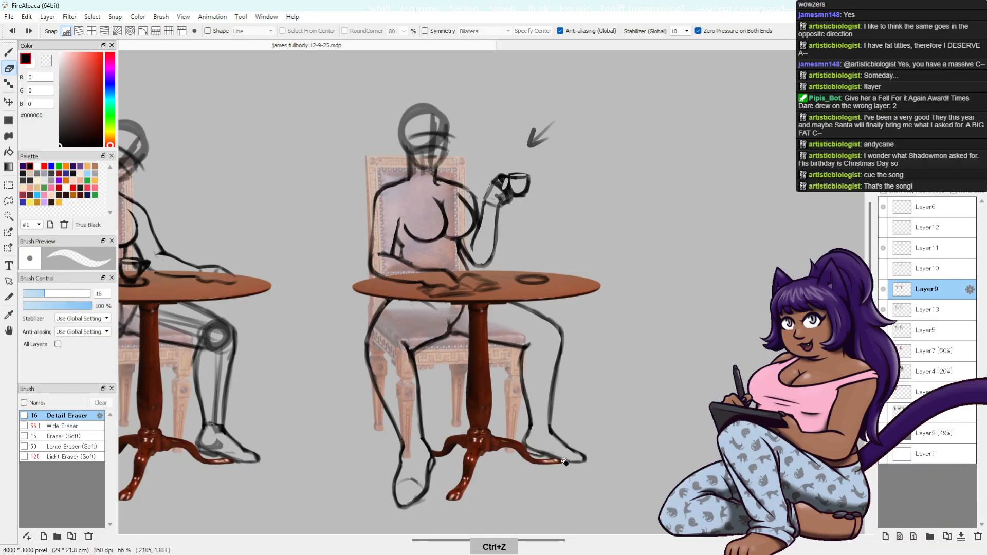
key("ctrl+z")
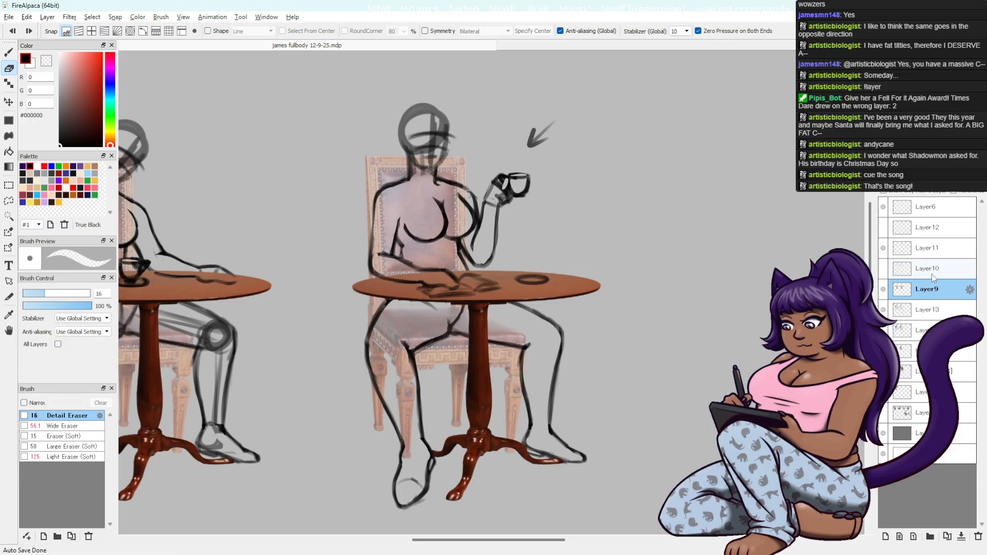
- Clean up the right figure's cup-holding hand on Layer11 with the Detail Eraser, and save the file
left_click(939, 248)
key("ctrl+z")
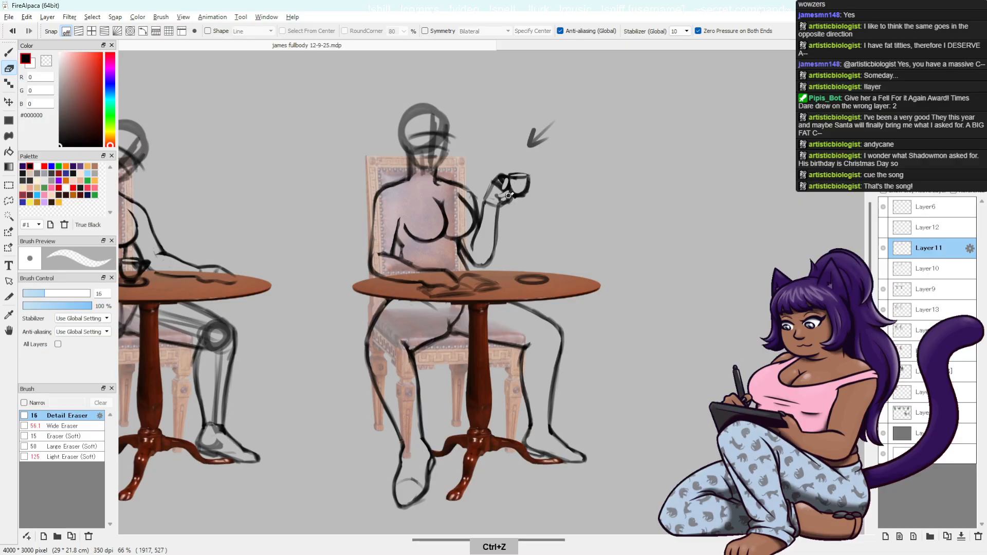
key("ctrl+z")
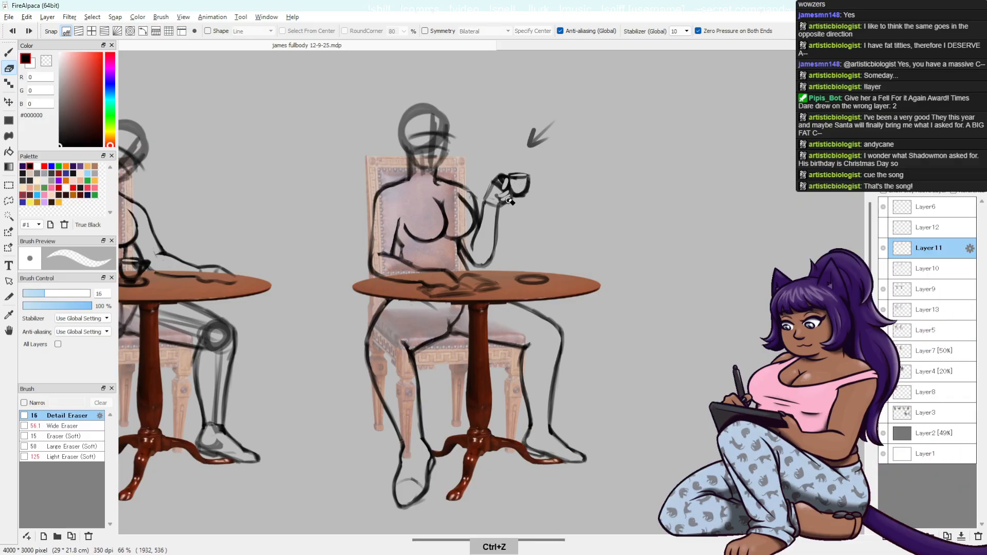
key("ctrl+z")
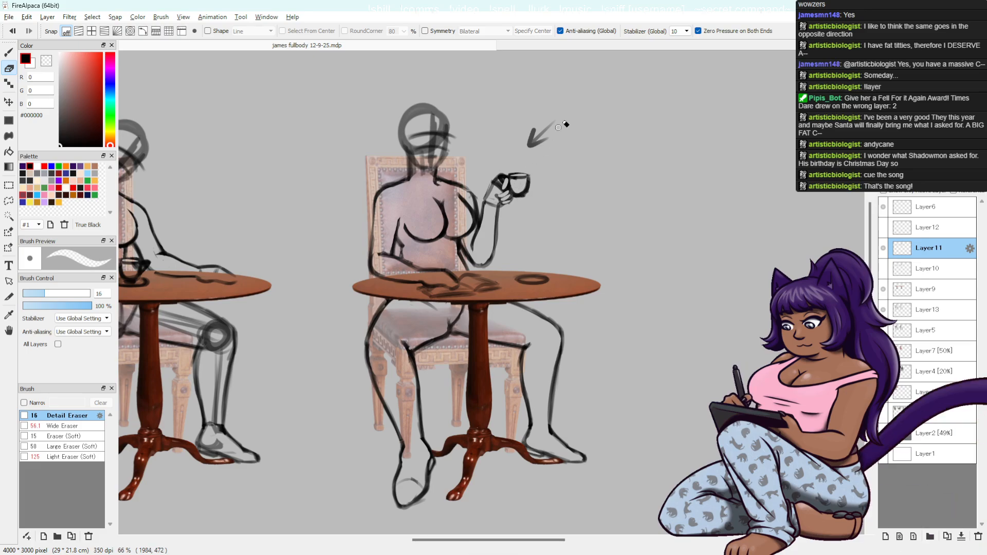
key("ctrl+z")
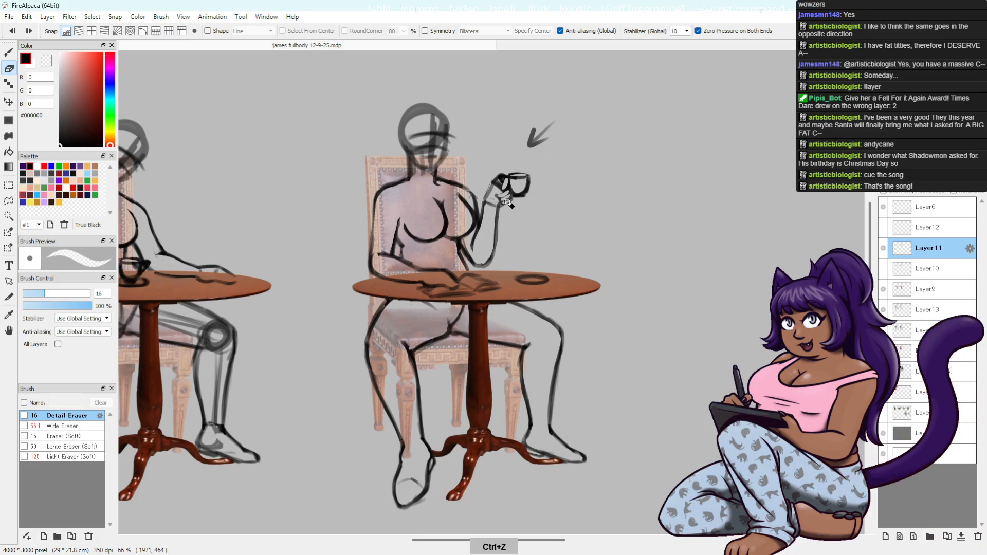
key("ctrl+s")
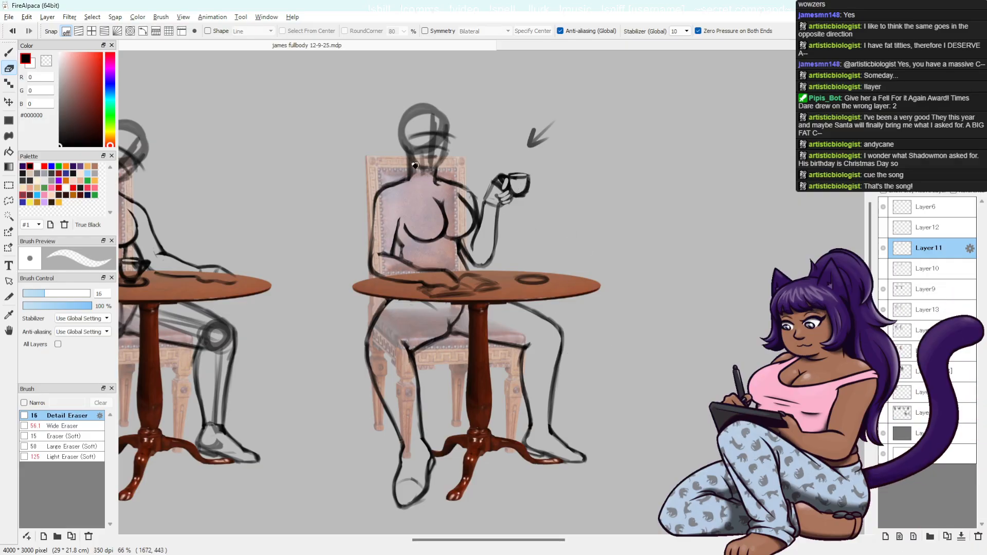
- Switch back to Layer13 and tidy the right figure's neck lines with the Pencil and Detail Eraser
left_click(923, 313)
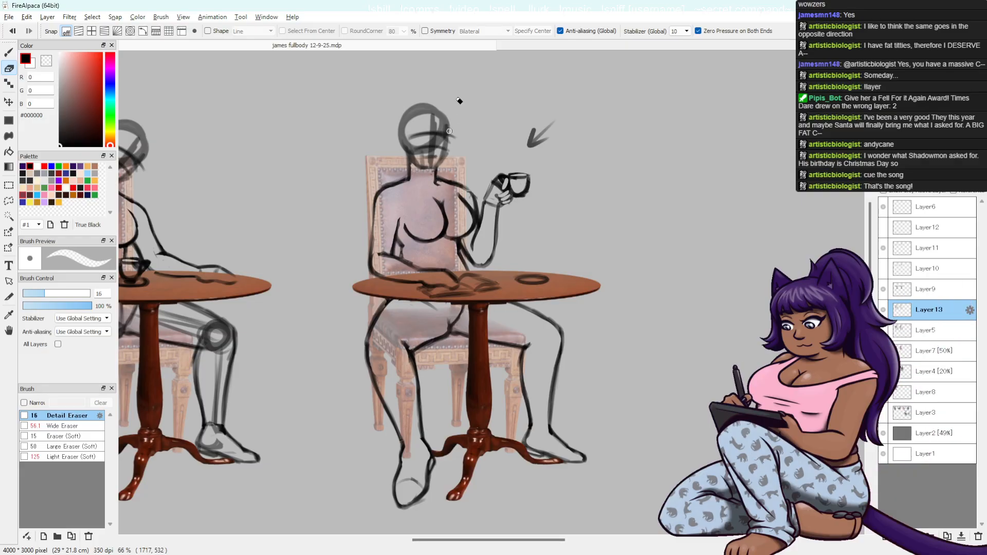
key("b")
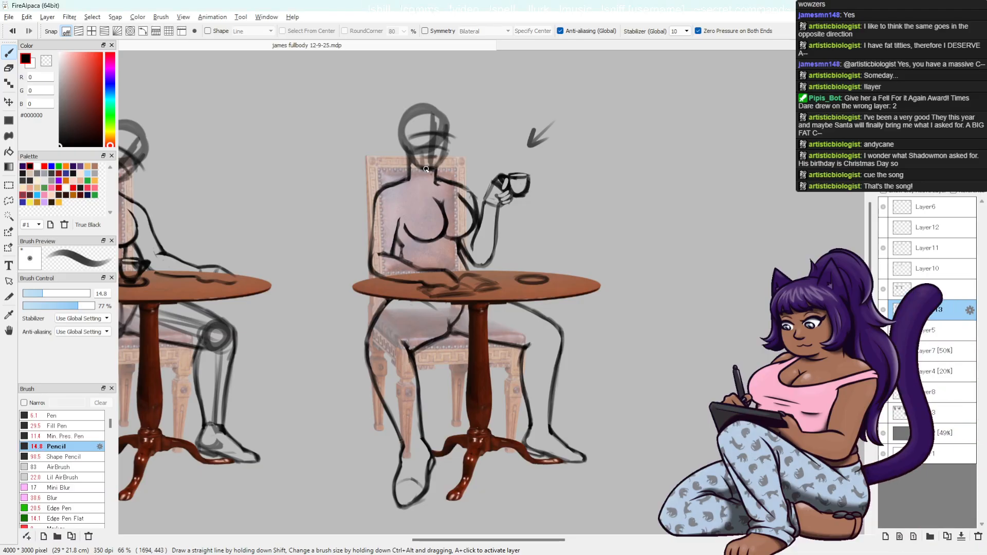
key("ctrl+z")
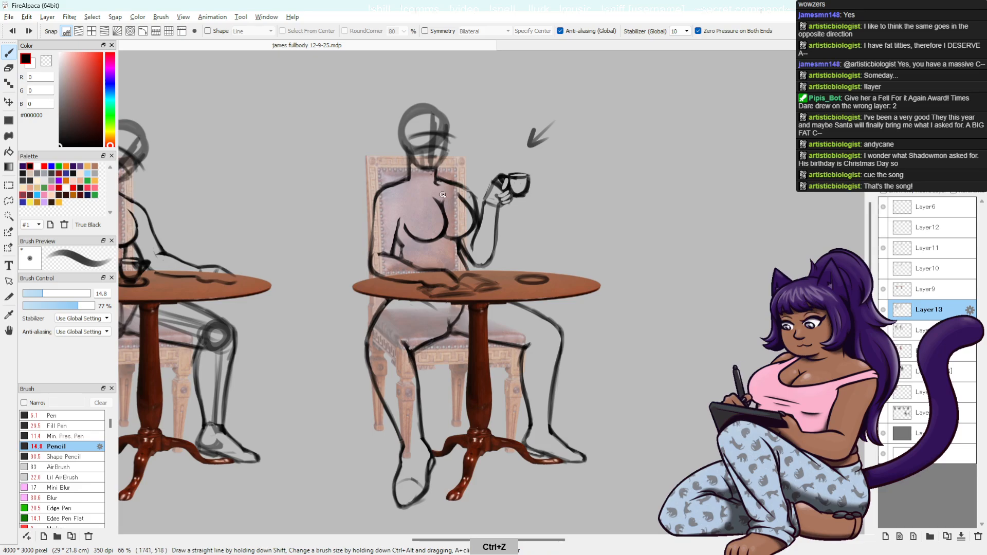
key("e")
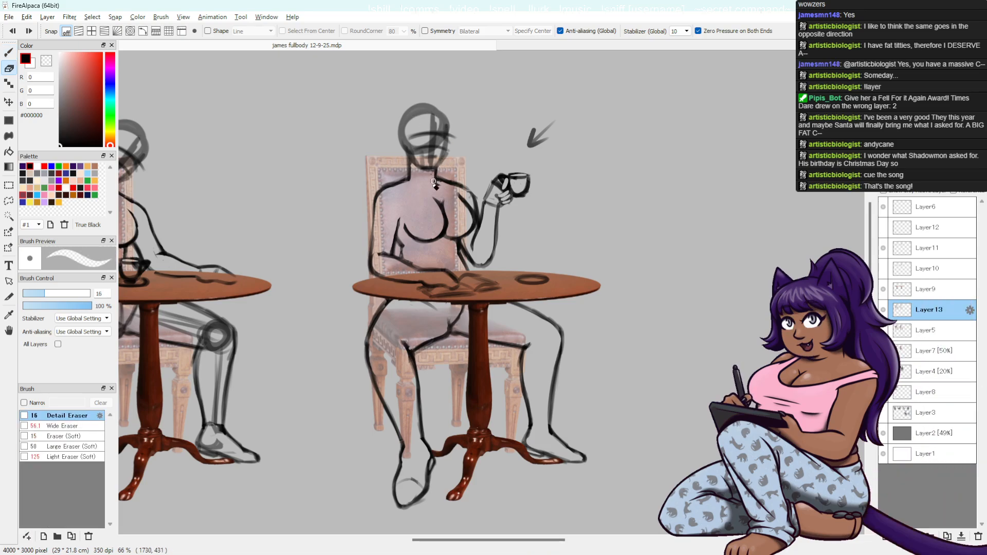
- Redraw the right figure's jaw and head outline on Layer13 with the Pencil, trimming it with the Detail Eraser
key("b")
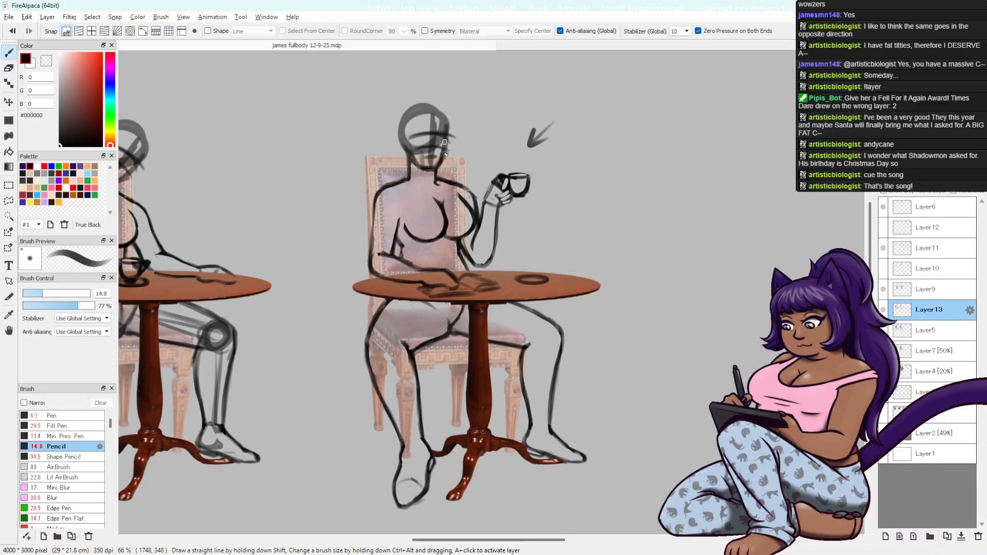
key("ctrl+z")
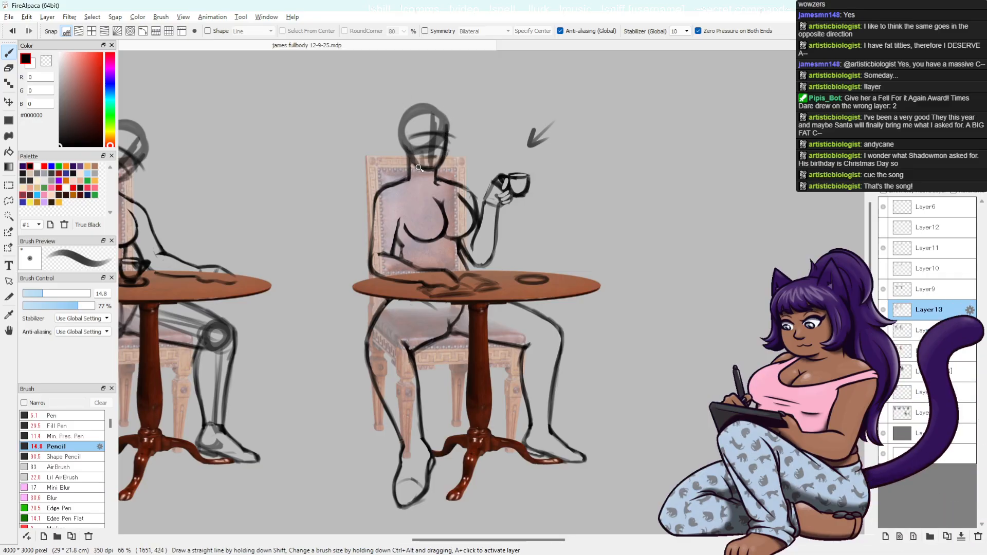
key("ctrl+z")
key("e")
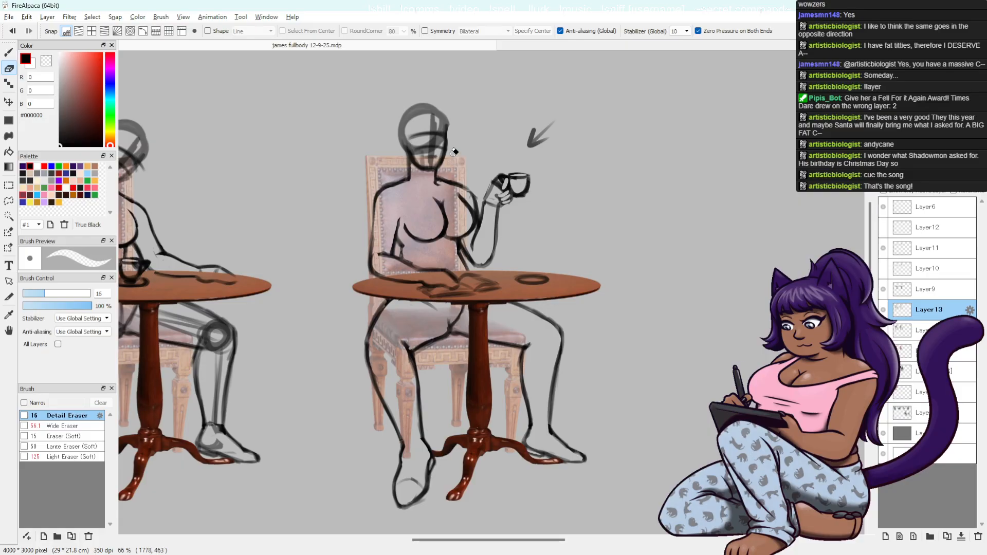
key("b")
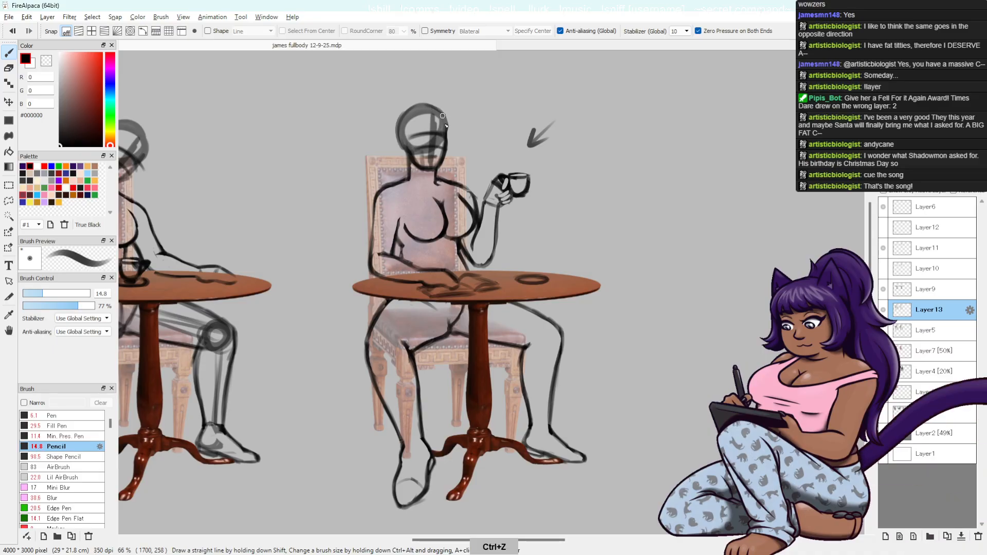
key("e")
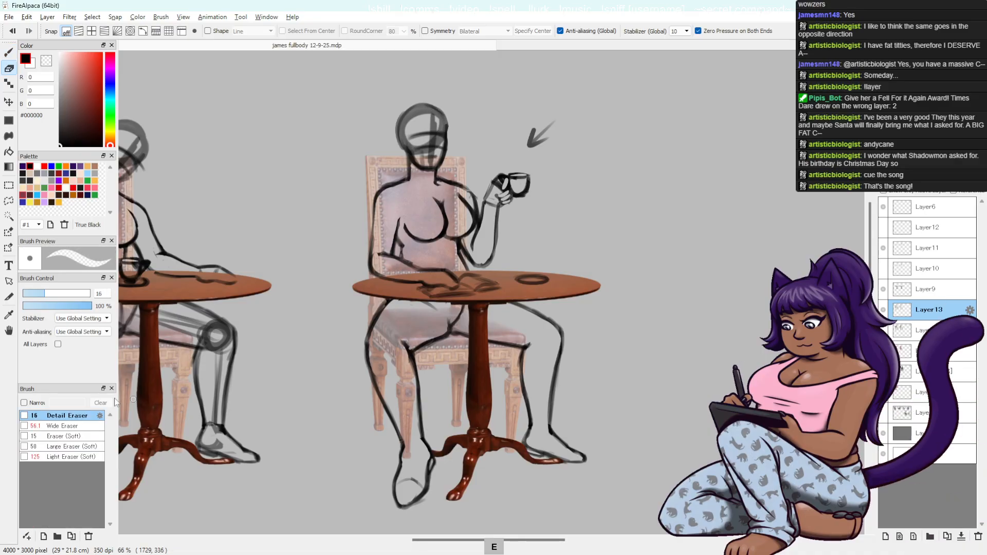
- Refine the edge of the right figure's face nearest the raised cup, using the Wide Eraser and Pencil
left_click(64, 426)
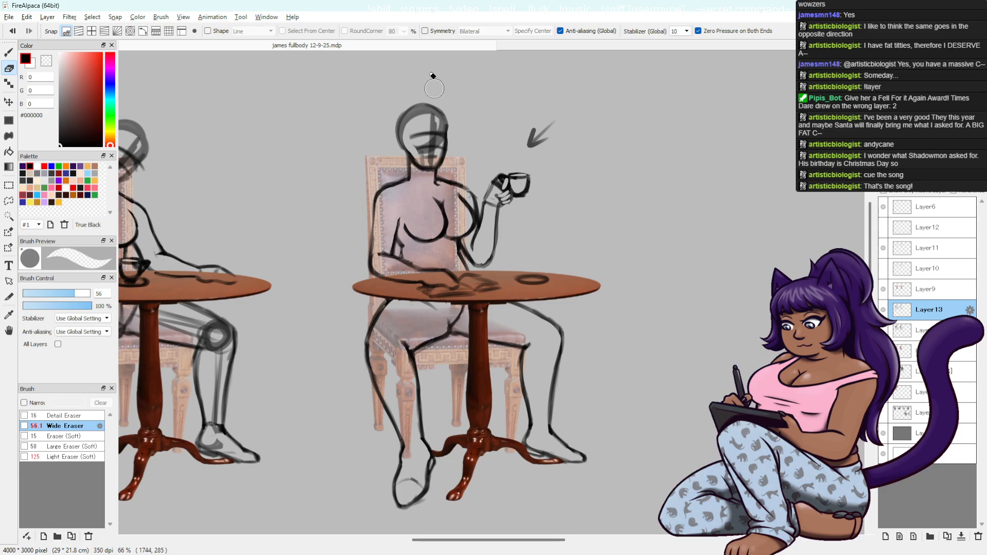
key("ctrl+z")
key("b")
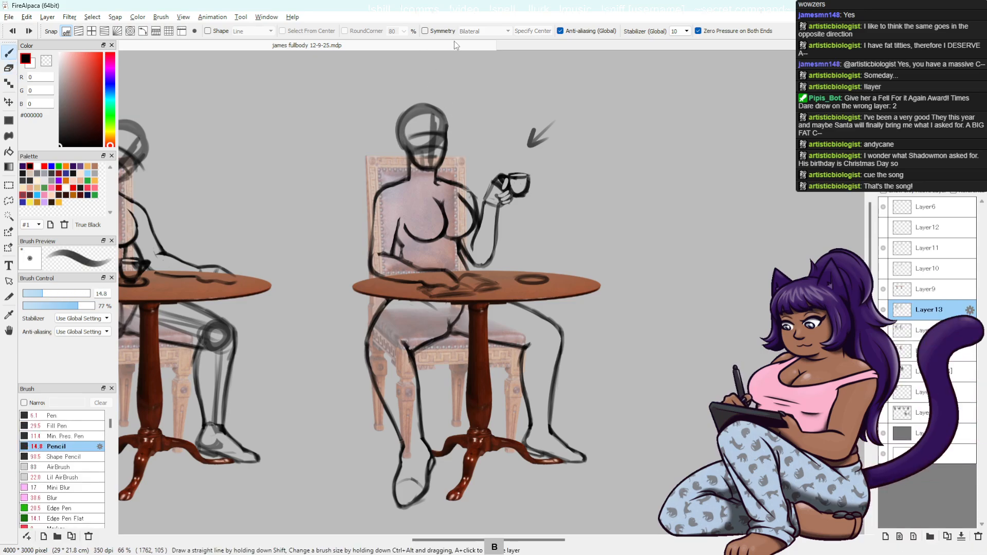
key("ctrl+z")
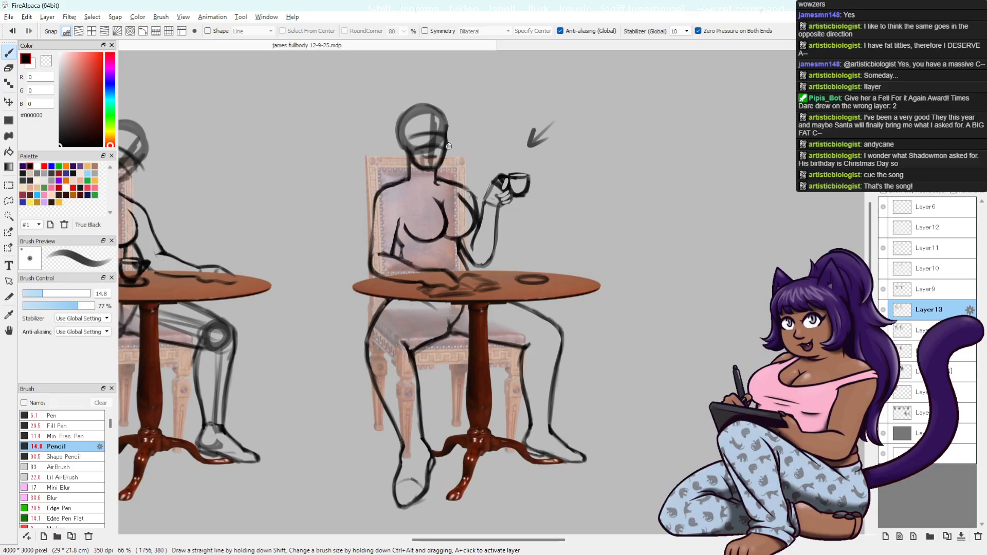
key("ctrl+z")
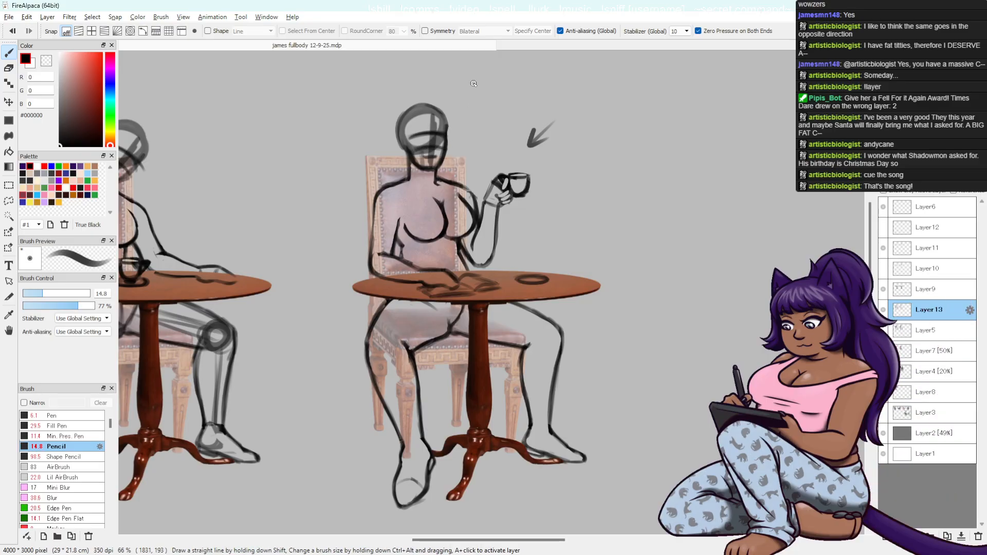
key("ctrl+z")
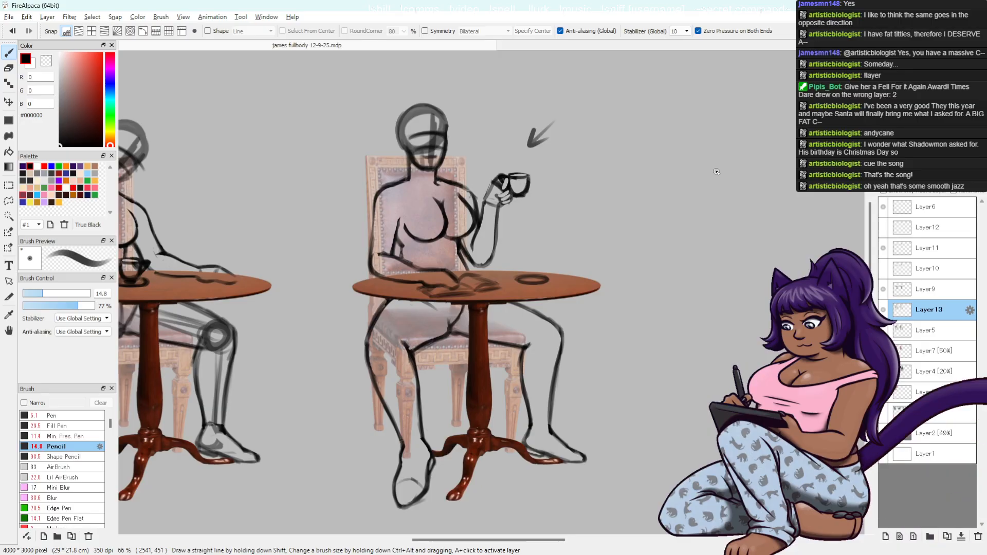
- Erase the construction lines around the right figure's chin and upper neck with the Detail Eraser, and save the file
key("e")
left_click(67, 415)
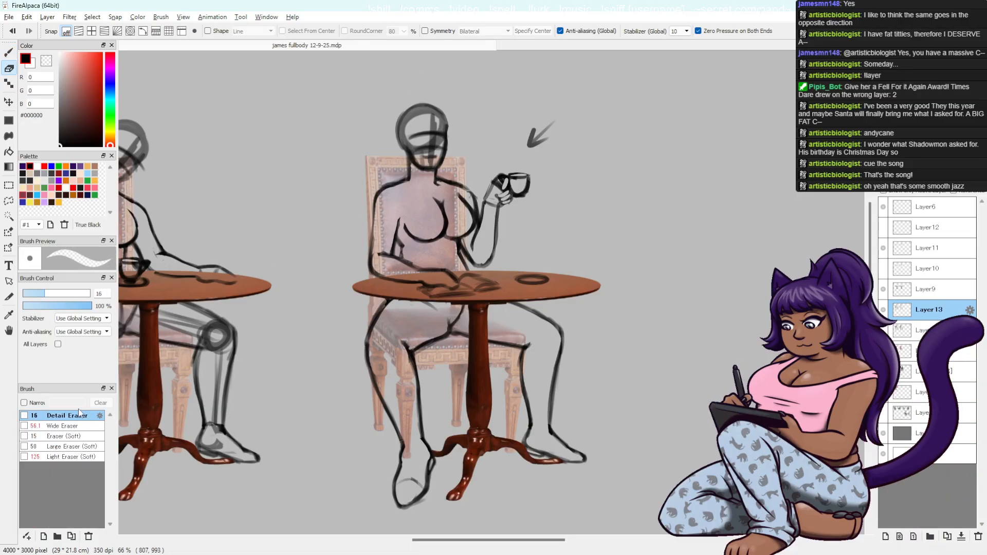
key("ctrl+z")
key("ctrl+z")
key("ctrl+z")
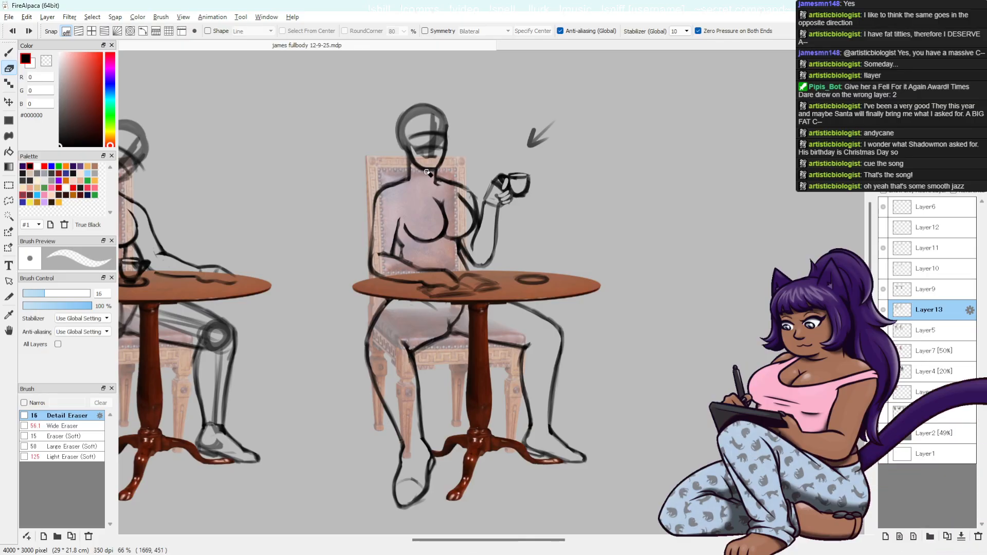
key("ctrl+z")
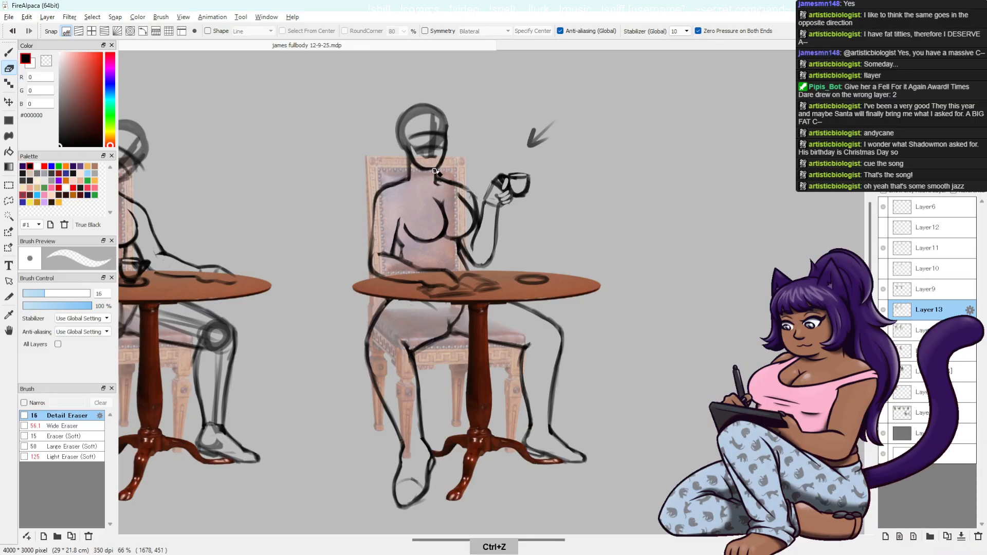
key("b")
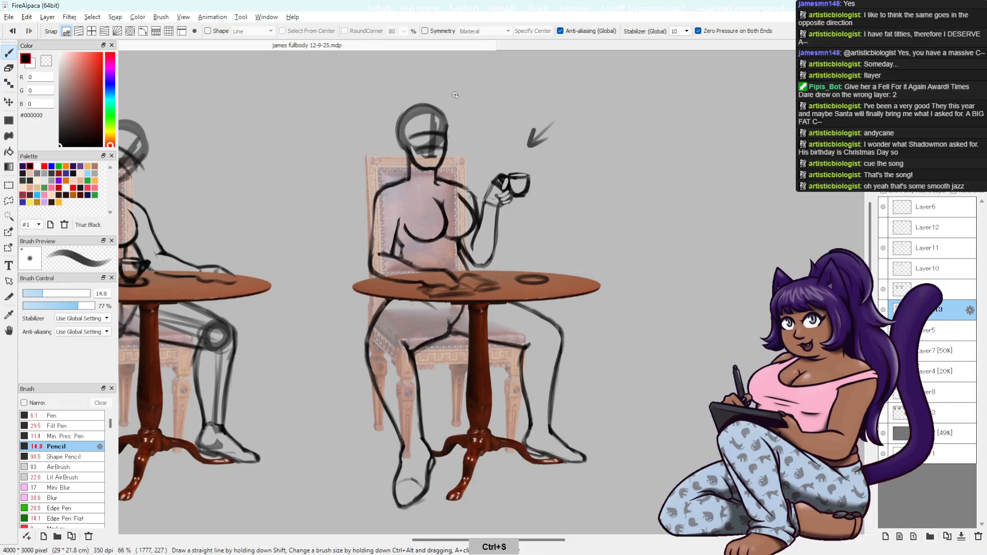
- Erase the construction lines in the left figure's nearer knee, shin, ankle and thigh with the Wide Eraser
left_click_drag(591, 338, 719, 302)
left_click_drag(569, 339, 640, 352)
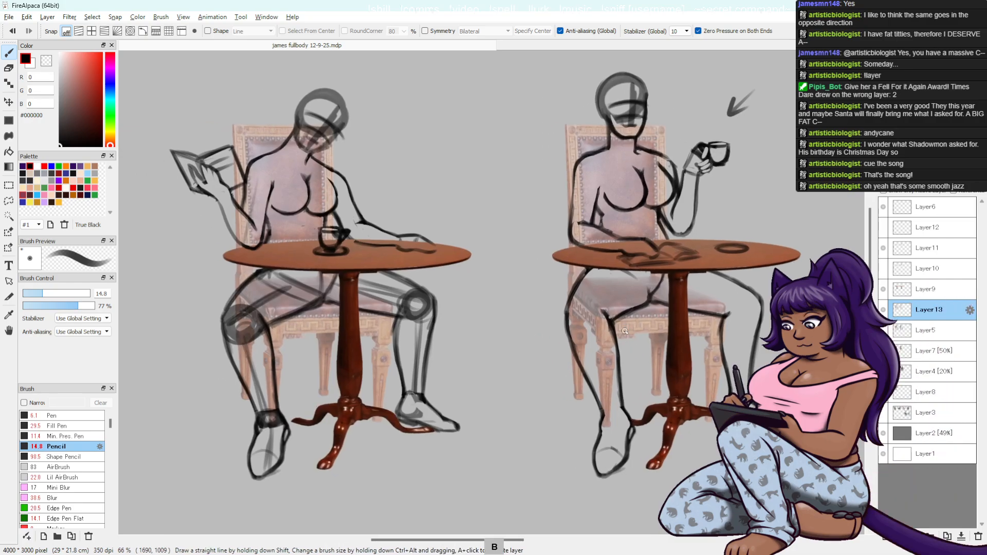
key("e")
left_click(77, 426)
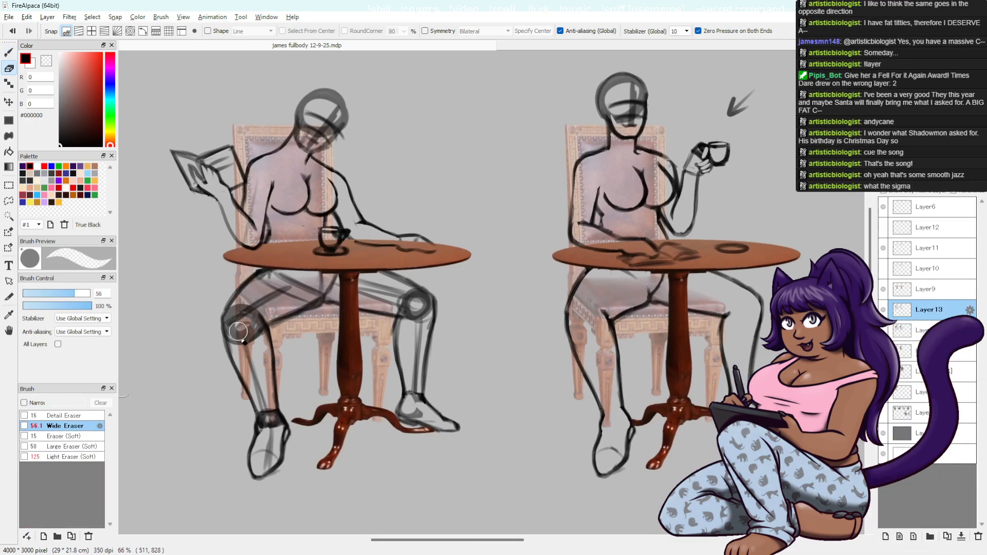
mouse_move(234, 334)
left_mouse_down()
mouse_move(255, 339)
mouse_move(225, 295)
mouse_move(261, 391)
mouse_move(246, 354)
left_mouse_up()
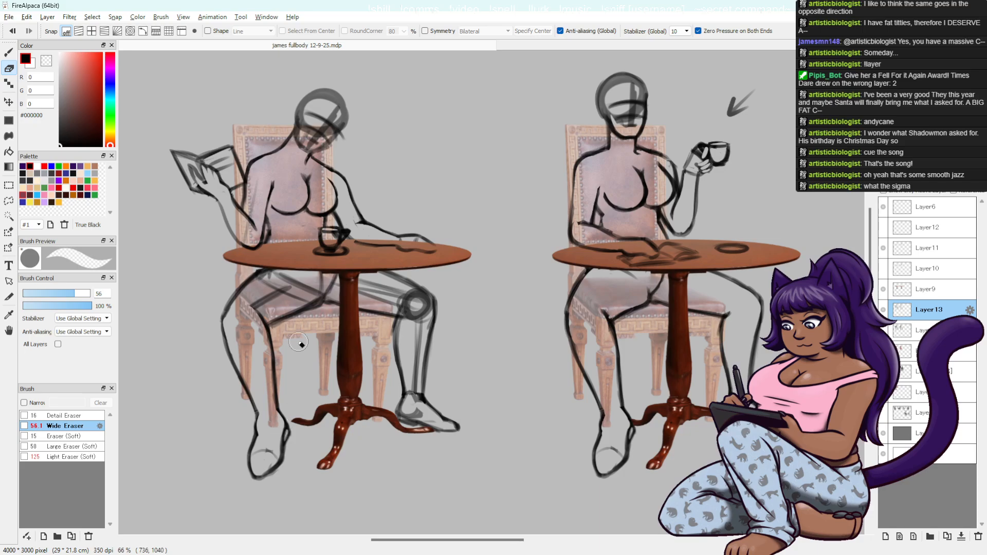
key("ctrl+z")
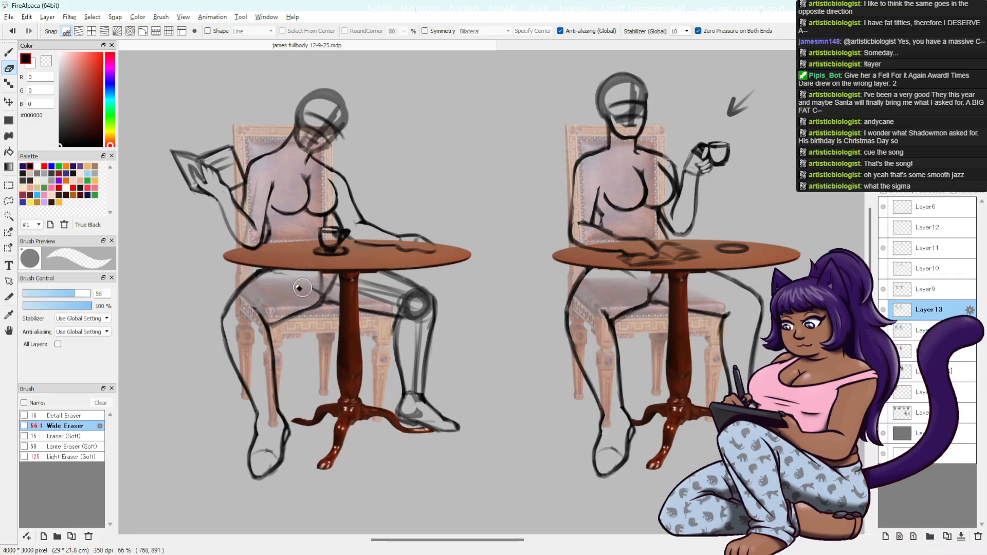
- Tidy the left figure's lap and inner thigh lines beneath the tabletop with the Pencil and Wide Eraser
key("b")
key("ctrl+z")
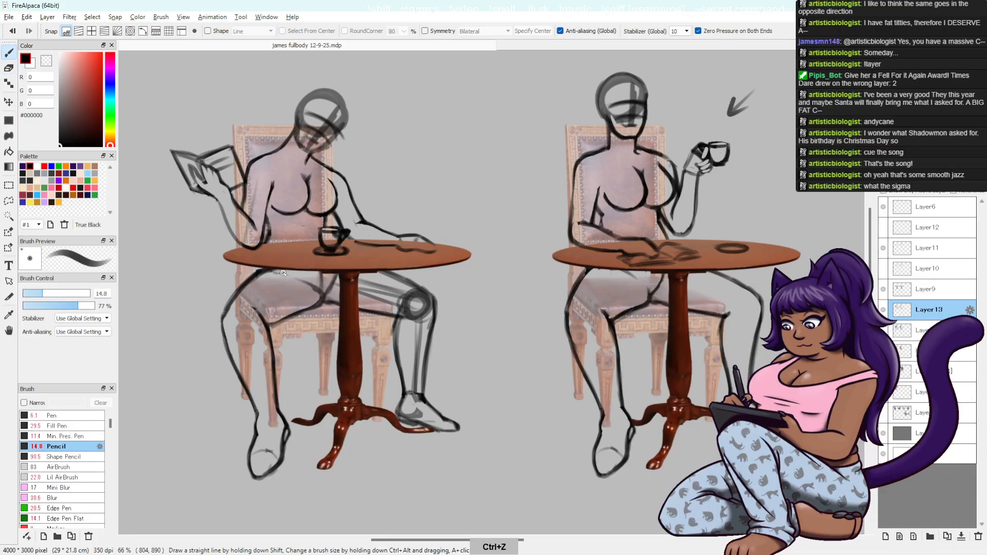
key("e")
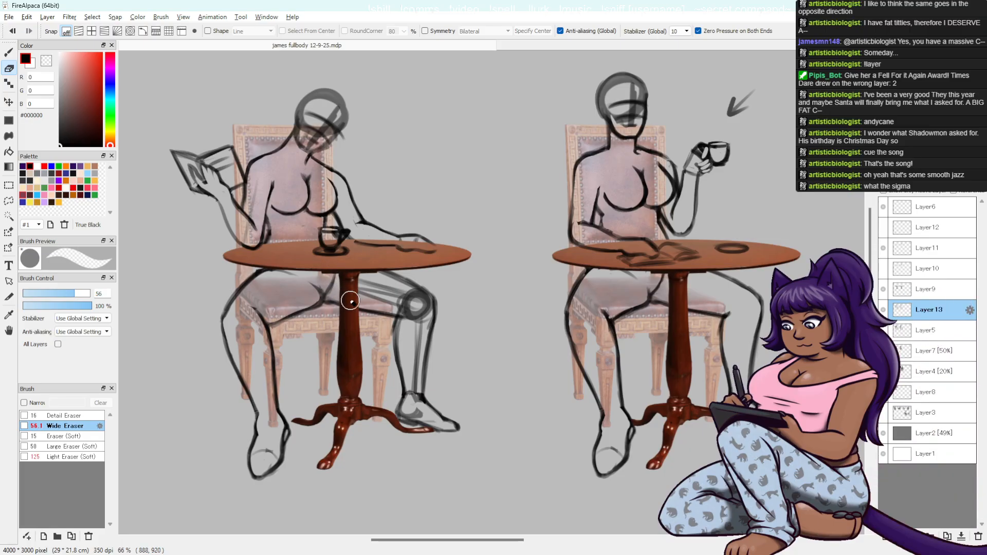
key("ctrl+z")
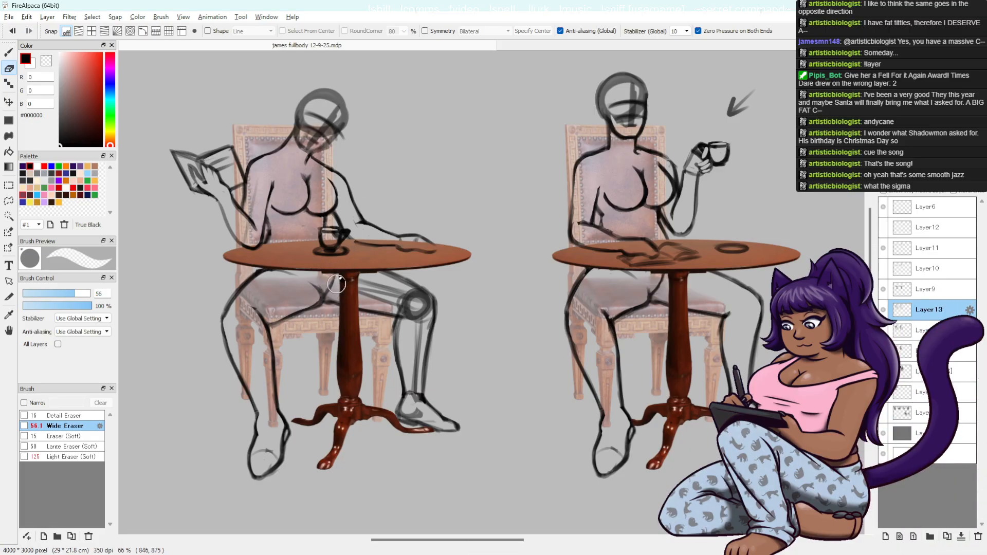
key("b")
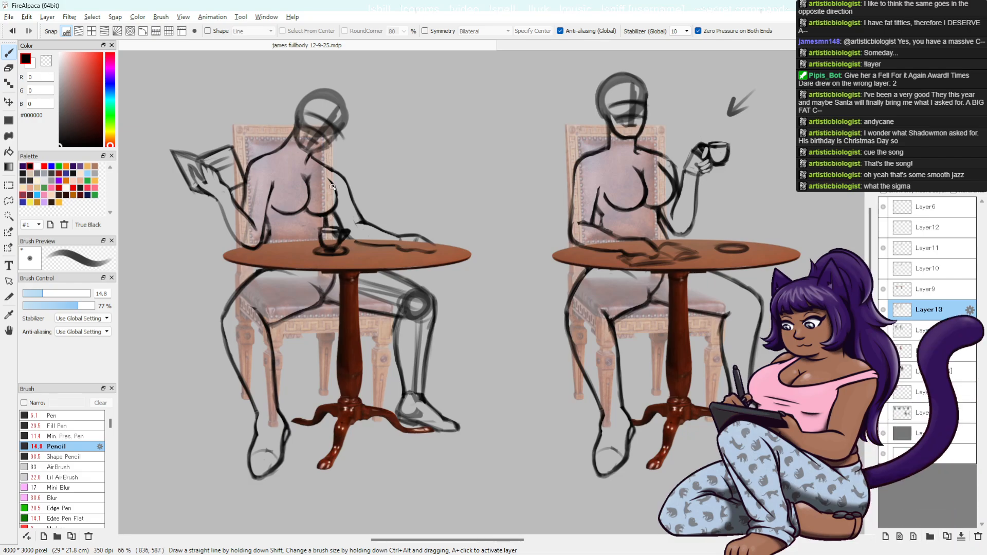
- Try to erase the left figure's waist lines beside the teacup on Layer9 and Layer11, and return to Layer13
key("e")
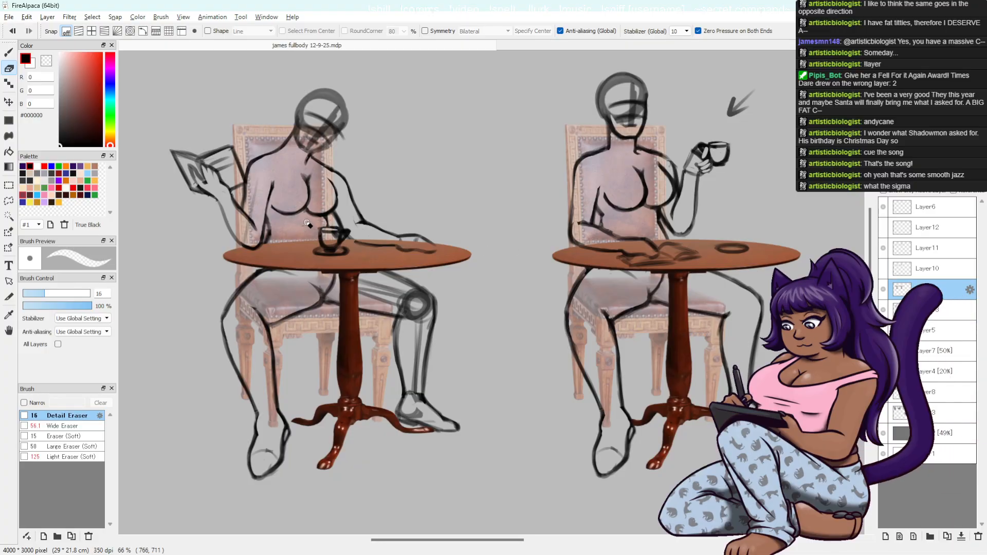
left_click(939, 250)
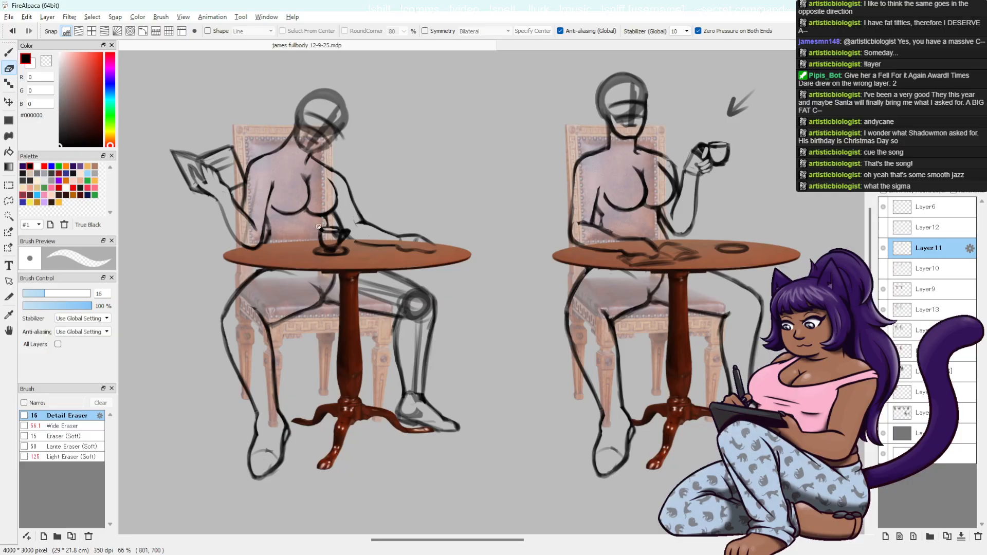
left_click(929, 312)
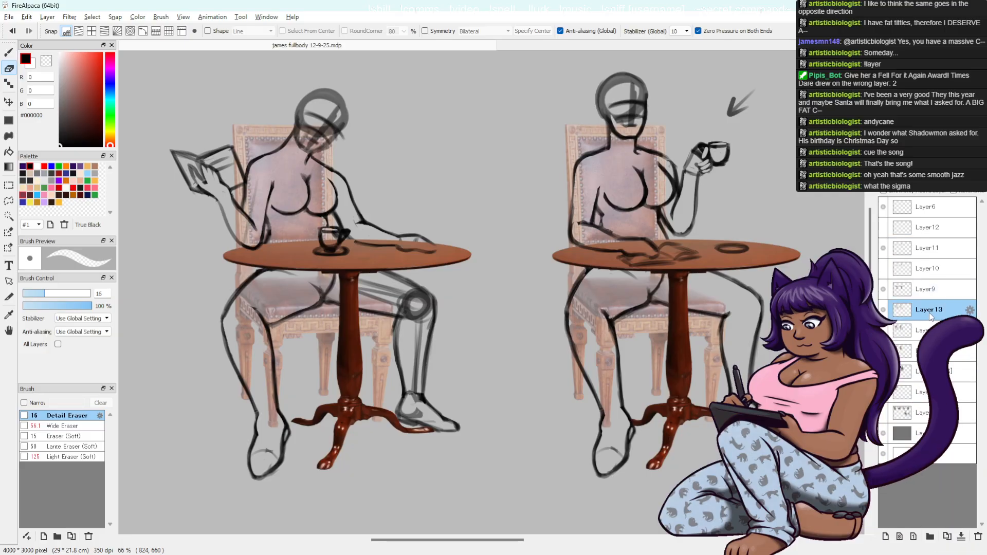
- Erase the construction lines inside the left figure's farther leg and foot with the Wide Eraser and Detail Eraser, and save the file
key("e")
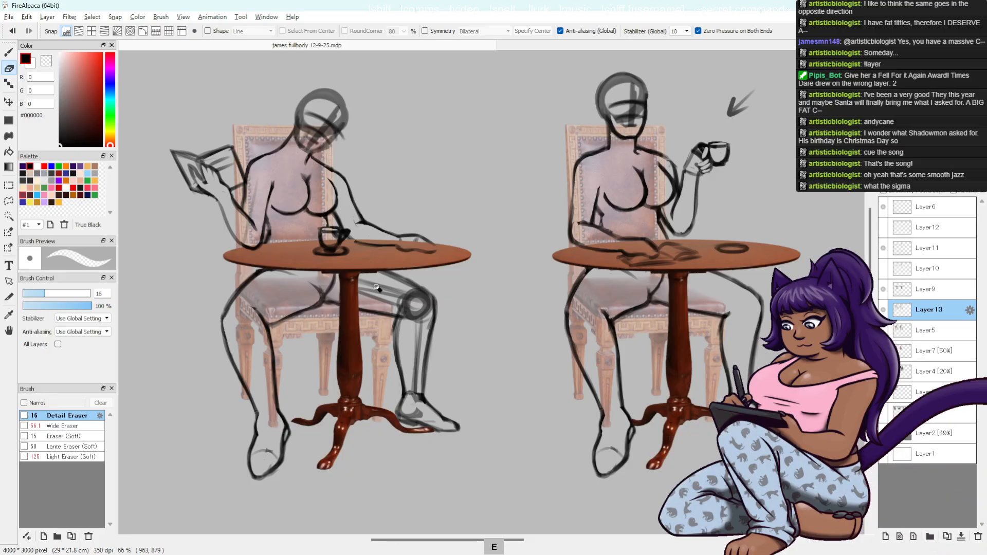
left_click(87, 426)
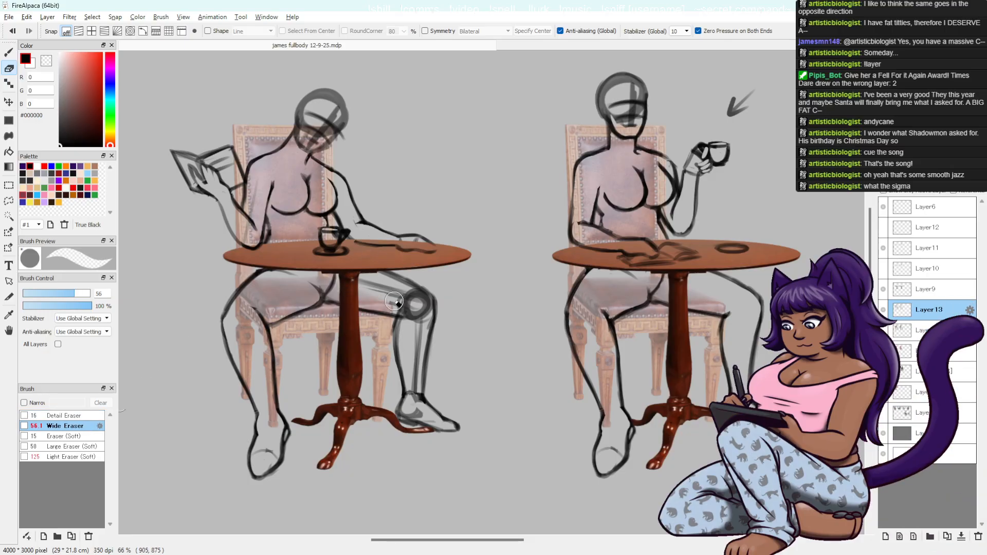
mouse_move(394, 301)
left_mouse_down()
mouse_move(378, 280)
mouse_move(423, 301)
mouse_move(373, 275)
mouse_move(427, 301)
left_mouse_up()
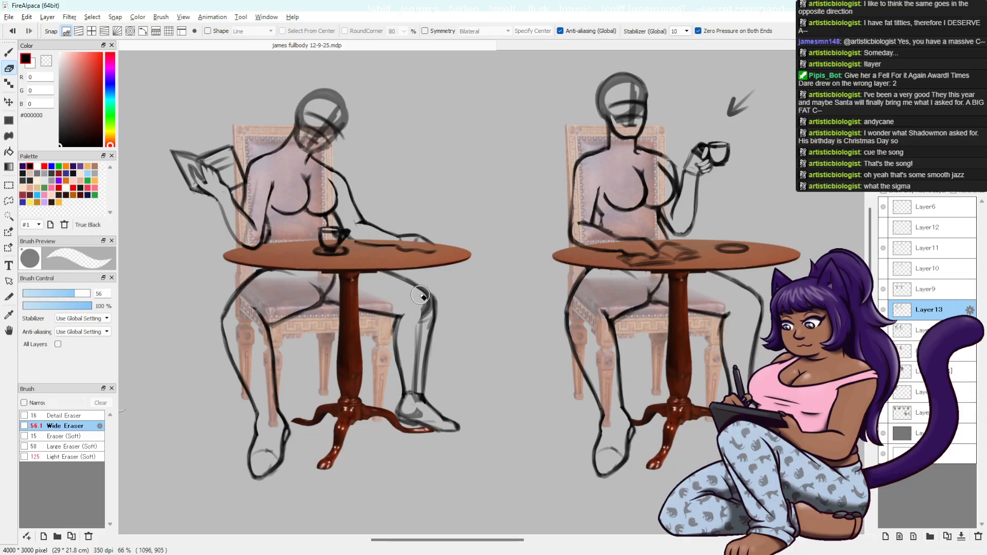
mouse_move(423, 321)
left_mouse_down()
mouse_move(411, 405)
mouse_move(414, 335)
mouse_move(432, 415)
left_mouse_up()
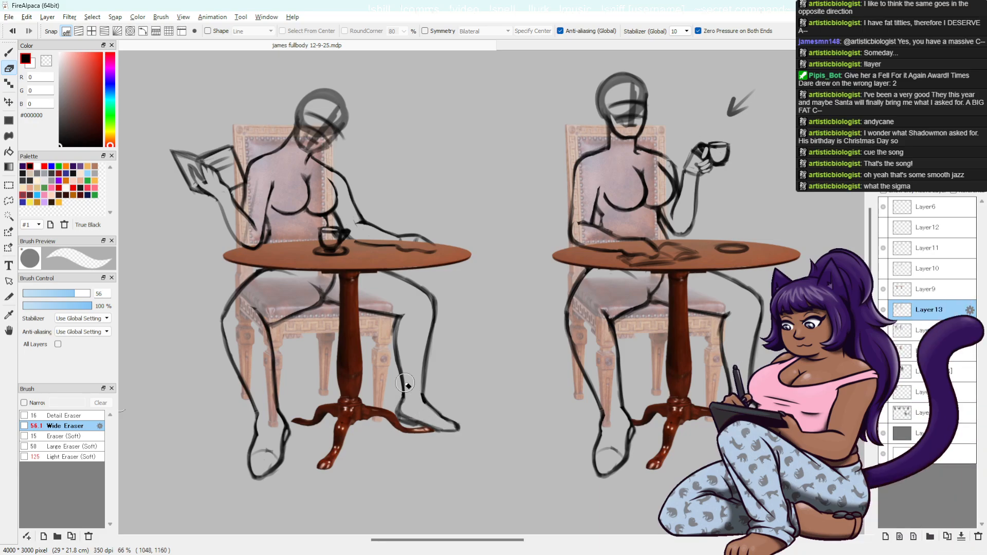
left_click(66, 416)
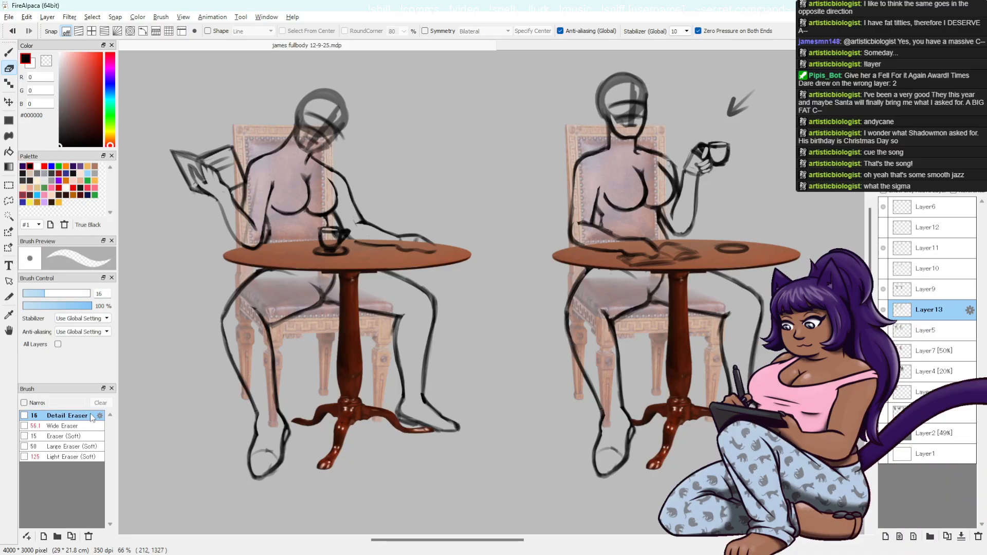
key("ctrl+z")
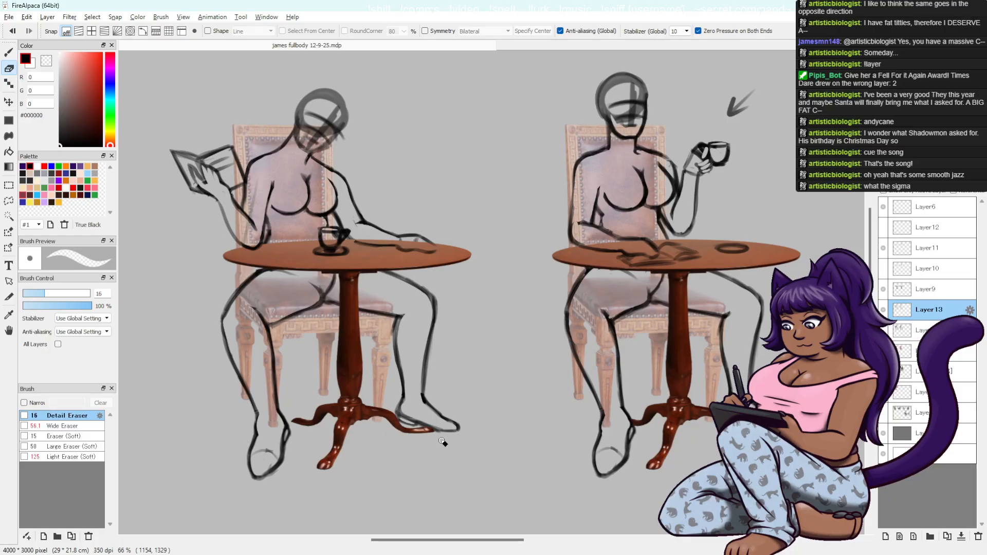
key("ctrl+s")
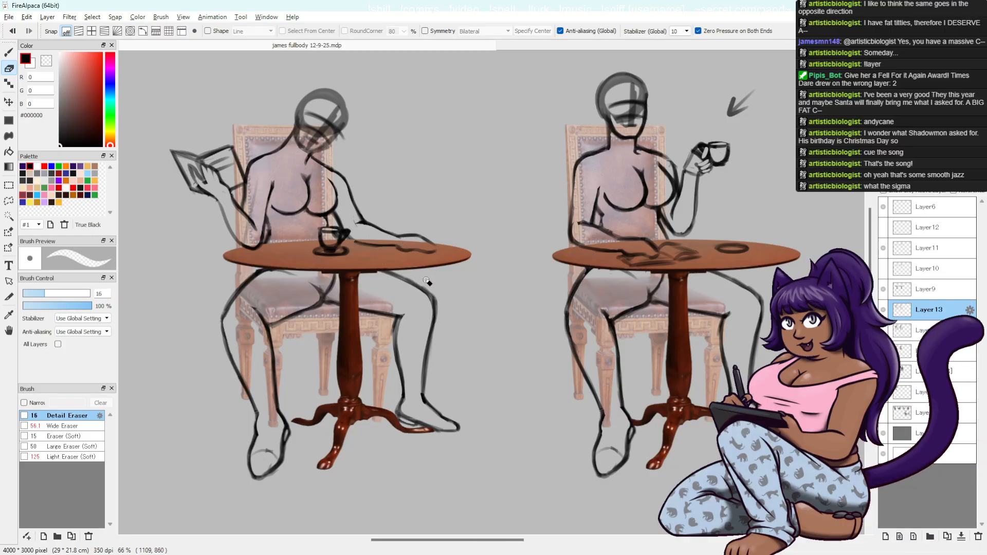
- Refine the left figure's teacup handle on Layer11 with the Pencil and Detail Eraser, and save the file
key("b")
left_click(932, 240)
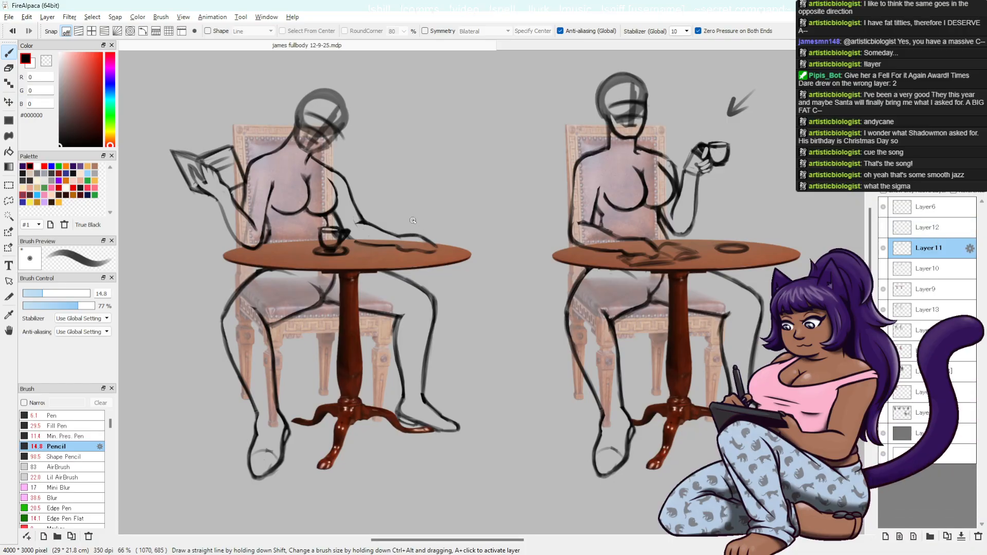
key("e")
key("ctrl+z")
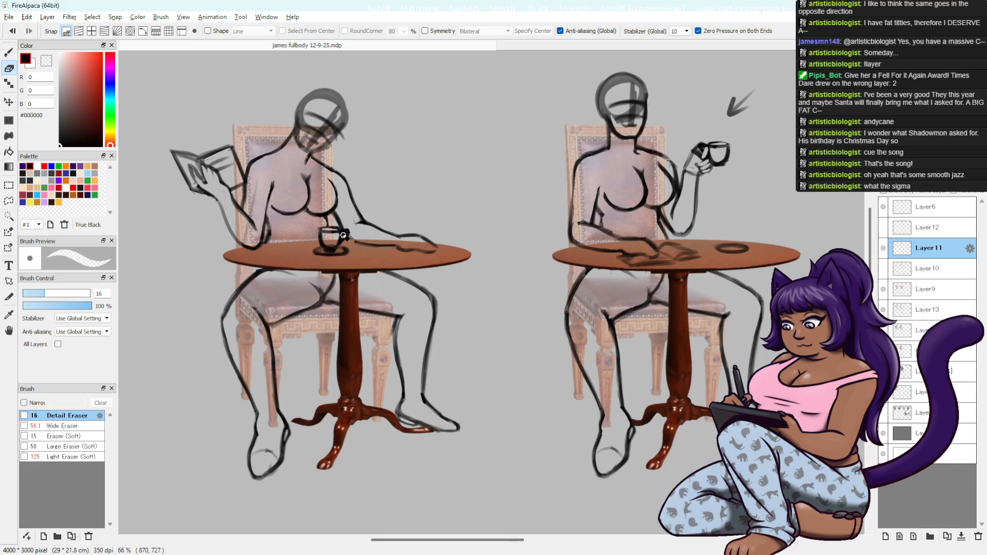
key("ctrl+z")
left_click_drag(346, 235, 343, 238)
key("b")
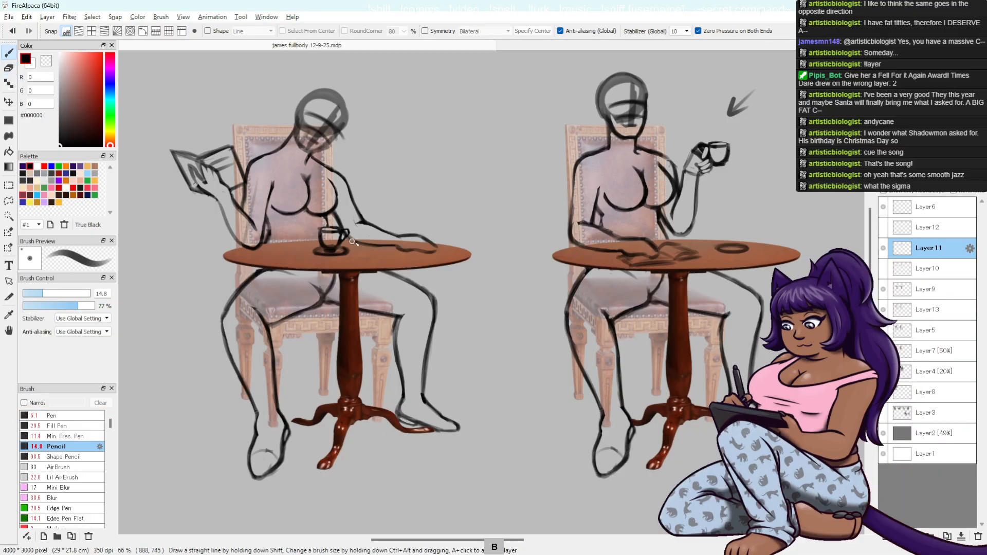
key("ctrl+z")
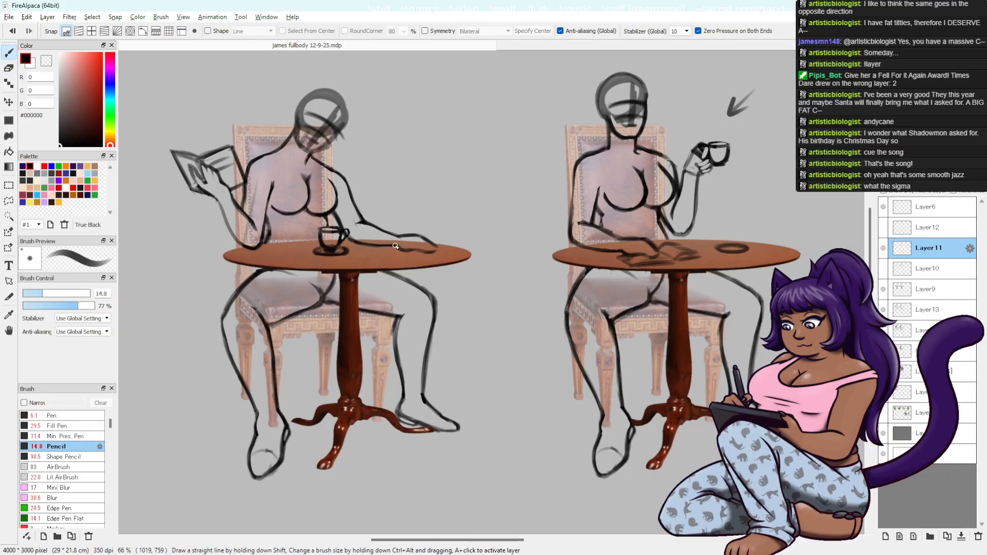
key("ctrl+s")
key("ctrl+s")
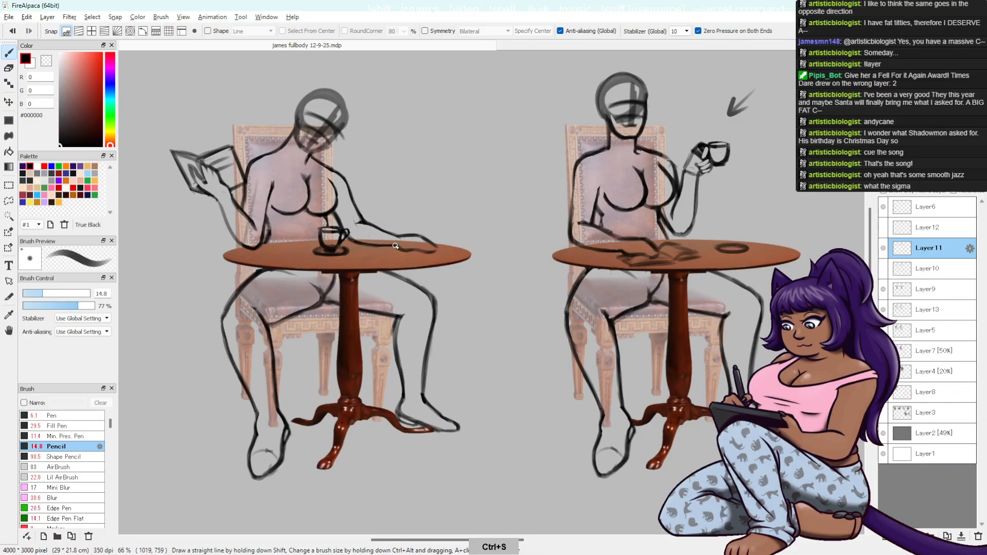
- Clean up the right figure's teacup handle and surrounding finger lines on Layer11 with the Detail Eraser, and save the file
left_click(92, 498)
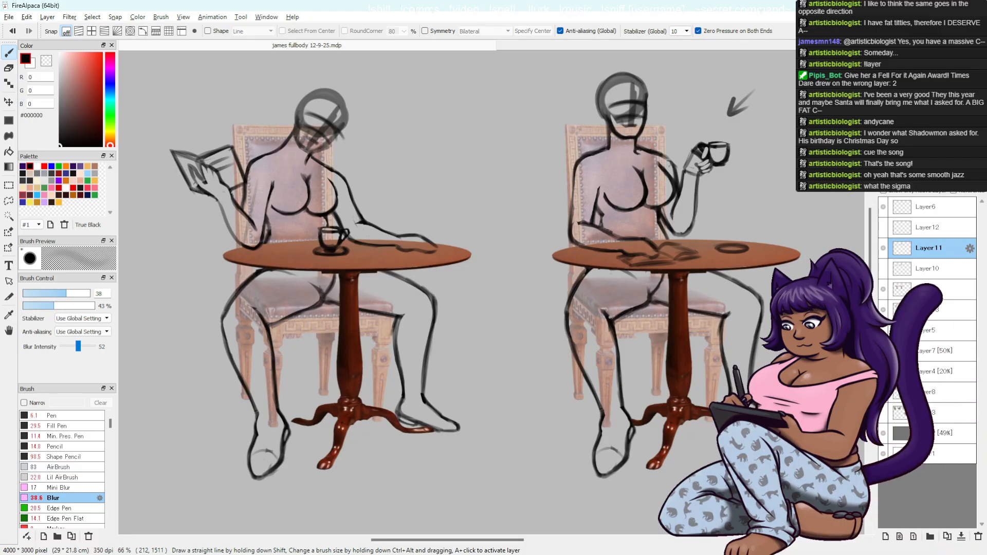
key("space")
mouse_move(750, 211)
left_mouse_down()
mouse_move(679, 223)
mouse_move(517, 215)
left_mouse_up()
key("e")
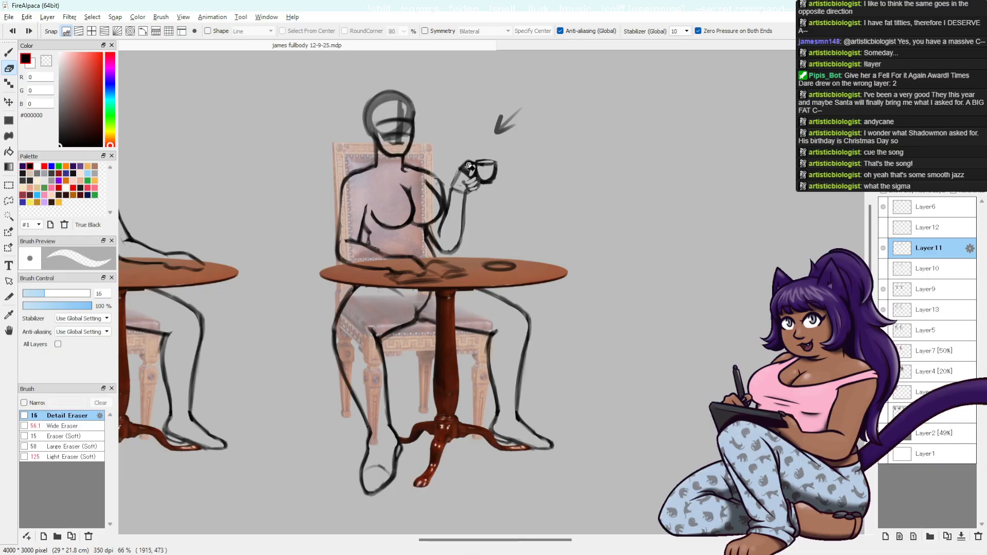
key("ctrl+z")
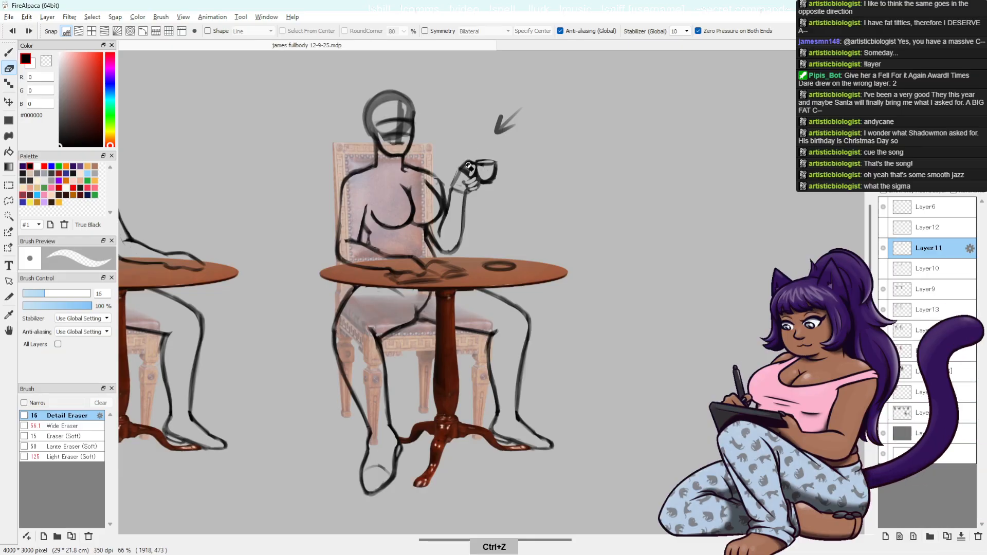
key("ctrl+z")
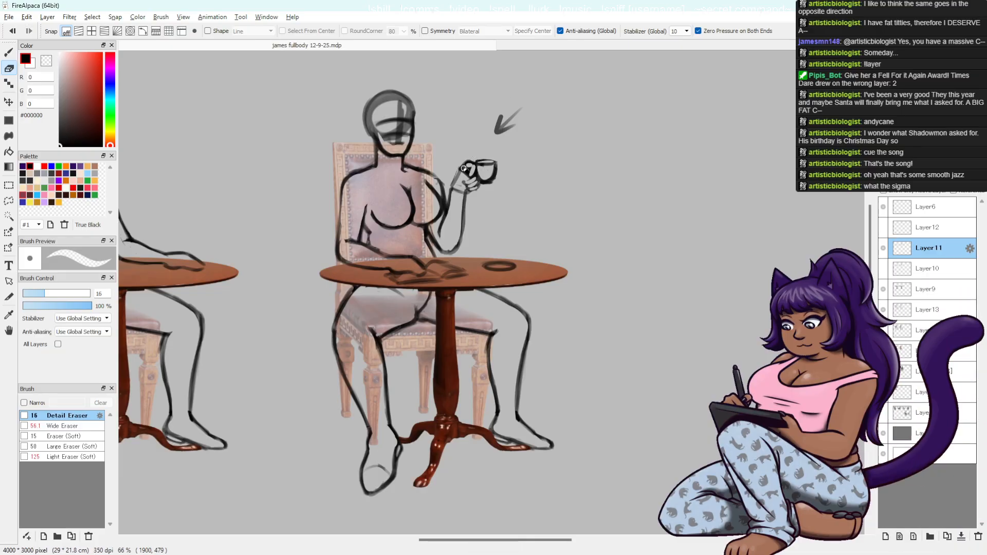
key("ctrl+z")
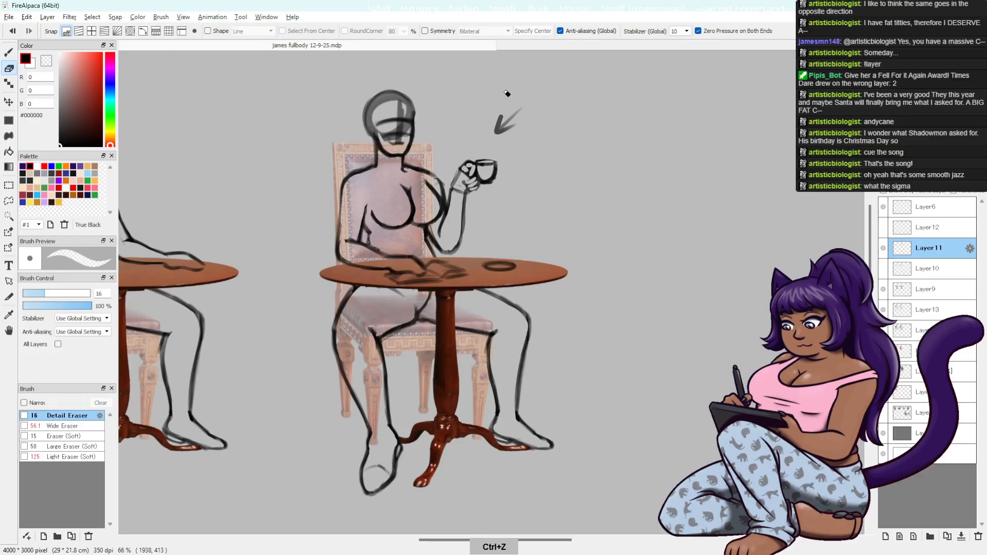
key("ctrl+z")
key("ctrl+z")
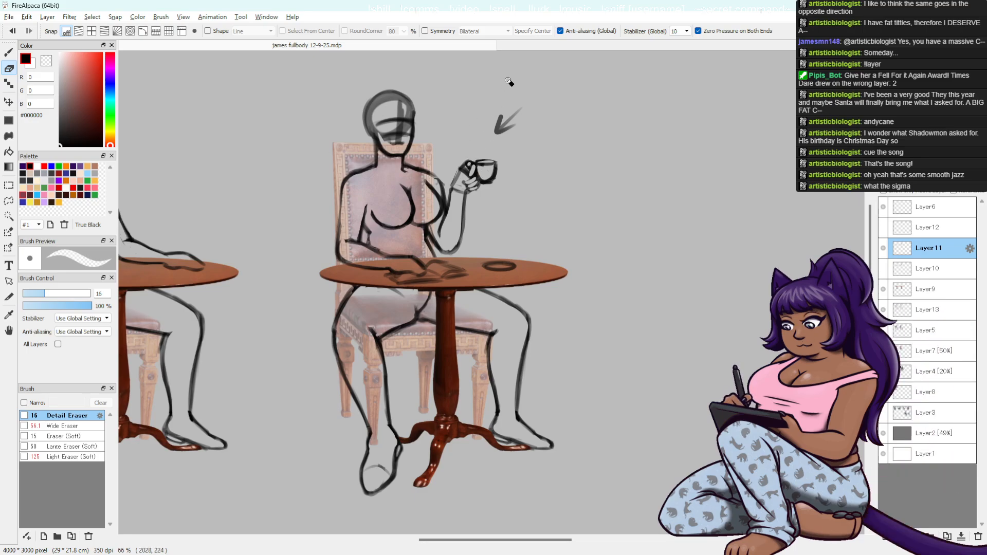
key("ctrl+z")
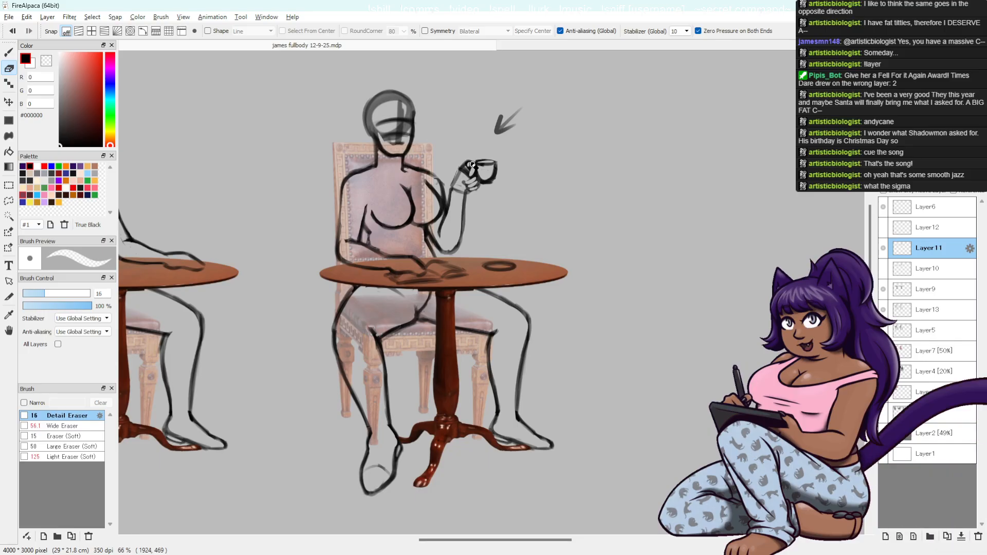
key("ctrl+s")
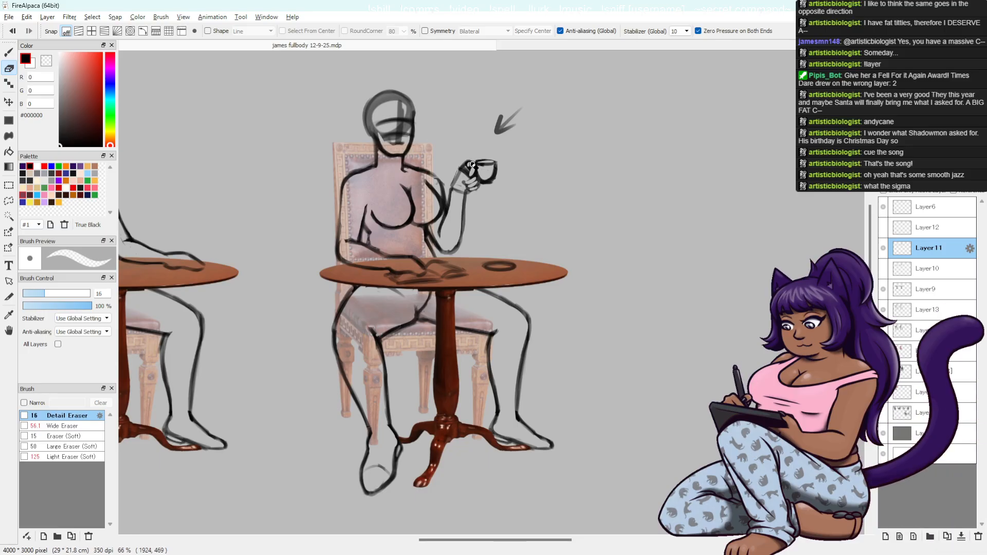
- Tidy the left figure's nearer thigh and lap outlines on Layer13 with the Pencil and Detail Eraser, and save the file
left_click_drag(472, 164, 677, 175)
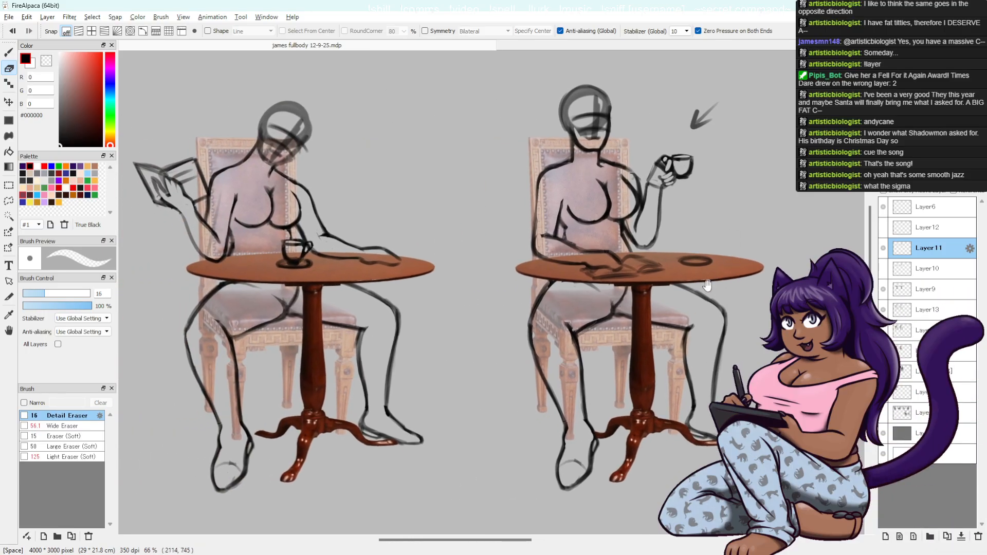
left_click_drag(719, 285, 713, 270)
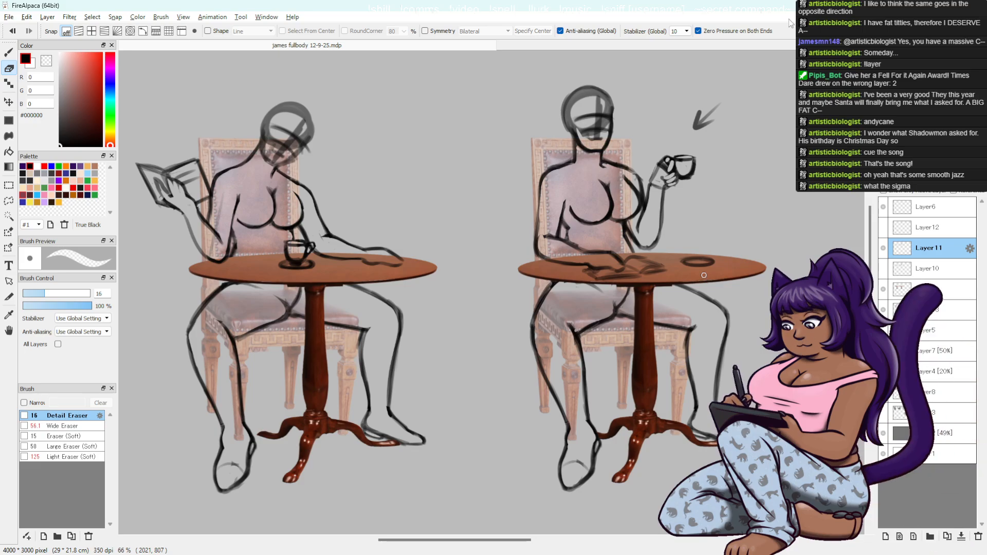
key("b")
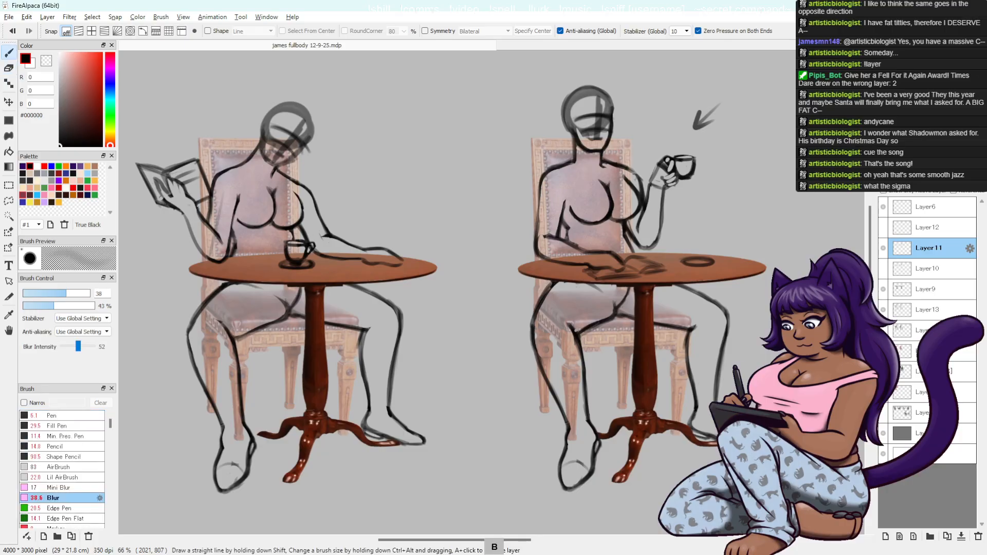
left_click(76, 416)
left_click(77, 446)
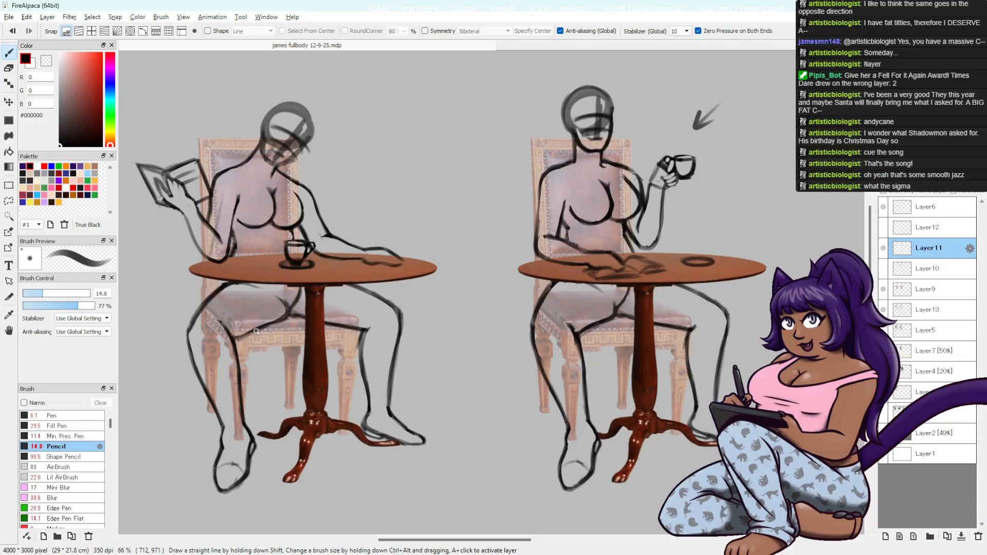
key("e")
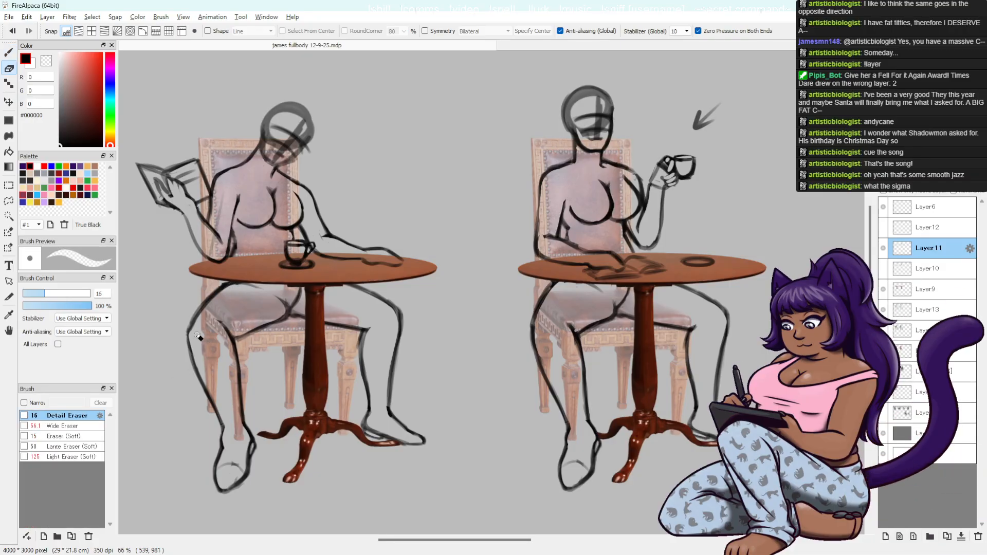
left_click(930, 329)
left_click(935, 311)
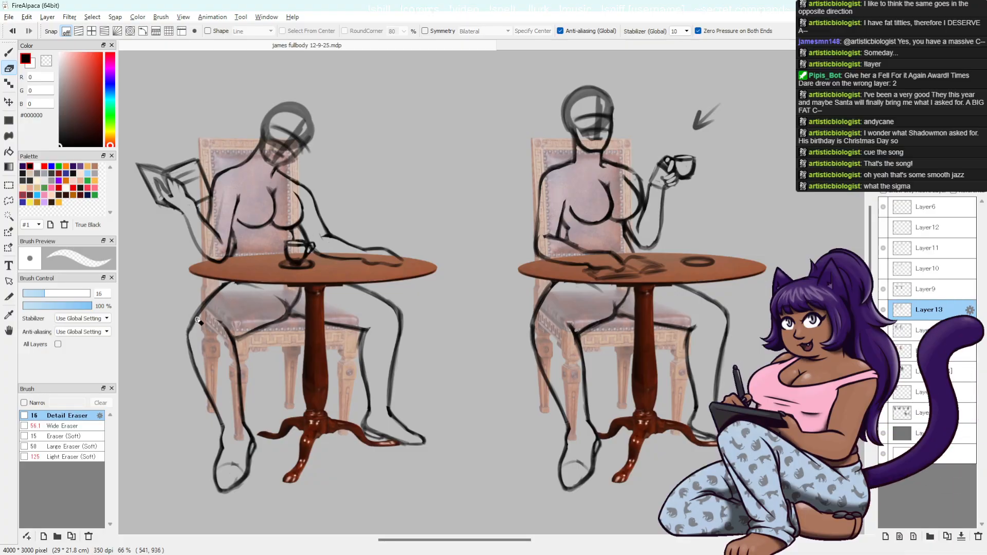
key("b")
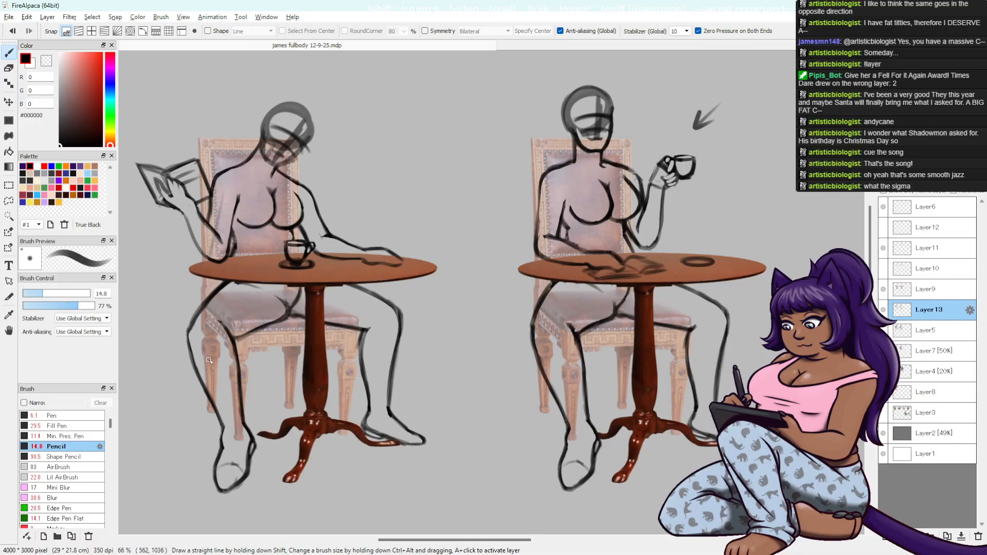
key("e")
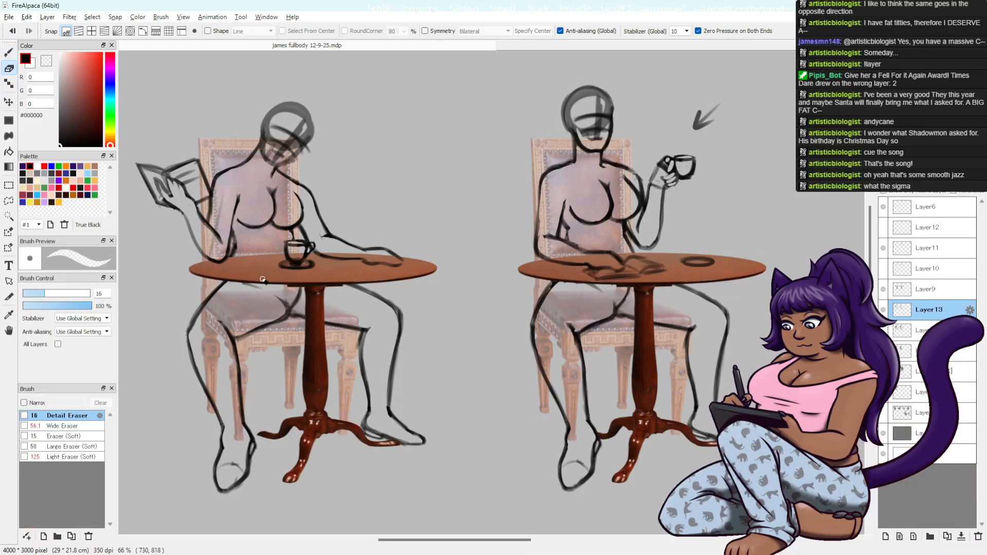
key("b")
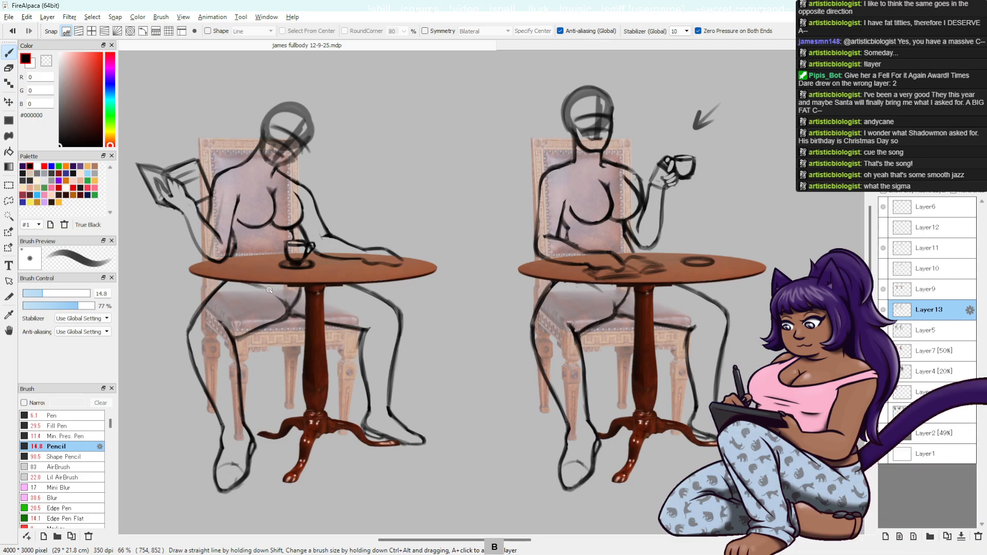
key("ctrl+z")
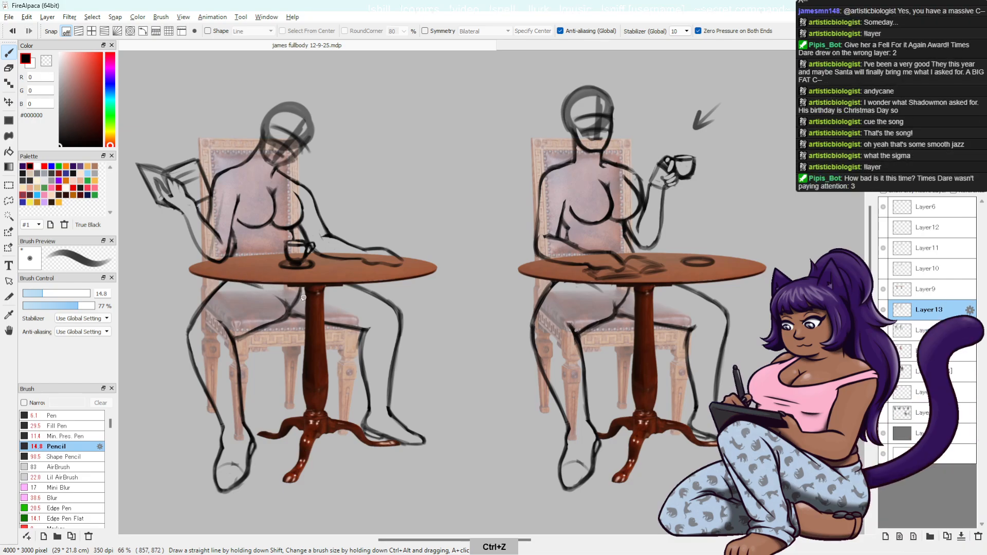
key("e")
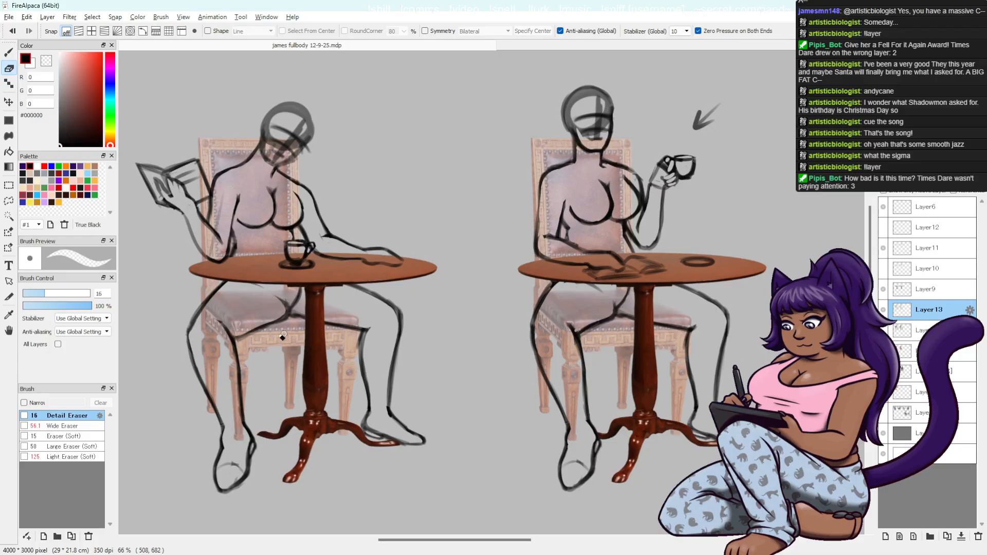
key("ctrl+s")
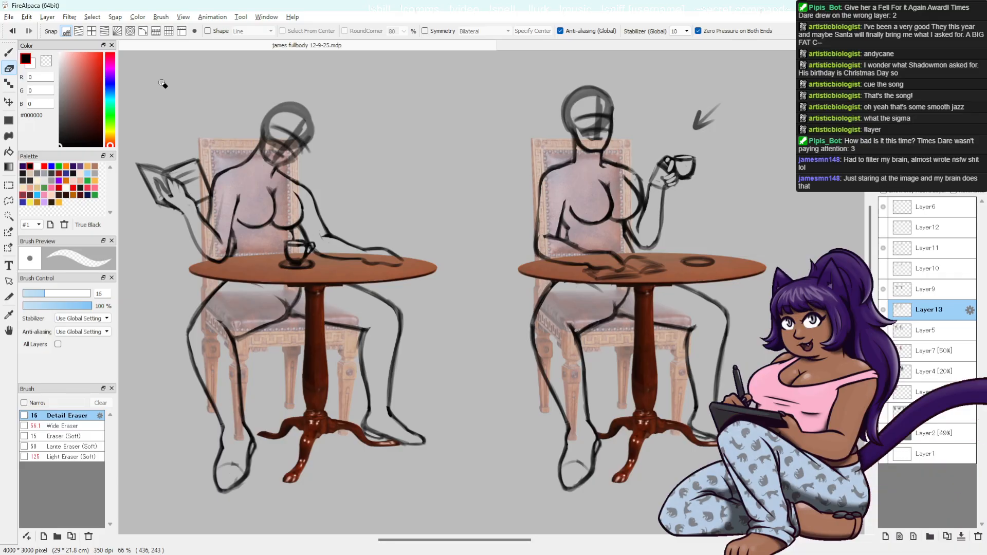
left_click_drag(516, 541, 516, 540)
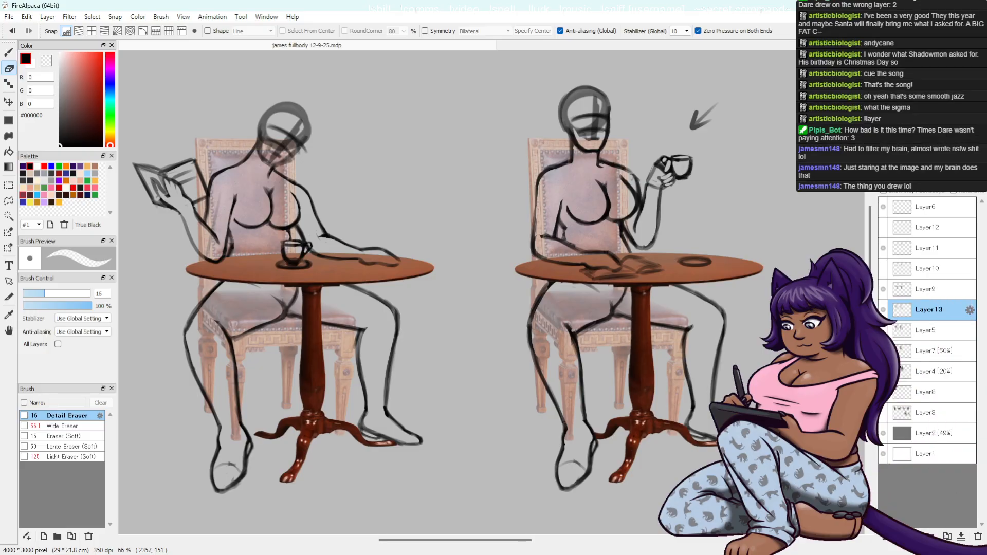
key("ctrl+s")
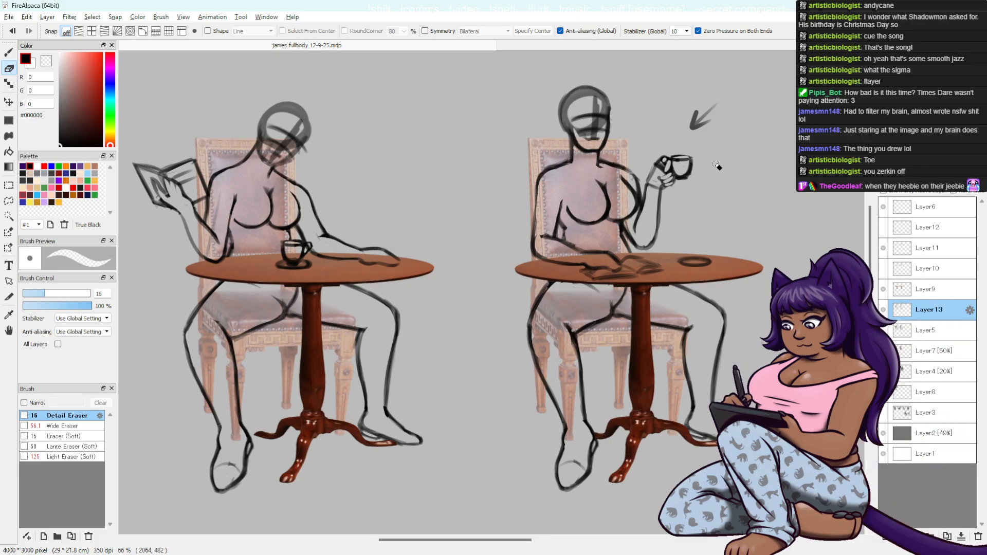
- Redefine the left figure's jaw and chin on Layer13 with the Pencil, erasing the stray construction lines around them with the Detail Eraser
key("e")
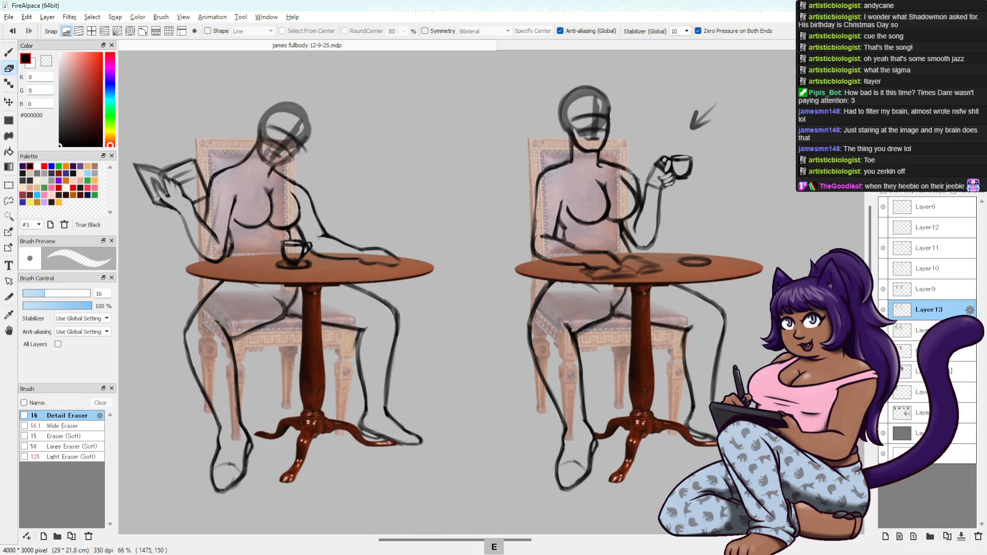
key("b")
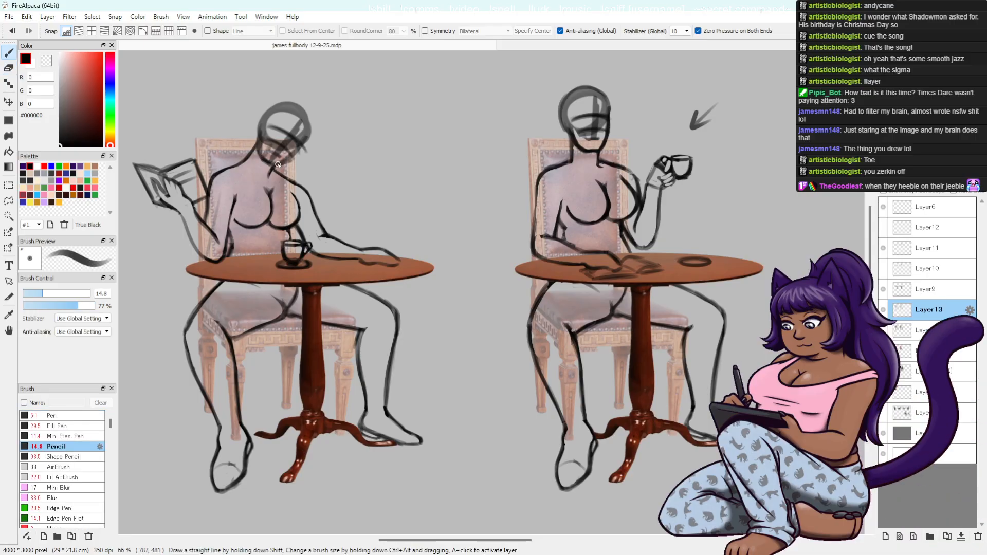
key("e")
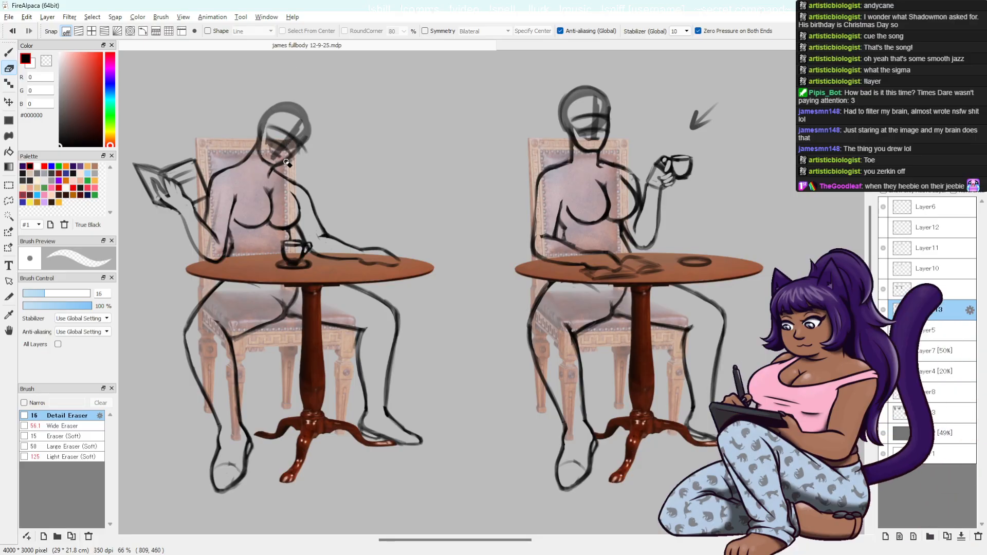
key("ctrl+z")
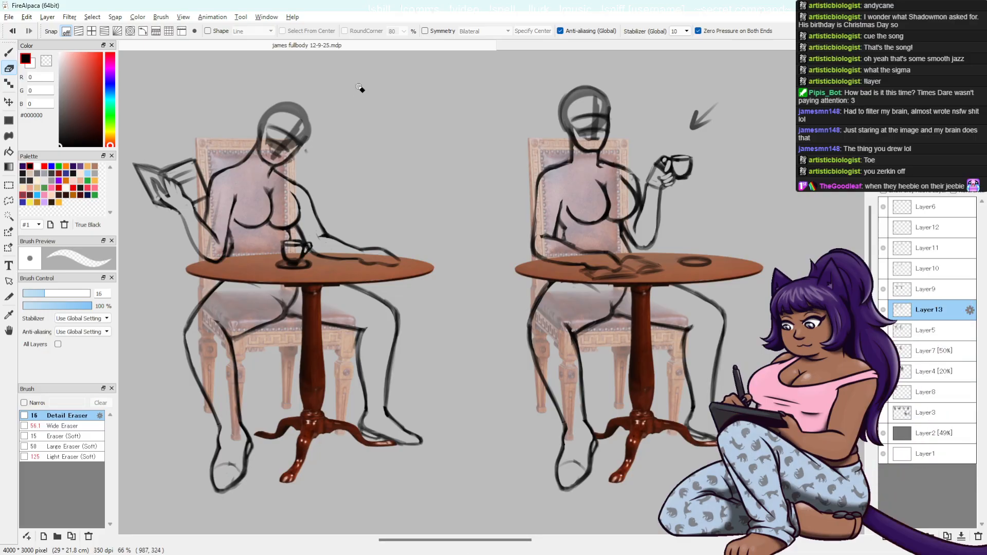
key("ctrl+z")
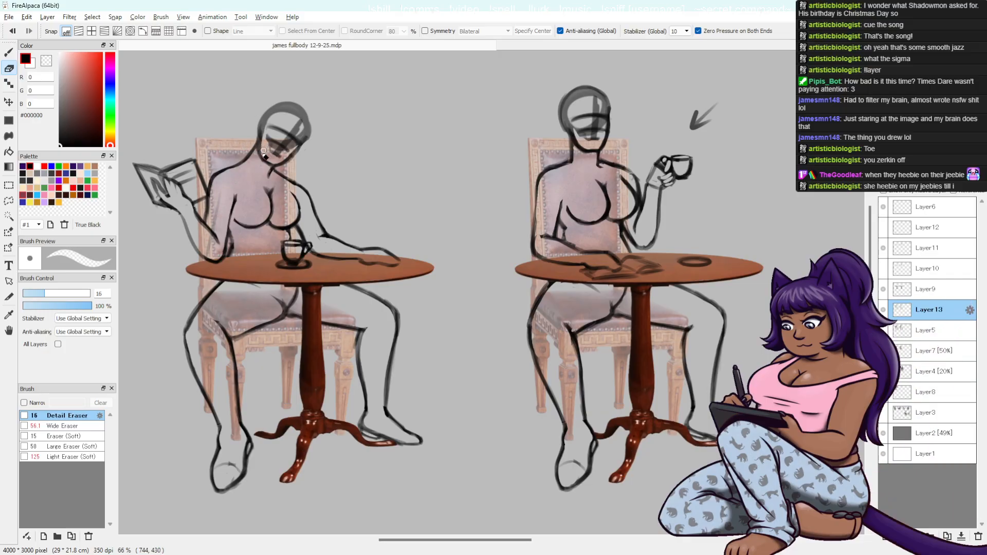
key("ctrl+z")
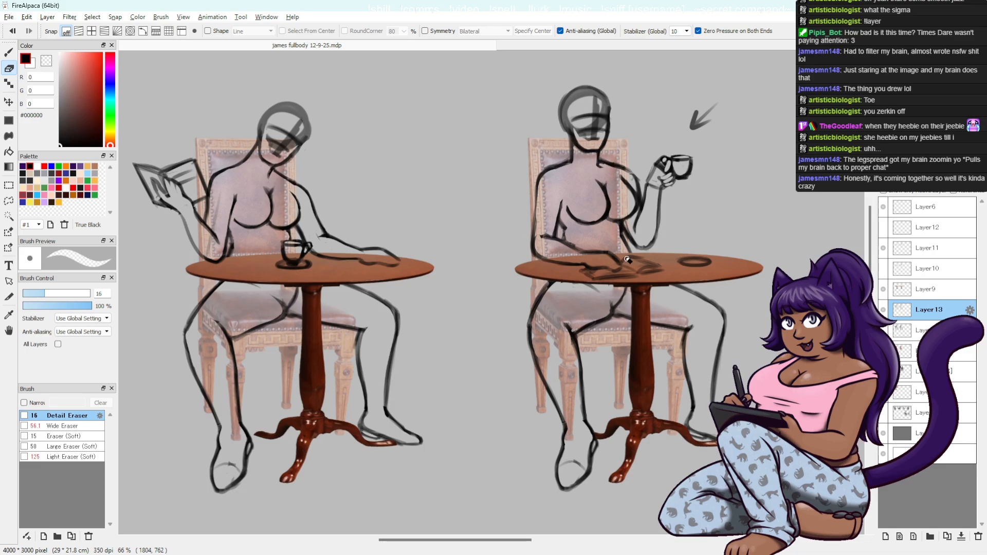
key("b")
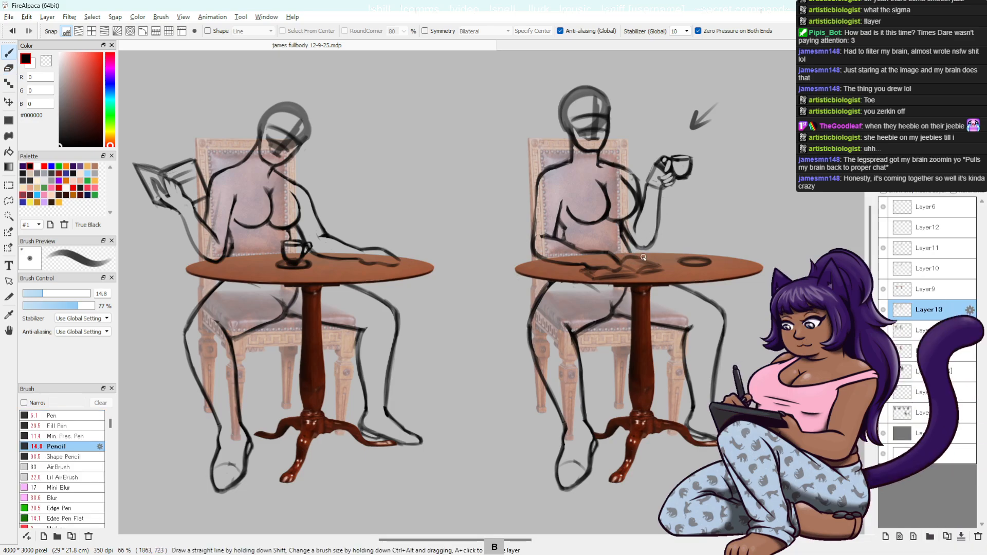
key("b")
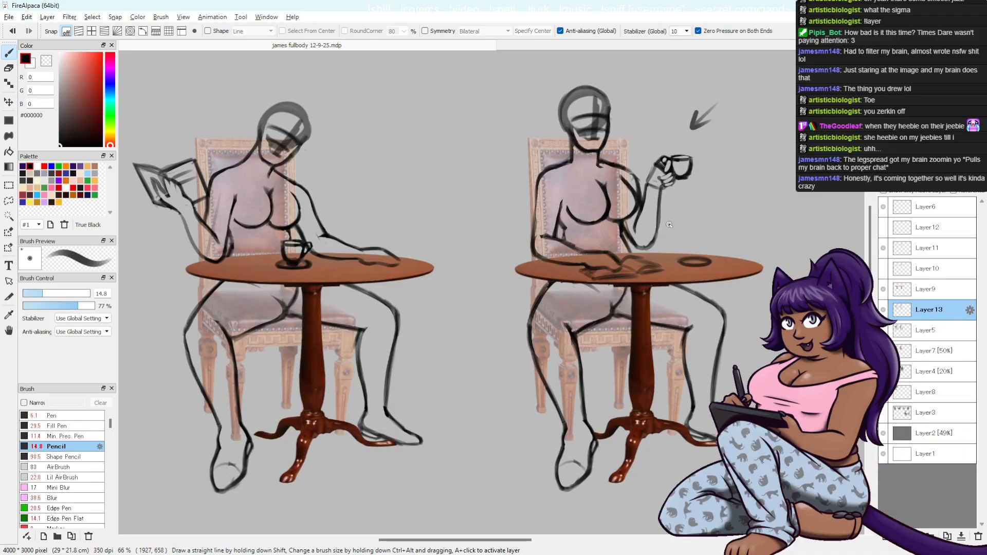
key("b")
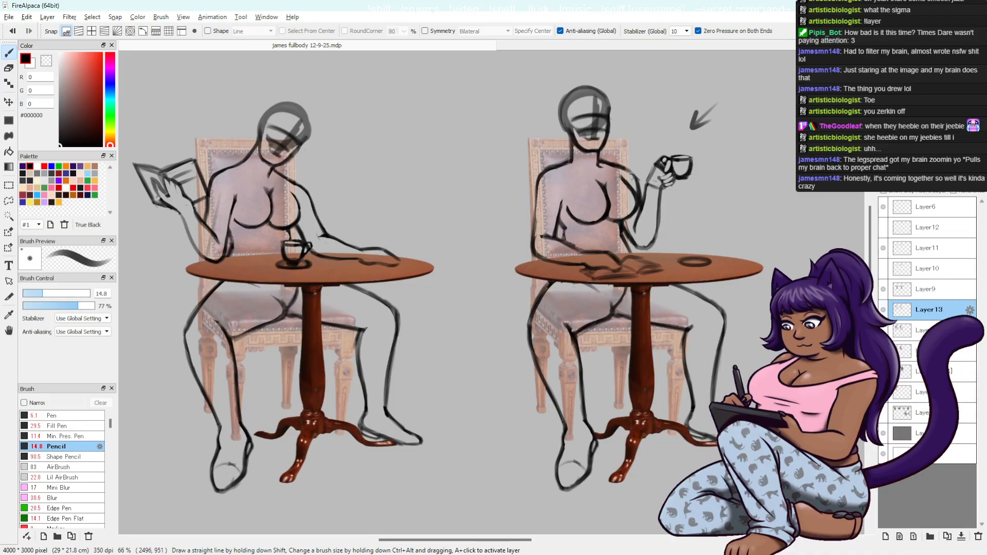
key("ctrl+z")
key("ctrl+z")
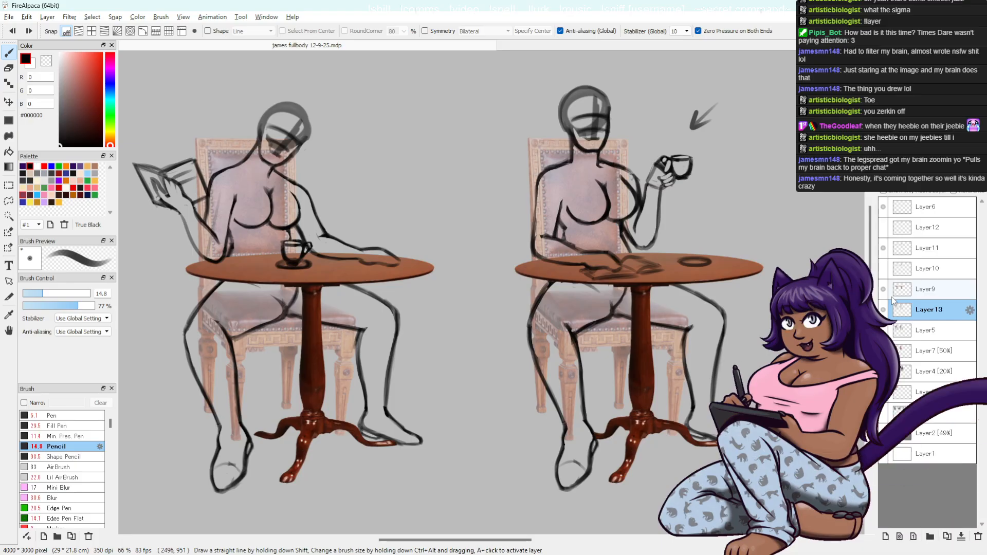
key("e")
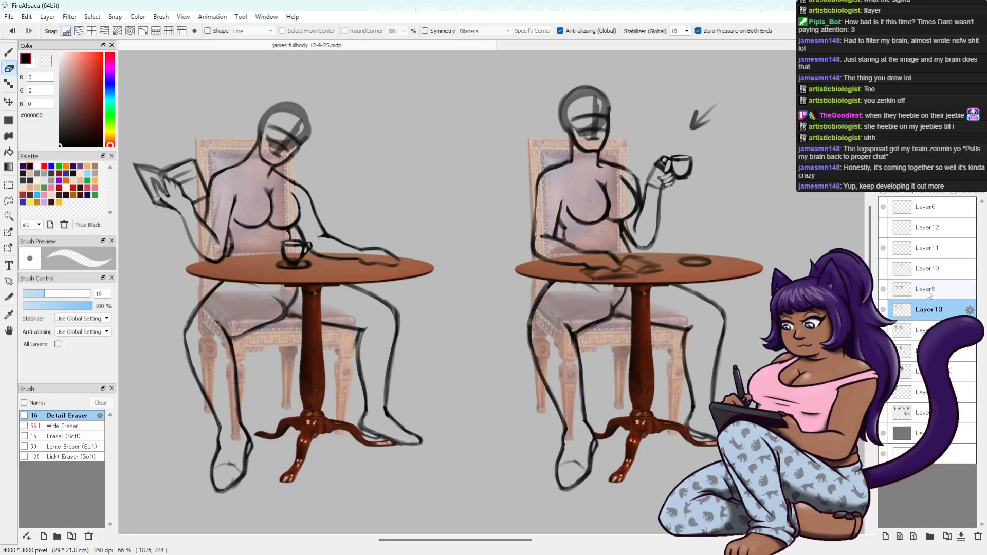
- Refine the open book under the right figure's resting hand on Layer11 with the Pencil, and save the file
left_click(931, 249)
key("b")
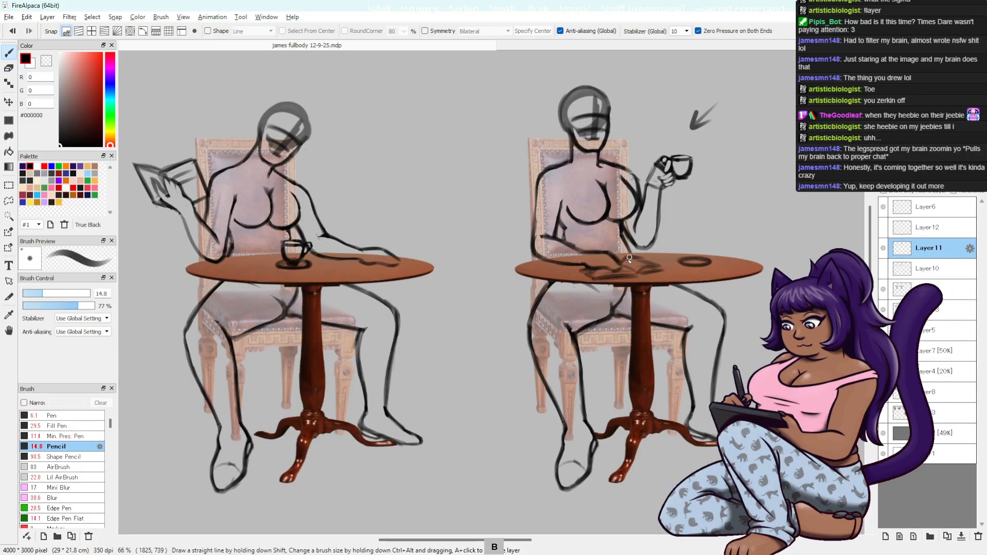
key("ctrl+z")
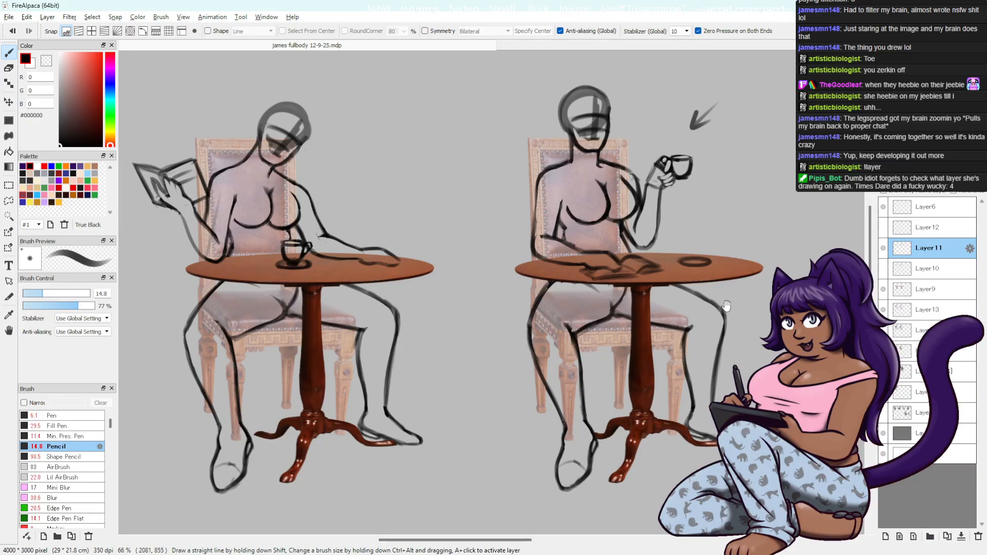
left_click_drag(726, 306, 627, 324)
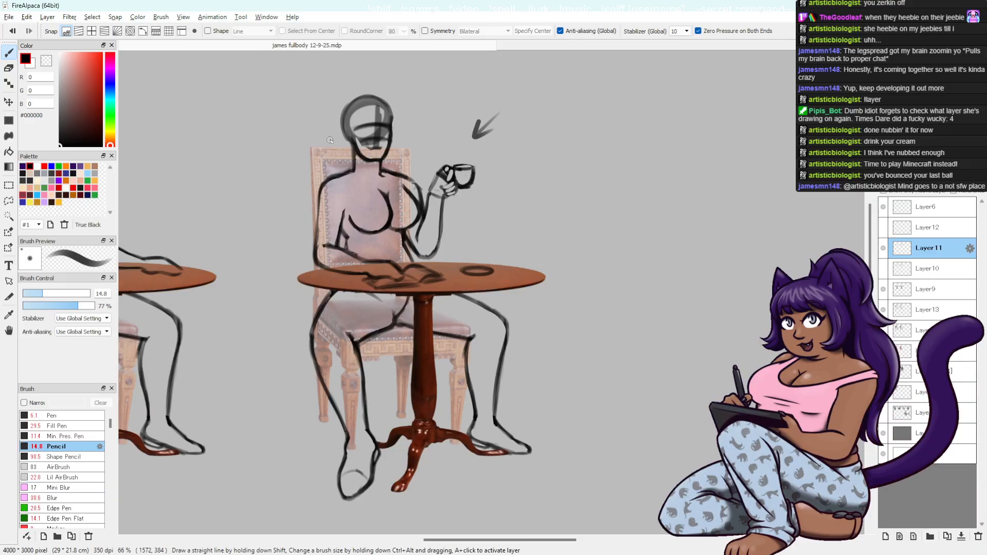
key("b")
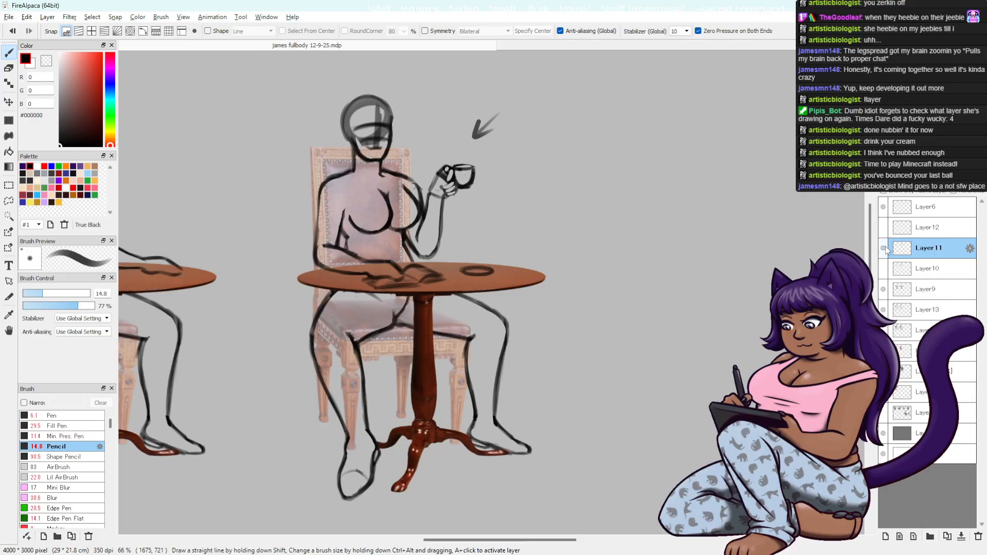
key("space")
mouse_move(514, 300)
left_mouse_down()
mouse_move(626, 313)
mouse_move(729, 293)
left_mouse_up()
key("ctrl+s")
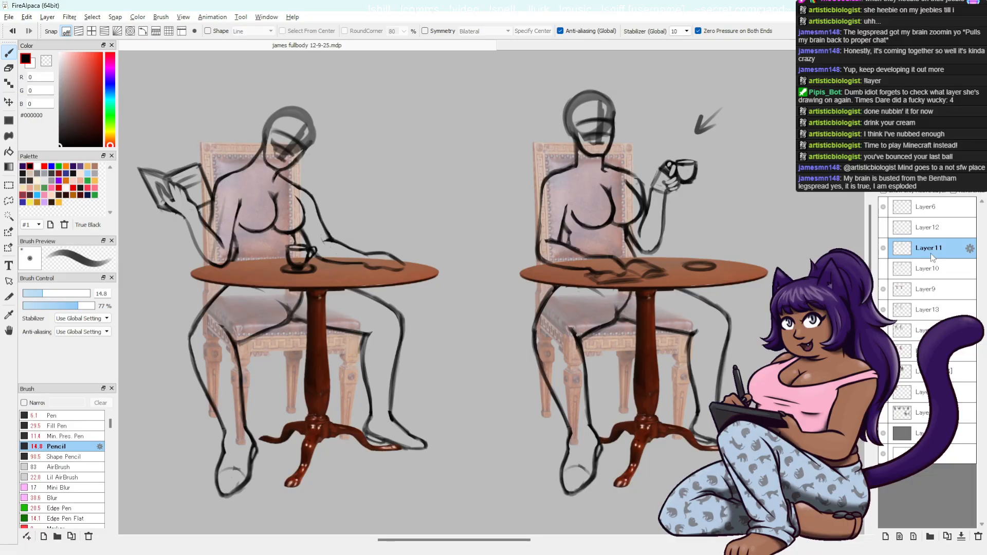
key("ctrl+c")
key("ctrl+v")
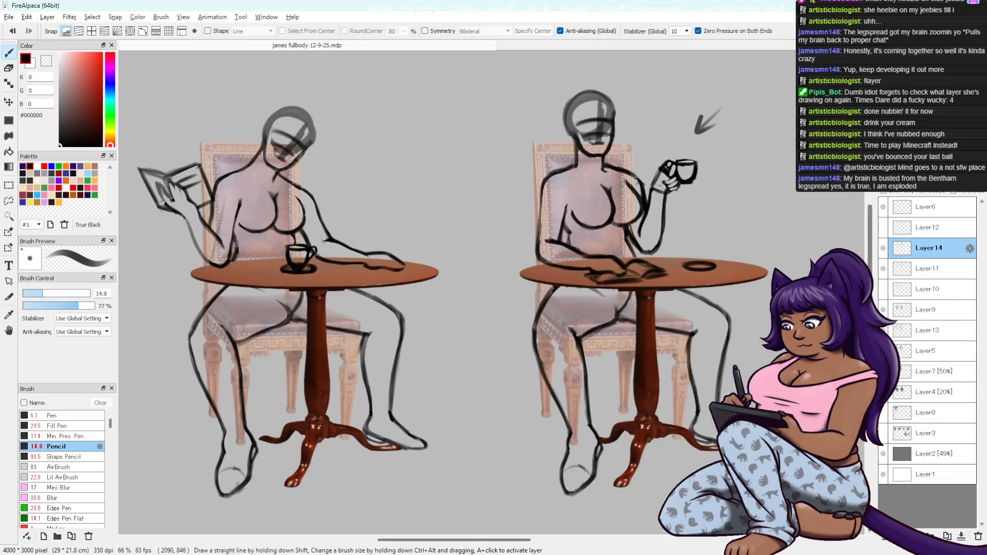
key("ctrl+z")
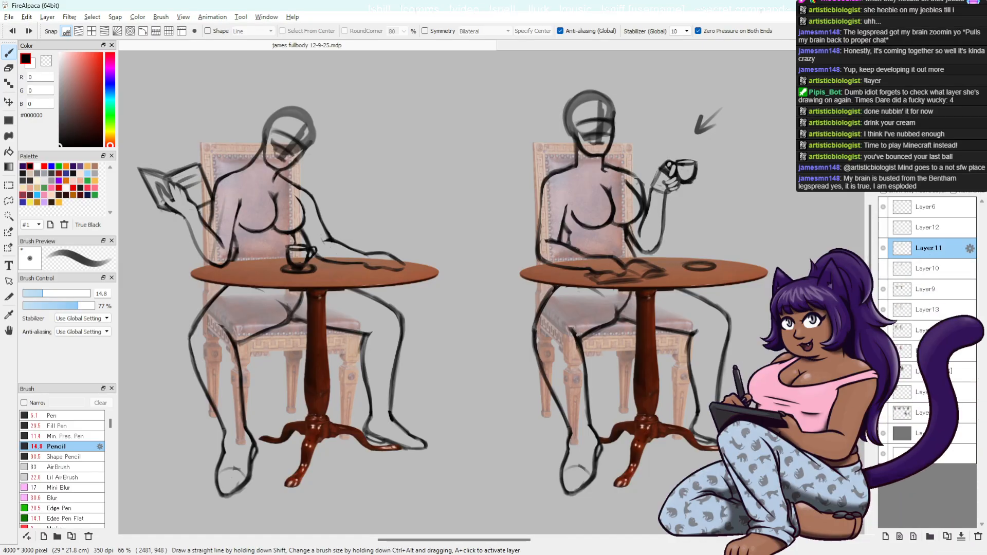
- Save the drawing, and save a transparent PNG copy under the same file name in the Commissions folder
key("ctrl+s")
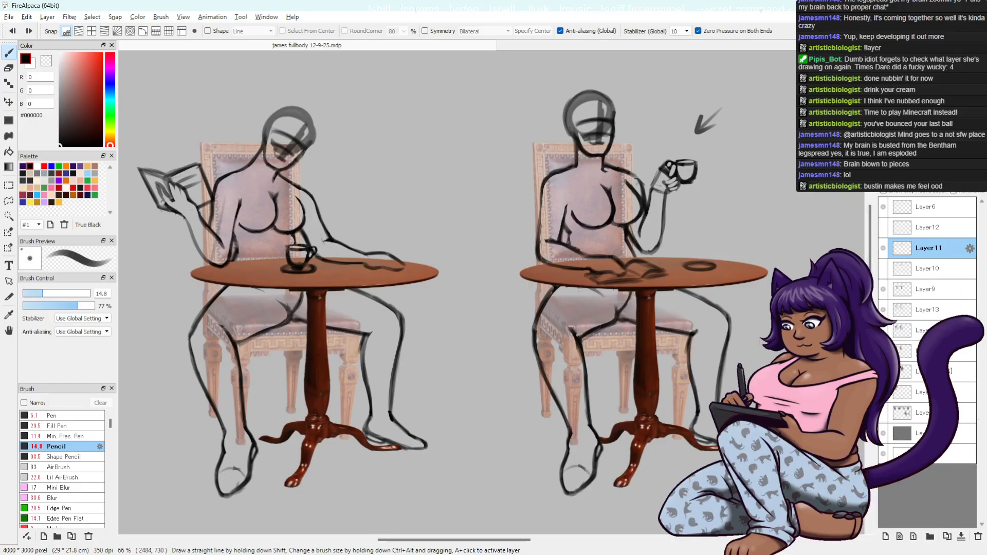
left_click(9, 16)
left_click(30, 145)
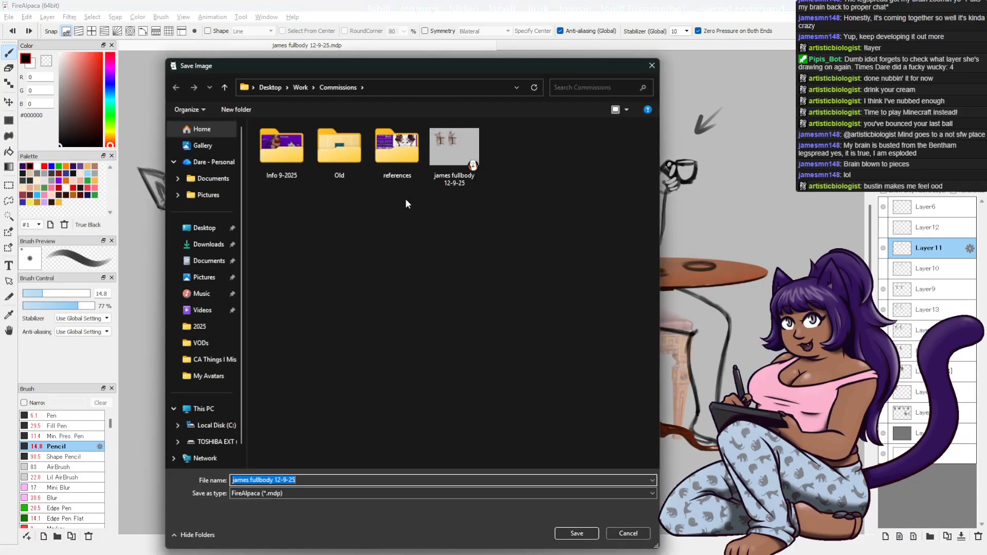
left_click(310, 493)
left_click(299, 511)
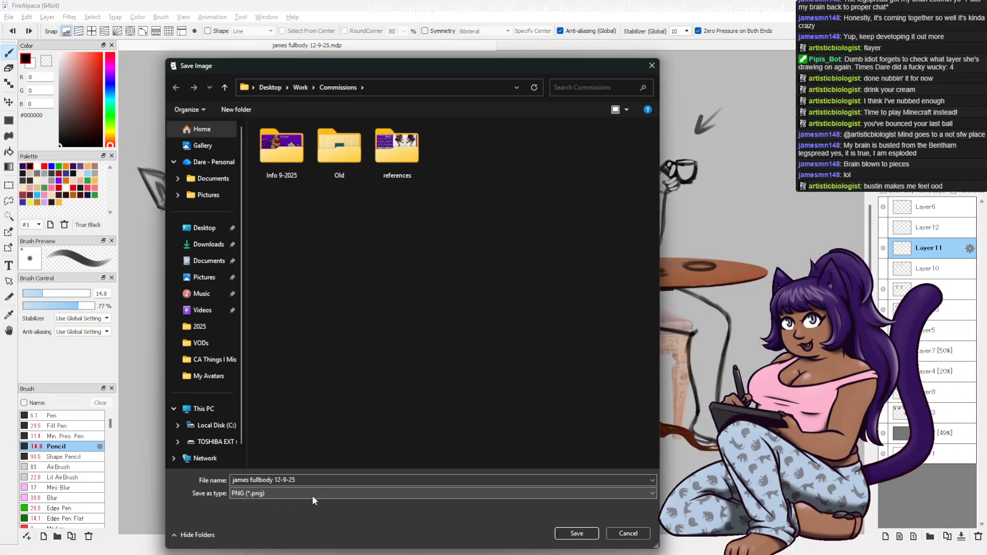
left_click(576, 534)
left_click(486, 319)
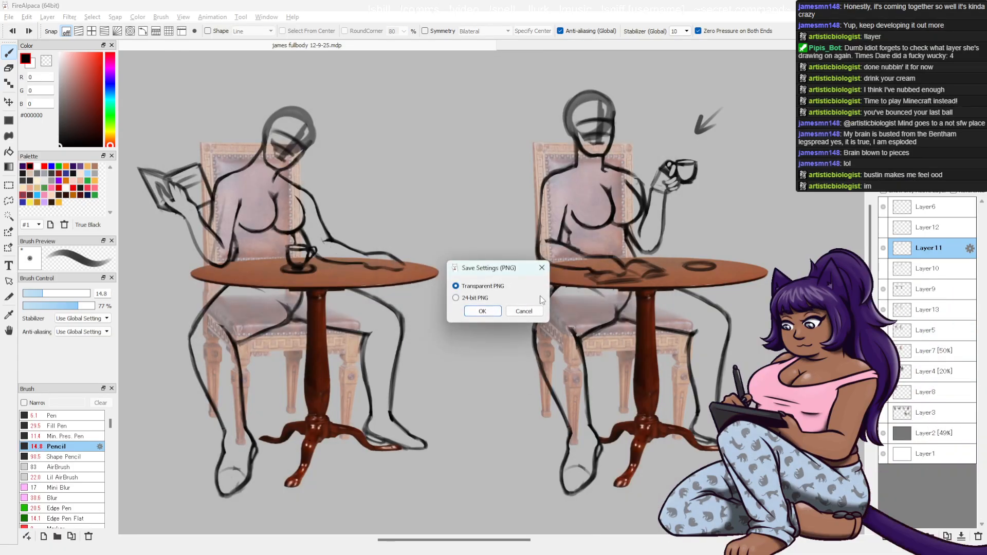
left_click(484, 313)
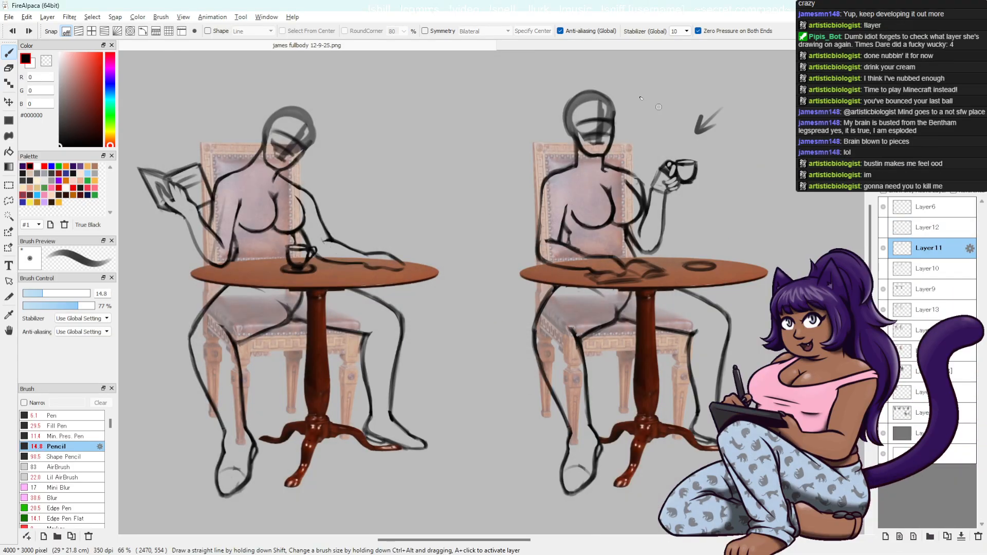
- Close the PNG document and reopen the recent .mdp version of the drawing from the Commissions folder
right_click(274, 46)
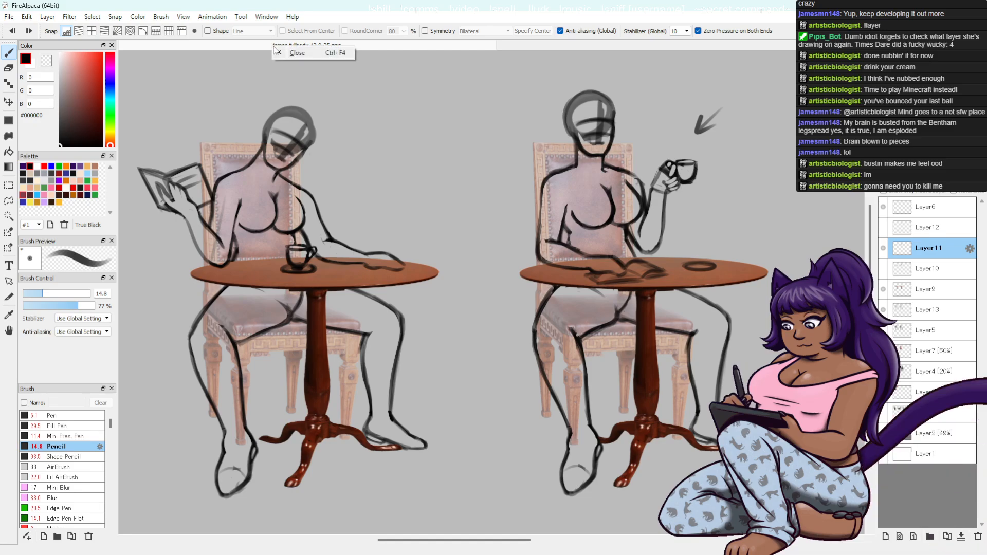
left_click(285, 52)
left_click(8, 16)
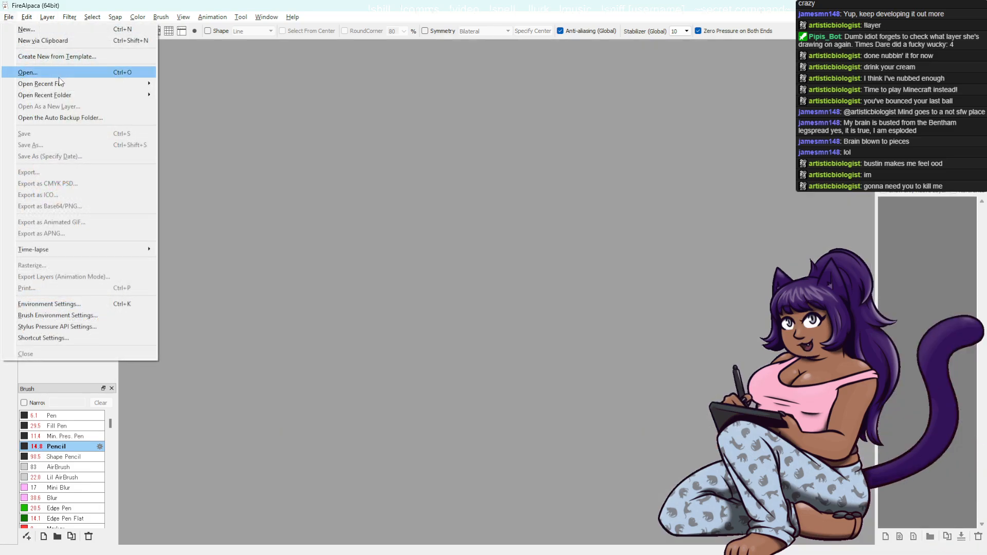
mouse_move(64, 85)
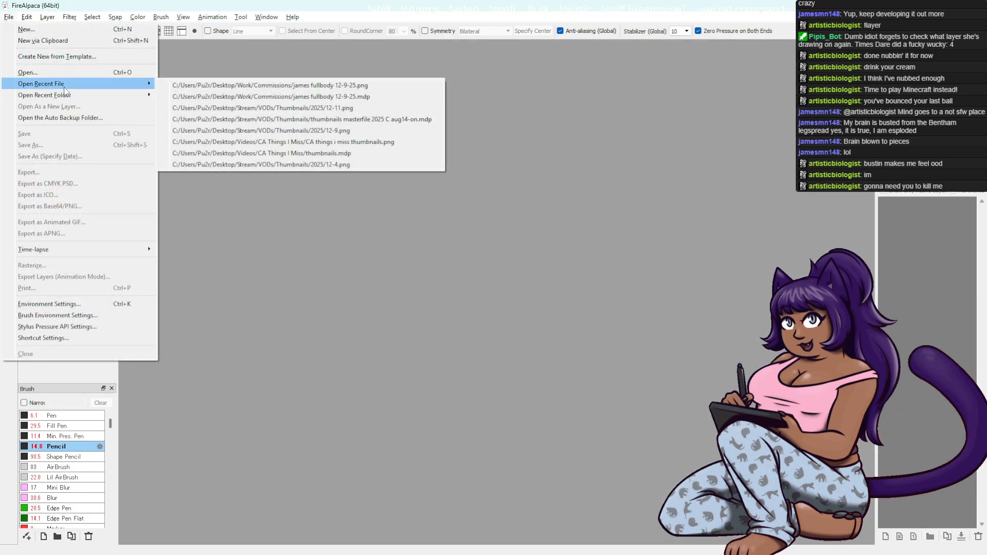
left_click(252, 97)
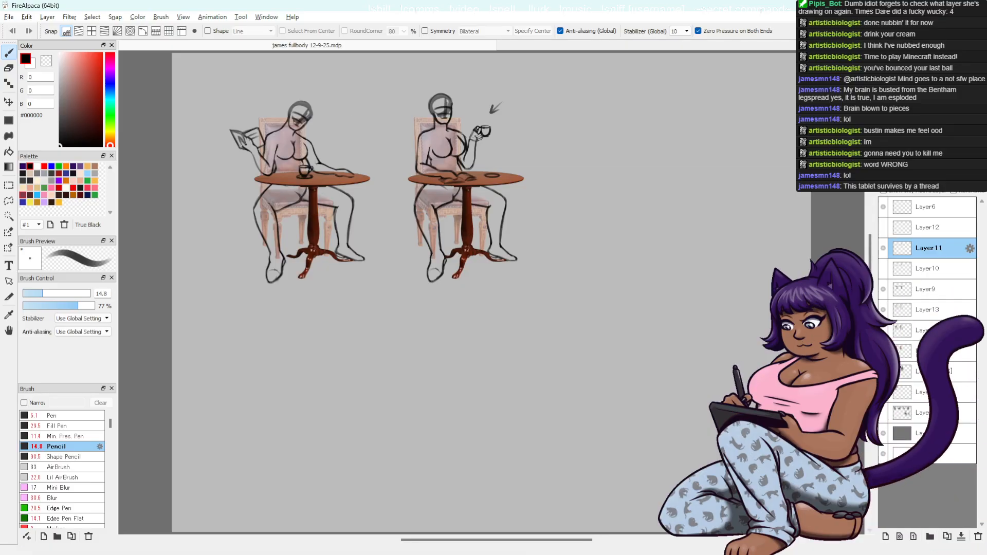
- Lasso a freehand selection around the whole left figure, including its chair, table, book and teacup
left_click(885, 129)
left_click(885, 128)
left_click(885, 128)
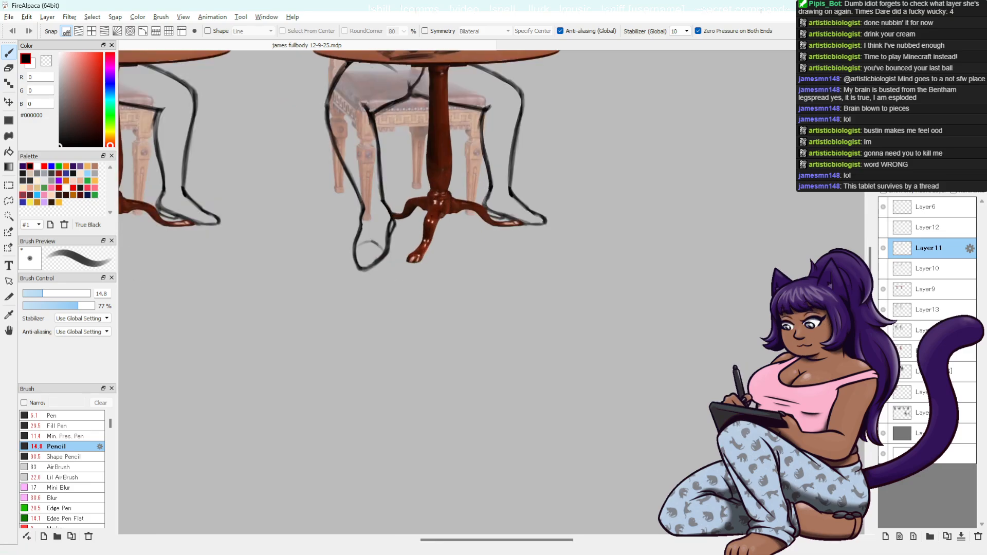
key("space")
left_click_drag(400, 221, 631, 420)
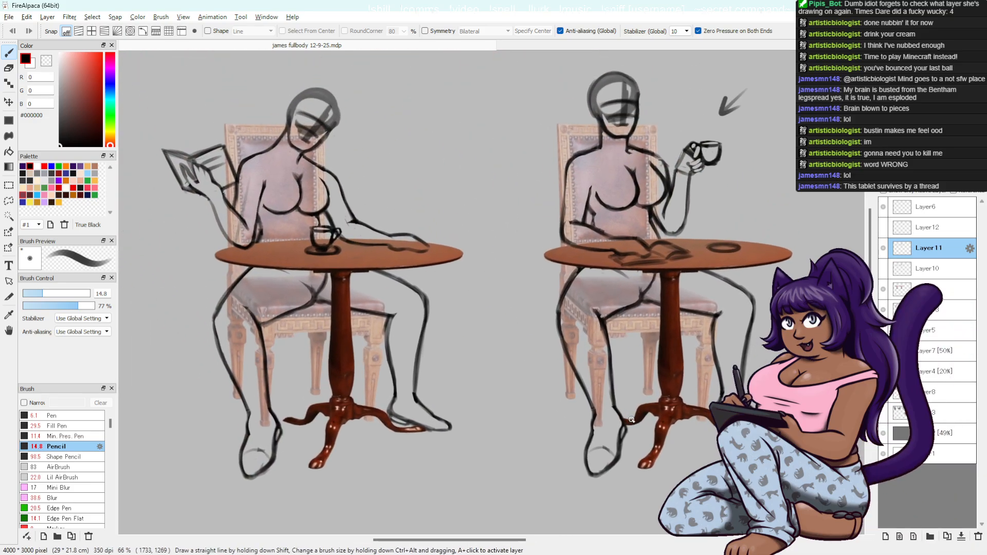
key("l")
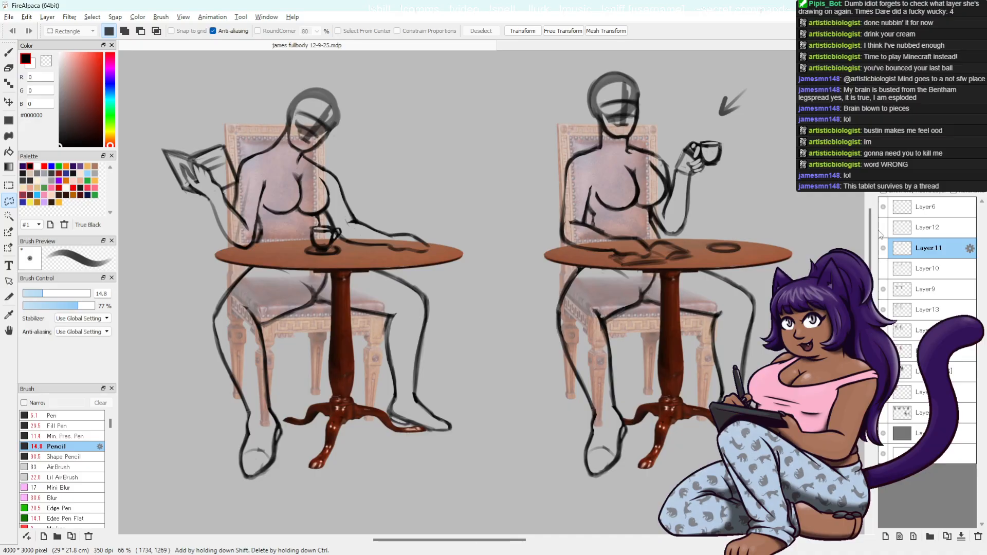
mouse_move(380, 79)
left_mouse_down()
mouse_move(159, 129)
mouse_move(164, 452)
mouse_move(486, 431)
mouse_move(426, 125)
left_mouse_up()
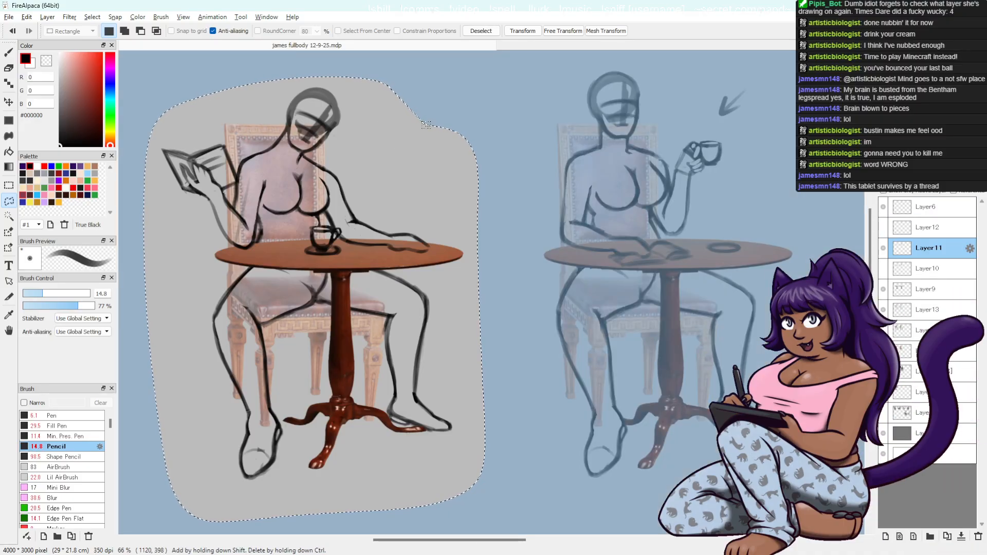
- Delete Layer6 and check the visibility of Layer12
left_click(928, 206)
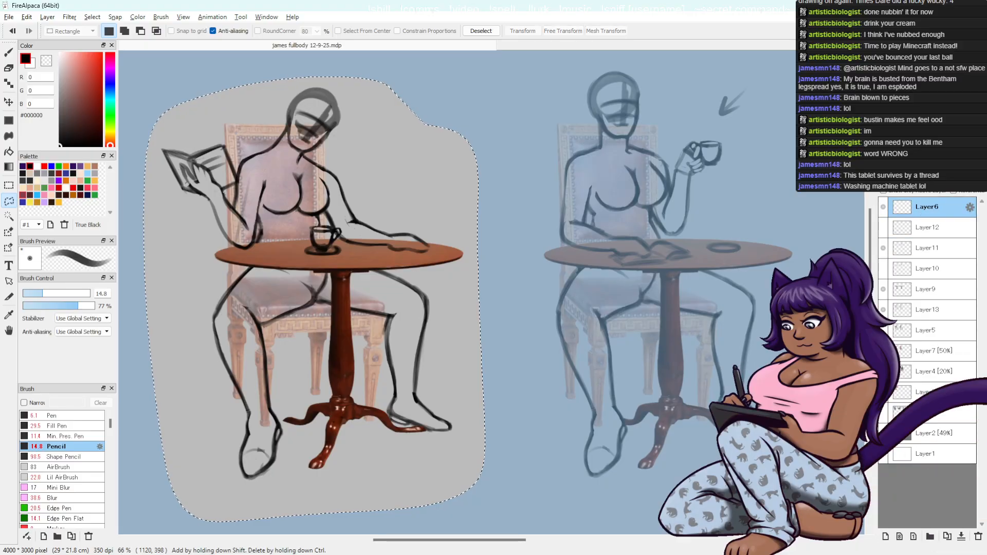
key("v")
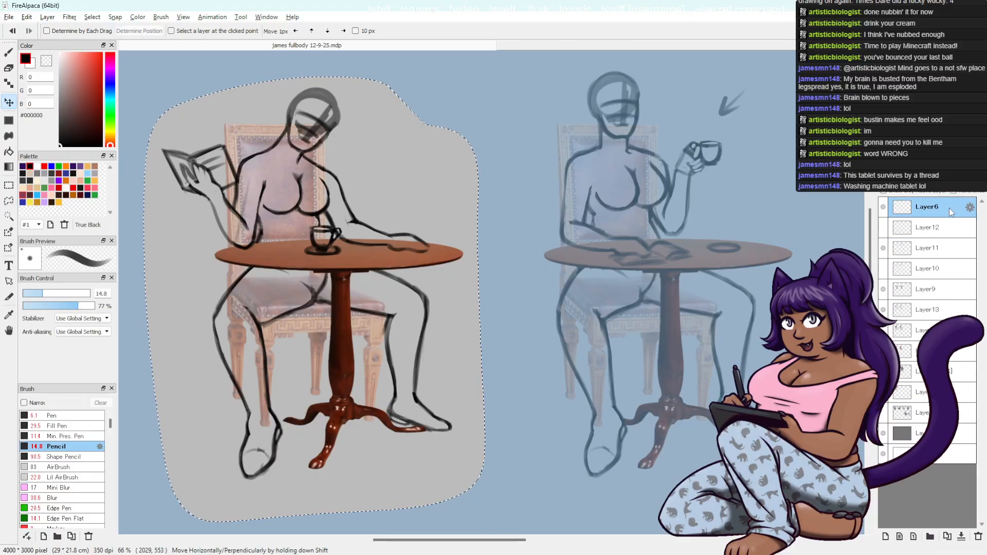
left_click(978, 536)
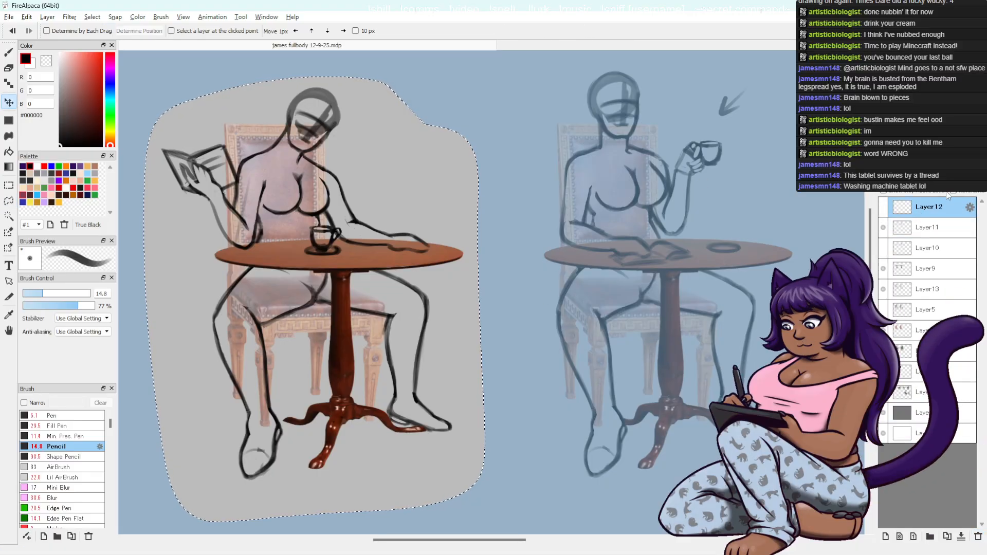
left_click(883, 208)
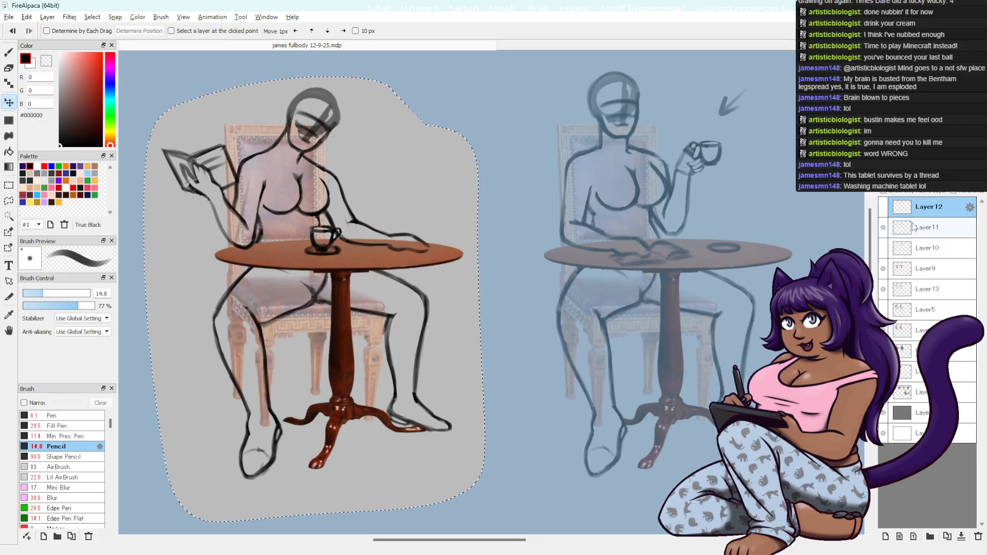
left_click(943, 227)
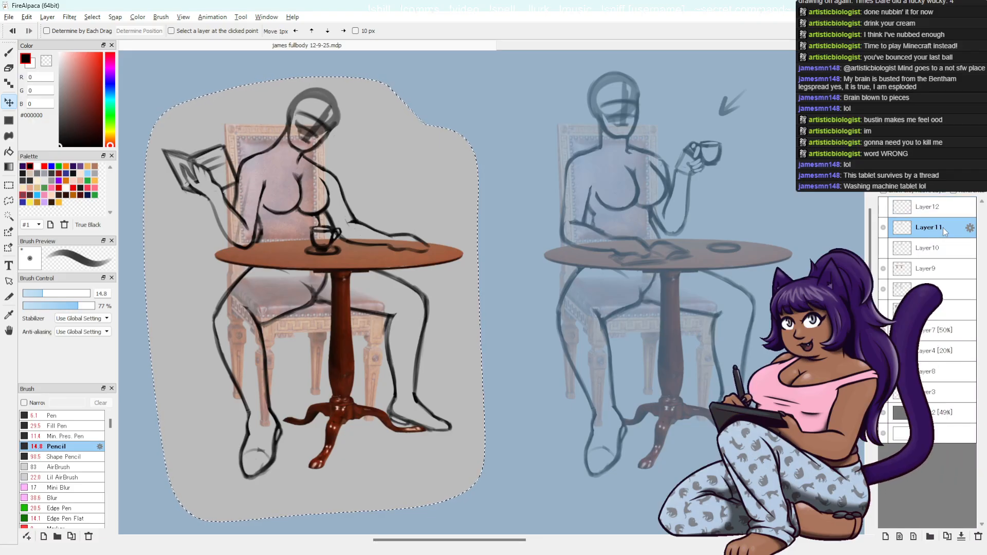
left_click(934, 267, "ctrl")
left_click(931, 289, "ctrl")
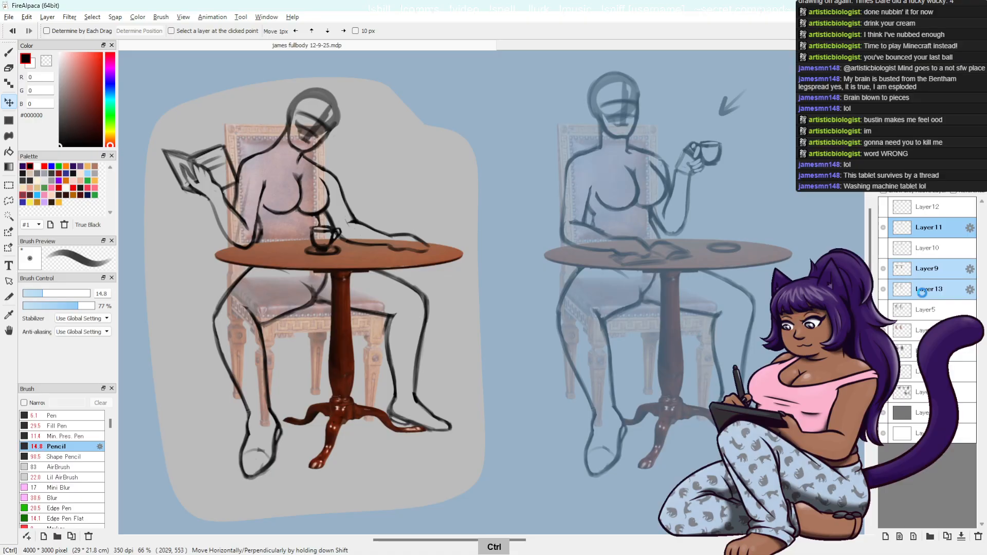
left_click(944, 329, "ctrl")
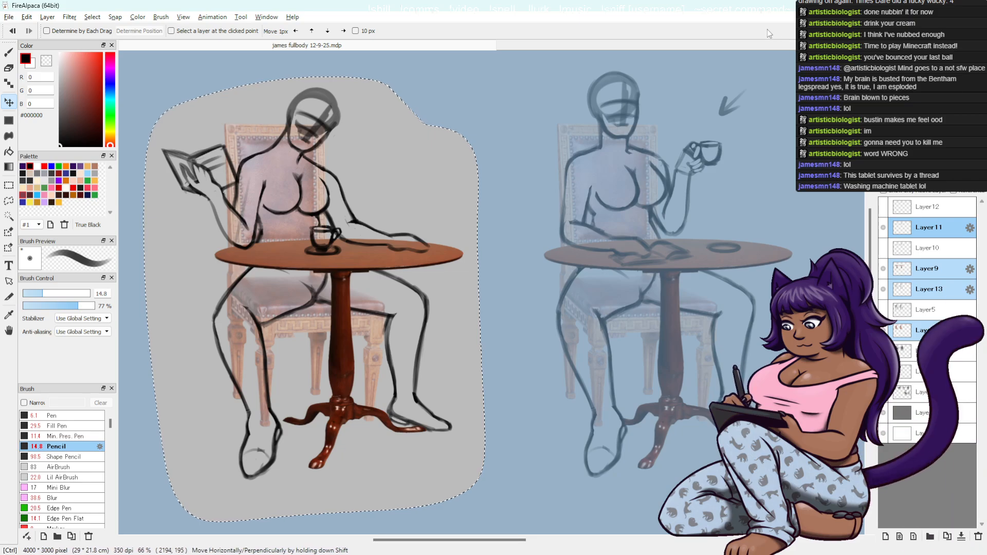
- Cut the selected left figure, chair, table, book and teacup from the sketch layers, including Layer11, Layer13, Layer7 and Layer9, and clear the selection
left_click(928, 230)
key("ctrl+x")
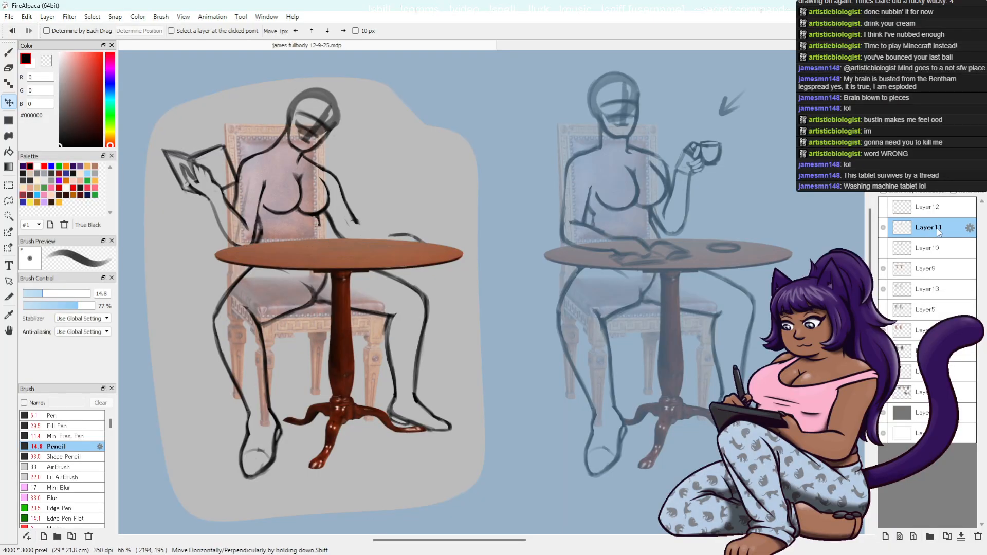
left_click(934, 288)
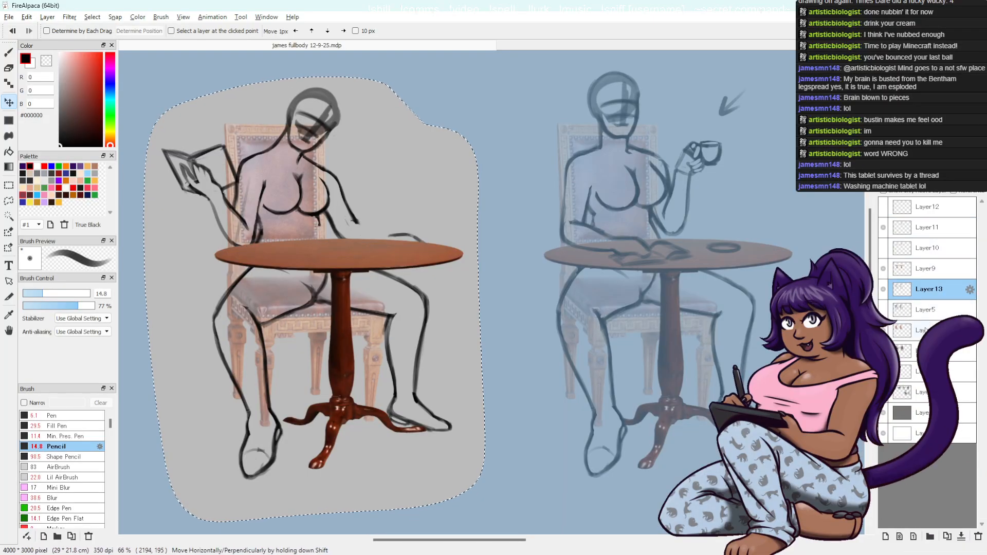
left_click(929, 331)
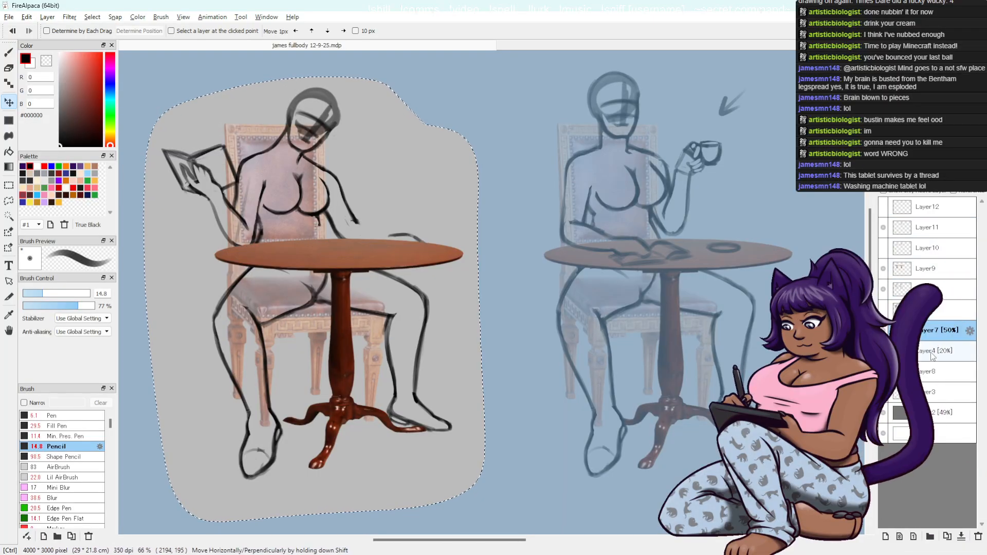
left_click(926, 371)
left_click(928, 330)
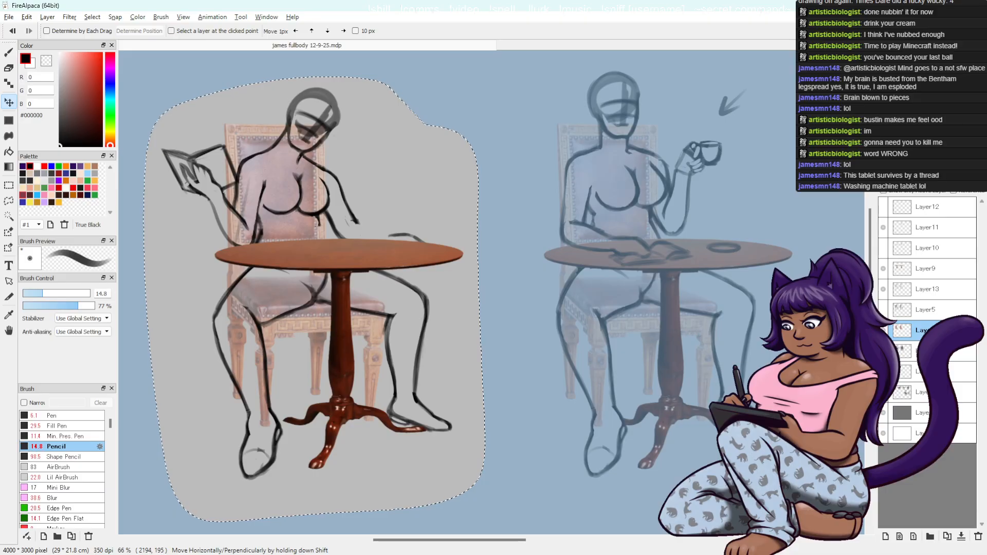
left_click(925, 287)
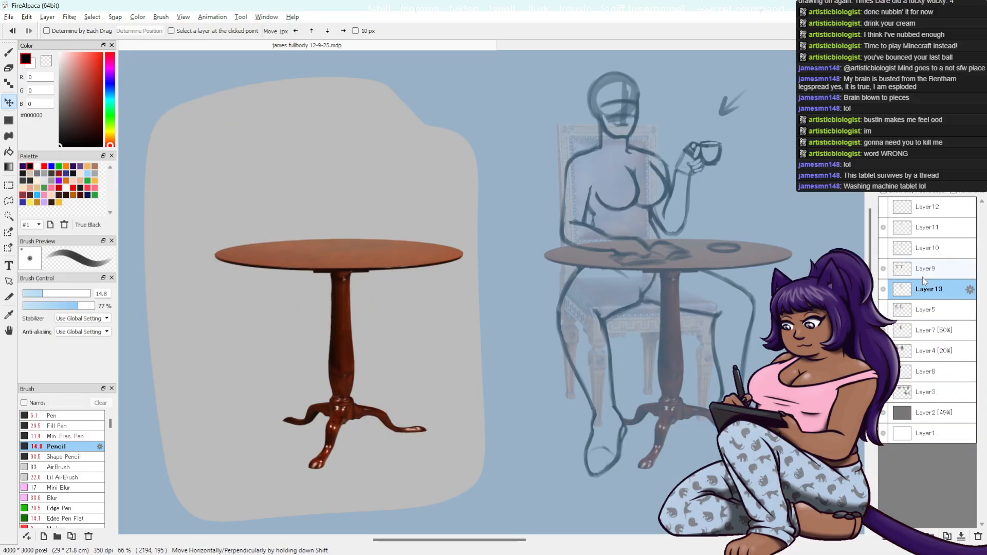
left_click(923, 275)
left_click(924, 277, "ctrl")
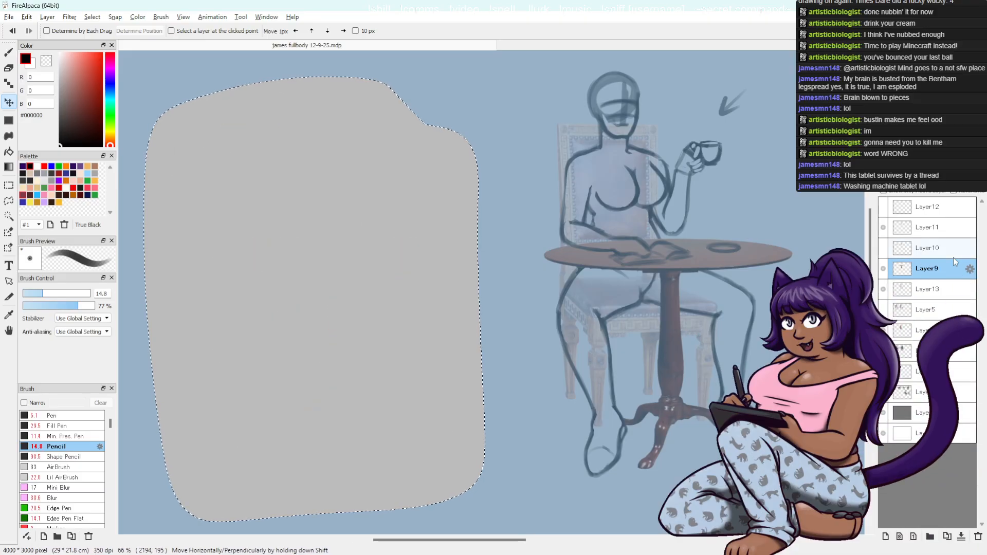
key("ctrl+d")
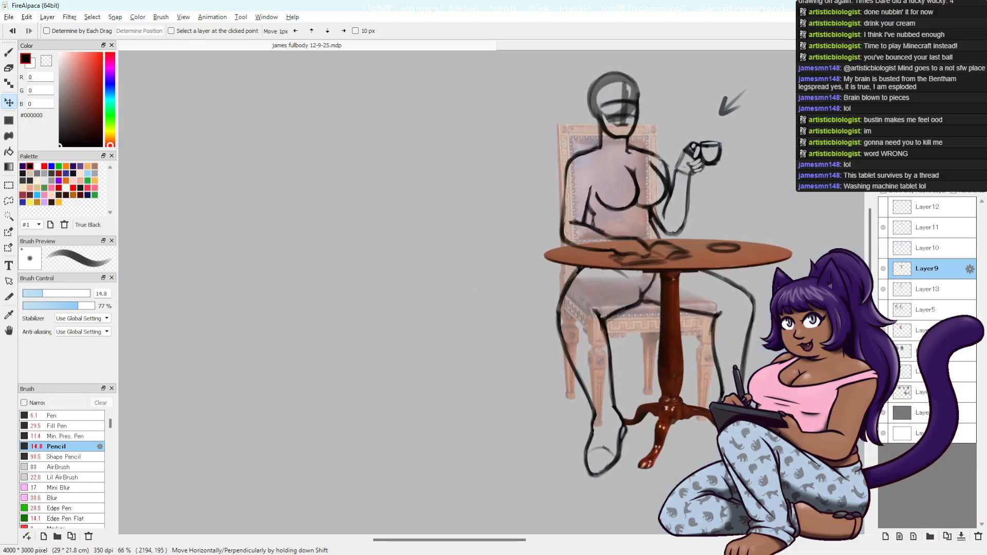
- Erase the small arrow beside the remaining figure's head on Layer13 with the Wide Eraser
left_click_drag(773, 288, 519, 311)
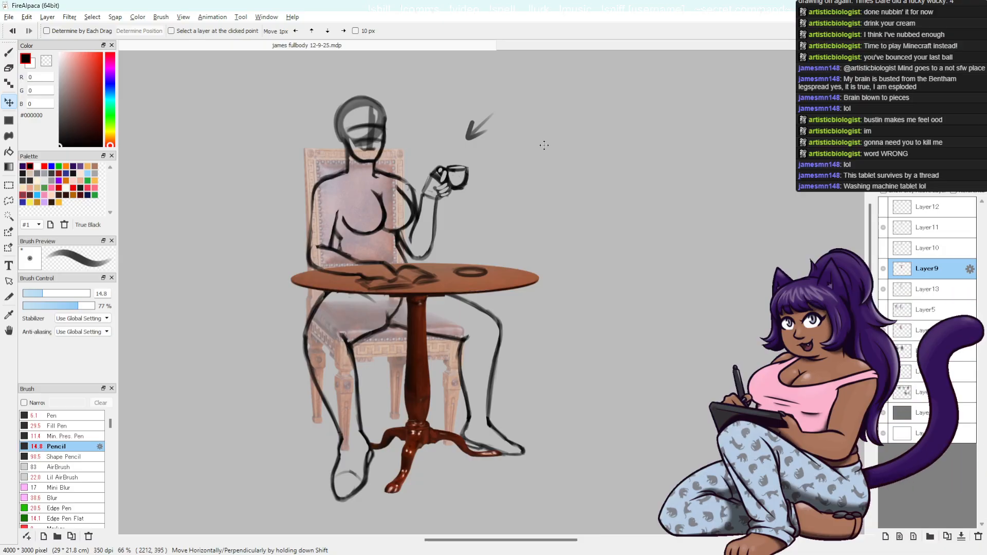
left_click(929, 234)
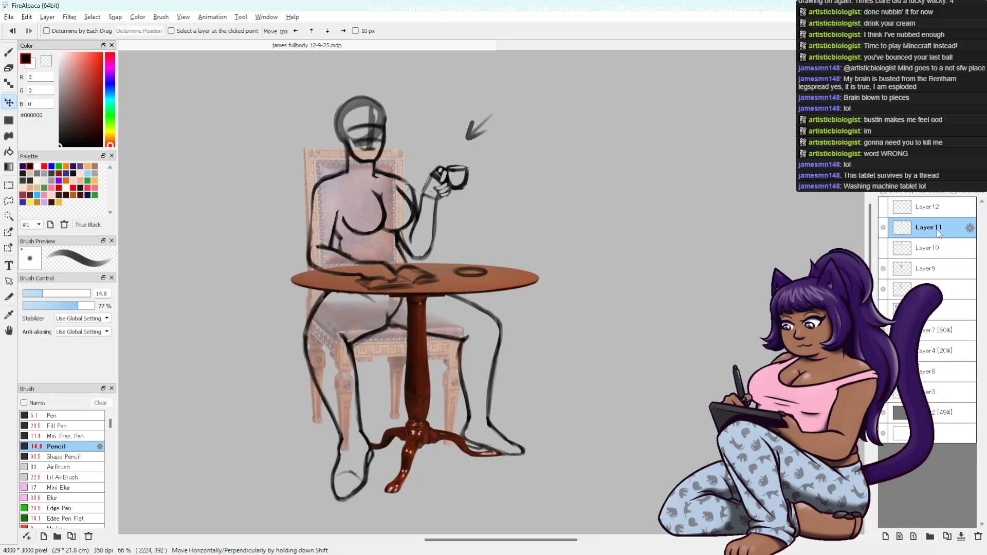
key("e")
left_click_drag(499, 111, 481, 112)
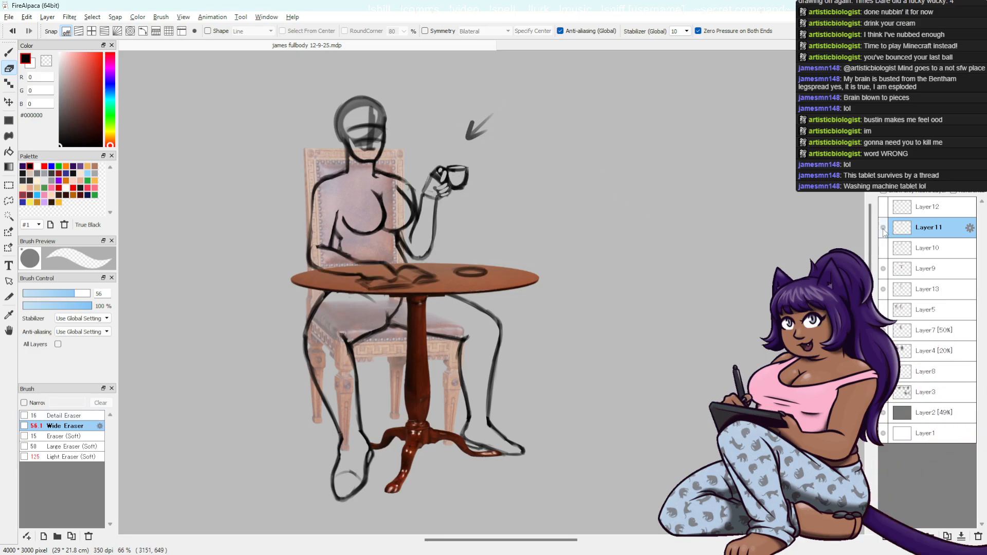
left_click(950, 292)
left_click_drag(478, 133, 505, 117)
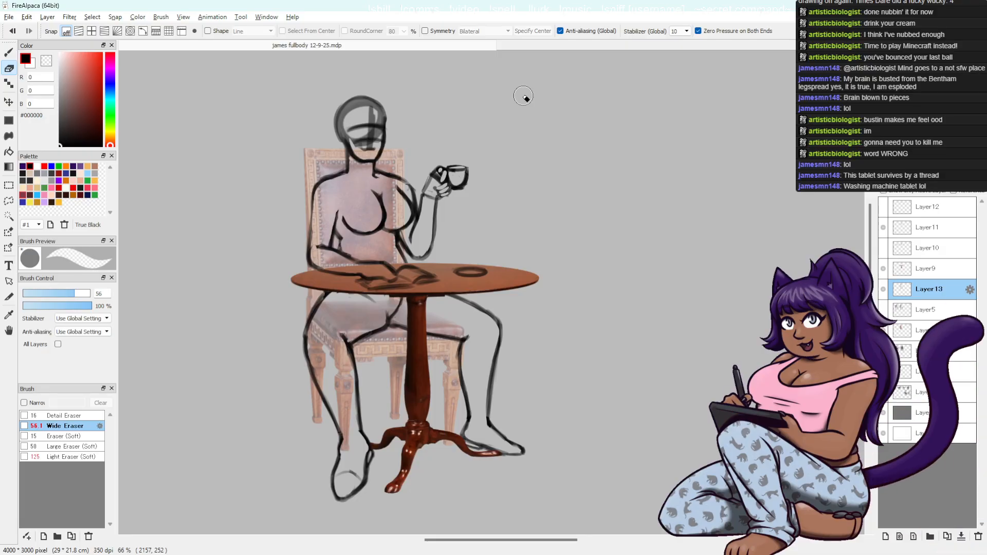
- Move Layer10 directly above Layer11 in the layer order and save the drawing
left_click(923, 249)
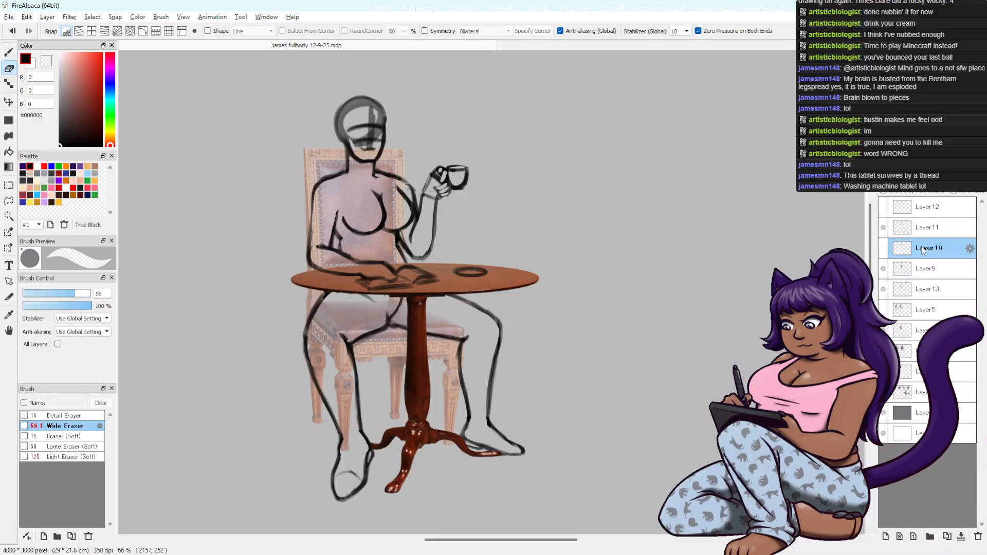
left_click_drag(922, 249, 932, 217)
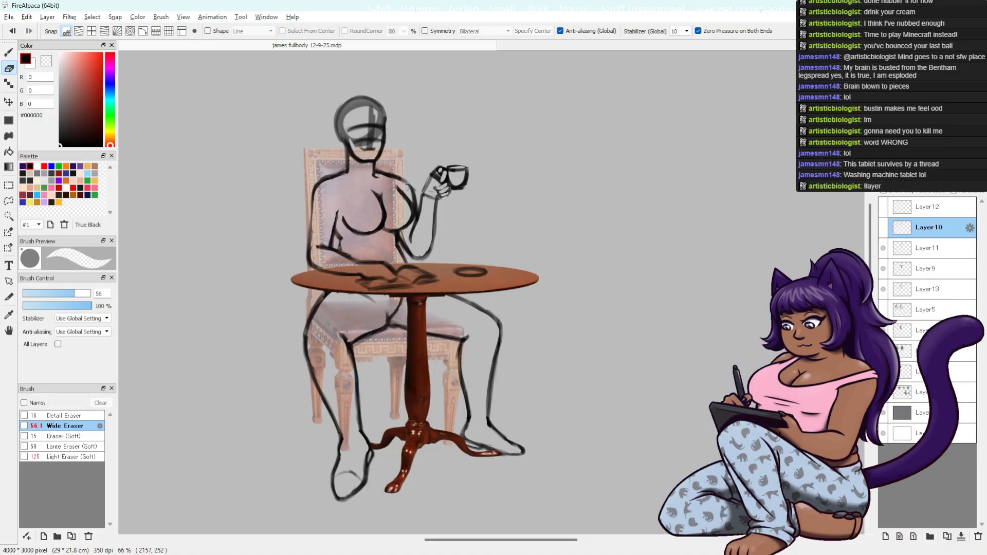
key("ctrl+s")
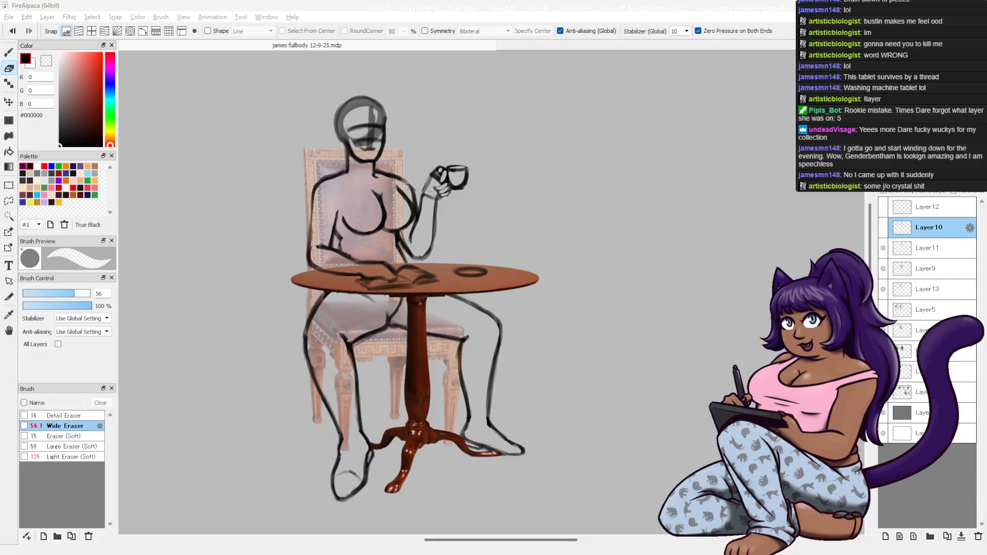
- Redraw the outer contour of the figure's resting upper arm on Layer13 with the 14.8 px Pencil
left_click(925, 249)
left_click(924, 267)
left_click(920, 287)
key("b")
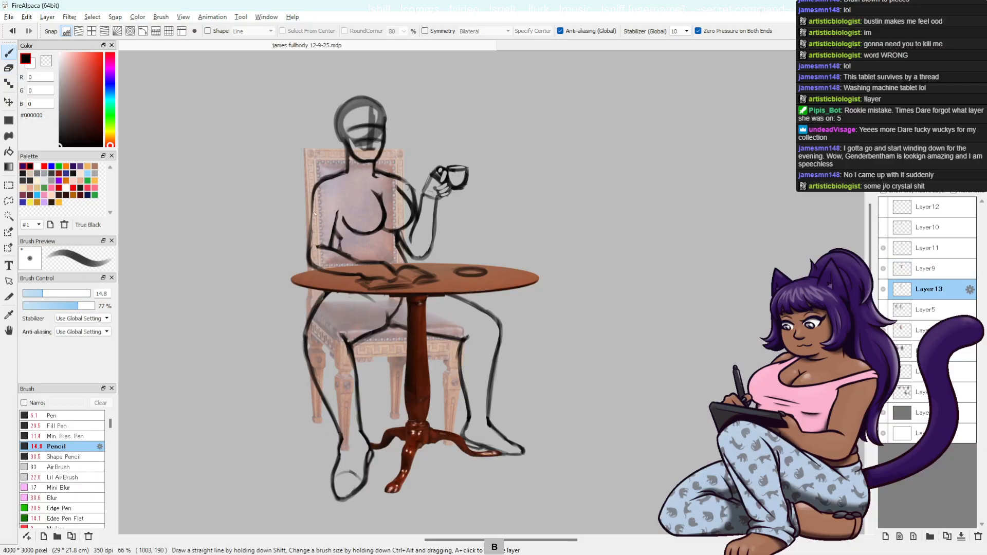
left_click_drag(312, 194, 308, 260)
- Try to trim the lines around the resting arm with the Wide Eraser and the 16 px Detail Eraser, undoing both attempts
key("e")
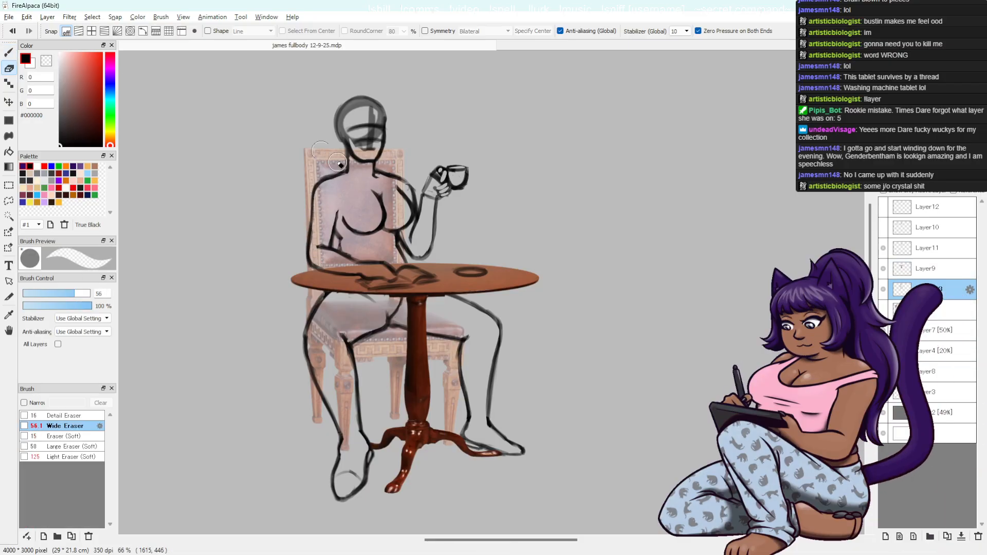
key("ctrl+z")
left_click(64, 416)
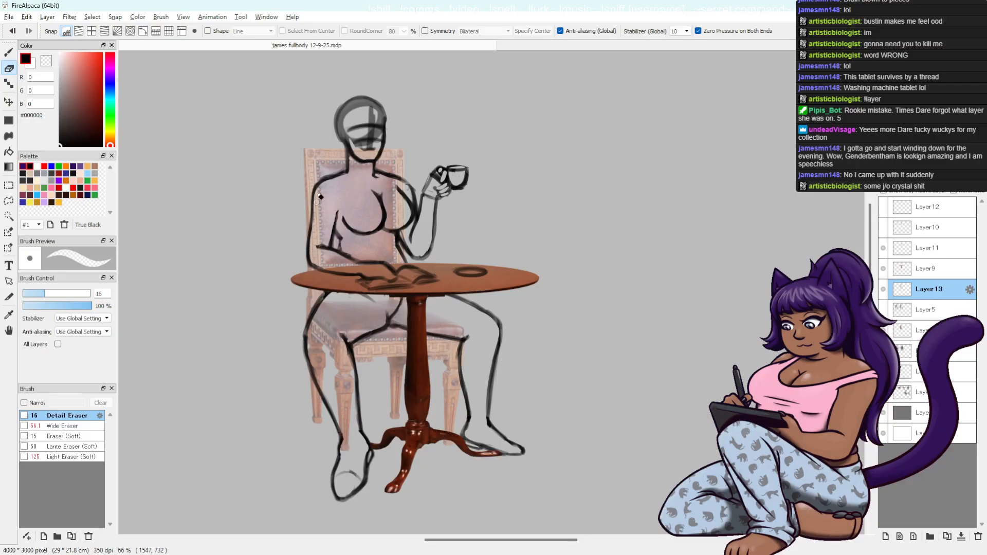
left_click_drag(326, 245, 313, 254)
key("ctrl+z")
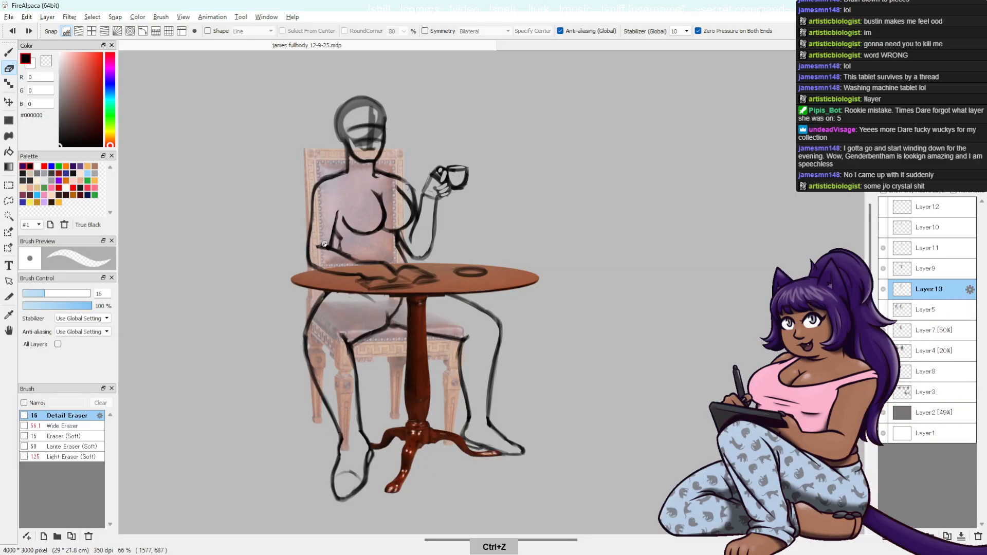